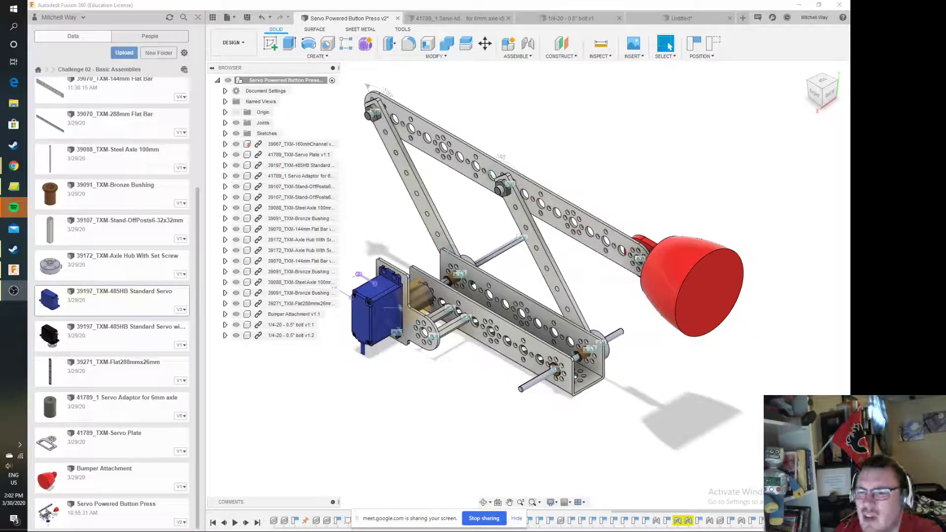
# Swing the linkage arm of the button press assembly and look over the mechanism and the available parts
pyautogui.click(656, 262)
pyautogui.moveTo(656, 262); pyautogui.dragTo(622, 276)
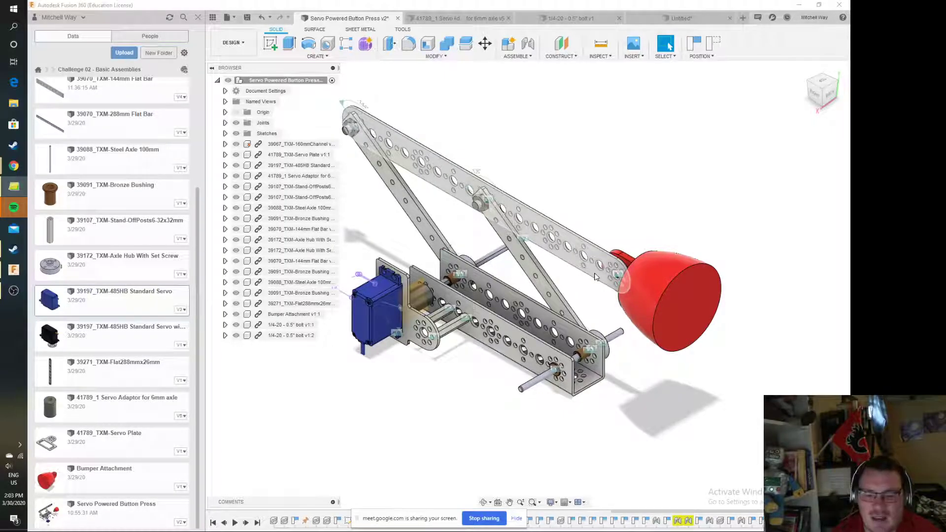
pyautogui.click(524, 57)
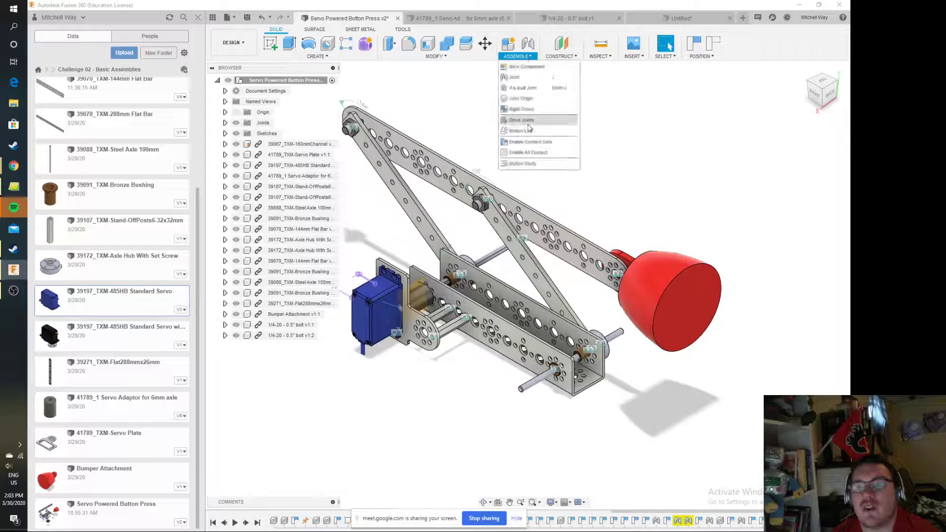
pyautogui.click(775, 341)
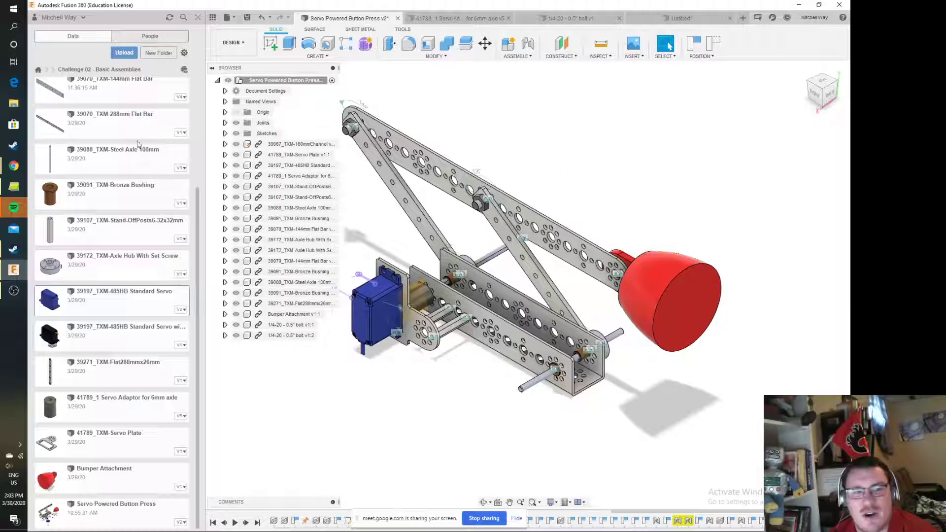
pyautogui.scroll(3, 122, 445)
pyautogui.scroll(2, 122, 445)
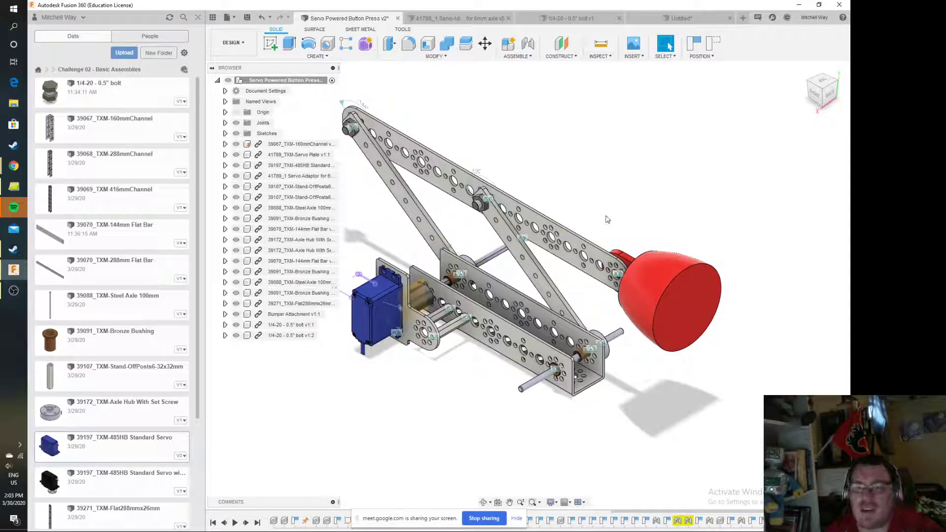
pyautogui.moveTo(829, 92)
pyautogui.mouseDown()
pyautogui.moveTo(827, 150)
pyautogui.moveTo(832, 84)
pyautogui.mouseUp()
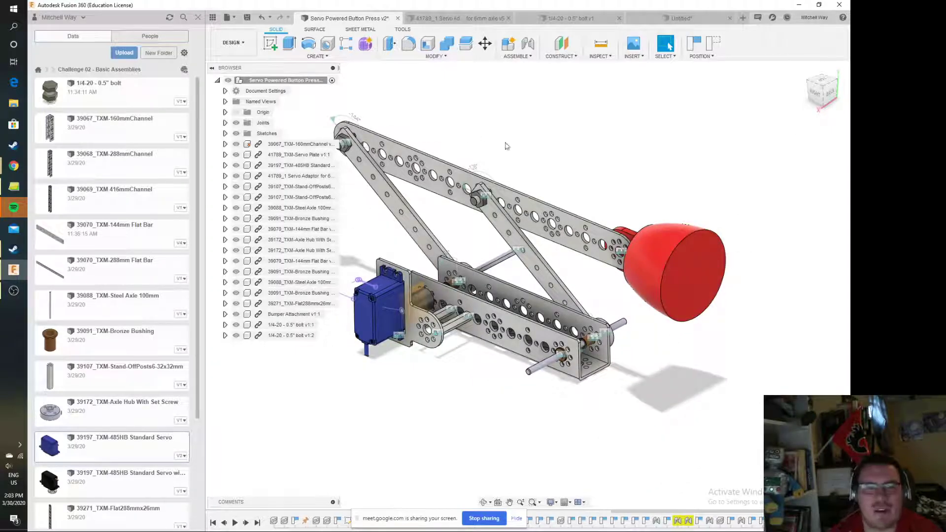
# Create a new design and save it as Bumper Pusher in the Challenge 02 - Basic Assemblies folder
pyautogui.click(632, 22)
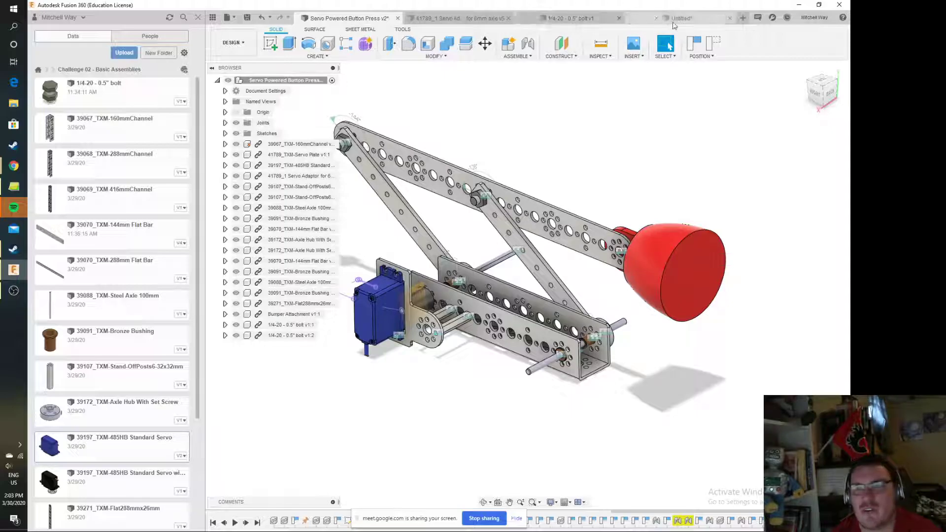
pyautogui.click(228, 19)
pyautogui.click(247, 31)
pyautogui.click(248, 18)
pyautogui.write('Bumper Pusher')
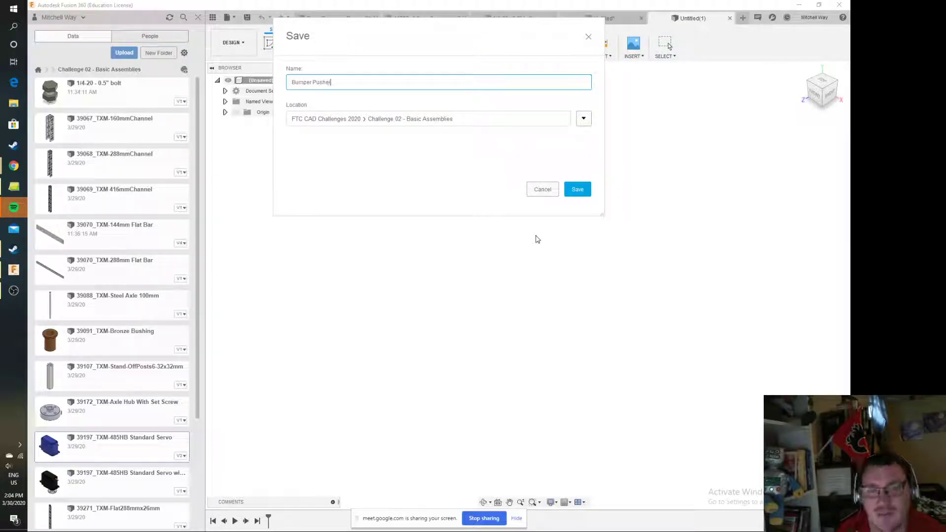
pyautogui.click(578, 189)
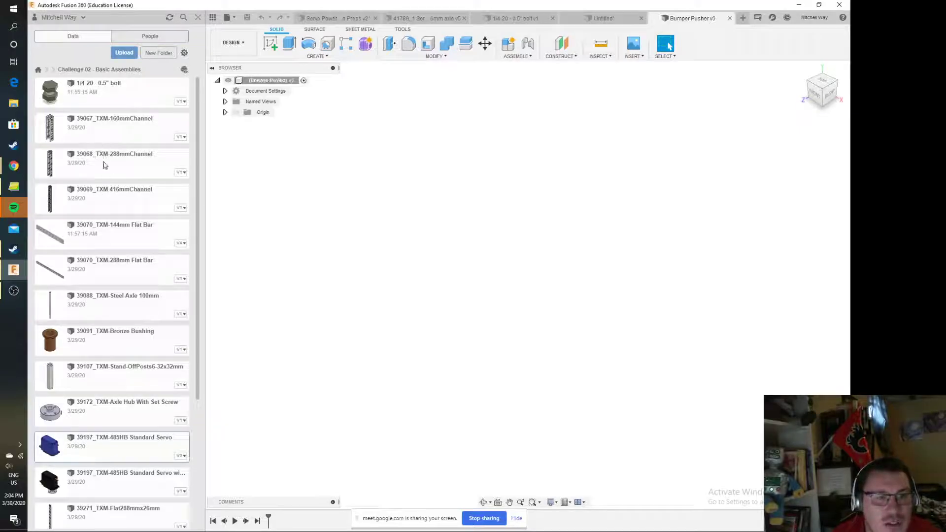
# Insert the 39271_TXM-Flat288mmx26mm bar into the design at its default position
pyautogui.scroll(-3, 136, 394)
pyautogui.moveTo(104, 386); pyautogui.dragTo(553, 293)
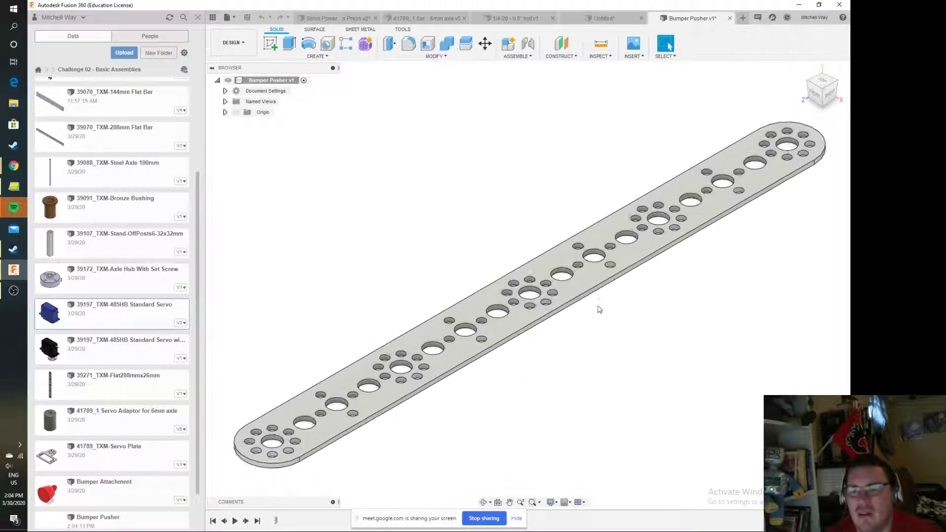
pyautogui.moveTo(680, 313); pyautogui.dragTo(559, 358, button='middle')
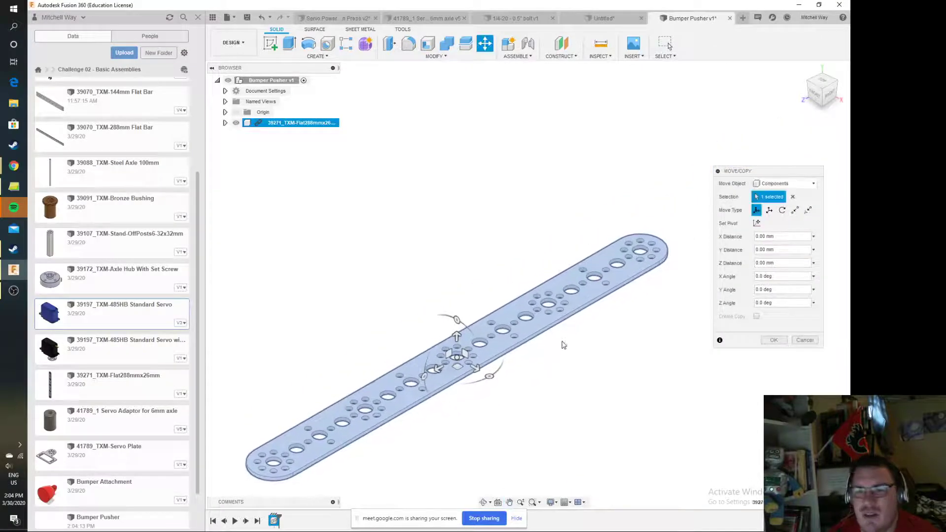
pyautogui.click(773, 340)
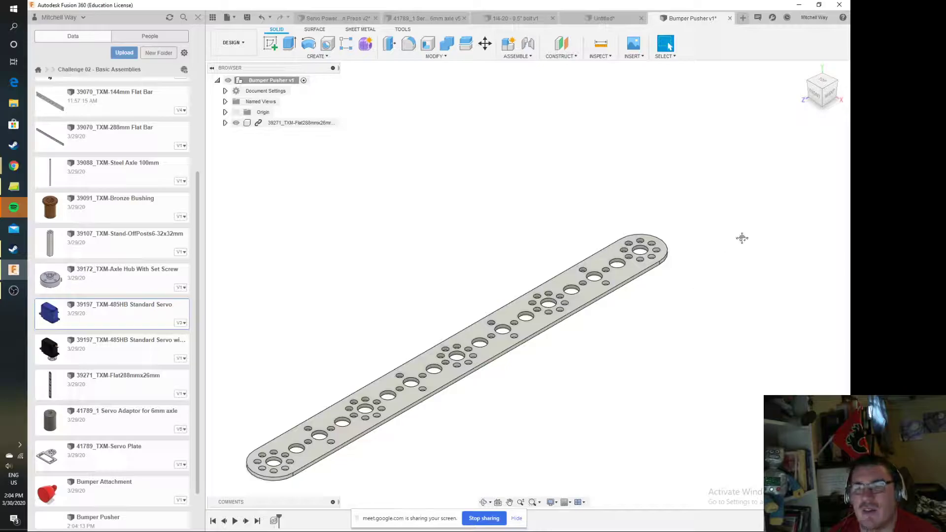
# Start a sketch on the flat bar's upper face and project the whole bar's outline and holes into it
pyautogui.moveTo(745, 242); pyautogui.dragTo(574, 271, button='middle')
pyautogui.click(271, 44)
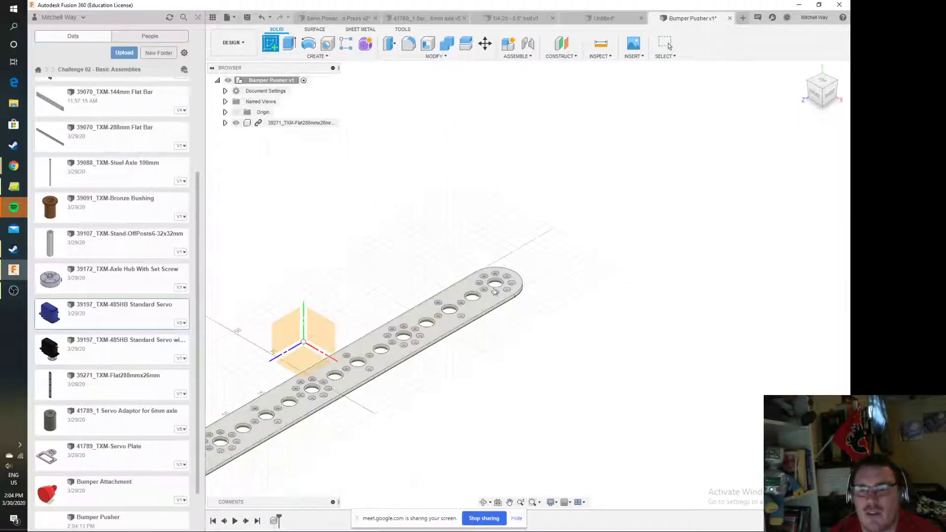
pyautogui.click(493, 296)
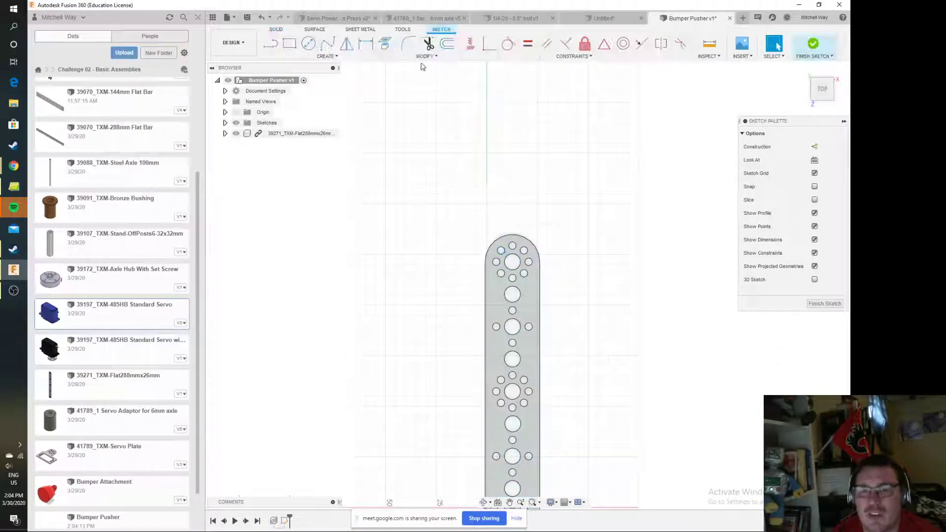
pyautogui.click(326, 56)
pyautogui.moveTo(314, 221)
pyautogui.click(355, 222)
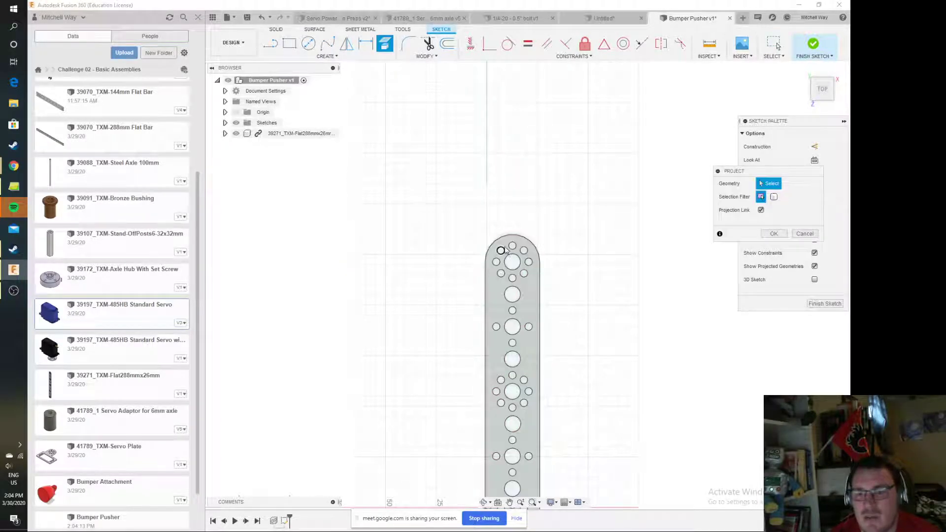
pyautogui.click(507, 251)
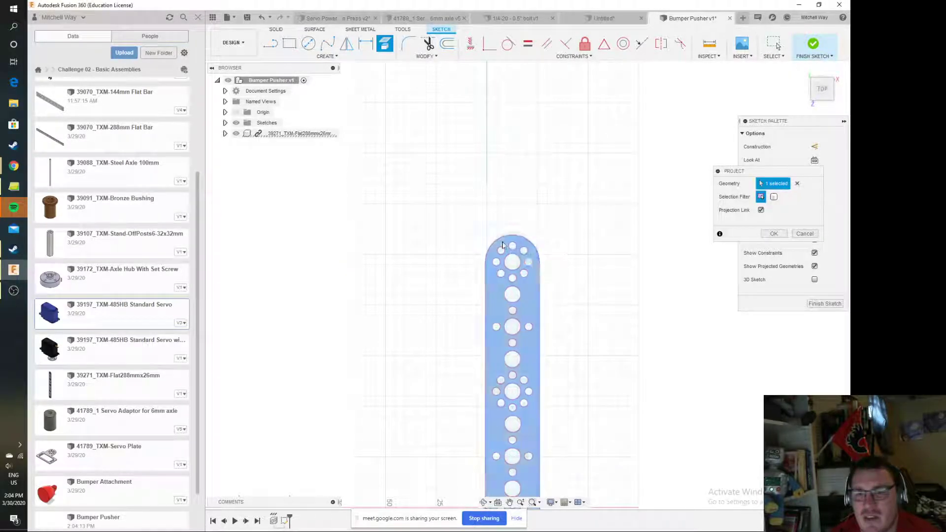
pyautogui.click(786, 233)
pyautogui.click(844, 121)
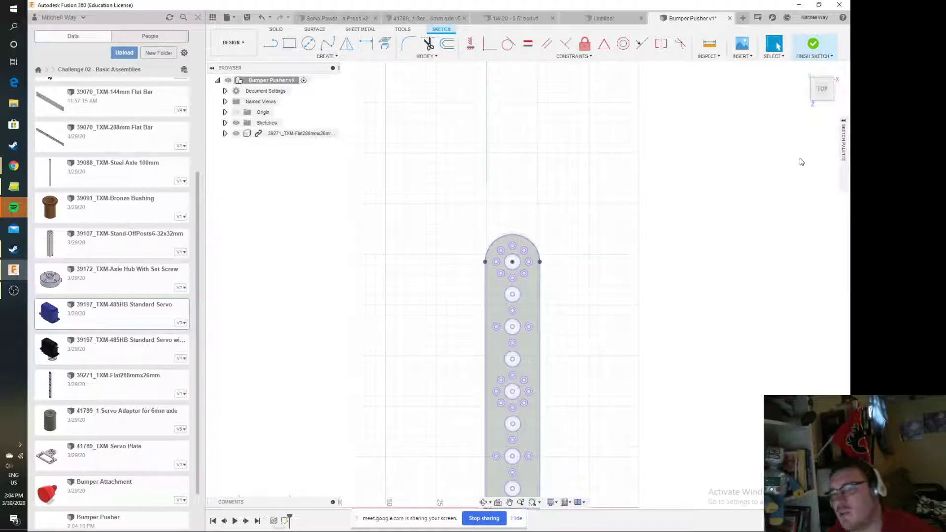
# Finish the sketch and delete the inserted flat bar component, keeping the sketch of its projected geometry
pyautogui.scroll(-2, 635, 268)
pyautogui.moveTo(646, 277); pyautogui.dragTo(600, 273, button='middle')
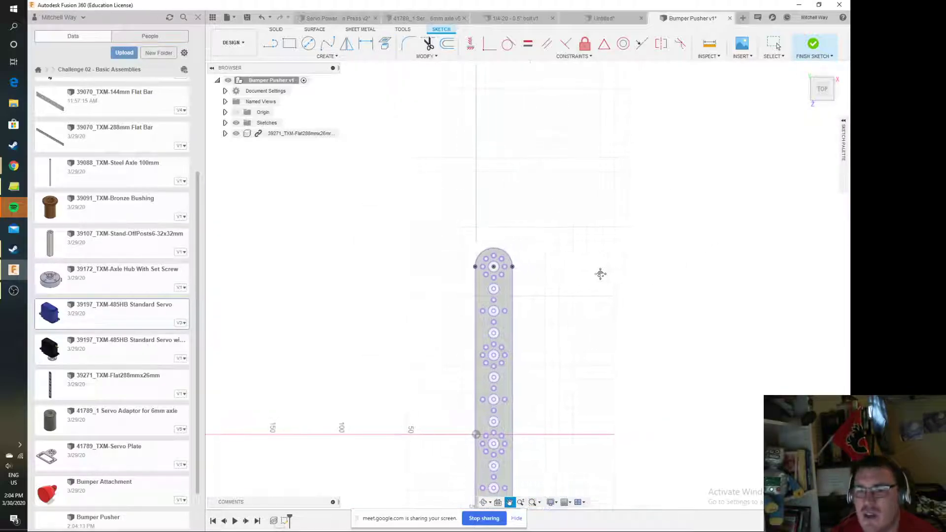
pyautogui.click(813, 45)
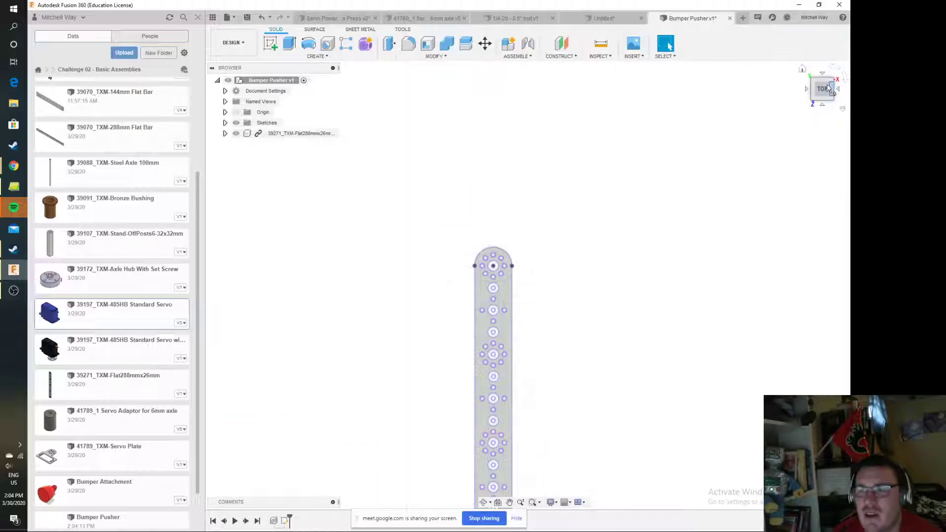
pyautogui.click(803, 69)
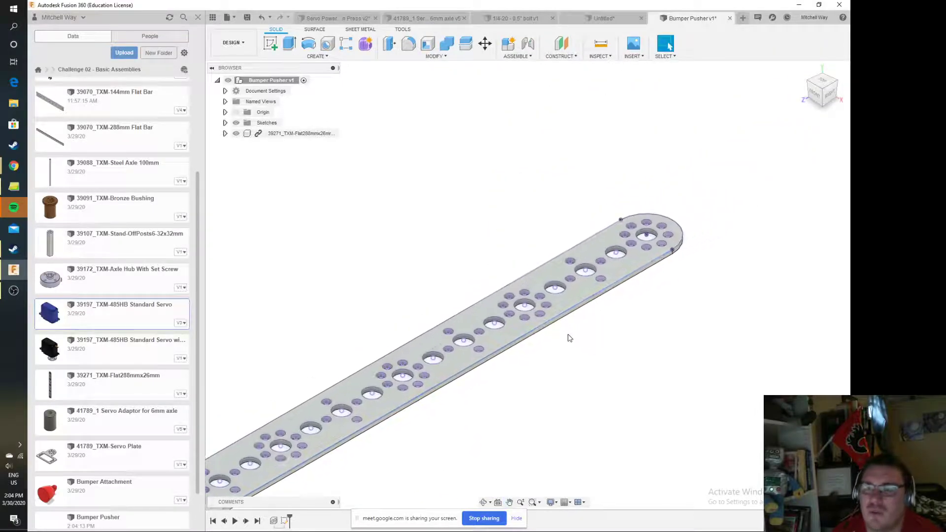
pyautogui.click(302, 134)
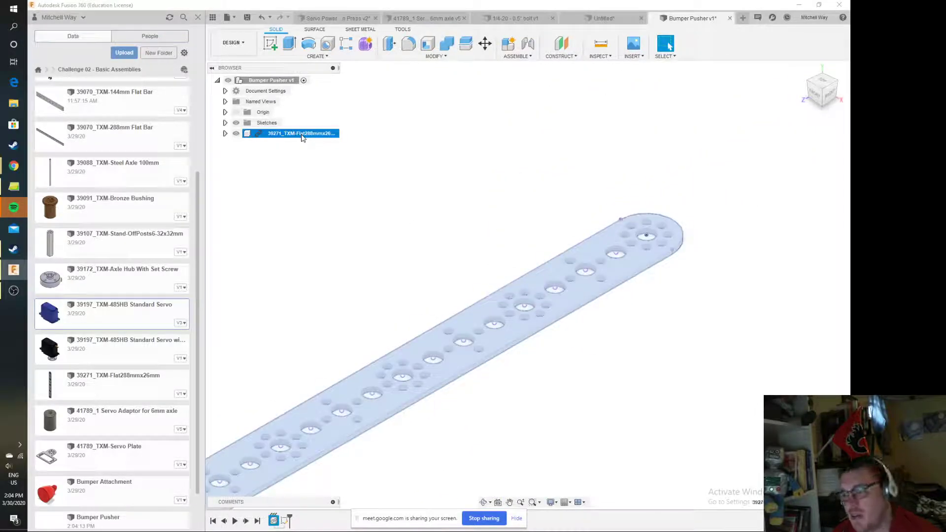
pyautogui.press('Delete')
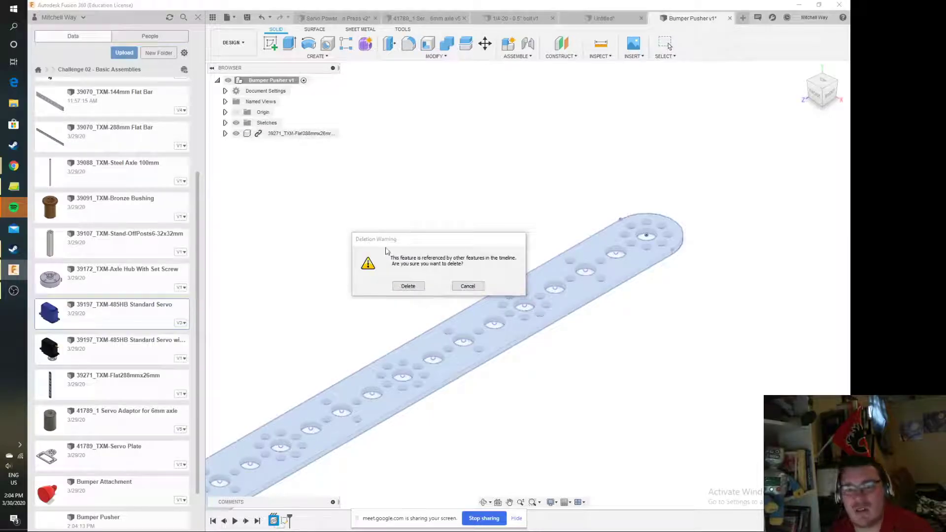
pyautogui.click(408, 286)
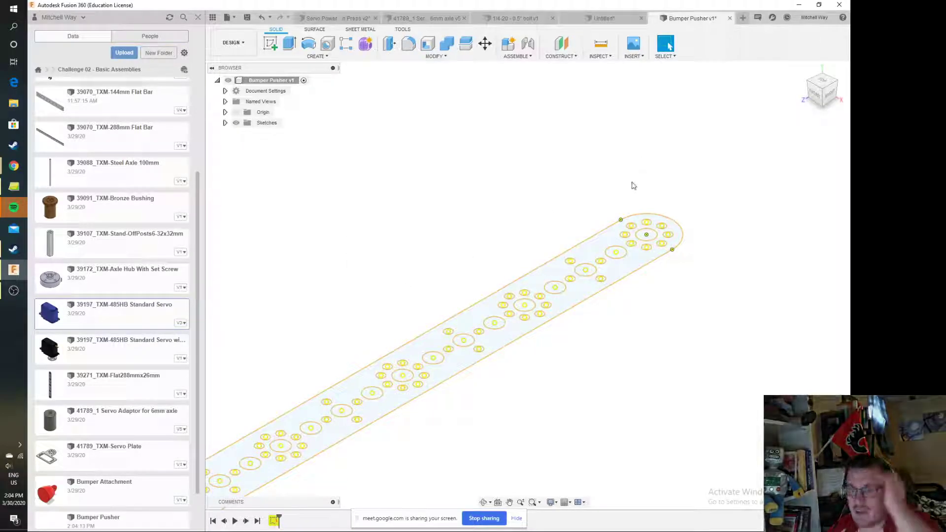
# Reopen the projected sketch and draw a circle about 27 mm in diameter, centred on the end hole and reaching the bar's edges
pyautogui.click(225, 122)
pyautogui.doubleClick(274, 133)
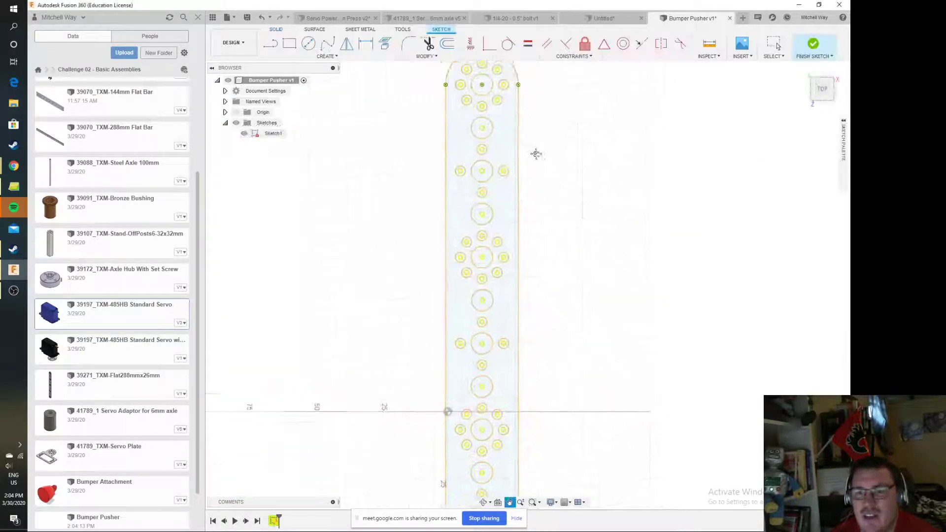
pyautogui.click(308, 43)
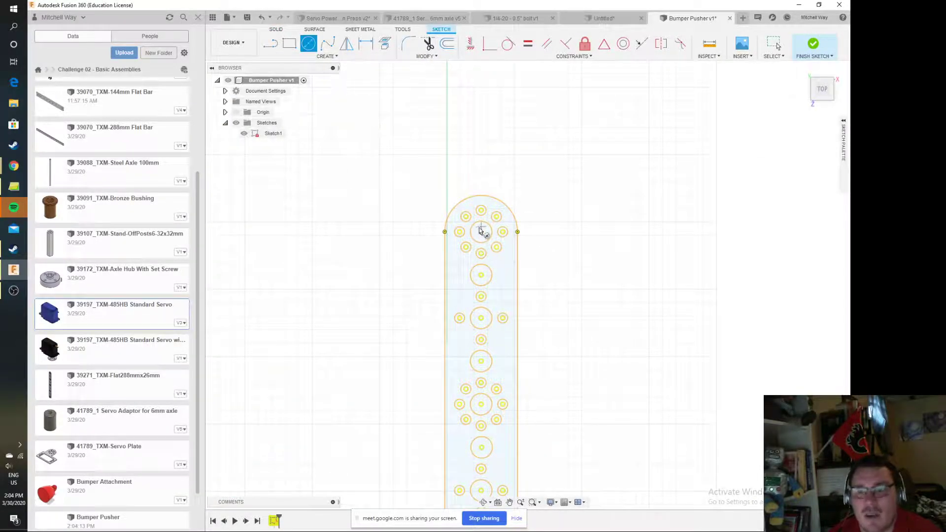
pyautogui.click(481, 231)
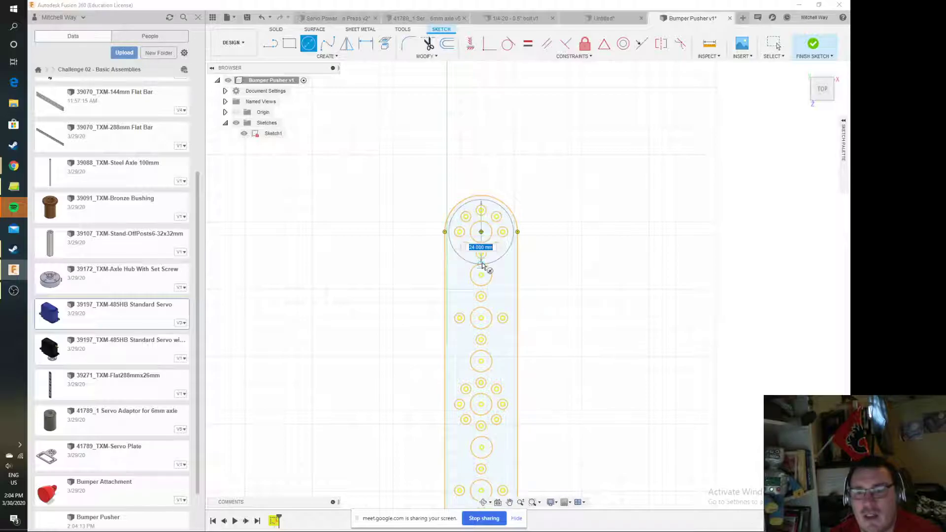
pyautogui.click(517, 232)
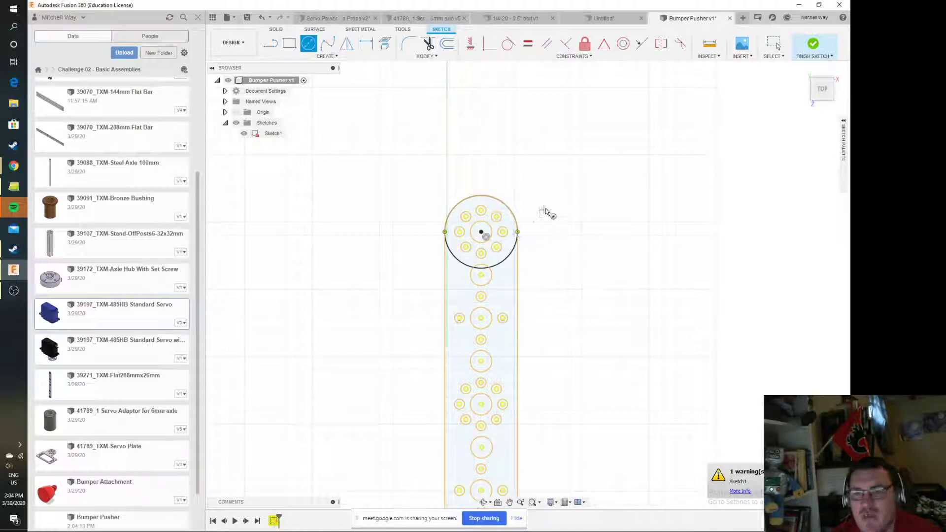
pyautogui.press('Escape')
# Draw two lines flaring outward from the circle's side points and join their ends with a horizontal line beyond the bar's tip
pyautogui.press('l')
pyautogui.click(444, 232)
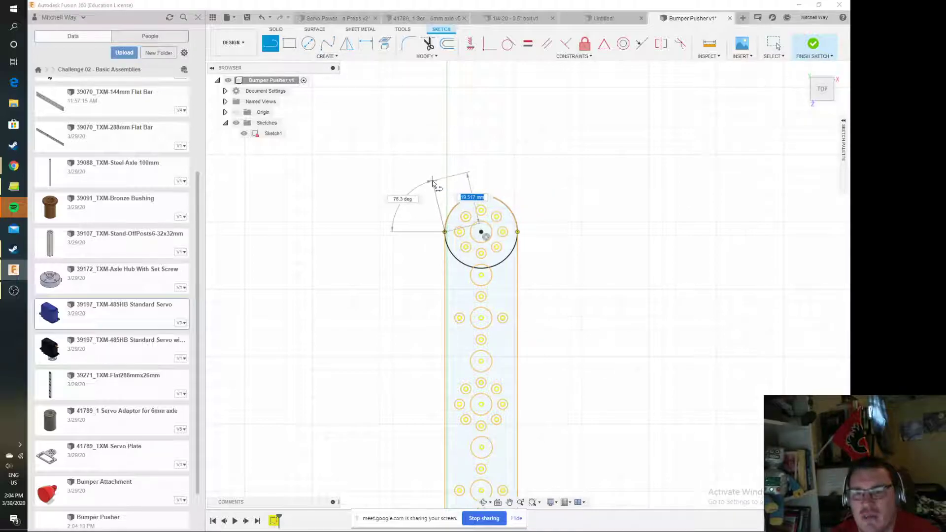
pyautogui.click(433, 183)
pyautogui.press('Escape')
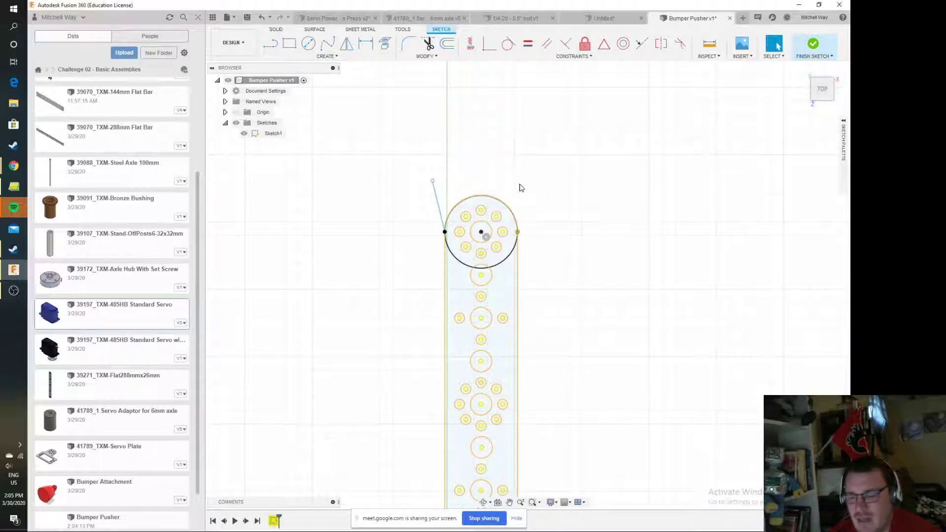
pyautogui.click(518, 232)
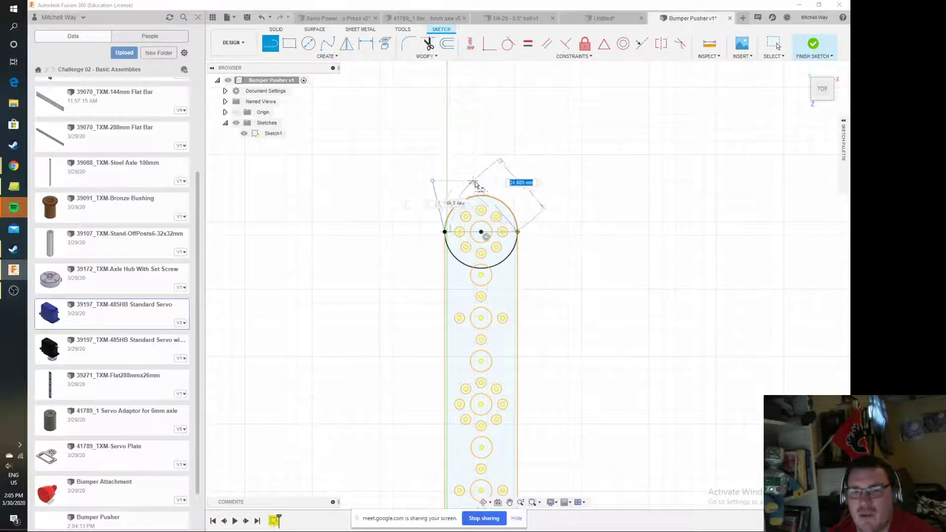
pyautogui.click(534, 181)
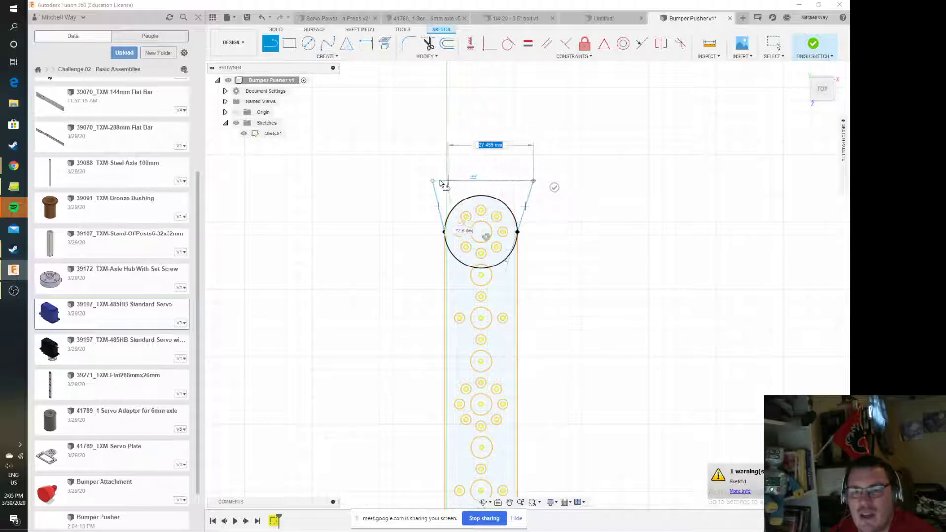
pyautogui.press('Escape')
# Trim the half of the circle that overlaps the bar's rounded end and finish the sketch
pyautogui.press('t')
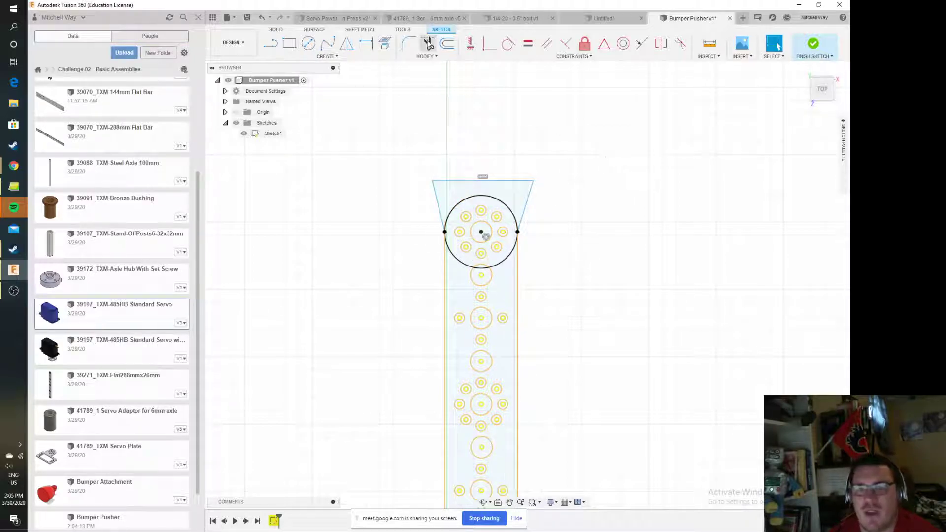
pyautogui.click(504, 205)
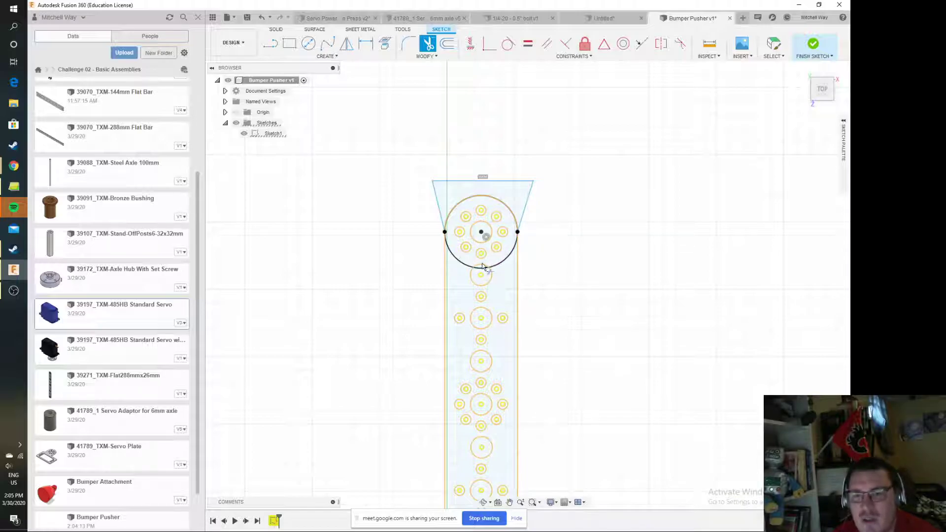
pyautogui.press('Escape')
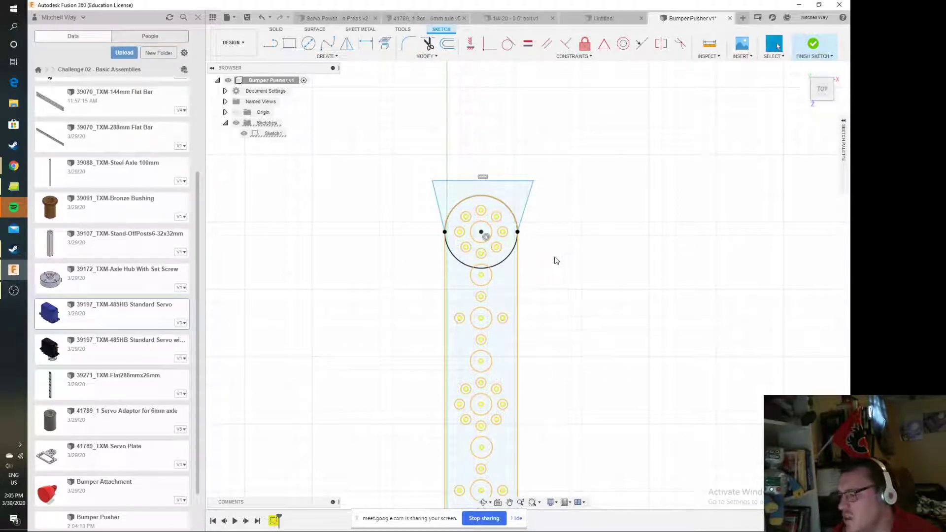
pyautogui.click(818, 51)
# Extrude the three profiles of the flared, rounded end plate 6 mm as a new body, leaving the holes open
pyautogui.scroll(5, 475, 266)
pyautogui.click(289, 43)
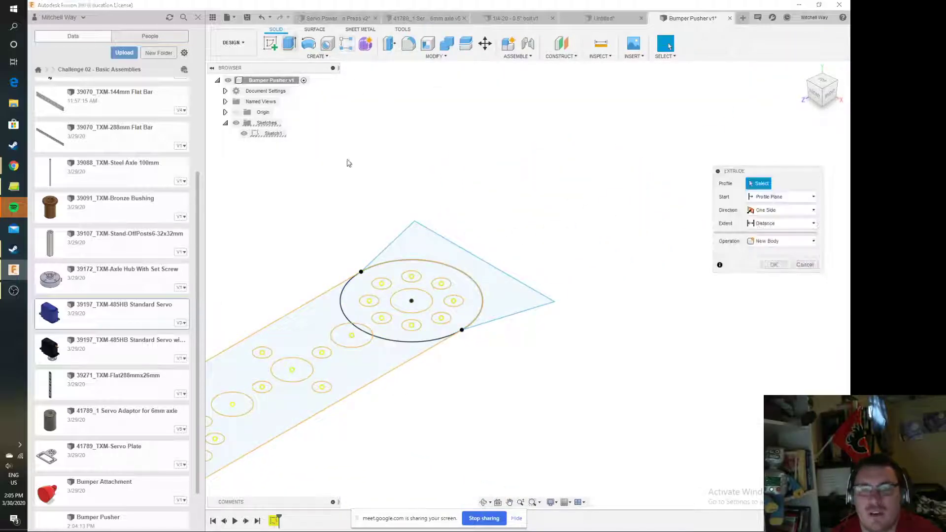
pyautogui.click(356, 304)
pyautogui.click(360, 330)
pyautogui.click(418, 241)
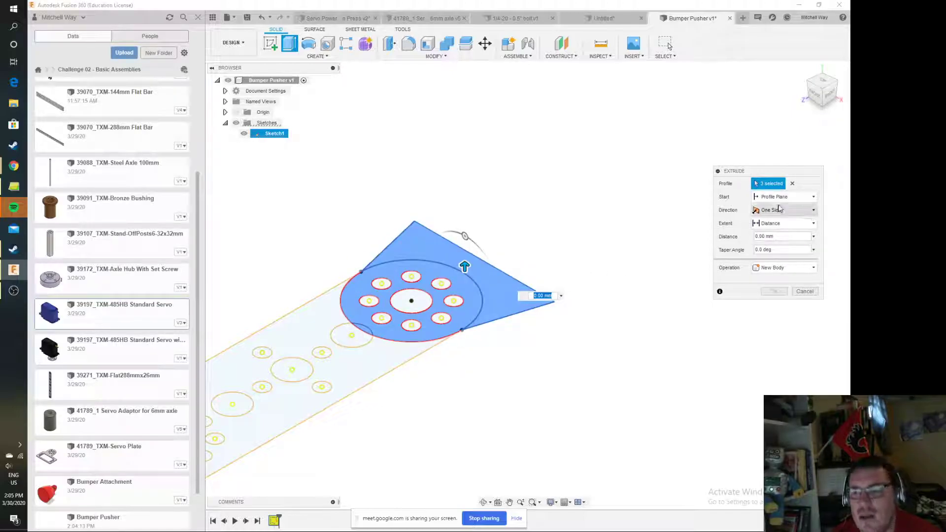
pyautogui.moveTo(465, 266); pyautogui.dragTo(465, 244)
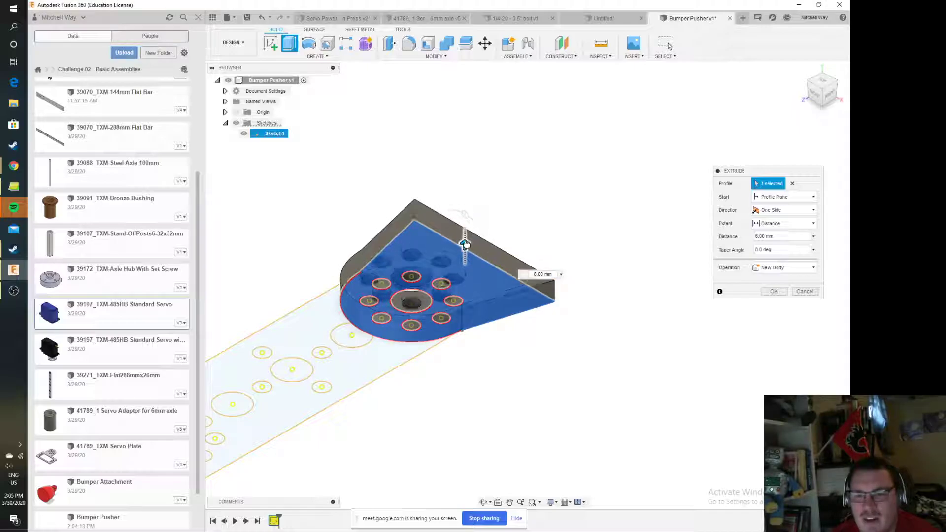
pyautogui.click(774, 291)
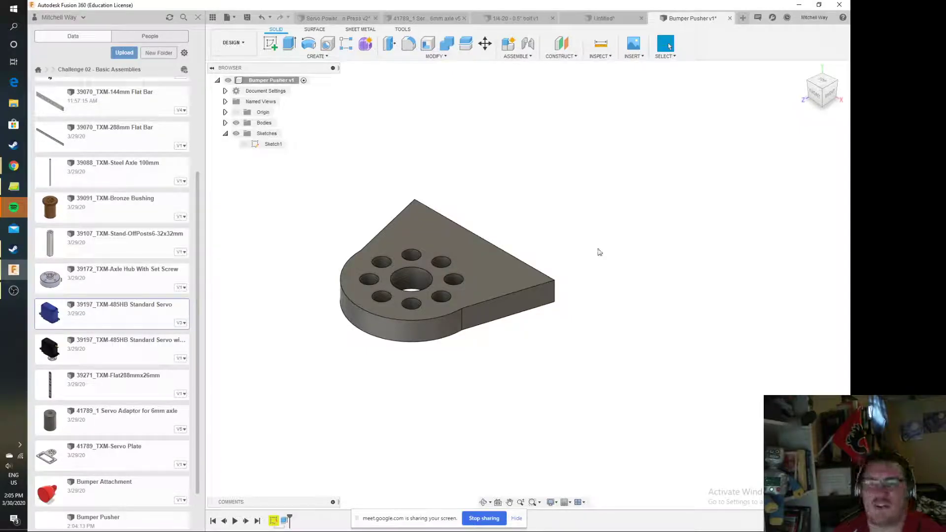
# Start a sketch on the plate's top face and draw a 40 mm line perpendicular to the middle of its straight edge
pyautogui.moveTo(829, 88); pyautogui.dragTo(797, 116)
pyautogui.moveTo(699, 150); pyautogui.dragTo(641, 290, button='middle')
pyautogui.scroll(-8, 636, 290)
pyautogui.scroll(-1, 704, 222)
pyautogui.moveTo(691, 223); pyautogui.dragTo(636, 262, button='middle')
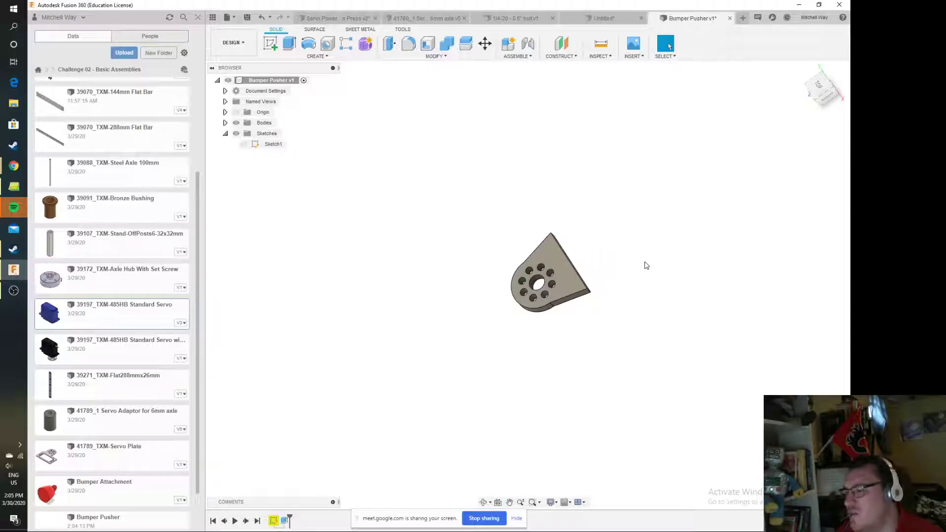
pyautogui.click(275, 45)
pyautogui.click(549, 250)
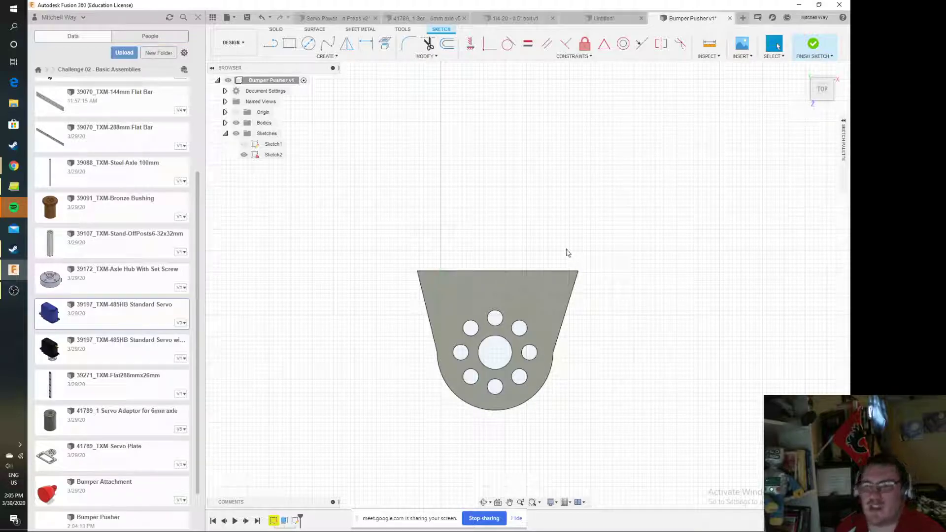
pyautogui.press('l')
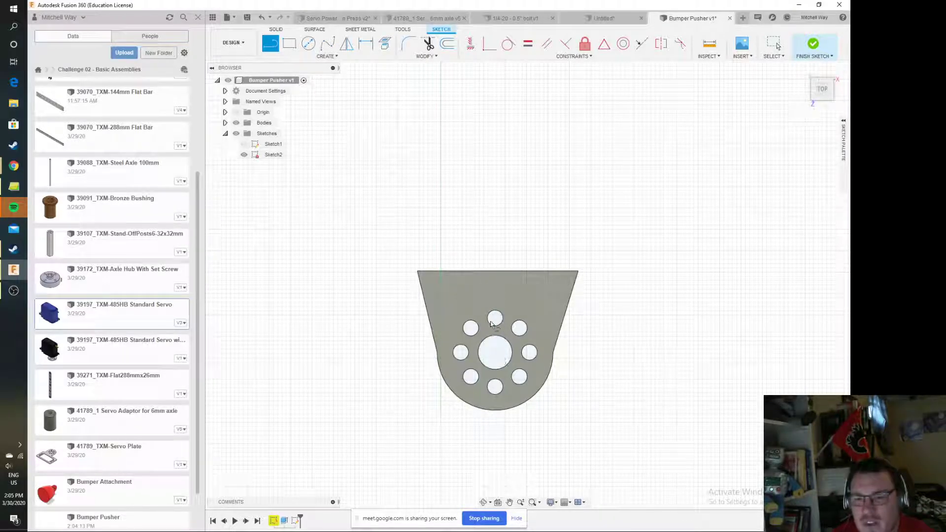
pyautogui.click(497, 271)
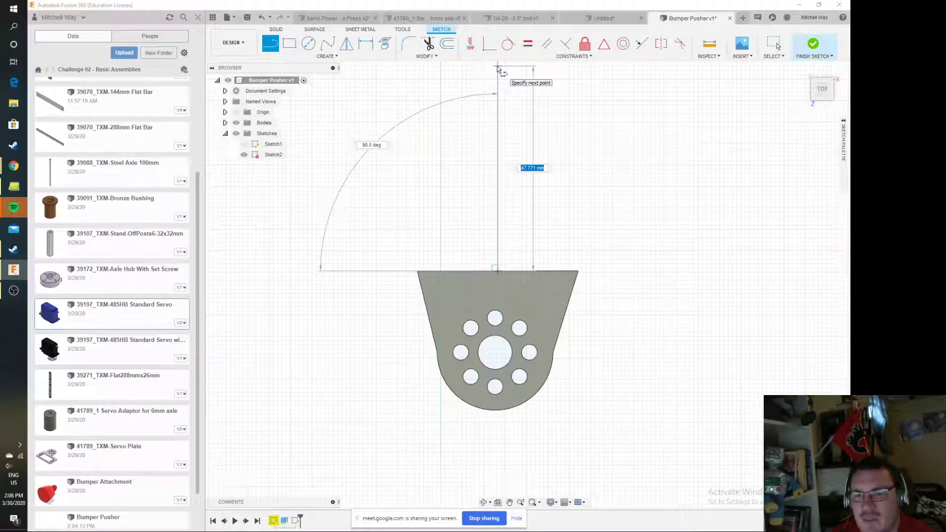
pyautogui.write('40')
pyautogui.press('Return')
pyautogui.press('Escape')
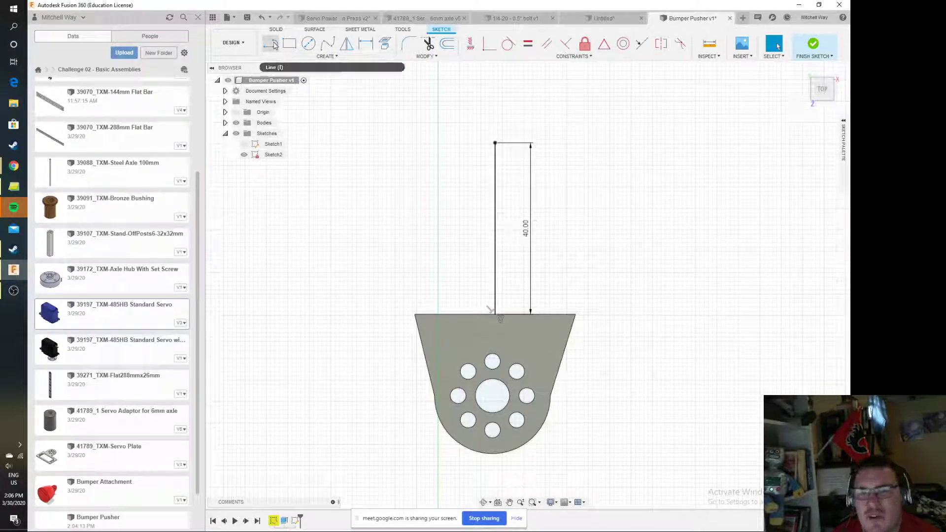
# Draw a horizontal line from the free end of the 40 mm line, extending past the plate's corner
pyautogui.click(272, 45)
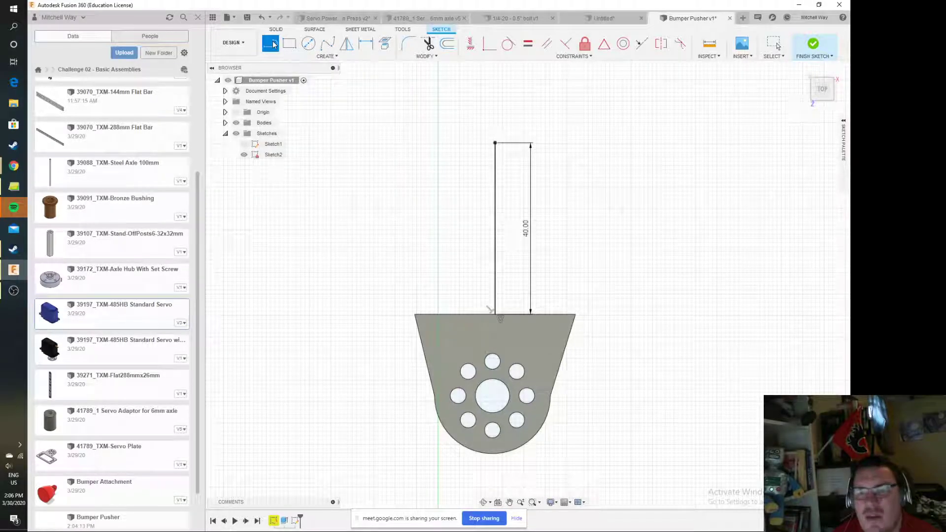
pyautogui.moveTo(496, 143); pyautogui.dragTo(655, 157)
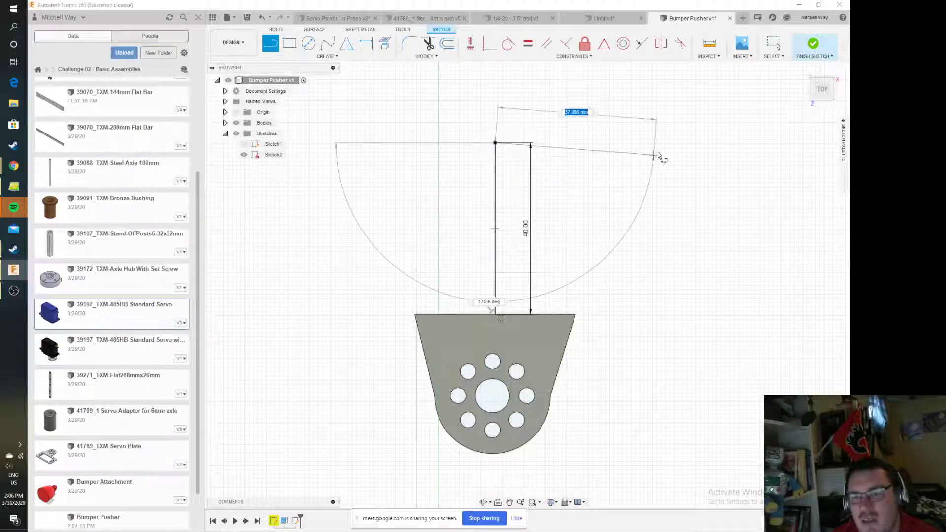
pyautogui.click(673, 143)
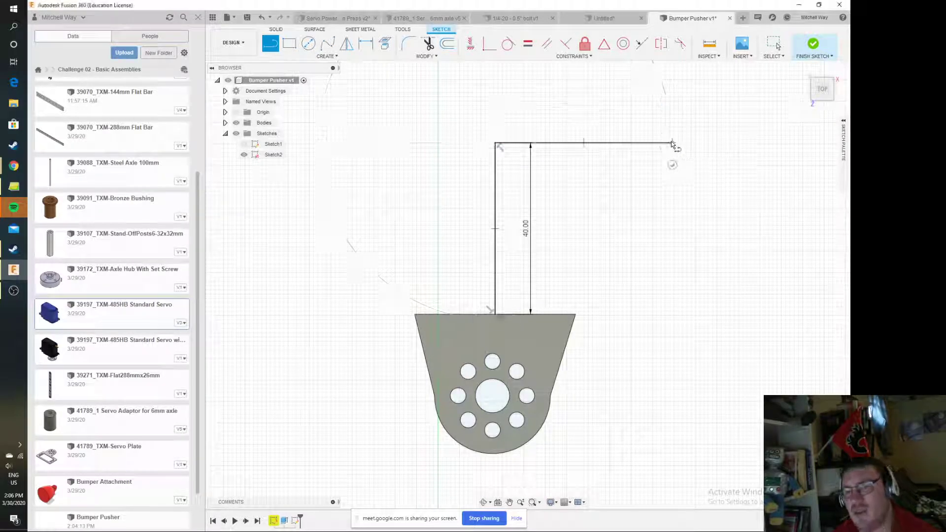
pyautogui.press('Escape')
# Close the profile with an inward-curving three-point arc from the horizontal line's end to the plate's nearest corner, and finish the sketch
pyautogui.click(327, 56)
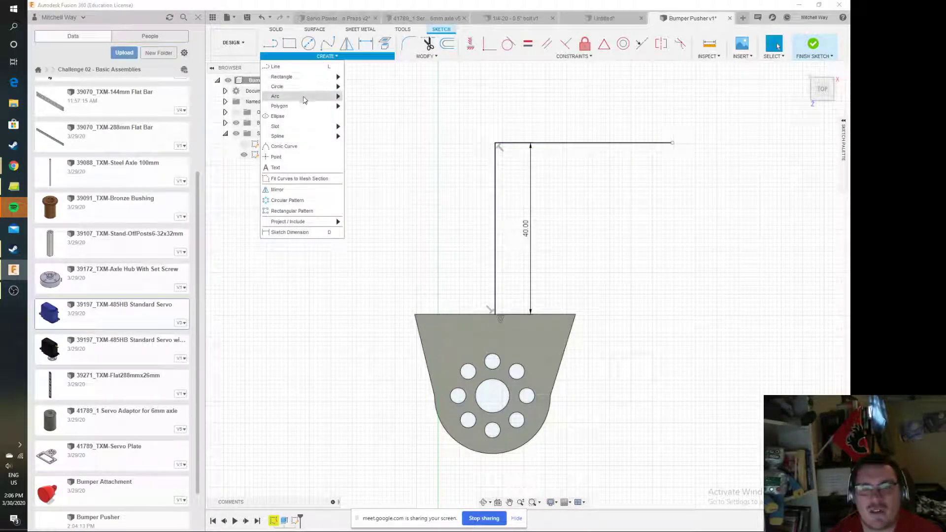
pyautogui.moveTo(296, 96)
pyautogui.click(365, 97)
pyautogui.click(672, 144)
pyautogui.click(576, 316)
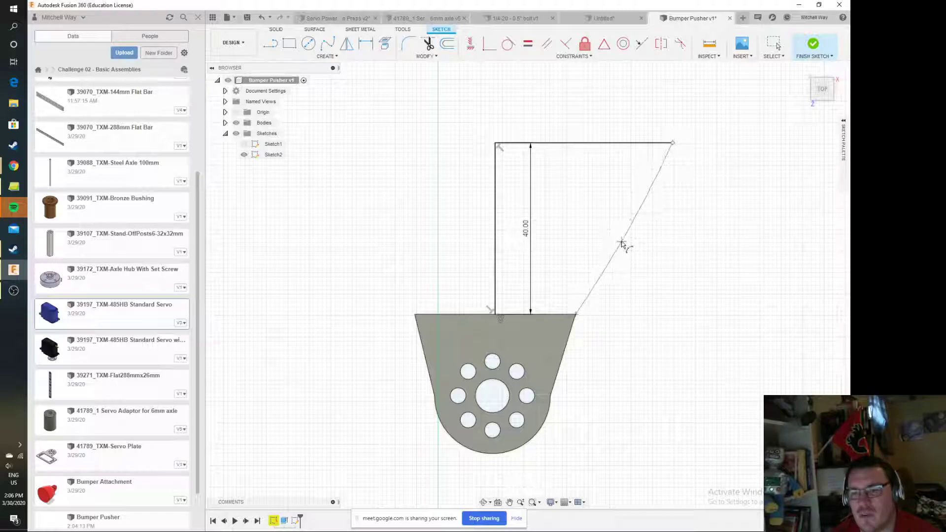
pyautogui.click(597, 222)
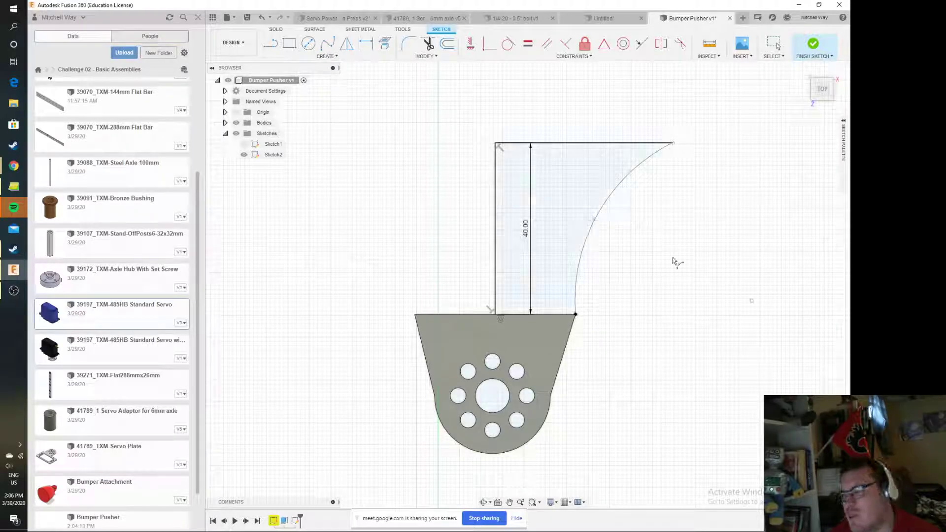
pyautogui.scroll(-2, 658, 204)
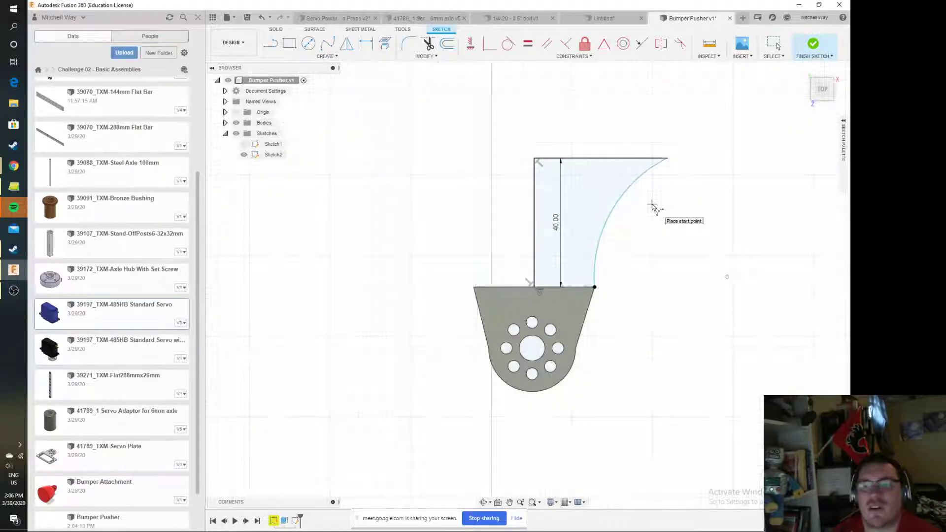
pyautogui.press('Escape')
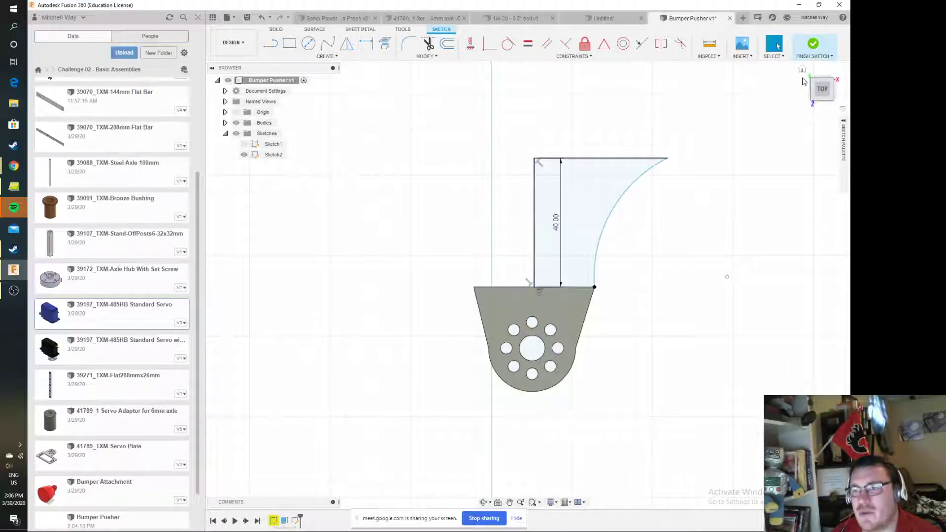
pyautogui.click(814, 44)
# Revolve the curved profile 360 degrees around its 40 mm line, joining it to the plate
pyautogui.click(802, 73)
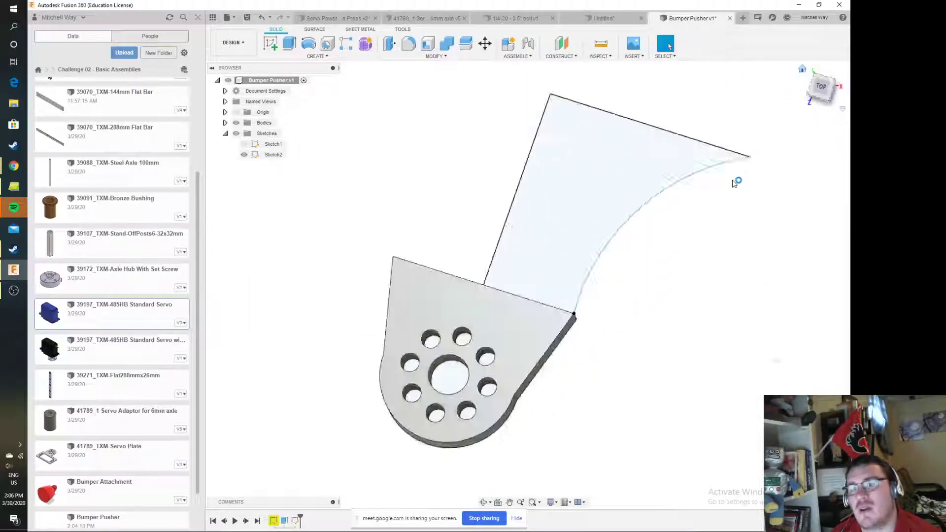
pyautogui.scroll(-3, 684, 301)
pyautogui.moveTo(696, 298); pyautogui.dragTo(604, 338, button='middle')
pyautogui.scroll(-1, 604, 337)
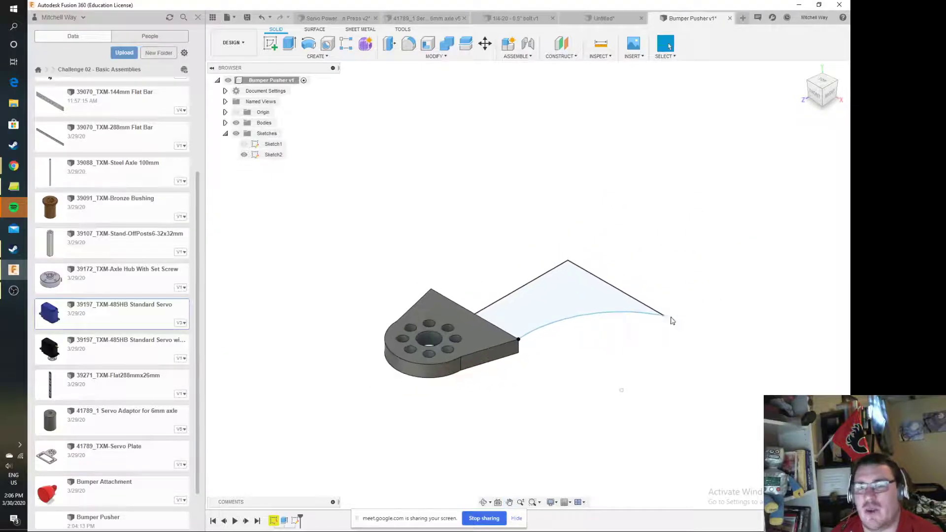
pyautogui.moveTo(317, 69); pyautogui.dragTo(225, 106)
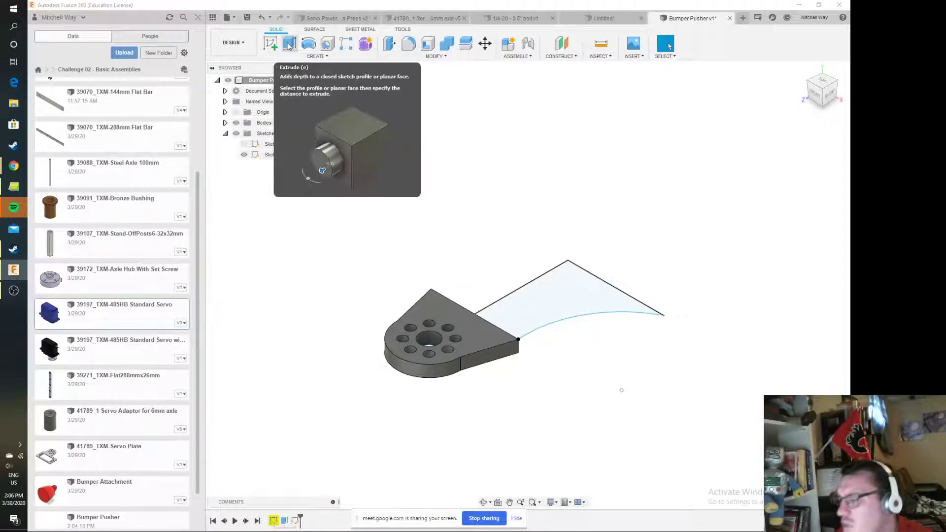
pyautogui.click(309, 44)
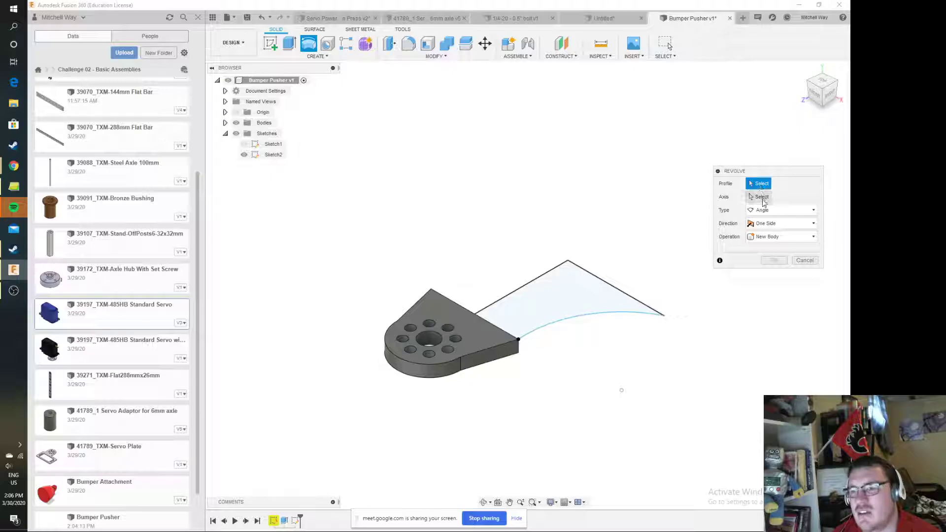
pyautogui.click(579, 303)
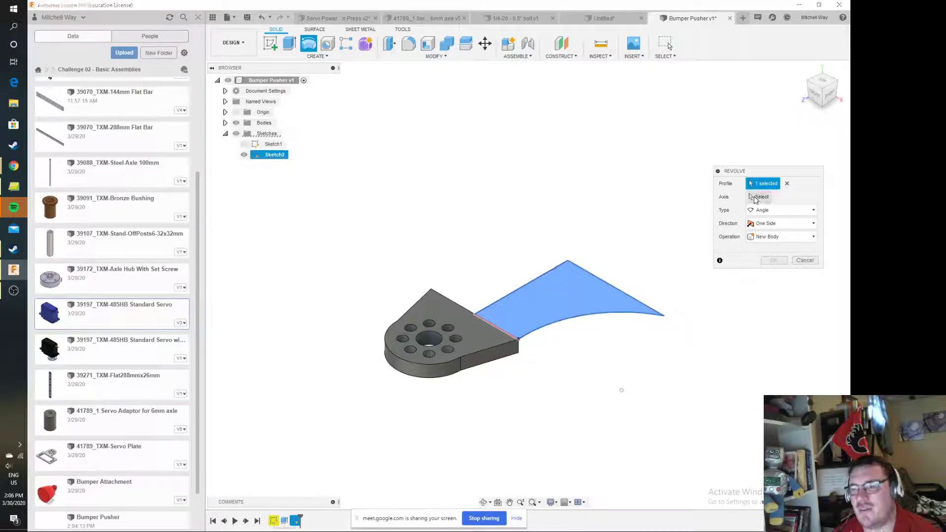
pyautogui.click(531, 282)
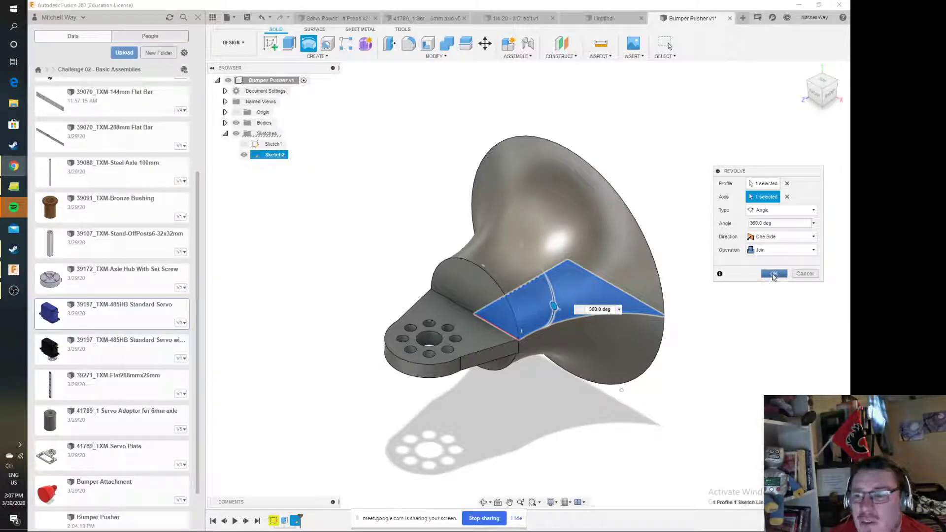
pyautogui.click(772, 275)
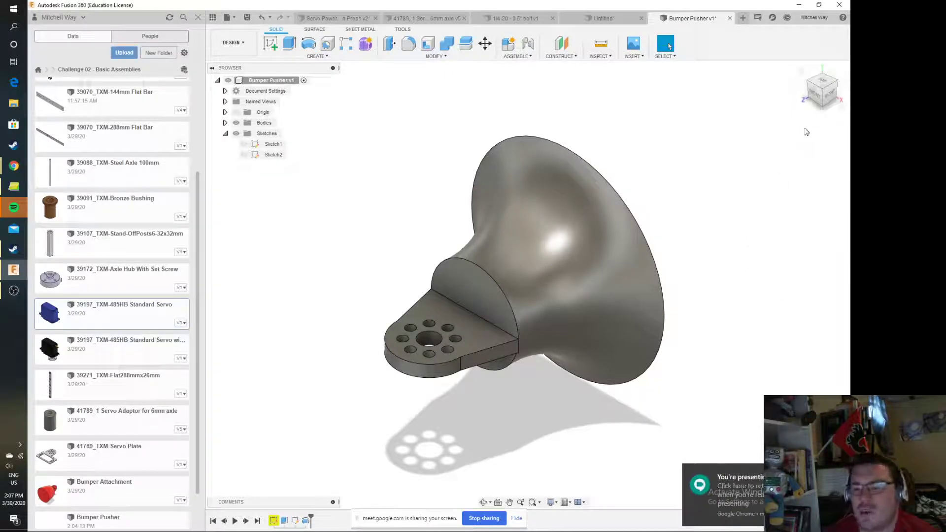
# Edit the revolve feature and try a revolve angle of 180 degrees
pyautogui.moveTo(827, 92)
pyautogui.mouseDown()
pyautogui.moveTo(774, 92)
pyautogui.moveTo(827, 147)
pyautogui.moveTo(824, 139)
pyautogui.mouseUp()
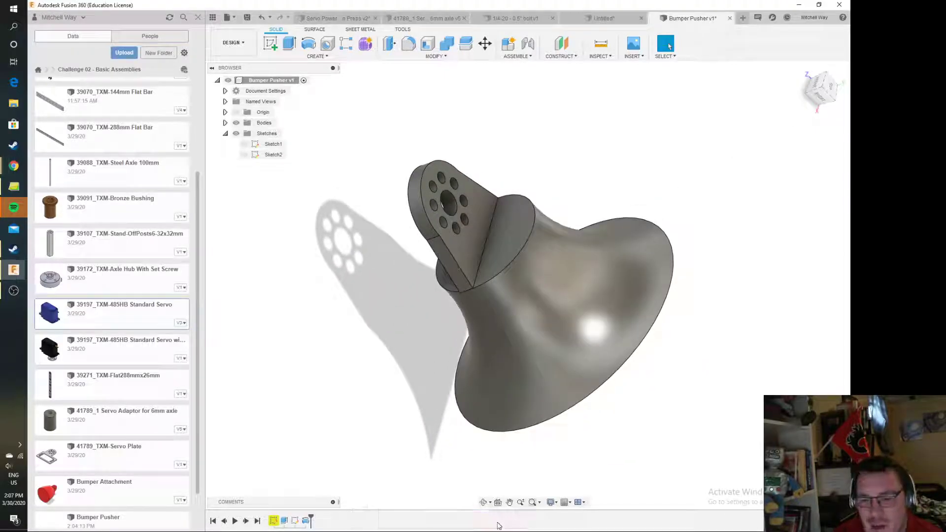
pyautogui.rightClick(306, 522)
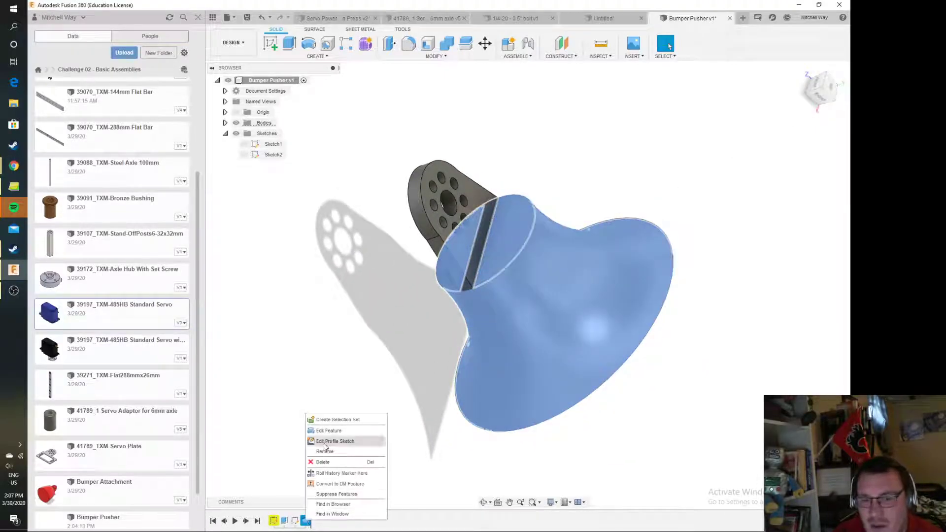
pyautogui.click(336, 433)
pyautogui.tripleClick(767, 223)
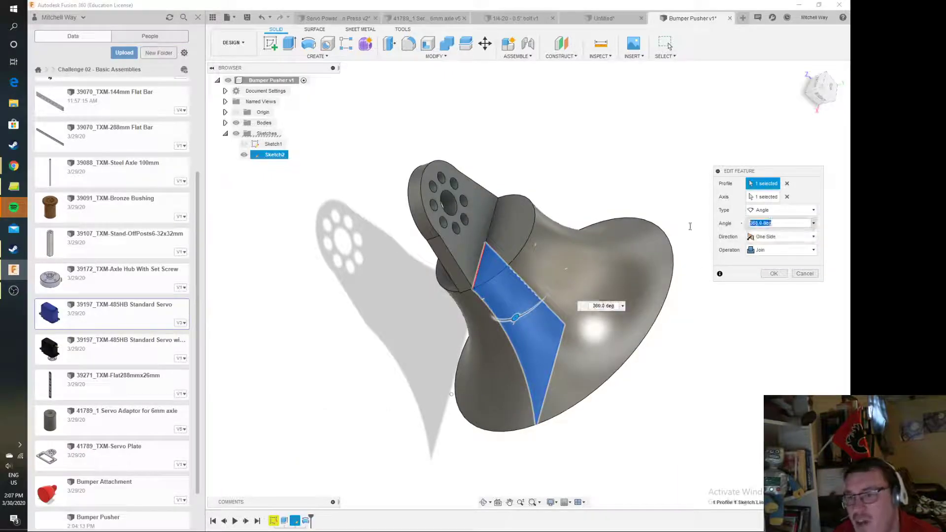
pyautogui.write('180')
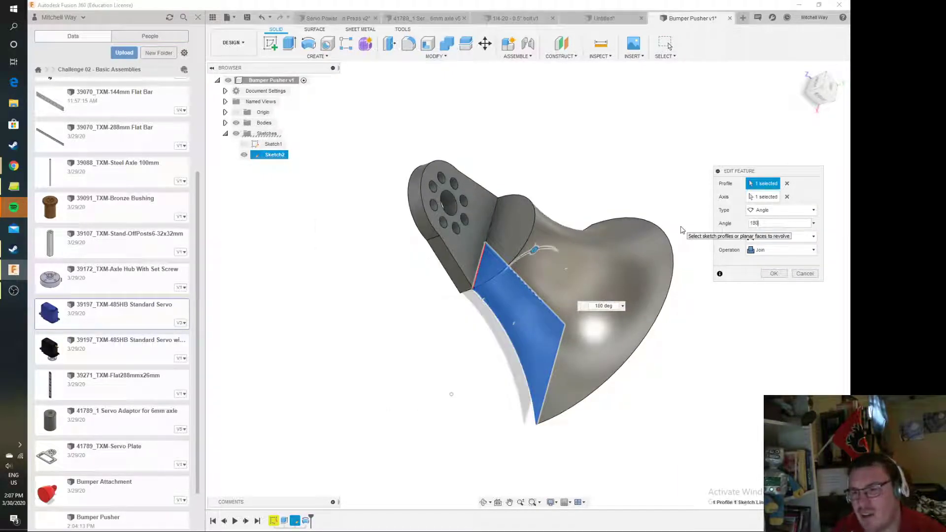
# Set the revolve angle to 360 degrees with the Join operation and accept the feature edit
pyautogui.moveTo(822, 89)
pyautogui.mouseDown()
pyautogui.moveTo(875, 27)
pyautogui.moveTo(832, 77)
pyautogui.mouseUp()
pyautogui.moveTo(782, 223); pyautogui.dragTo(664, 229)
pyautogui.write('360')
pyautogui.click(784, 251)
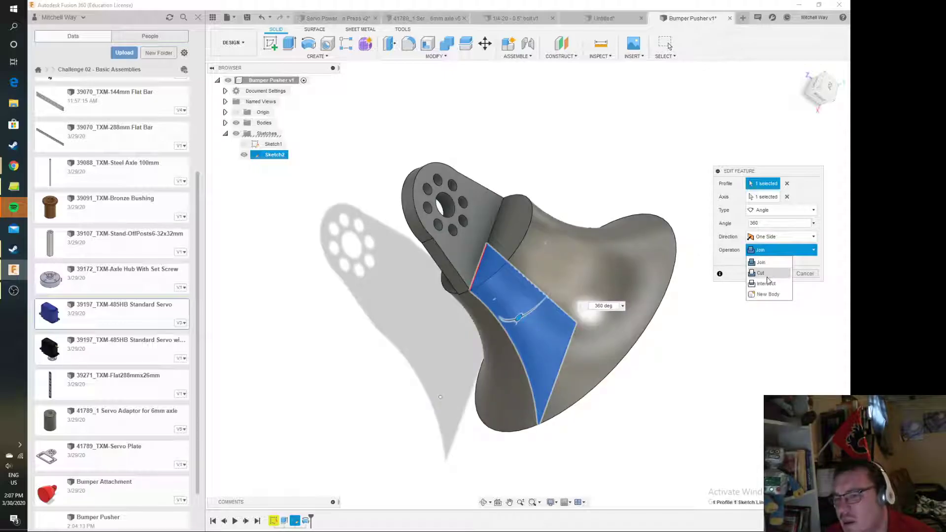
pyautogui.click(784, 258)
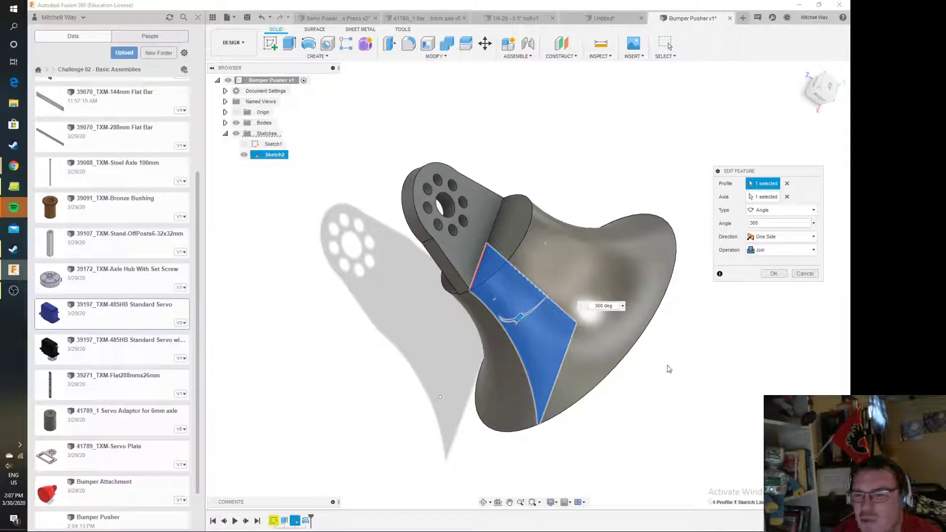
pyautogui.click(773, 275)
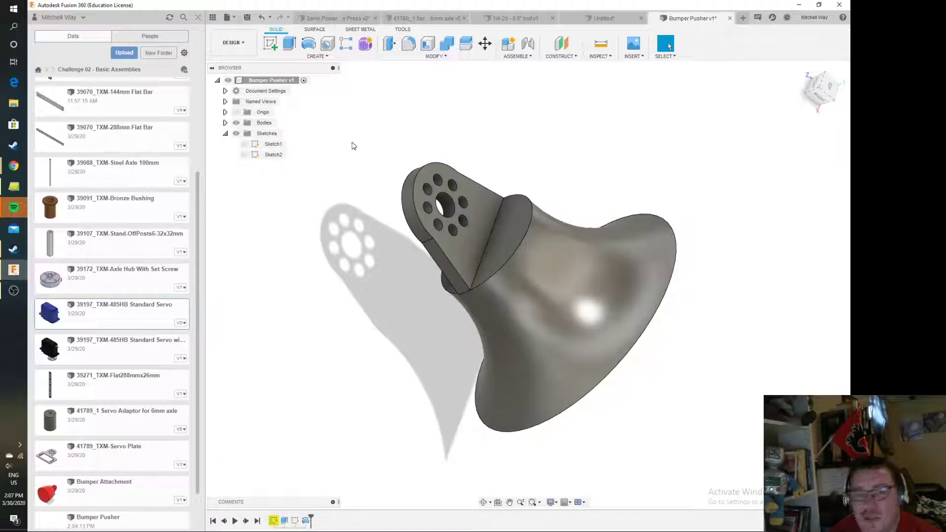
# Create a component from the finished pusher body
pyautogui.click(225, 134)
pyautogui.click(225, 123)
pyautogui.click(272, 133)
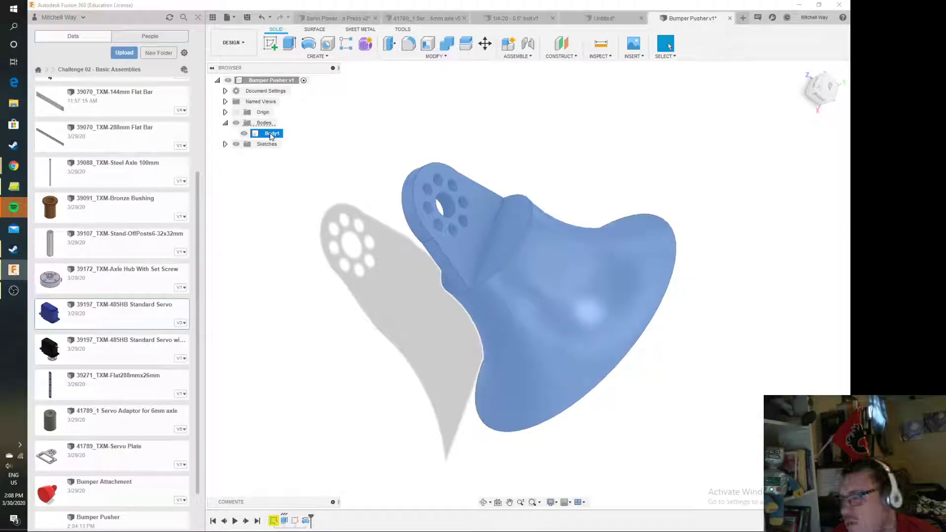
pyautogui.rightClick(271, 137)
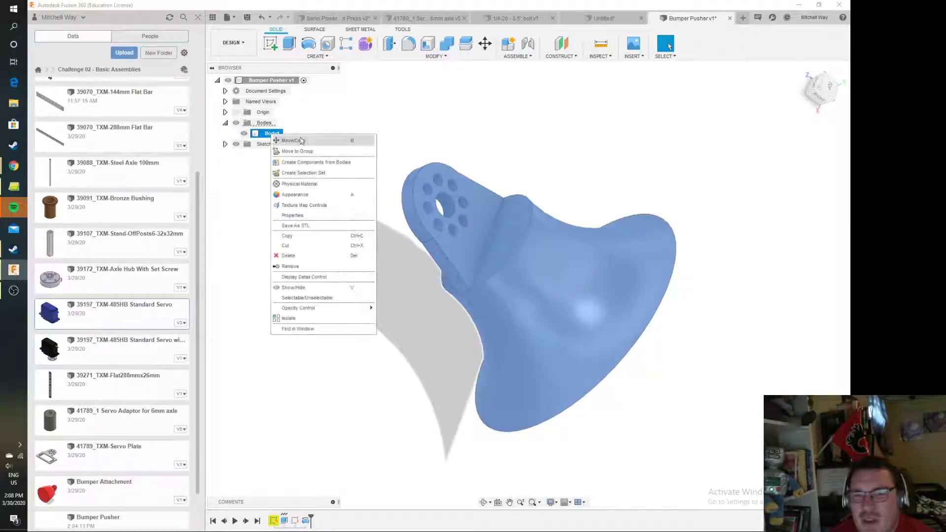
pyautogui.click(325, 162)
# Add the ABS (White) appearance from the Plastic library to the design's appearances
pyautogui.click(269, 133)
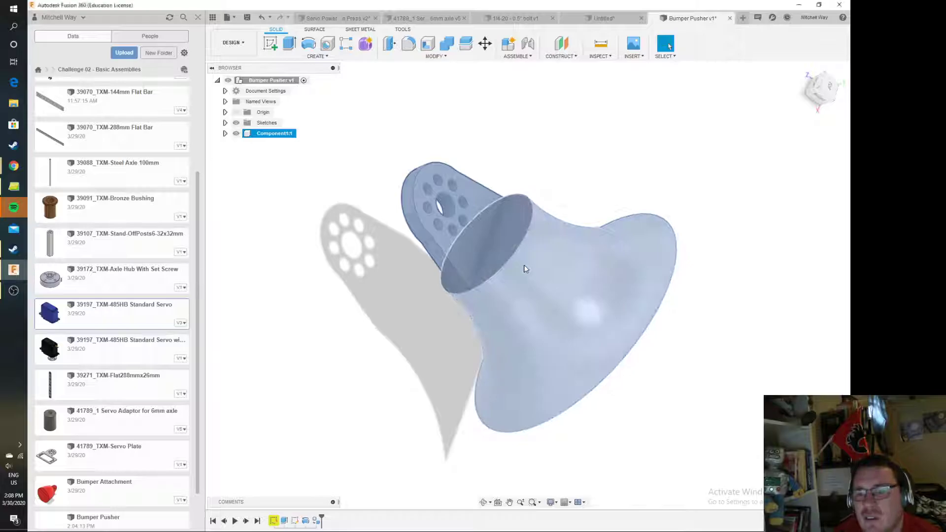
pyautogui.rightClick(524, 264)
pyautogui.click(534, 364)
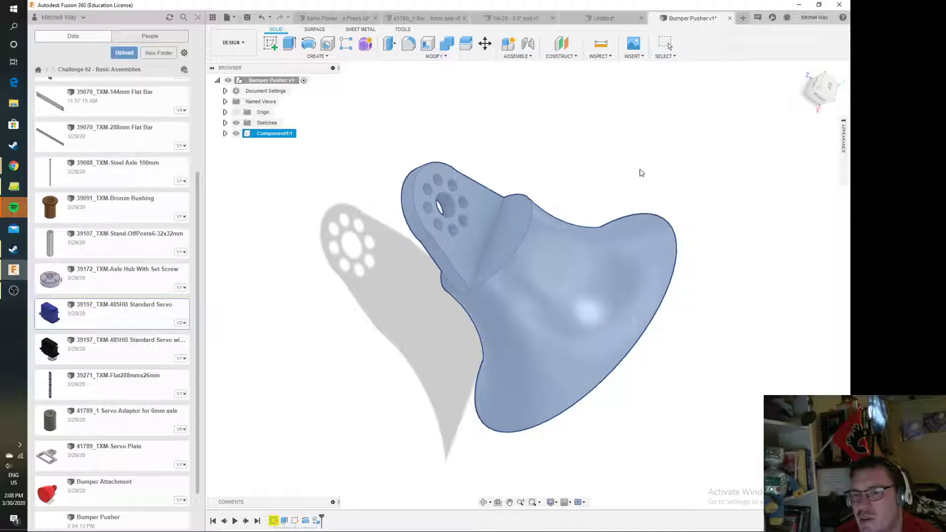
pyautogui.click(844, 141)
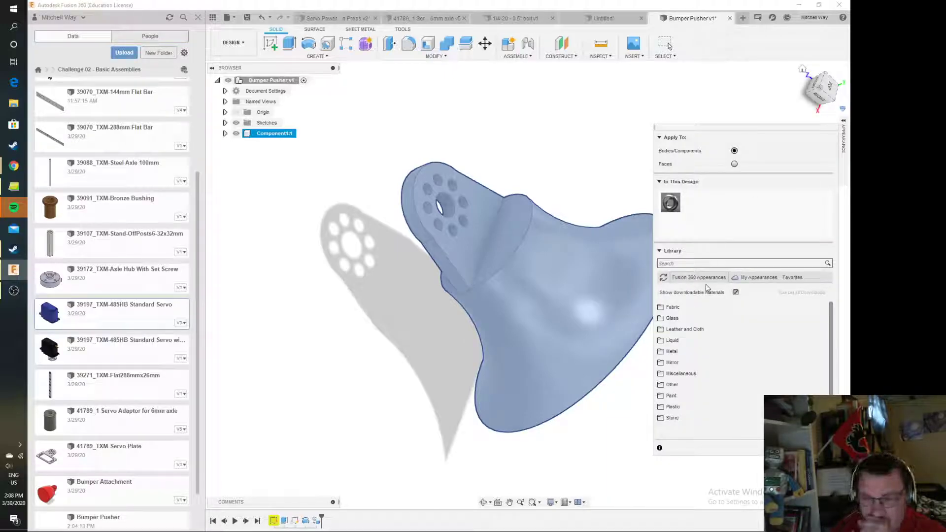
pyautogui.scroll(-2, 708, 396)
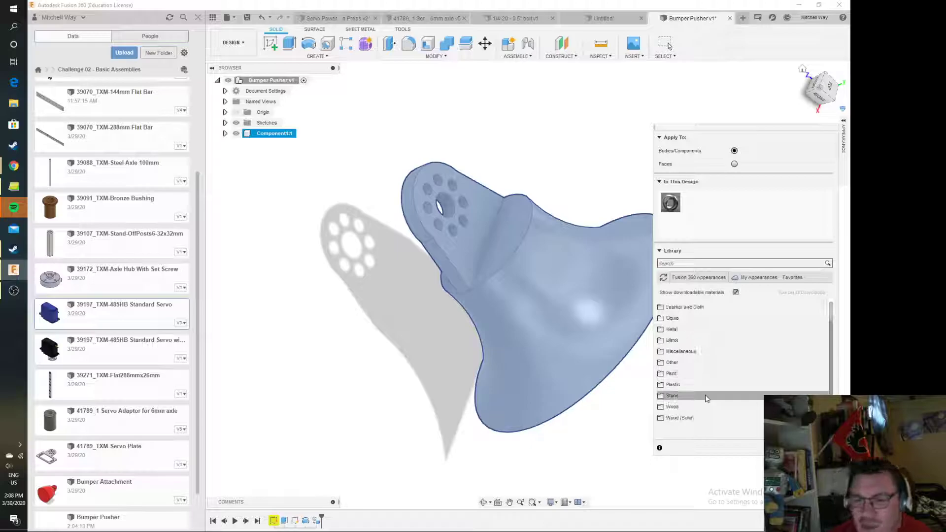
pyautogui.click(696, 385)
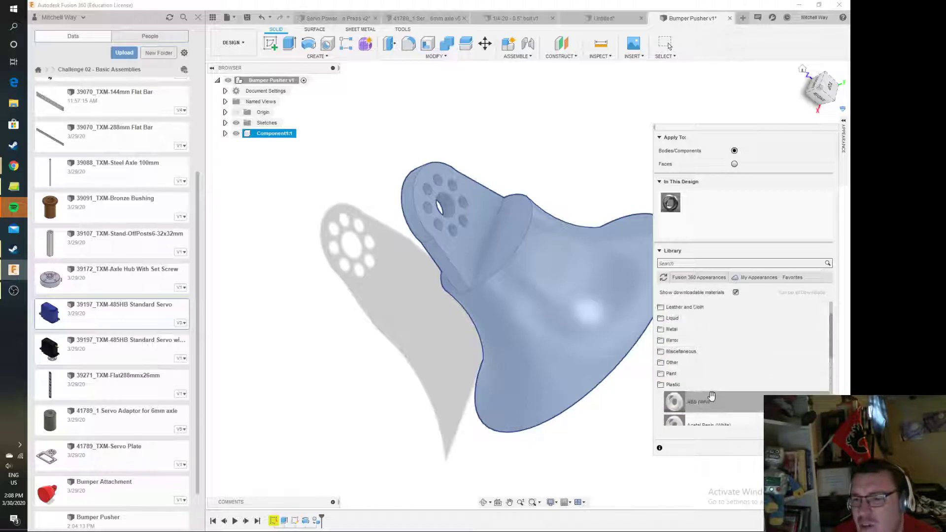
pyautogui.moveTo(702, 404); pyautogui.dragTo(730, 214)
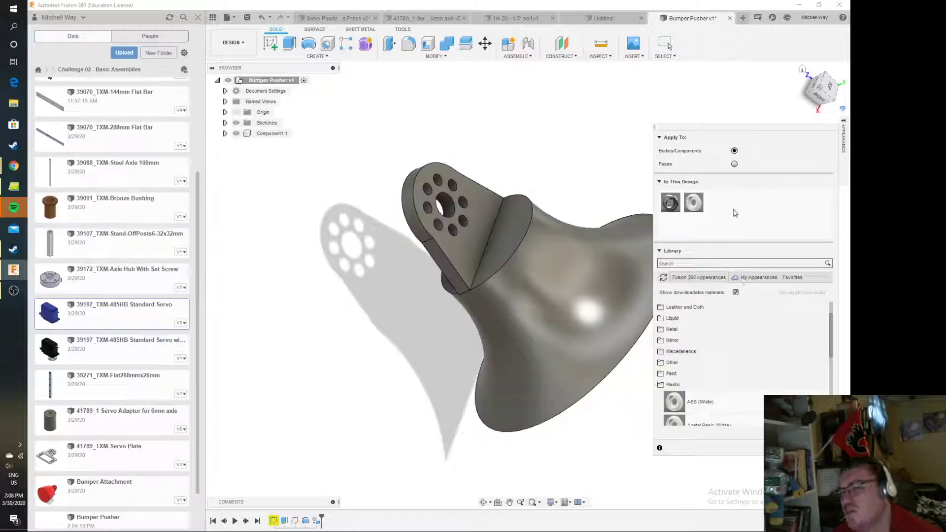
# Edit the ABS (White) appearance in this design, renaming it ABS (Red) and setting its color to red
pyautogui.click(660, 251)
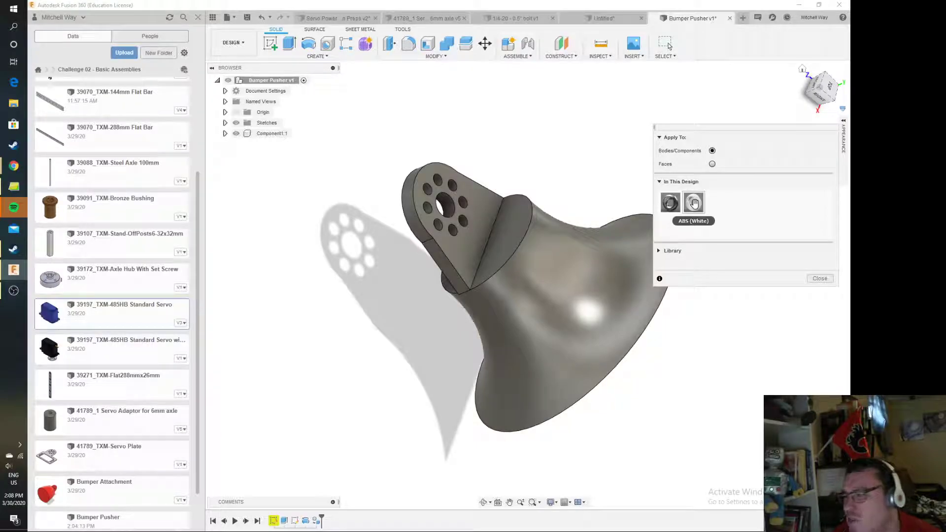
pyautogui.rightClick(695, 203)
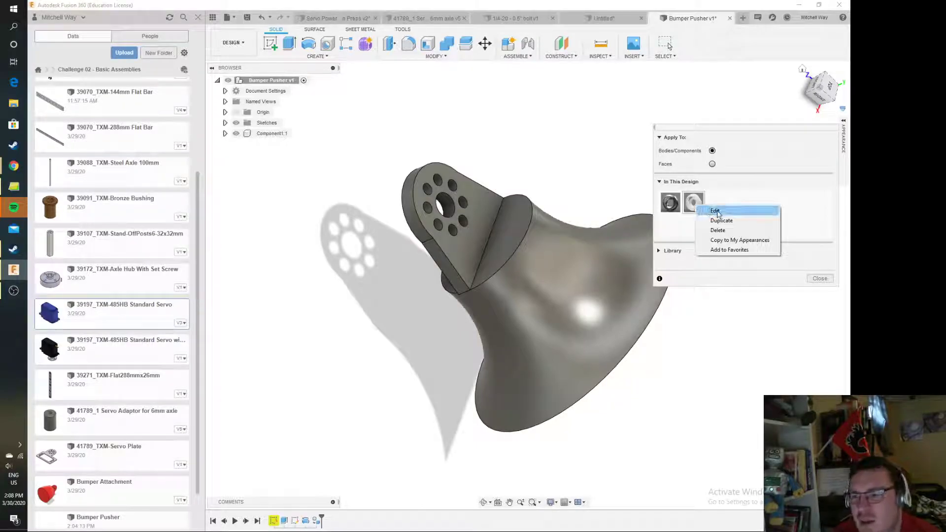
pyautogui.click(715, 211)
pyautogui.doubleClick(572, 133)
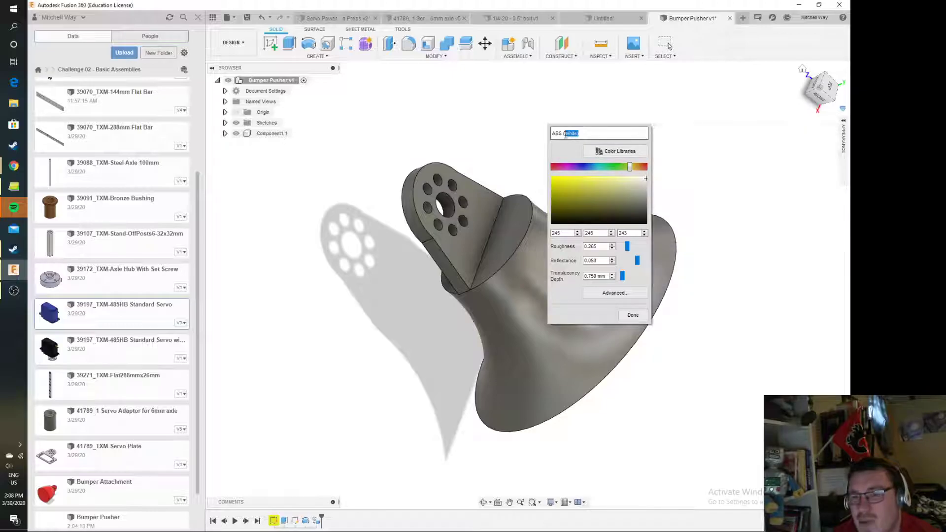
pyautogui.write('Red')
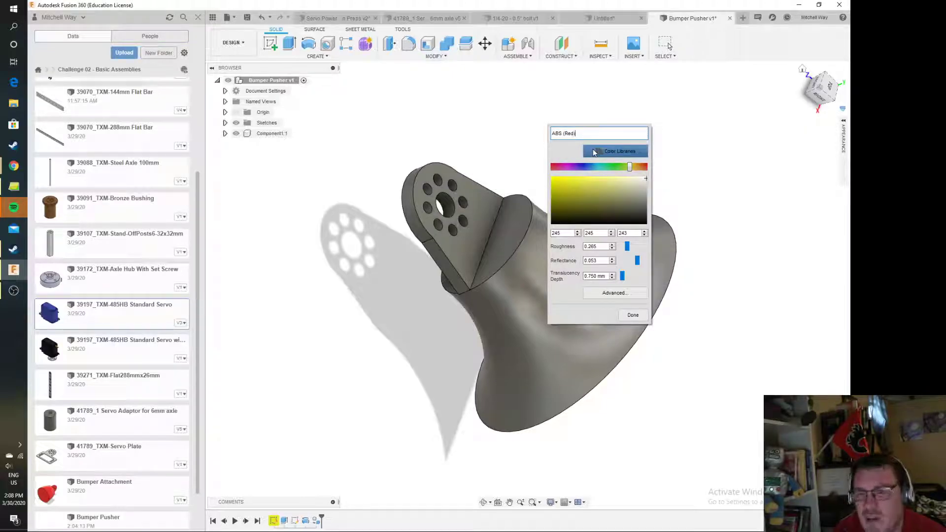
pyautogui.moveTo(630, 167); pyautogui.dragTo(653, 170)
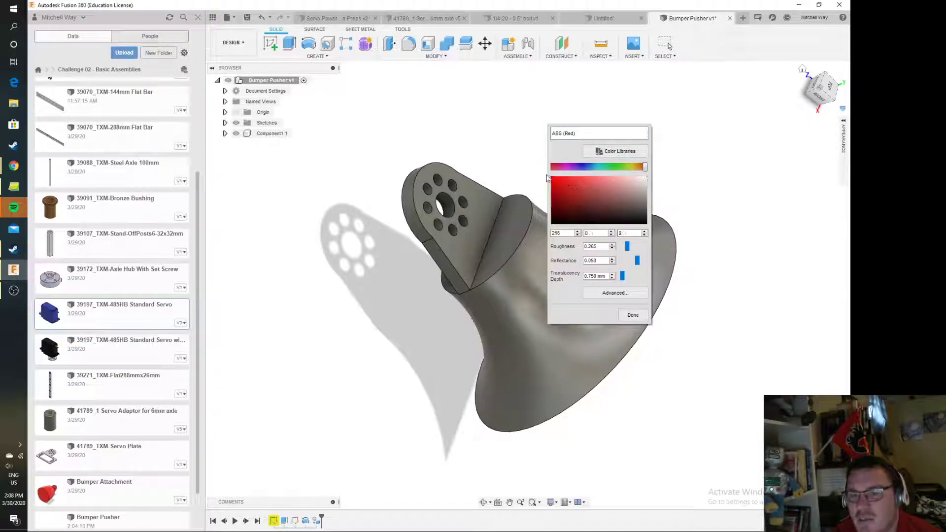
pyautogui.click(633, 315)
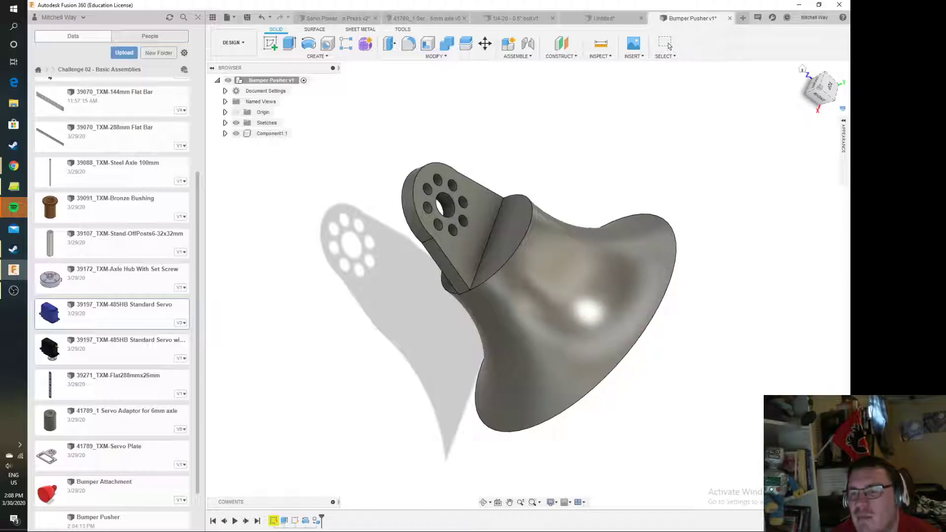
# Apply the ABS (Red) appearance to the bumper pusher component
pyautogui.click(843, 148)
pyautogui.moveTo(693, 202); pyautogui.dragTo(640, 277)
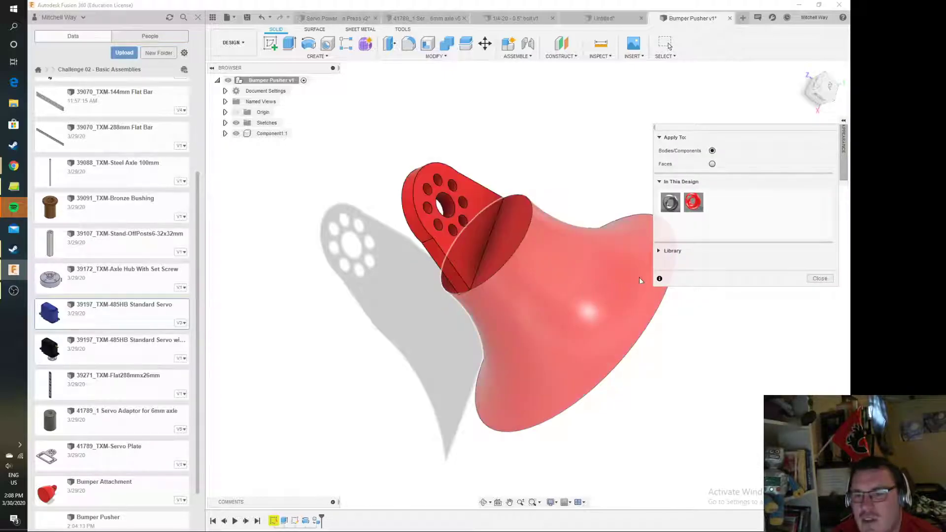
pyautogui.click(829, 281)
# Save the Bumper Pusher design
pyautogui.moveTo(824, 99); pyautogui.dragTo(744, 105)
pyautogui.moveTo(811, 82); pyautogui.dragTo(845, 119)
pyautogui.click(247, 18)
pyautogui.click(435, 265)
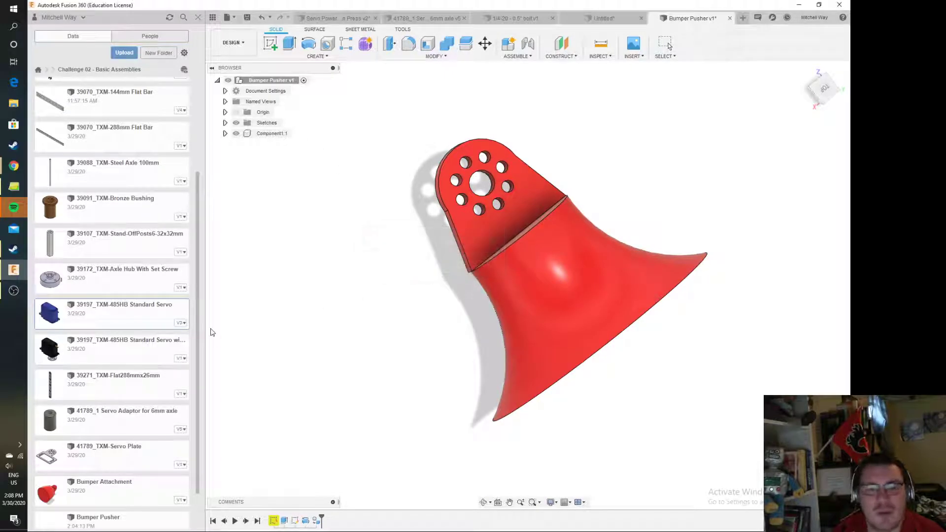
# Open the Bumper Attachment design, examine its profile sketch by rolling the timeline back before the revolve and forward again, and view the servo press assembly
pyautogui.doubleClick(103, 443)
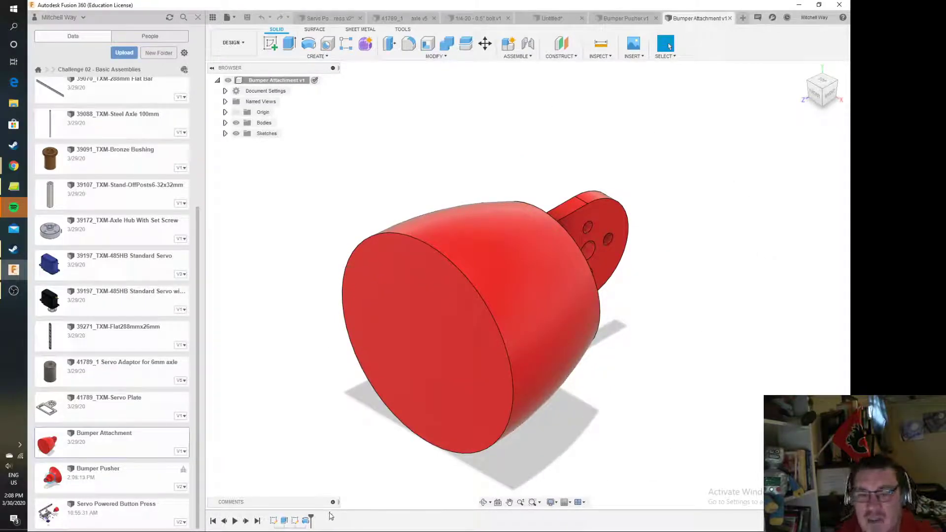
pyautogui.click(306, 521)
pyautogui.click(296, 522)
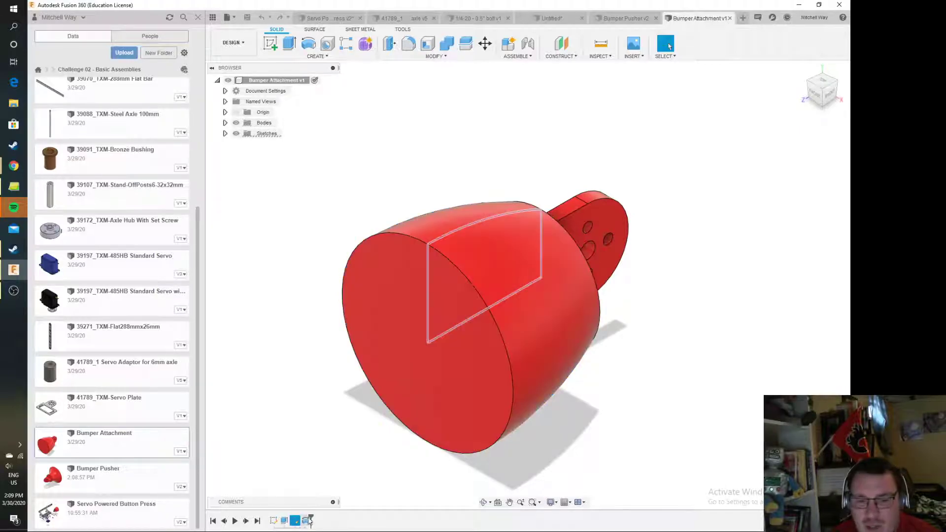
pyautogui.moveTo(313, 515); pyautogui.dragTo(293, 516)
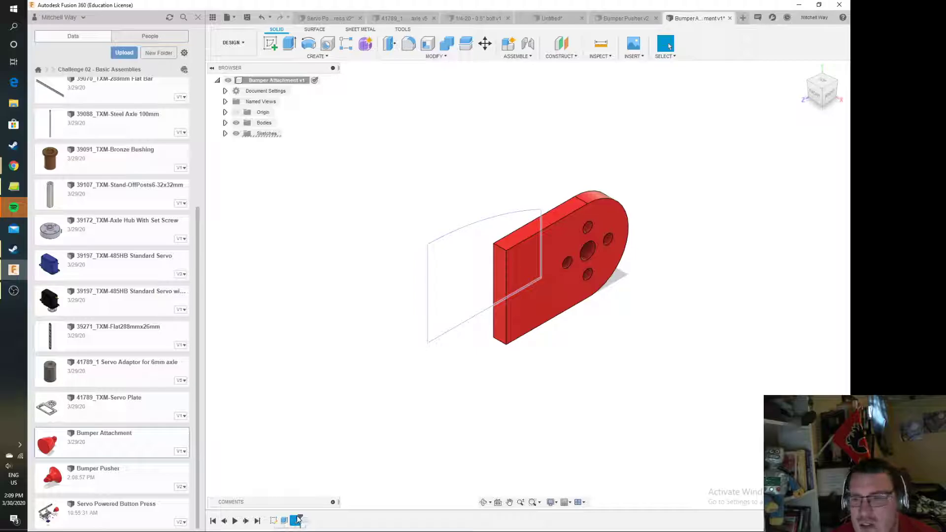
pyautogui.moveTo(297, 520); pyautogui.dragTo(312, 519)
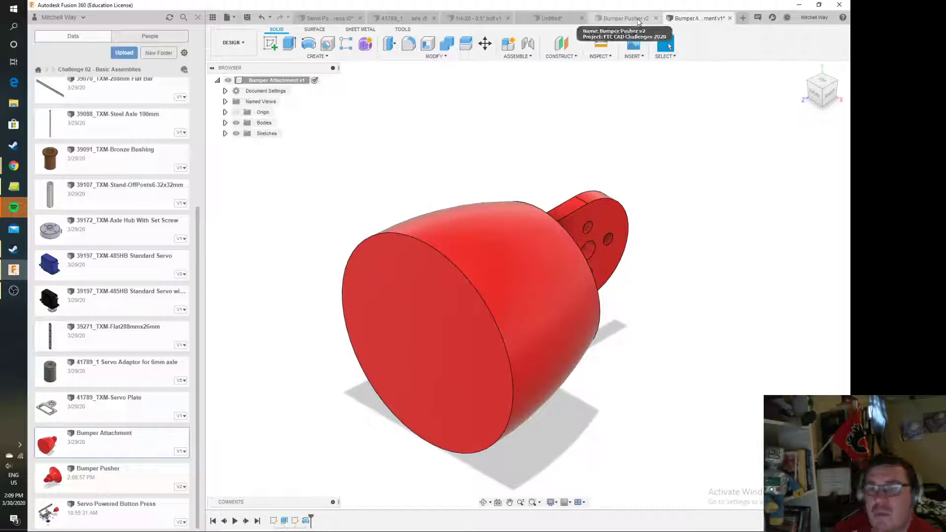
pyautogui.click(328, 18)
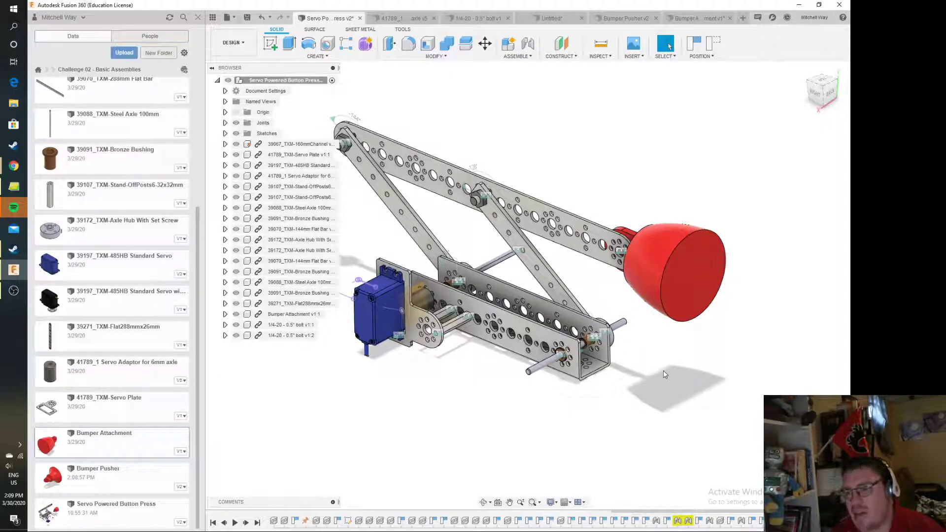
# Switch to the untitled design with the four drilled plates and start a joint with the Revolute motion type
pyautogui.click(550, 18)
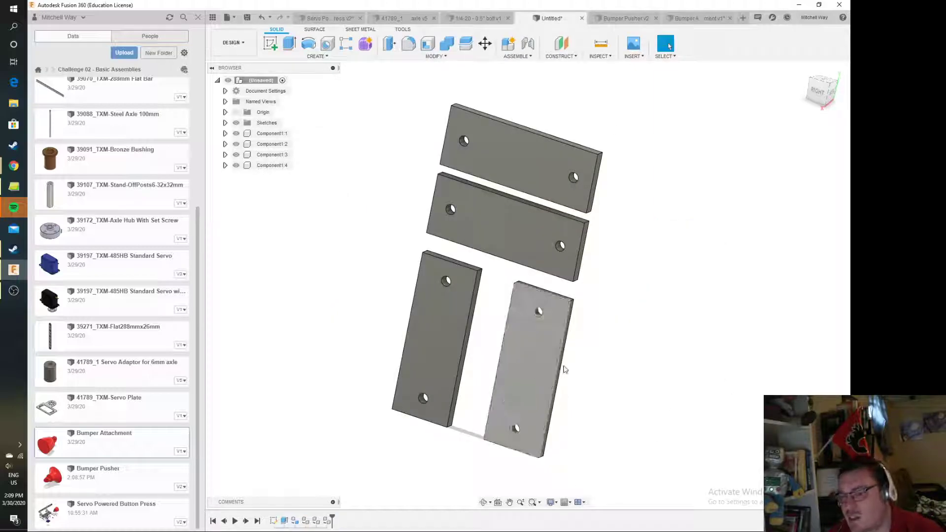
pyautogui.moveTo(819, 92)
pyautogui.mouseDown()
pyautogui.moveTo(804, 95)
pyautogui.moveTo(820, 89)
pyautogui.mouseUp()
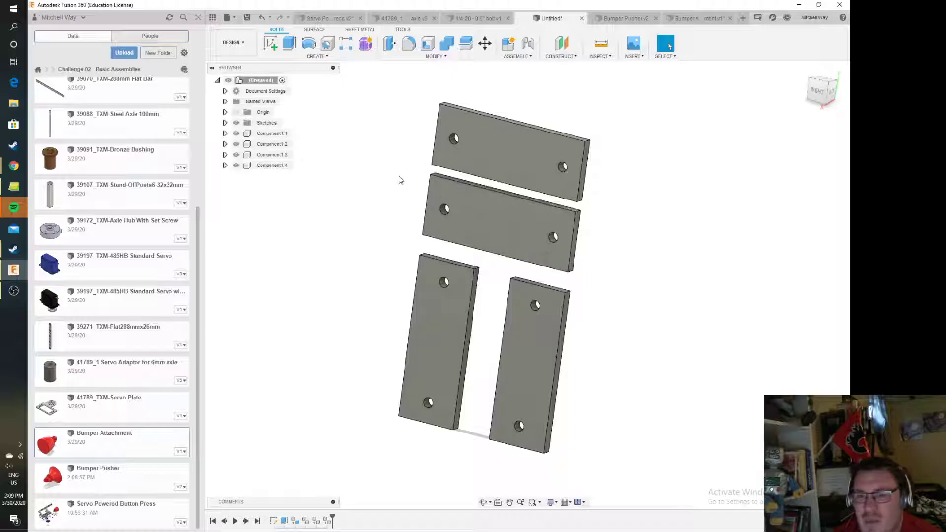
pyautogui.scroll(1, 418, 186)
pyautogui.scroll(1, 418, 186)
pyautogui.scroll(1, 350, 229)
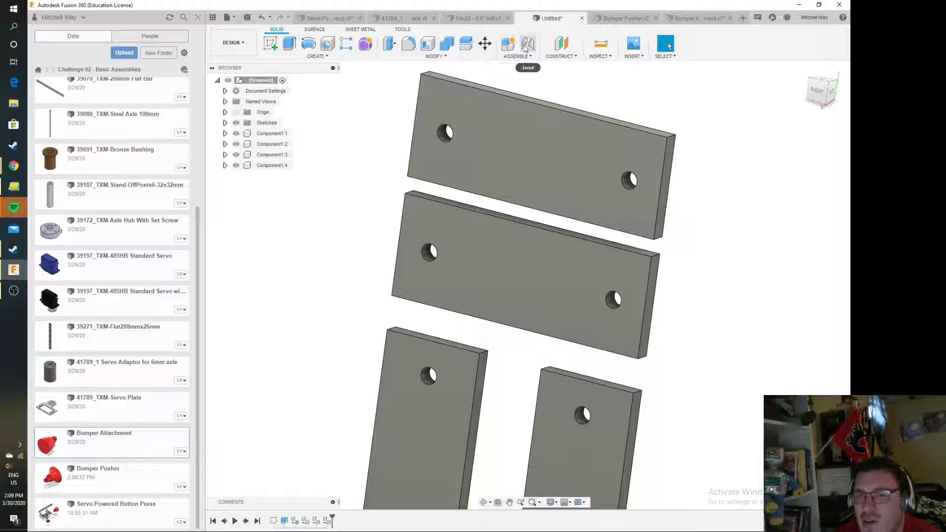
pyautogui.click(530, 57)
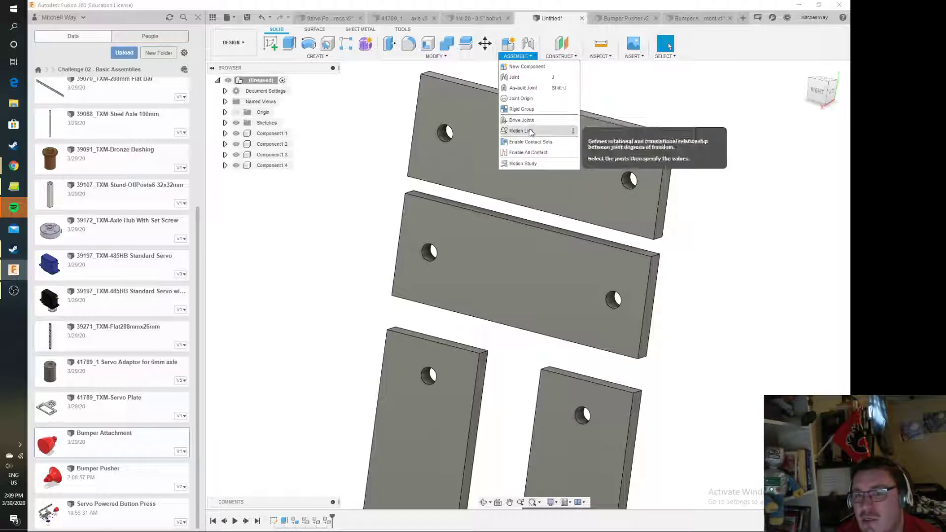
pyautogui.click(536, 77)
pyautogui.moveTo(784, 297); pyautogui.dragTo(472, 143)
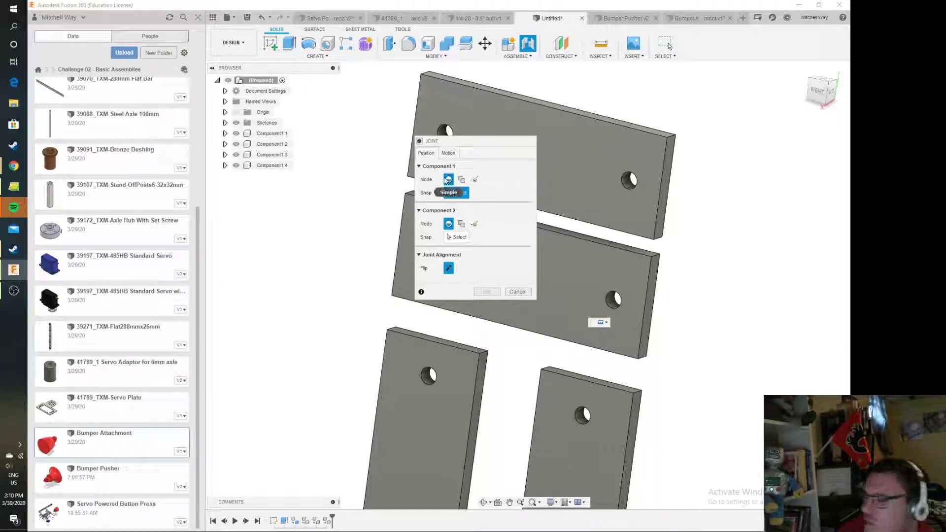
pyautogui.click(449, 152)
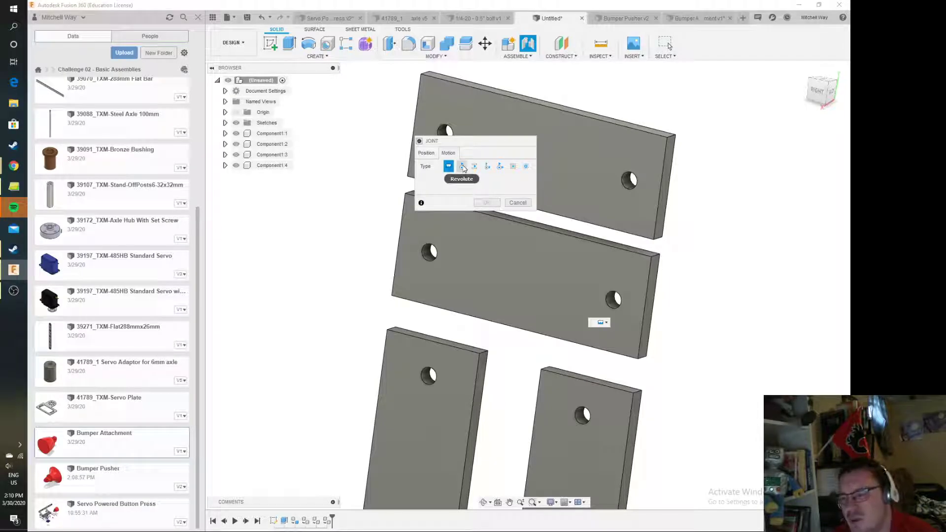
pyautogui.click(462, 166)
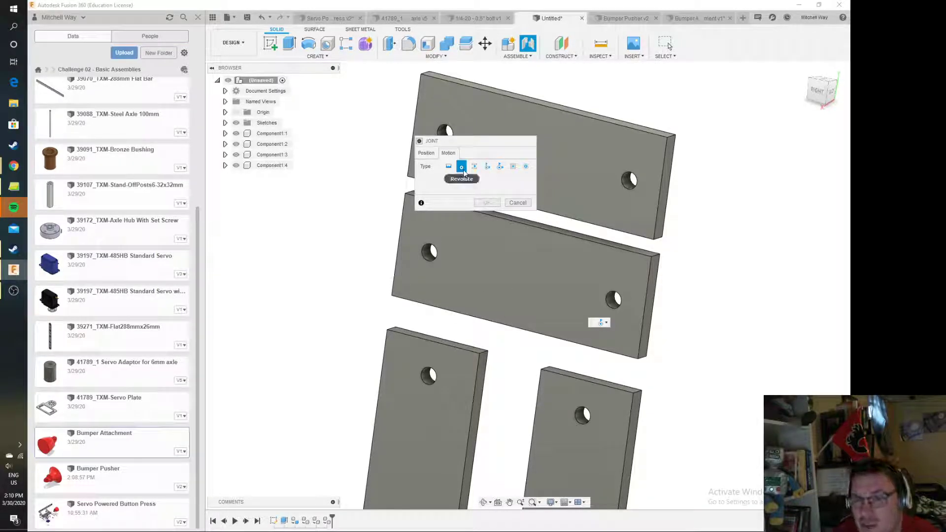
pyautogui.click(426, 153)
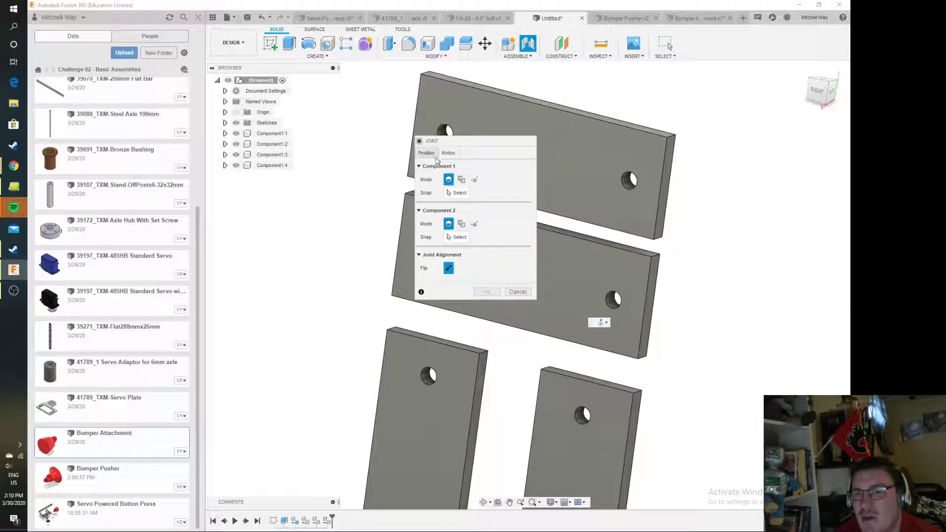
pyautogui.moveTo(463, 142); pyautogui.dragTo(267, 110)
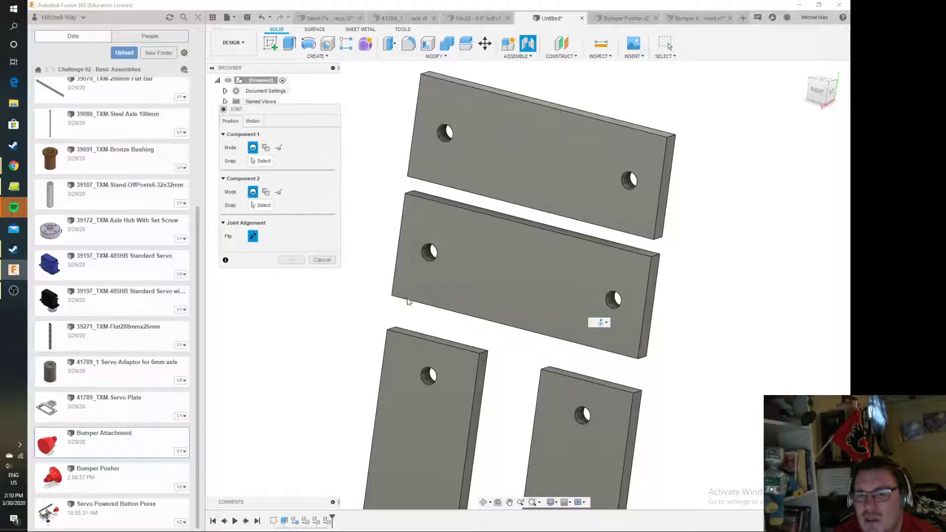
# Set the joint type to Revolute and join the lower-left upright plate's hole to the middle horizontal plate's left hole
pyautogui.scroll(5, 429, 382)
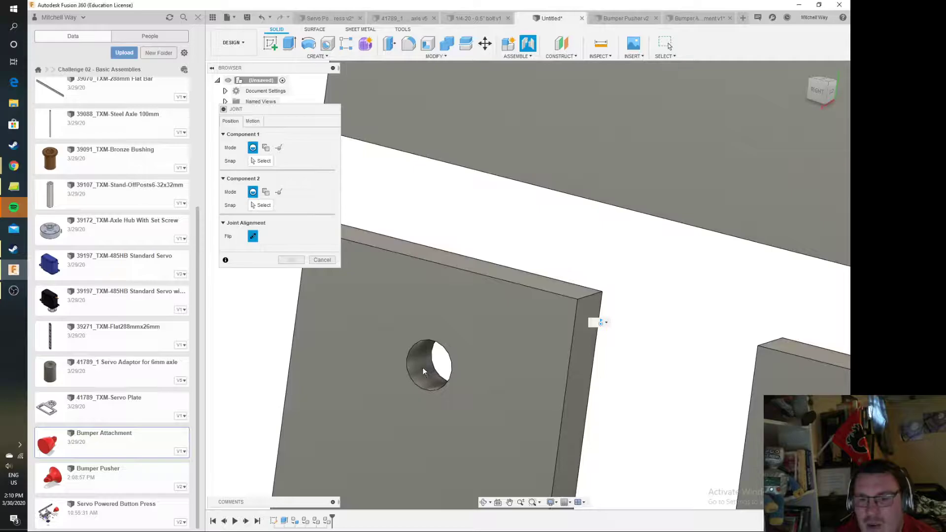
pyautogui.click(607, 323)
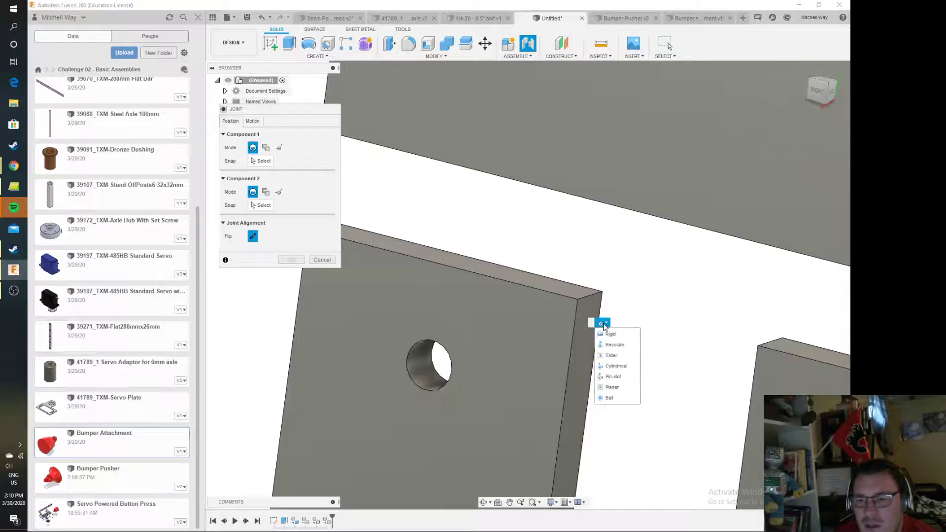
pyautogui.click(611, 344)
pyautogui.click(259, 162)
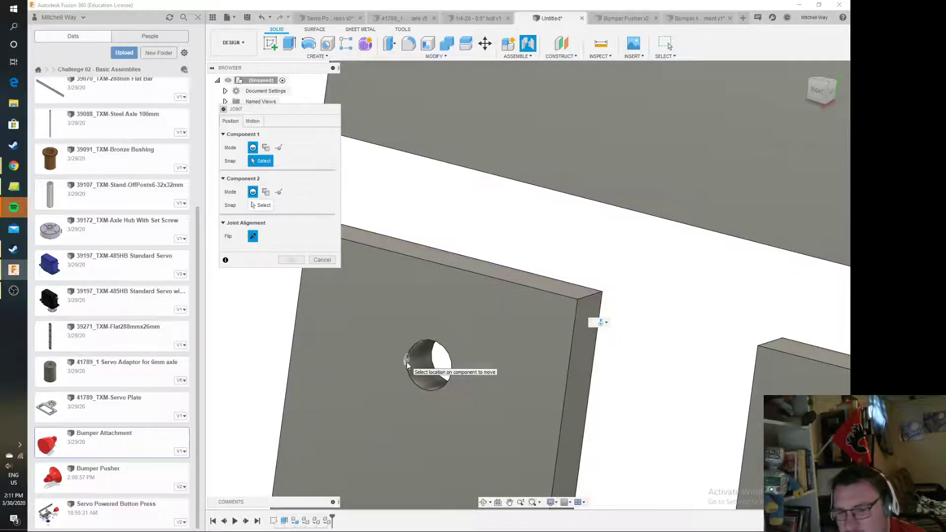
pyautogui.click(426, 385)
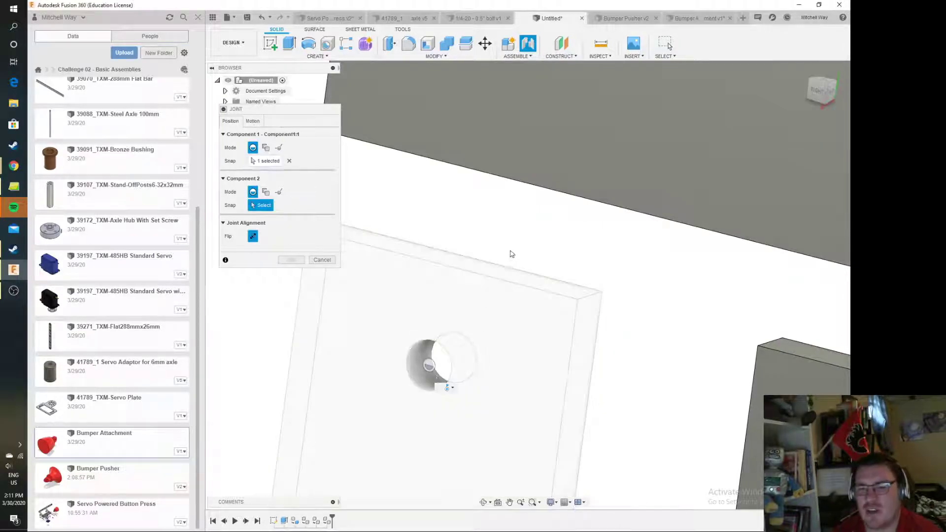
pyautogui.scroll(-5, 503, 237)
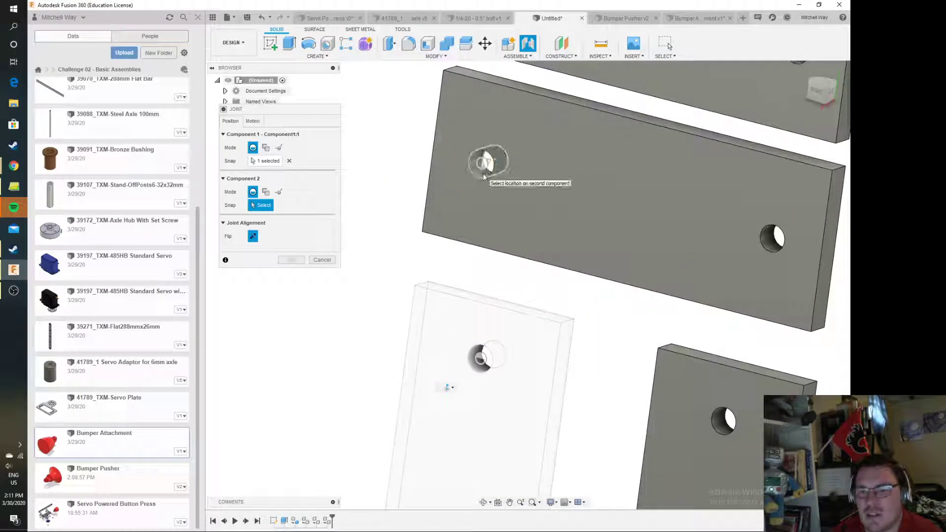
pyautogui.click(483, 173)
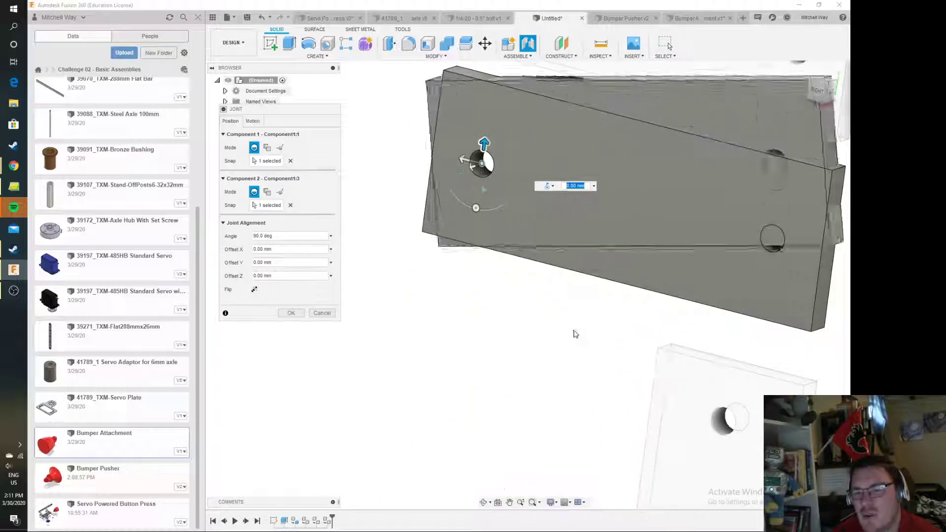
# Offset the joint by 5 mm in Z so the two plates sit face to face, and complete the joint
pyautogui.scroll(-4, 586, 289)
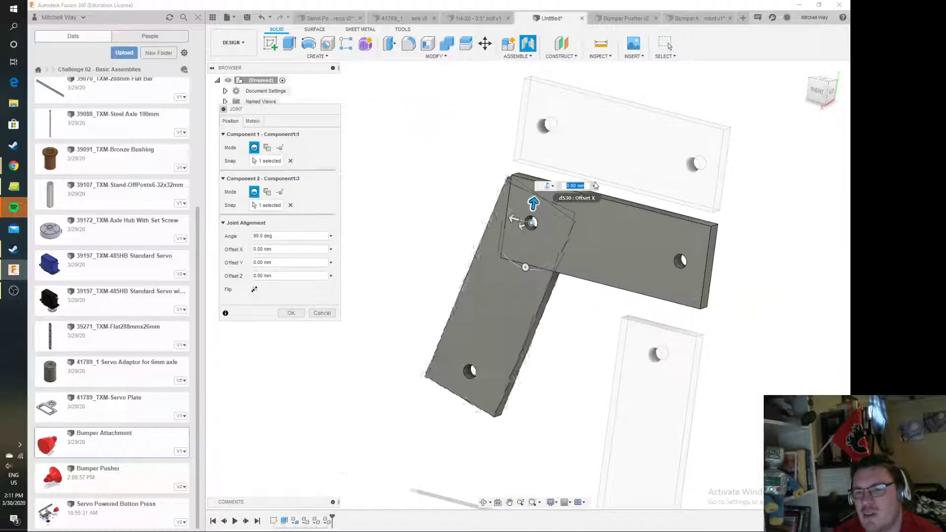
pyautogui.scroll(3, 597, 259)
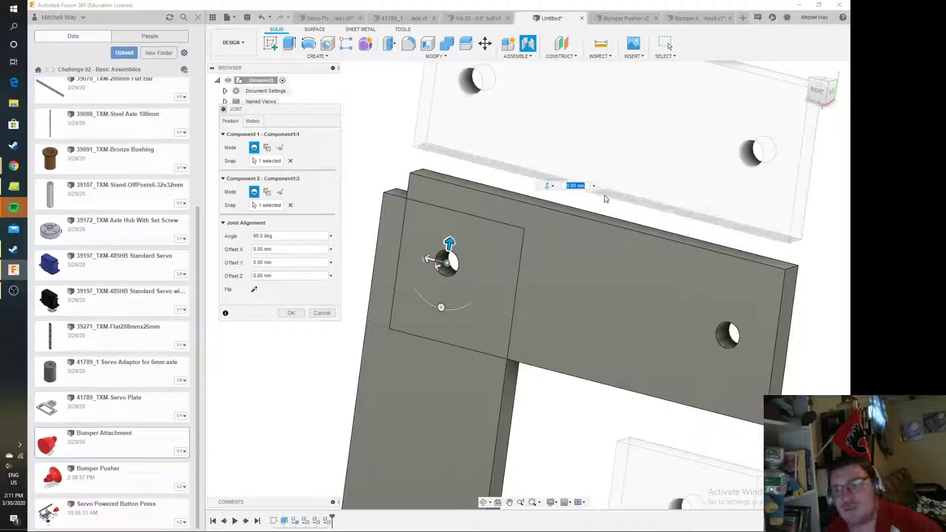
pyautogui.moveTo(823, 93); pyautogui.dragTo(754, 103)
pyautogui.moveTo(581, 271); pyautogui.dragTo(674, 261, button='middle')
pyautogui.moveTo(450, 281); pyautogui.dragTo(429, 299)
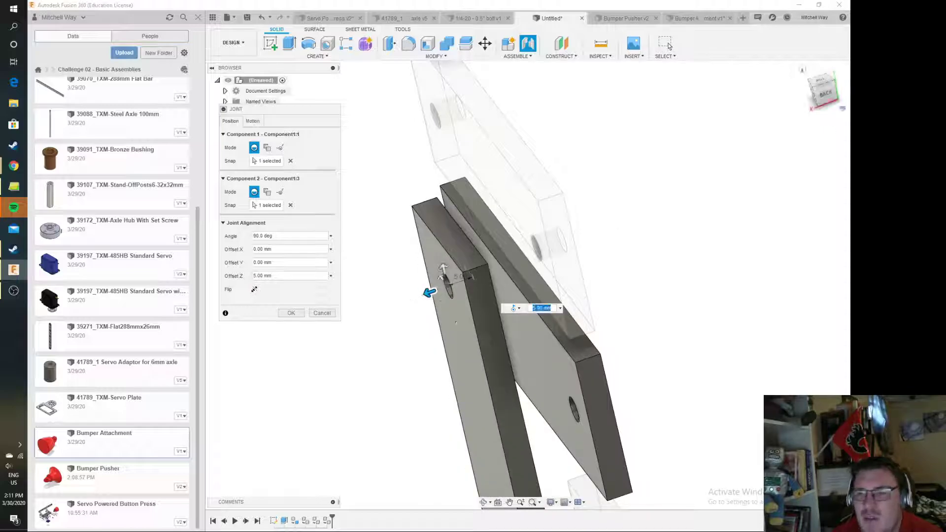
pyautogui.click(815, 109)
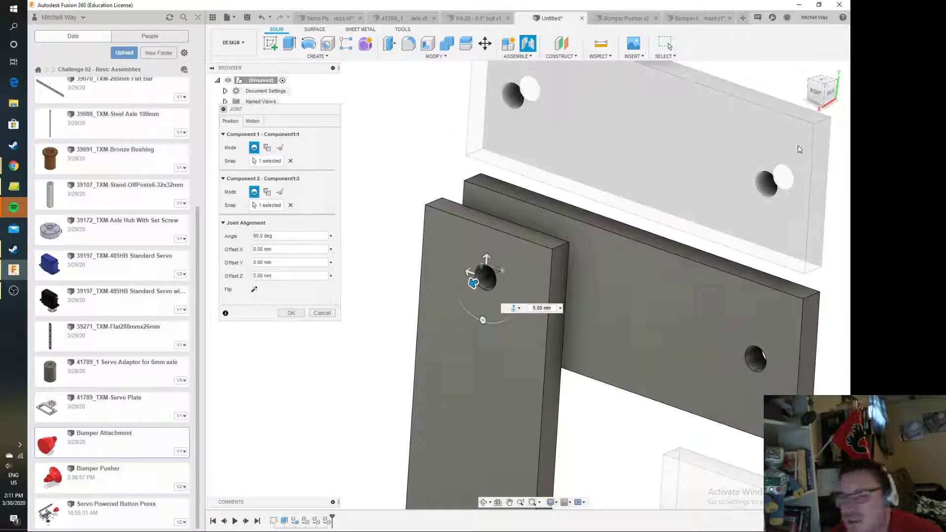
pyautogui.moveTo(835, 100)
pyautogui.mouseDown()
pyautogui.moveTo(850, 93)
pyautogui.moveTo(819, 105)
pyautogui.mouseUp()
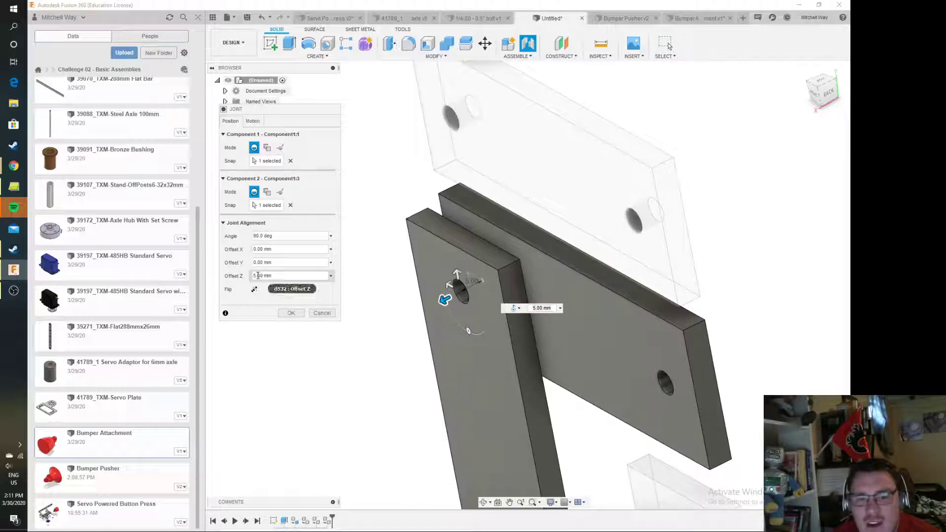
pyautogui.click(253, 121)
pyautogui.click(266, 134)
pyautogui.click(230, 121)
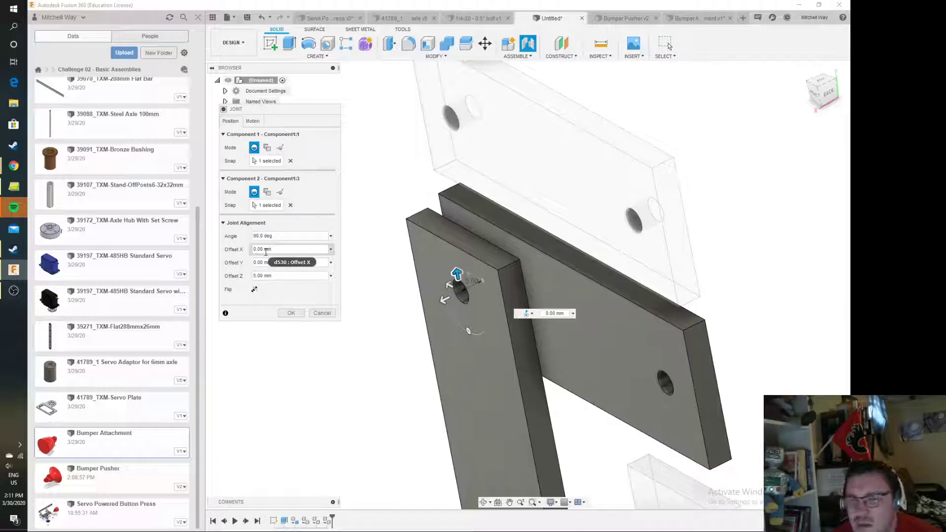
pyautogui.click(292, 313)
# Move the two jointed plates away from the loose plates to test how they move together
pyautogui.scroll(-3, 385, 338)
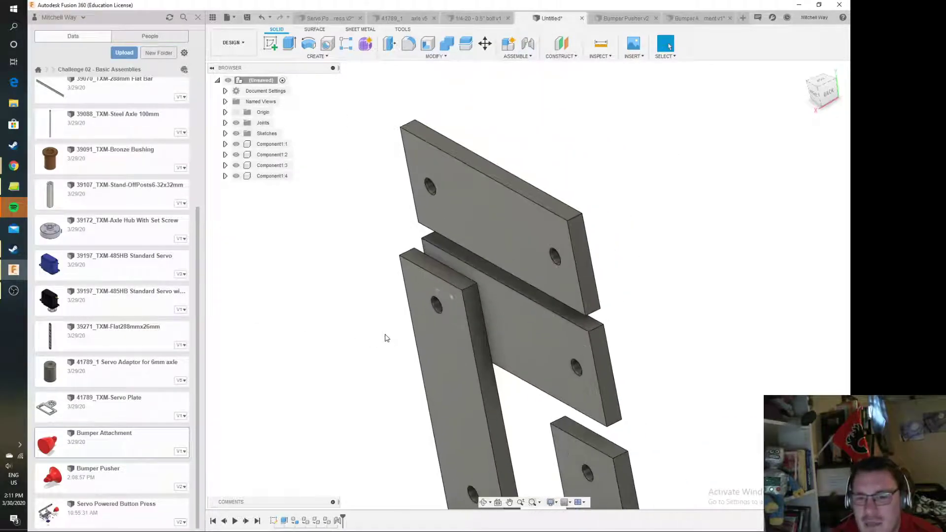
pyautogui.moveTo(383, 349); pyautogui.dragTo(444, 272, button='middle')
pyautogui.moveTo(496, 281); pyautogui.dragTo(424, 314)
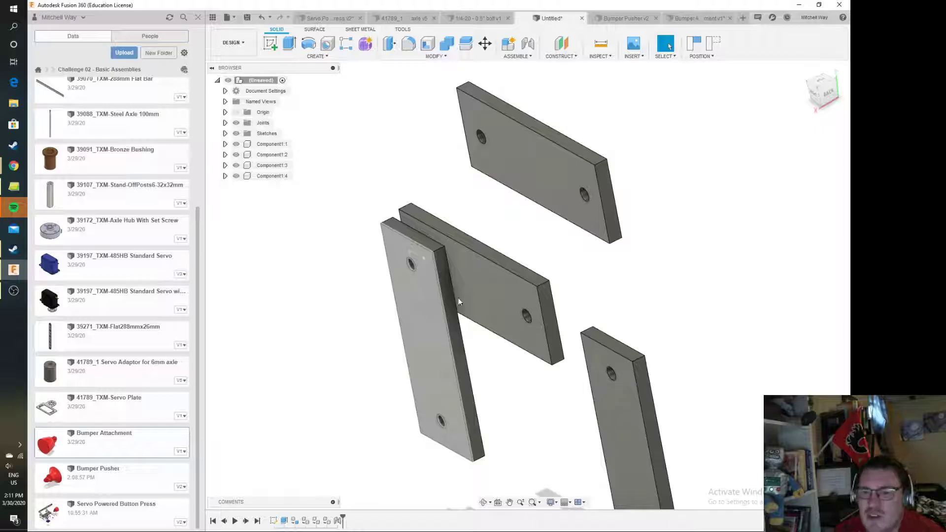
# Ground the middle horizontal plate, Component1:3, so it is fixed in place
pyautogui.click(465, 256)
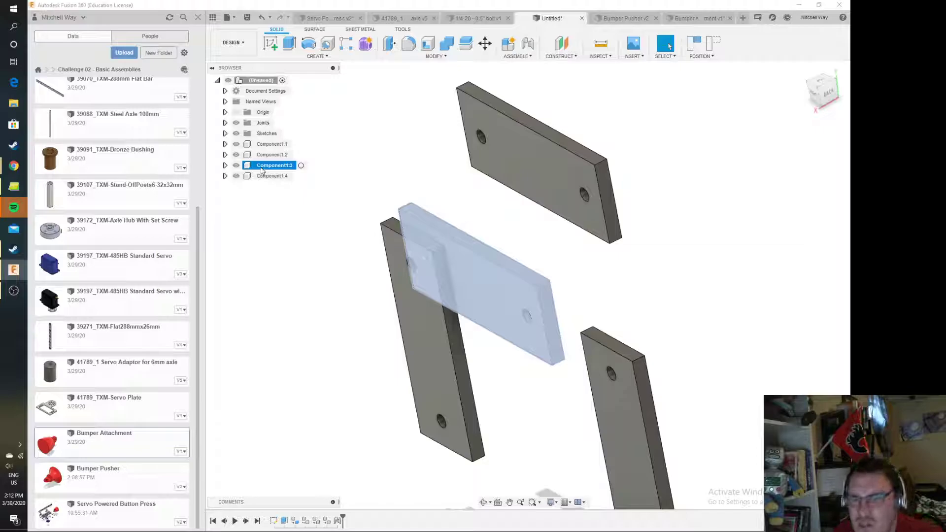
pyautogui.rightClick(262, 171)
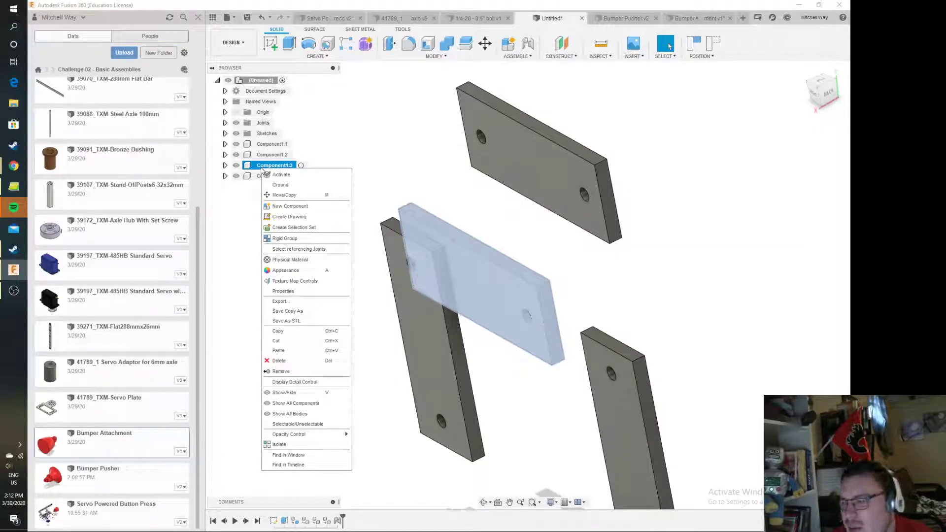
pyautogui.click(286, 186)
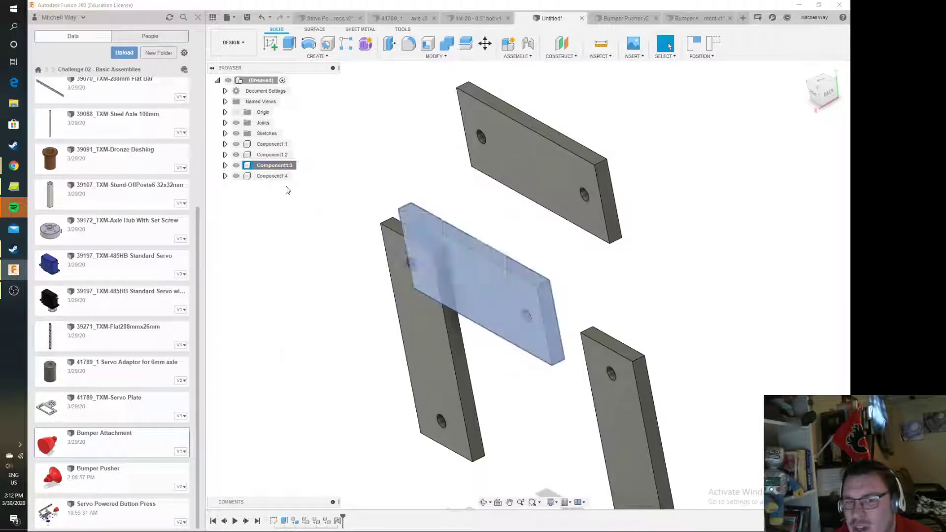
pyautogui.click(477, 272)
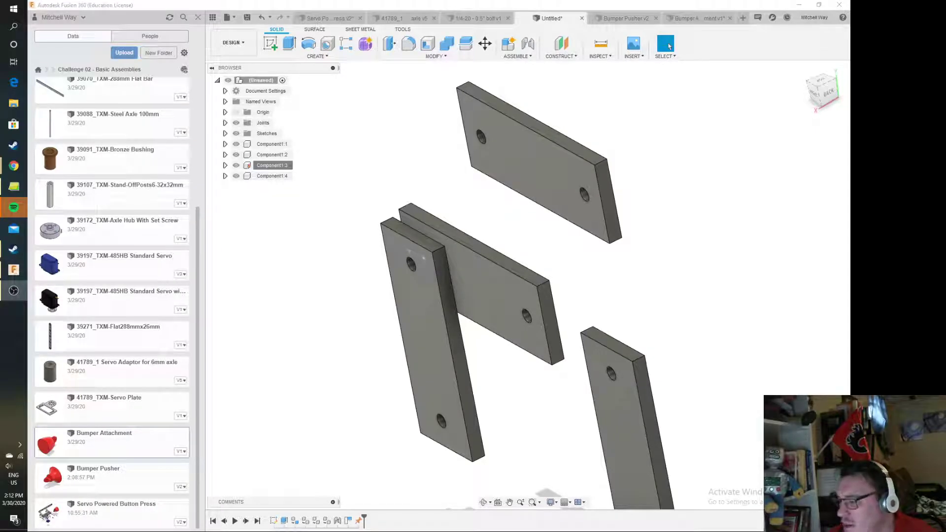
pyautogui.click(710, 354)
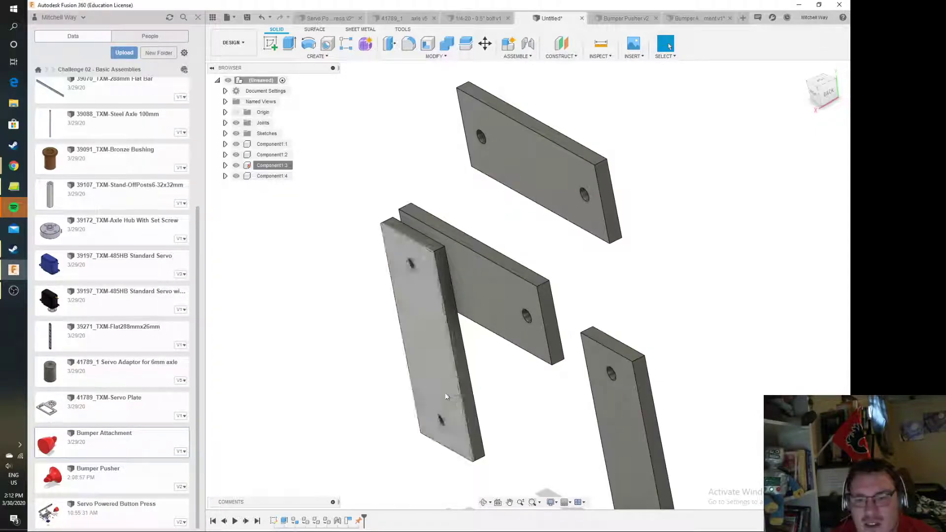
# Swing the jointed upright plate about its hole until it points upward from the grounded plate
pyautogui.moveTo(439, 392); pyautogui.dragTo(444, 201)
pyautogui.scroll(3, 482, 242)
pyautogui.scroll(-3, 482, 241)
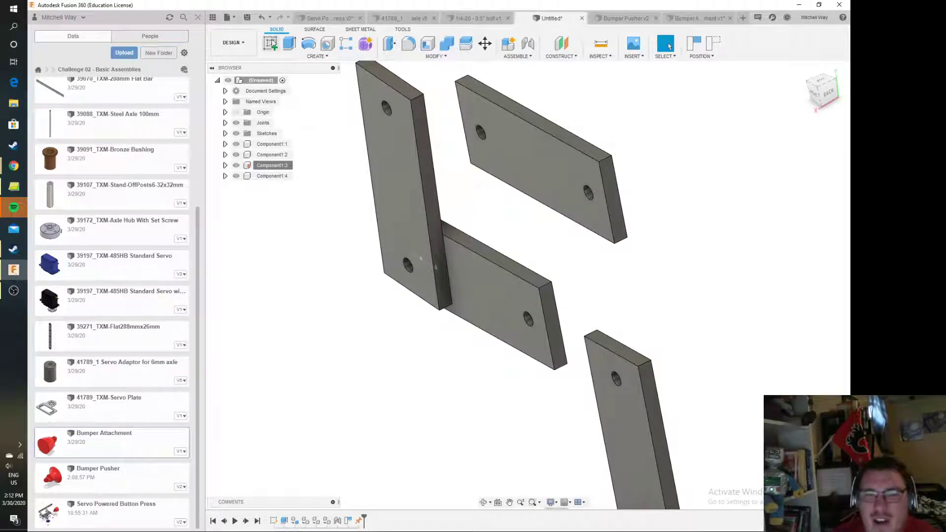
# Capture the position, and join the top plate's right hole to the grounded plate's right hole with a Revolute joint and 5 mm Z offset
pyautogui.click(528, 43)
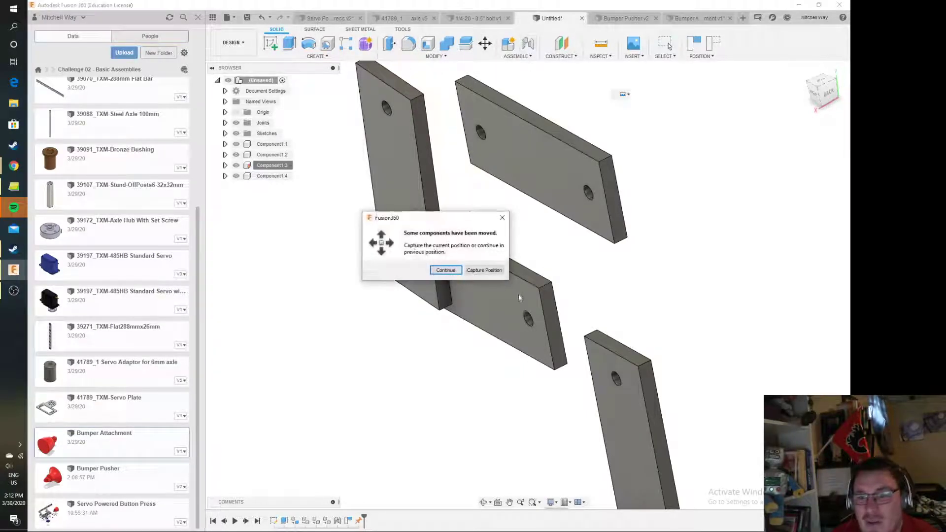
pyautogui.click(468, 270)
pyautogui.scroll(2, 505, 322)
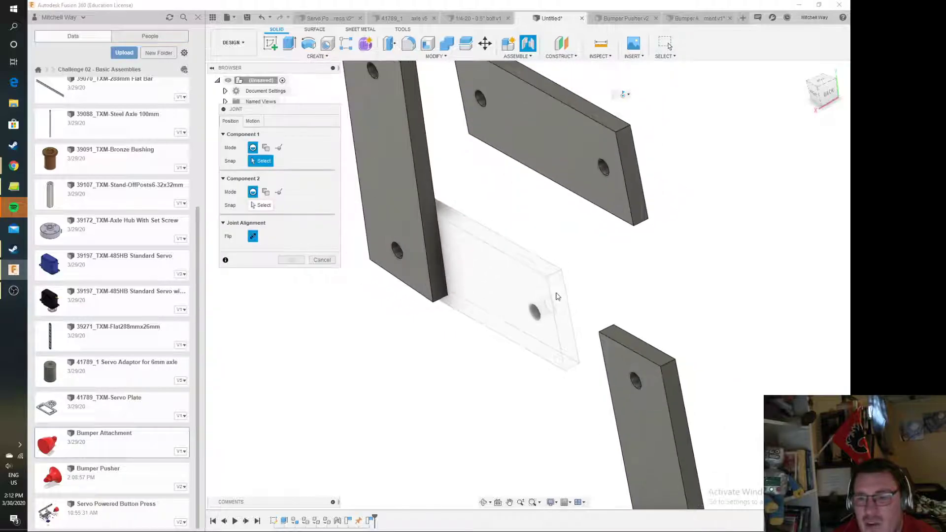
pyautogui.click(606, 170)
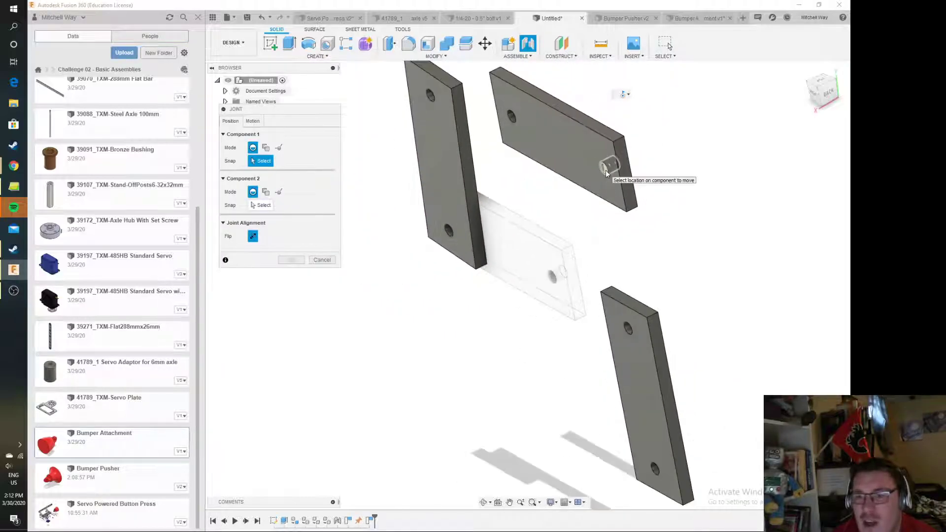
pyautogui.click(552, 279)
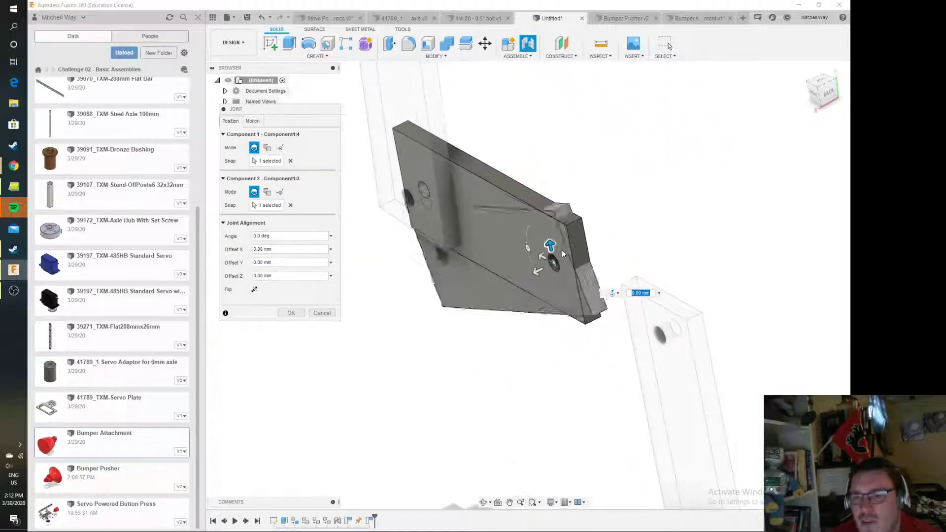
pyautogui.write('5')
pyautogui.press('Return')
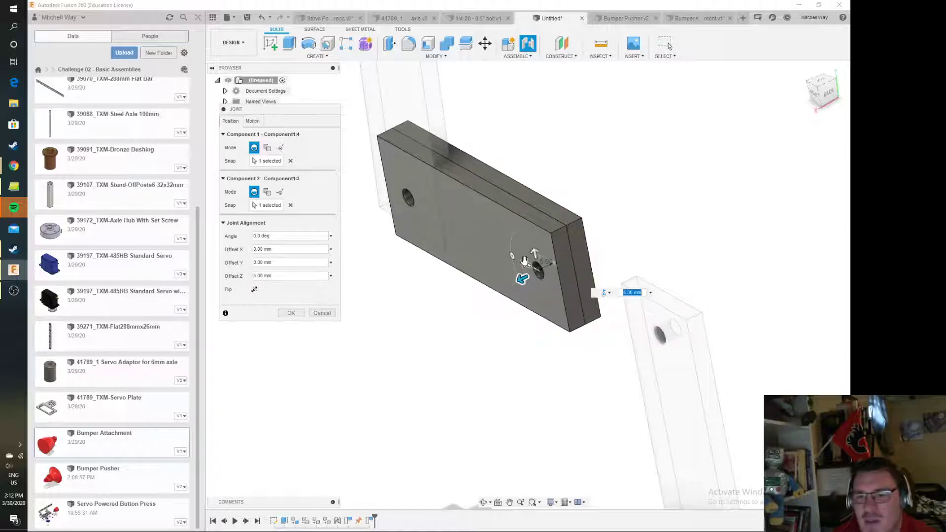
pyautogui.click(292, 314)
# Swing the newly jointed plate about the grounded plate's right hole until it stands roughly upright beside the other one
pyautogui.moveTo(454, 207); pyautogui.dragTo(576, 148)
pyautogui.moveTo(611, 130); pyautogui.dragTo(542, 216, button='middle')
pyautogui.moveTo(636, 258); pyautogui.dragTo(656, 273)
pyautogui.moveTo(436, 226)
pyautogui.mouseDown()
pyautogui.moveTo(430, 235)
pyautogui.moveTo(440, 228)
pyautogui.mouseUp()
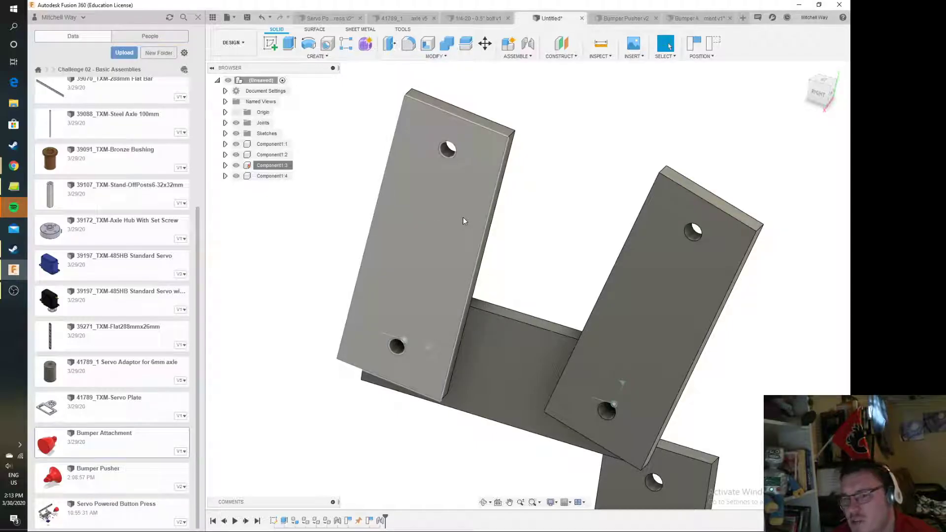
pyautogui.click(527, 57)
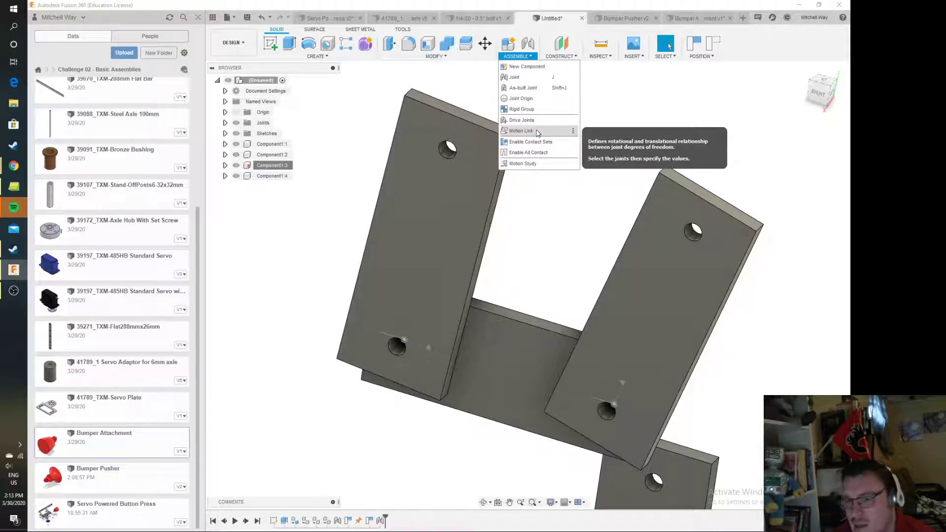
pyautogui.click(537, 133)
pyautogui.click(484, 269)
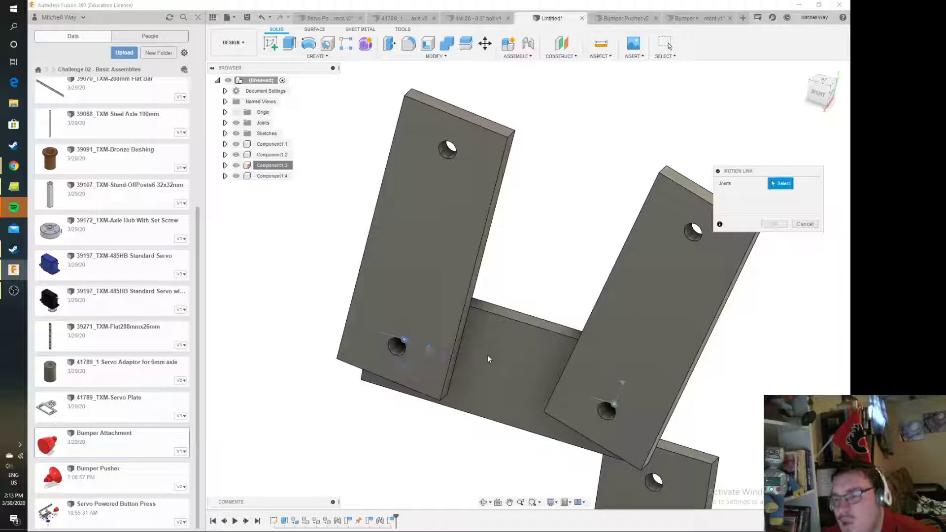
pyautogui.click(805, 224)
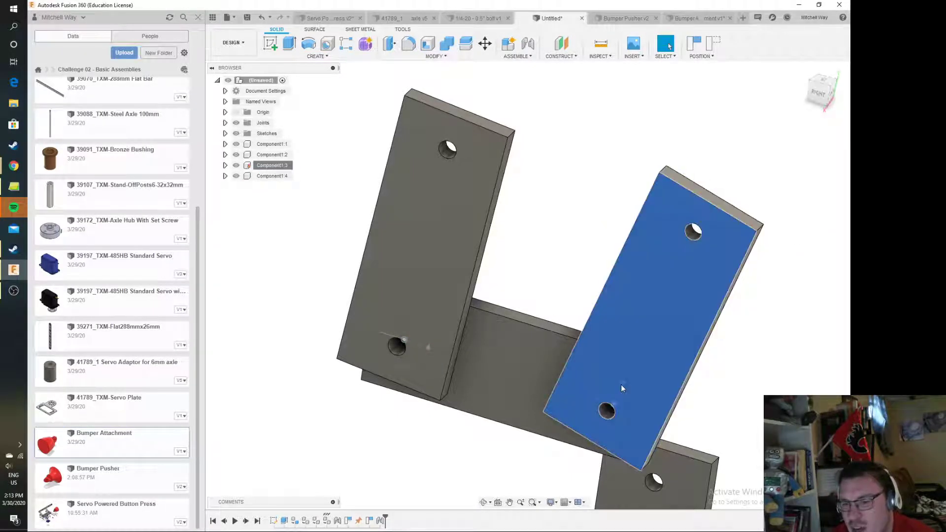
# Drive the right upright's joint through several test angles, ending at a rotation of -100 degrees, and swing both uprights until roughly parallel
pyautogui.click(622, 383)
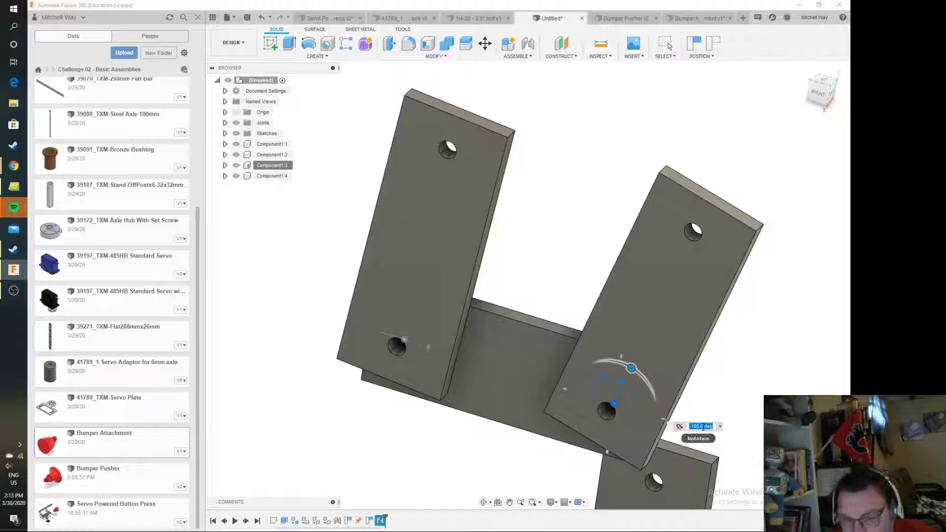
pyautogui.write('75')
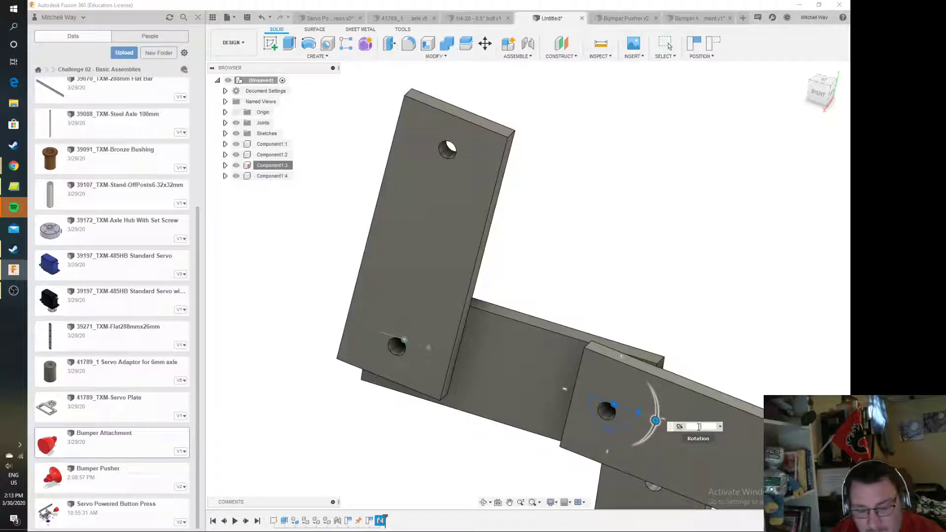
pyautogui.write('45')
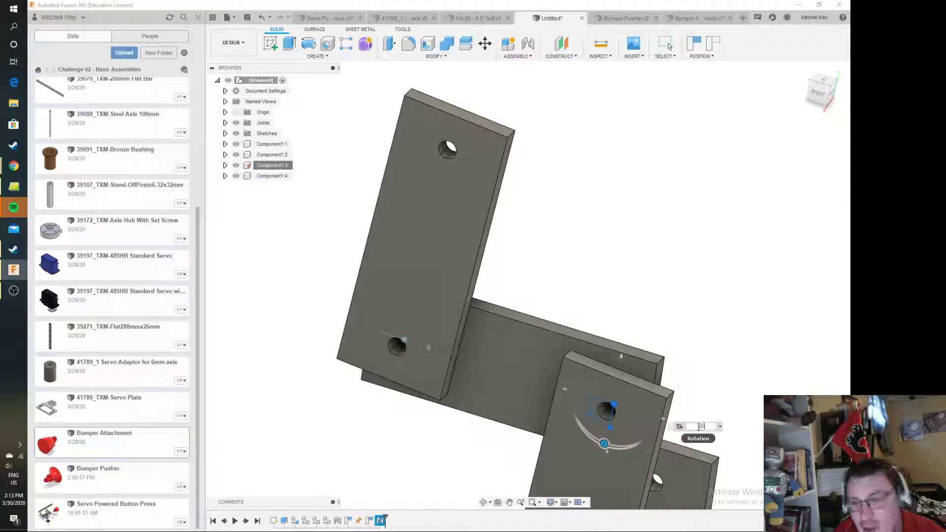
pyautogui.write('135')
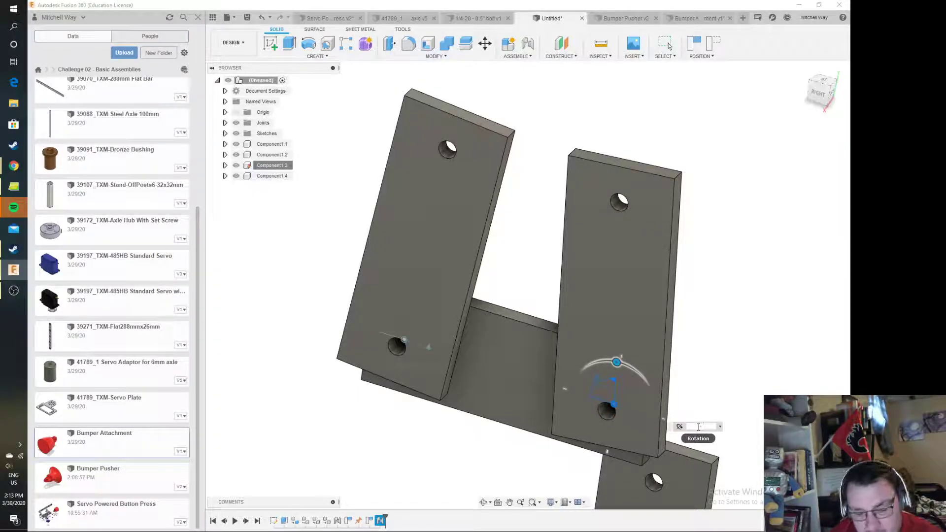
pyautogui.write('05')
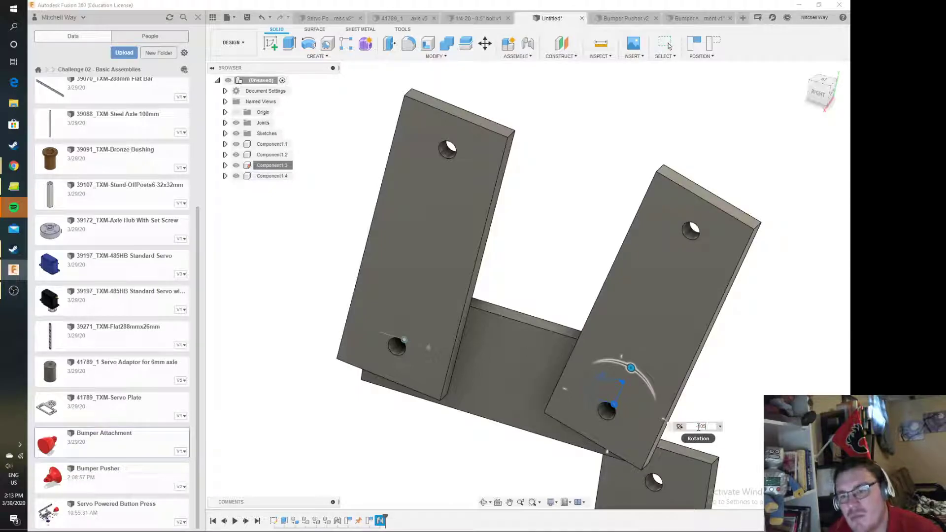
pyautogui.press('BackSpace')
pyautogui.press('BackSpace')
pyautogui.write('00')
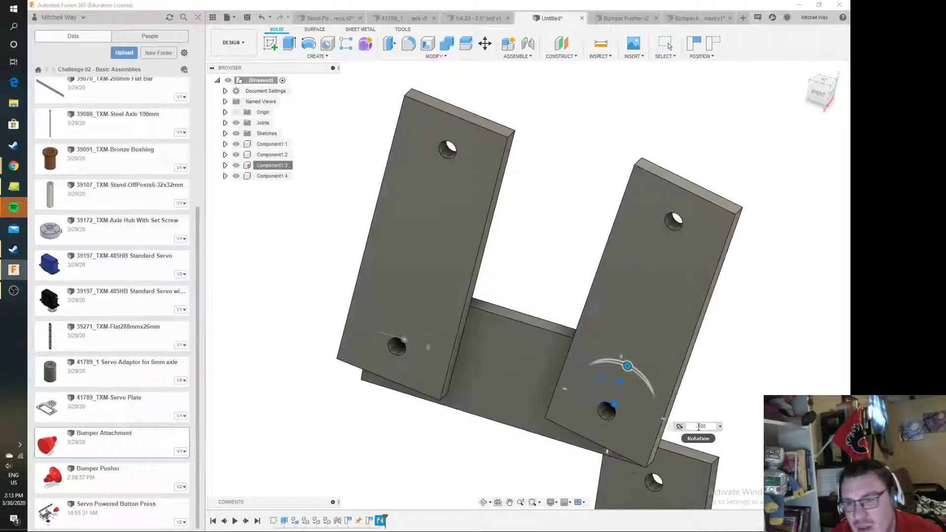
pyautogui.press('Return')
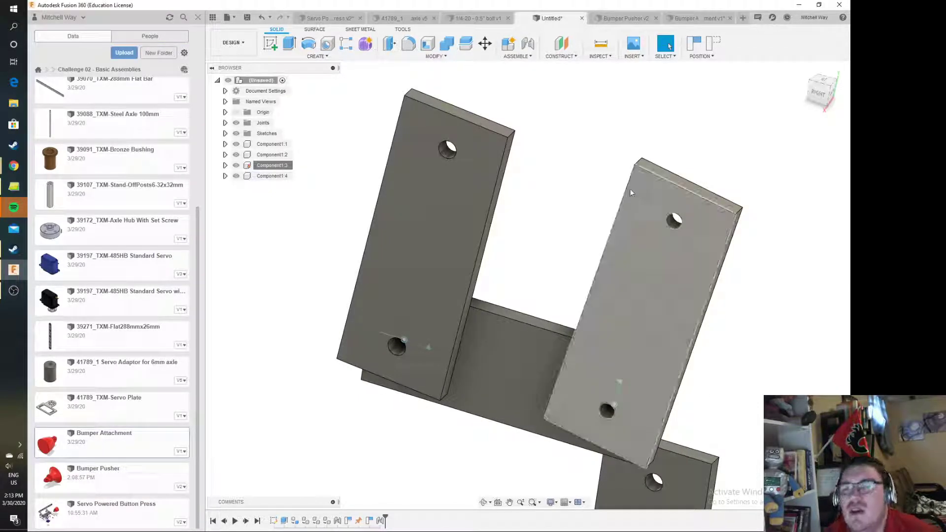
pyautogui.moveTo(458, 188)
pyautogui.mouseDown()
pyautogui.moveTo(418, 191)
pyautogui.moveTo(447, 195)
pyautogui.mouseUp()
pyautogui.moveTo(698, 265); pyautogui.dragTo(689, 259)
# Couple the two uprights' revolute joints with a Motion Link, trying 180 degrees before settling on 360 for the second joint, and test the coupled motion
pyautogui.click(533, 57)
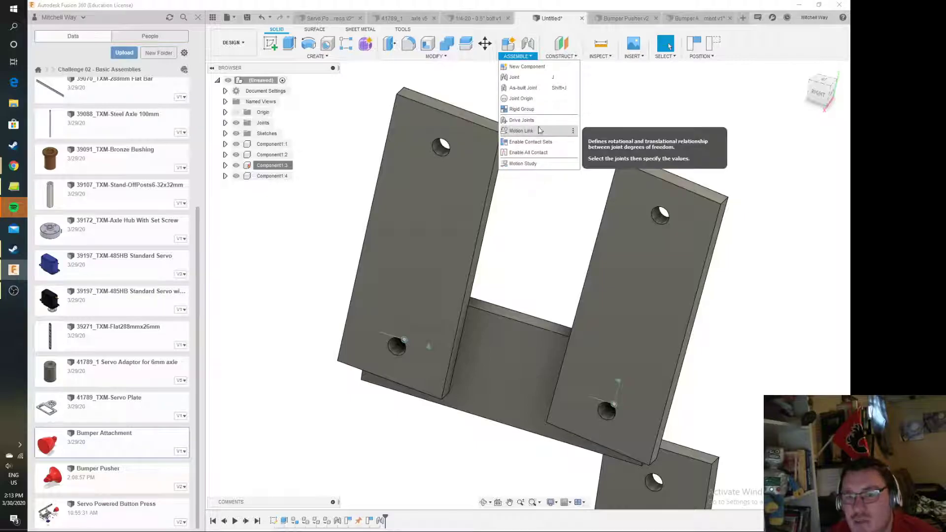
pyautogui.click(543, 132)
pyautogui.click(484, 272)
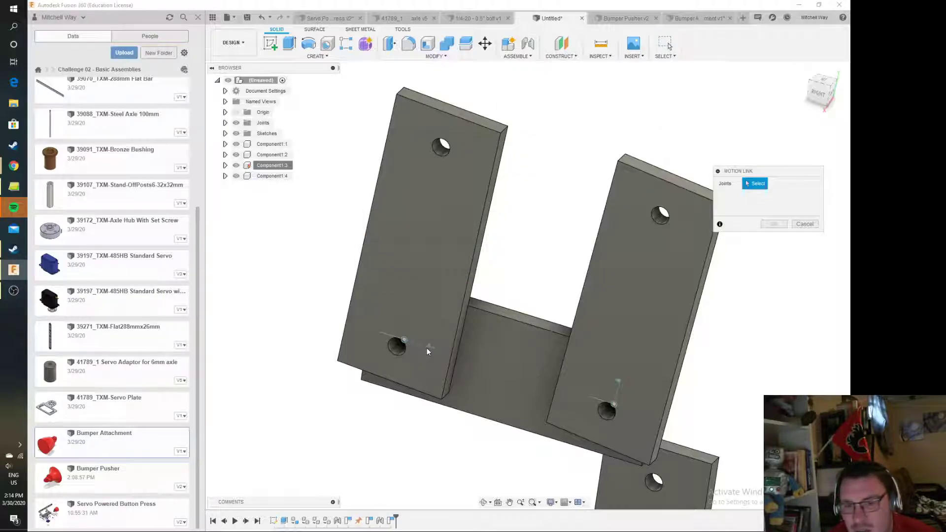
pyautogui.click(428, 347)
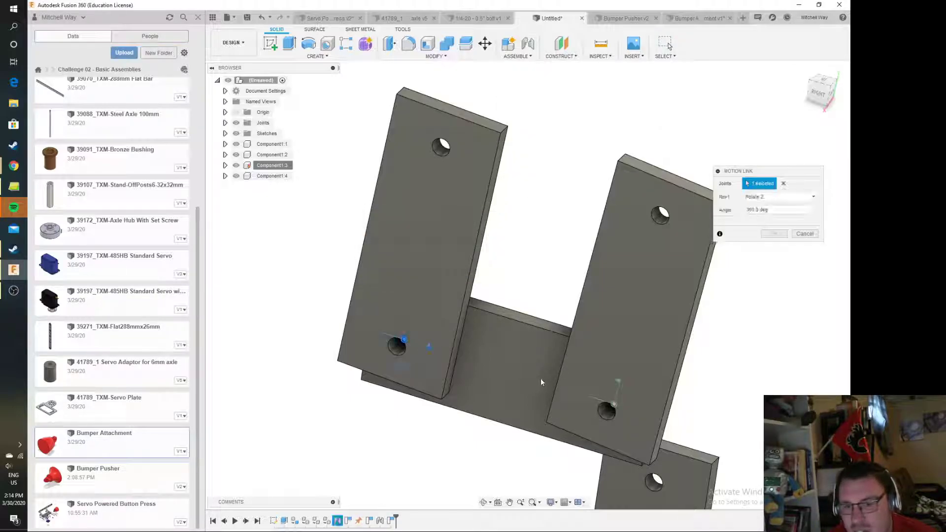
pyautogui.click(617, 382)
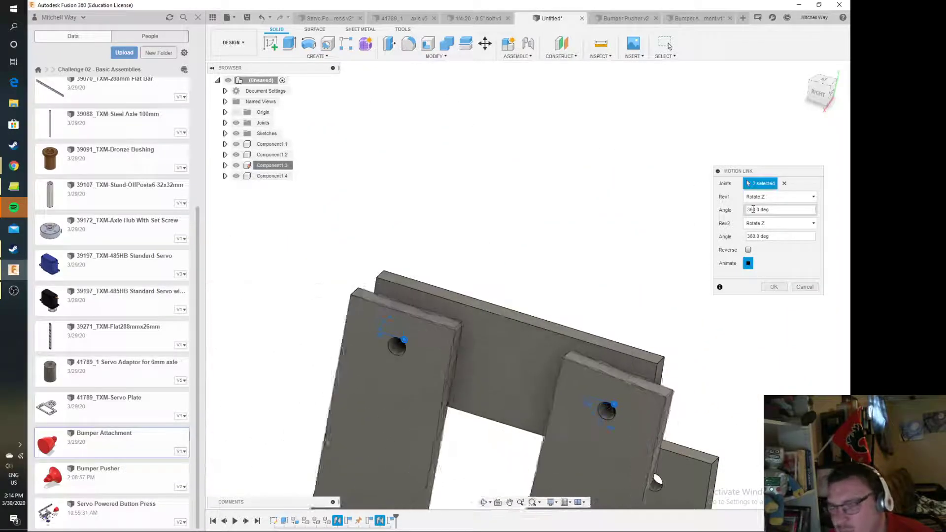
pyautogui.doubleClick(781, 237)
pyautogui.write('180')
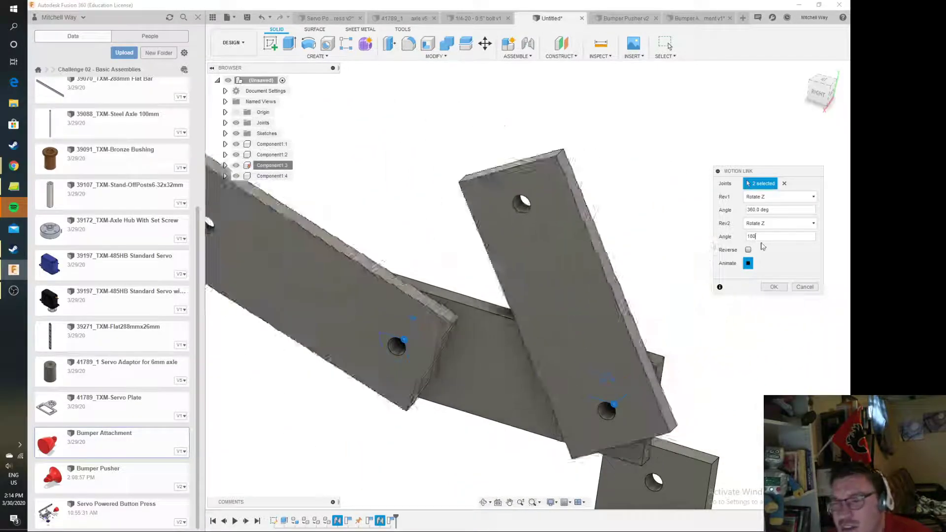
pyautogui.moveTo(762, 238); pyautogui.dragTo(697, 237)
pyautogui.write('360')
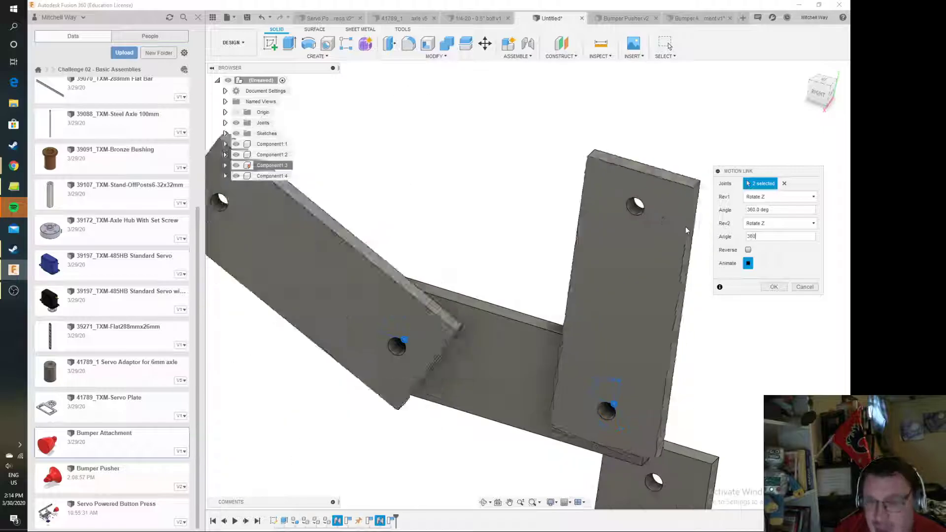
pyautogui.click(774, 287)
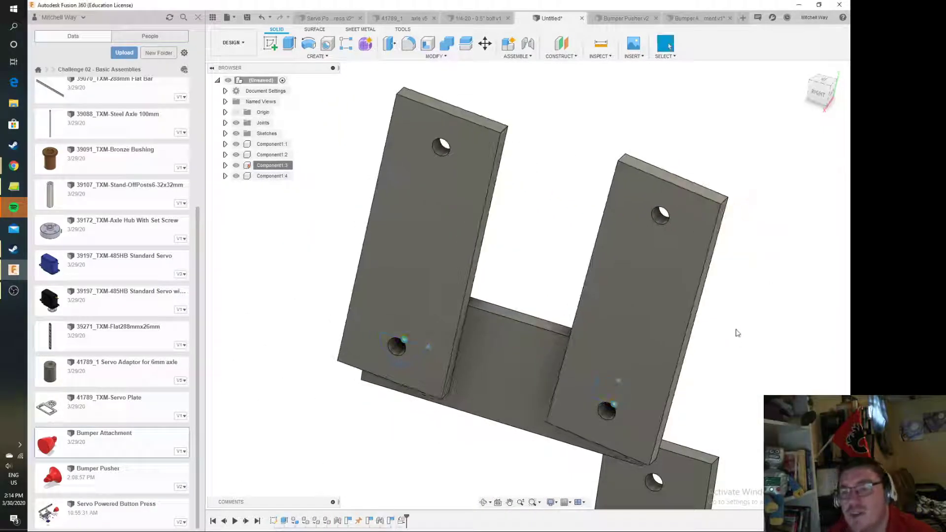
pyautogui.moveTo(551, 270); pyautogui.dragTo(649, 270)
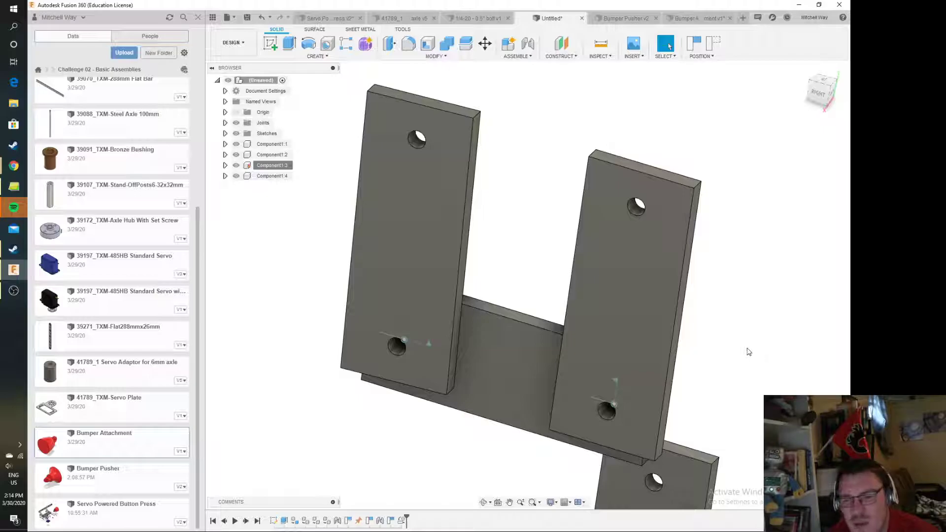
# Identify the Rev1 and Rev2 joints on the model and delete the motion link between them
pyautogui.click(224, 124)
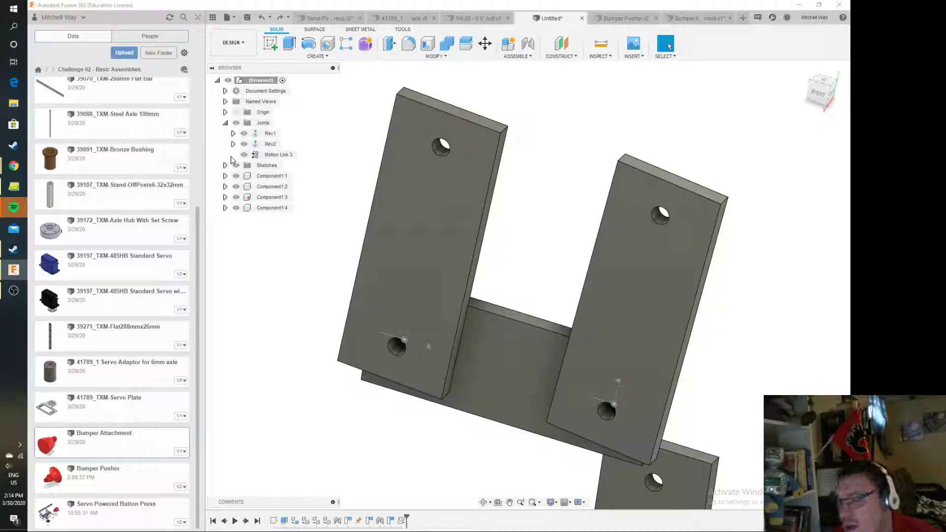
pyautogui.click(270, 133)
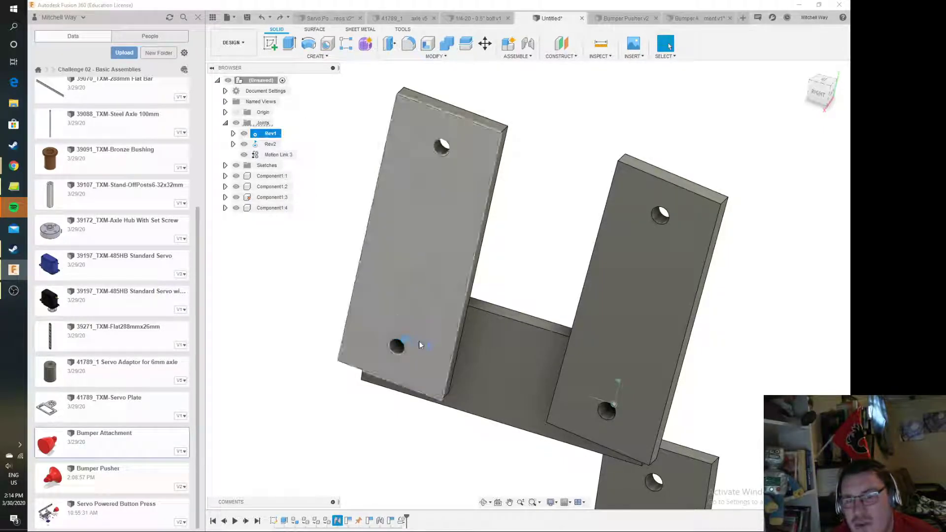
pyautogui.click(270, 144)
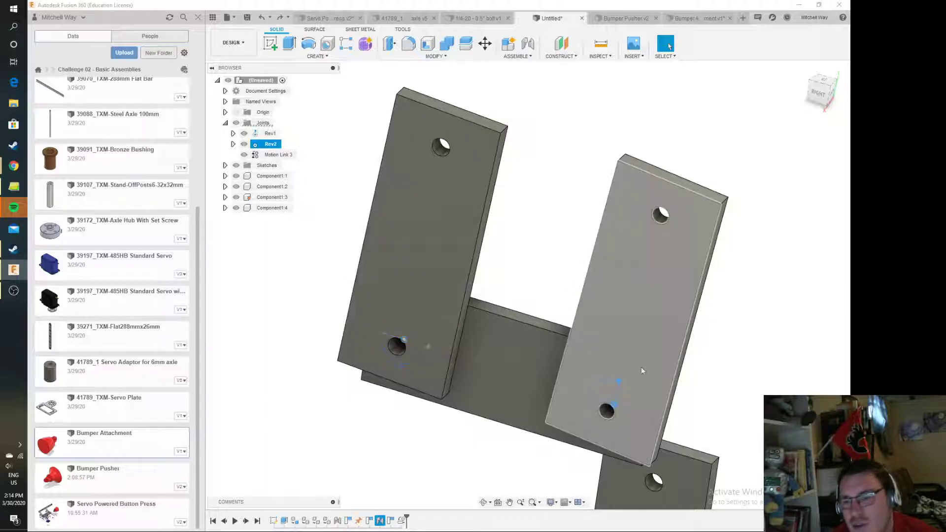
pyautogui.click(281, 155)
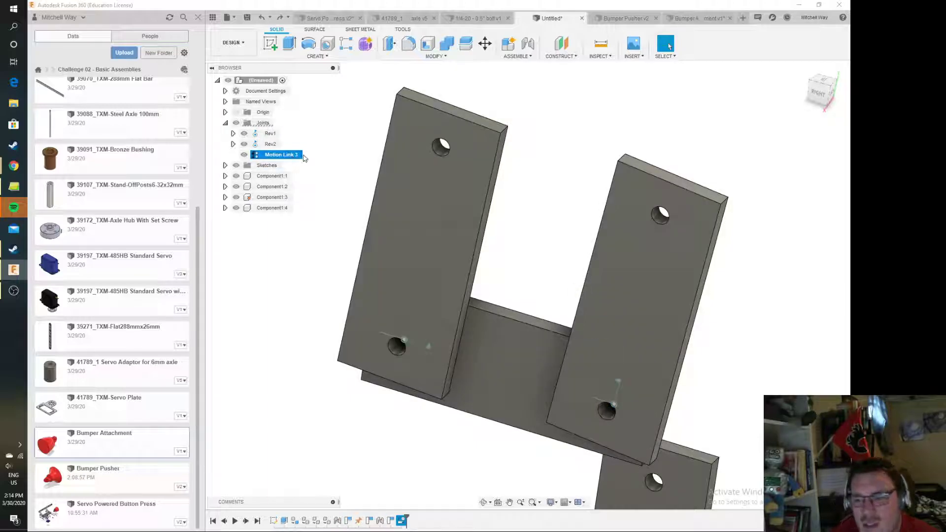
pyautogui.press('Delete')
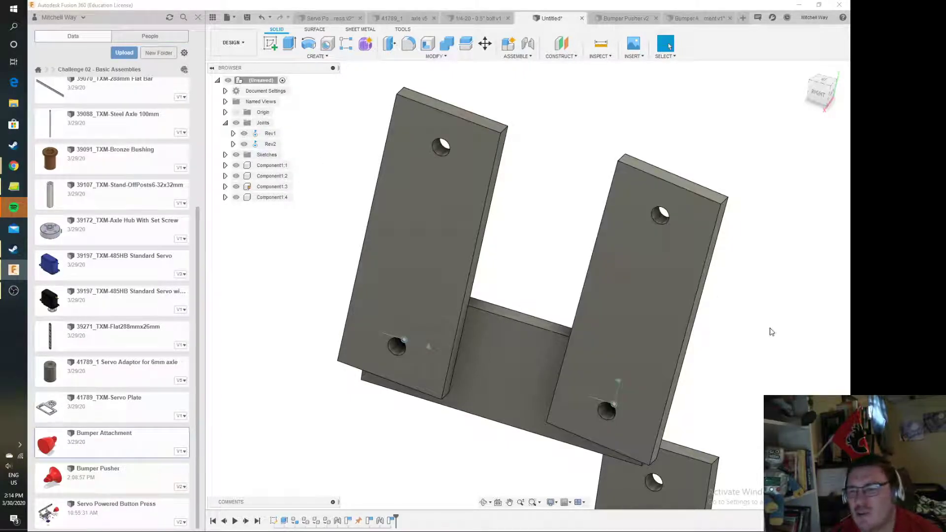
# Join the left upright's upper hole to the loose plate's hole with a Revolute joint and a -5 mm Z offset
pyautogui.moveTo(767, 328); pyautogui.dragTo(737, 268, button='middle')
pyautogui.click(528, 44)
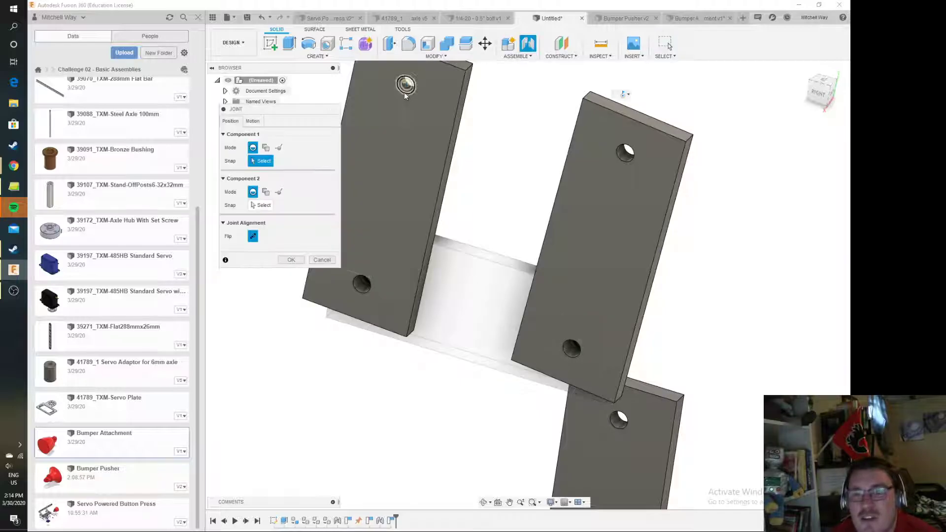
pyautogui.click(407, 89)
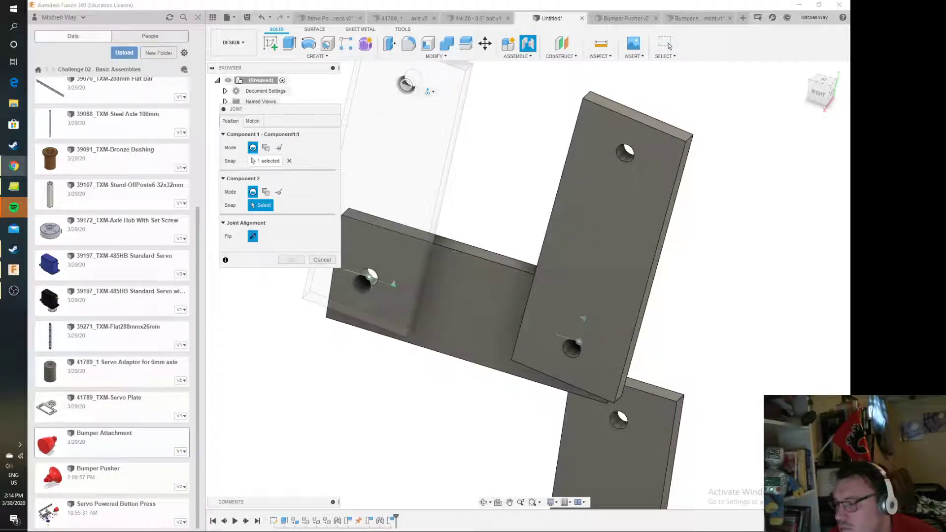
pyautogui.click(619, 420)
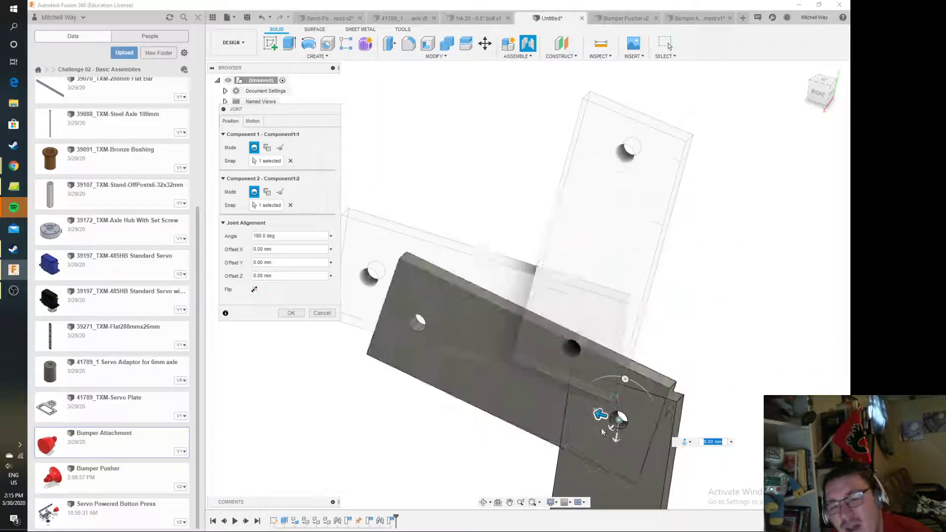
pyautogui.write('-5')
pyautogui.press('Return')
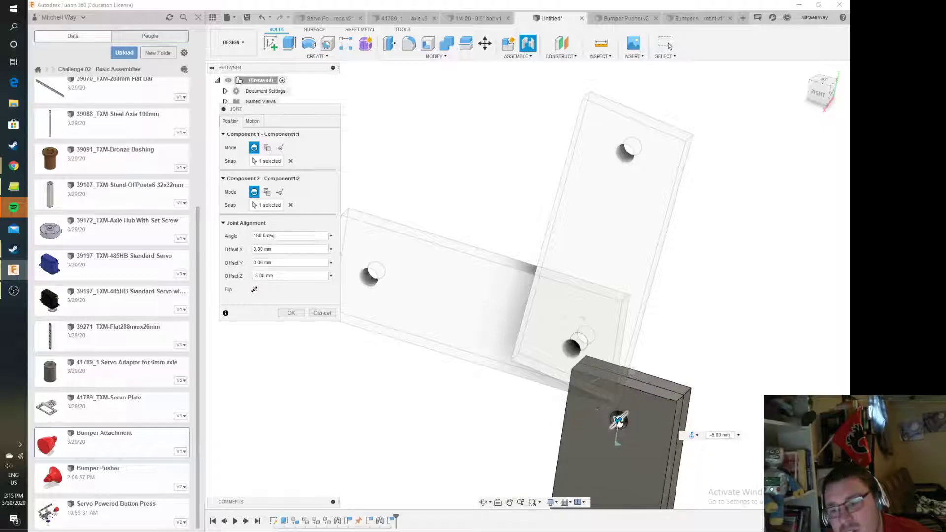
pyautogui.press('Return')
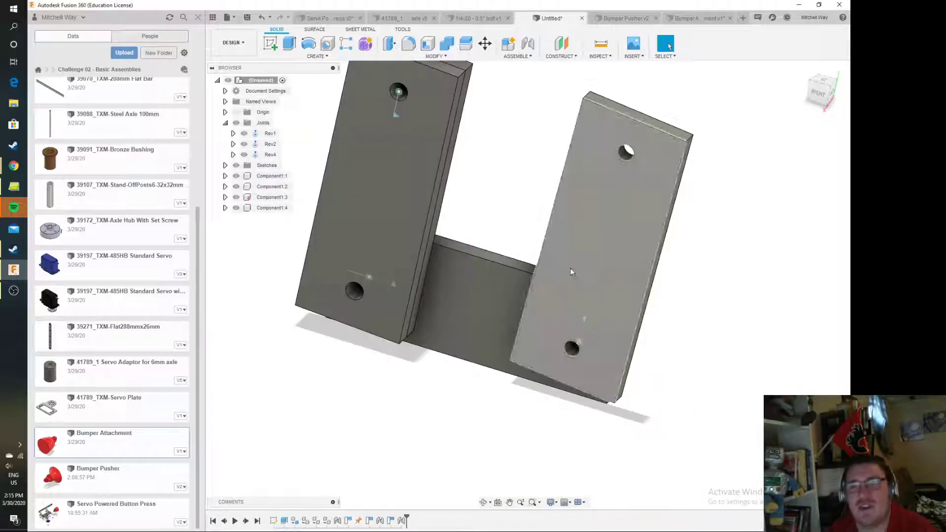
# Swing the newly attached plate and the left upright until the plate spans toward the right upright's upper end
pyautogui.scroll(-2, 505, 253)
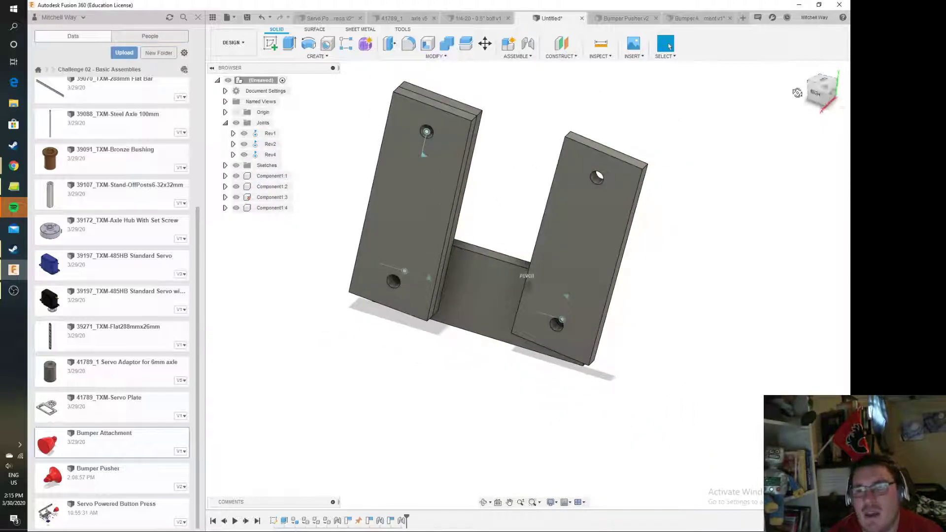
pyautogui.keyDown('shift'); pyautogui.moveTo(515, 159); pyautogui.dragTo(559, 243, button='middle'); pyautogui.keyUp('shift')
pyautogui.moveTo(402, 269); pyautogui.dragTo(570, 154)
pyautogui.moveTo(824, 90); pyautogui.dragTo(842, 88)
pyautogui.moveTo(581, 181); pyautogui.dragTo(641, 94)
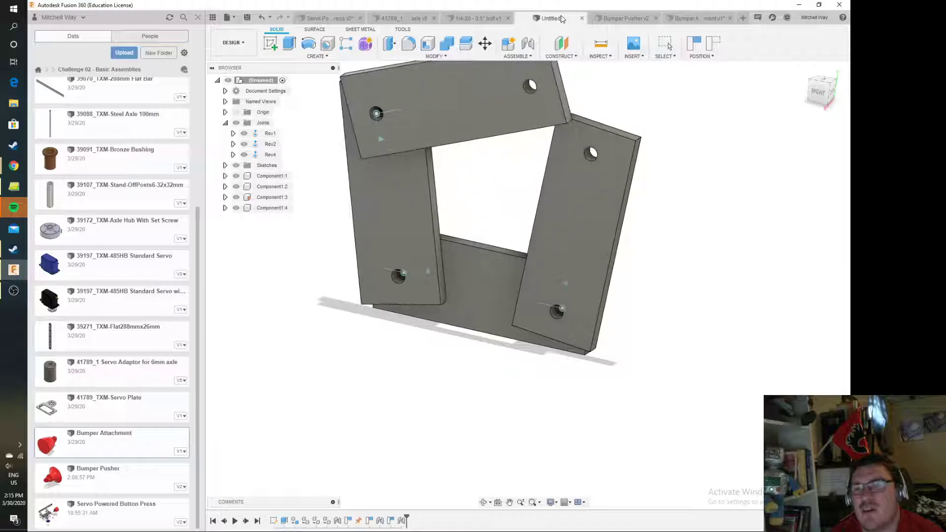
# Join the spanning plate's free hole to the right upright's upper hole with a Revolute joint and a 5 mm Z offset
pyautogui.scroll(3, 607, 88)
pyautogui.moveTo(606, 90); pyautogui.dragTo(606, 146, button='middle')
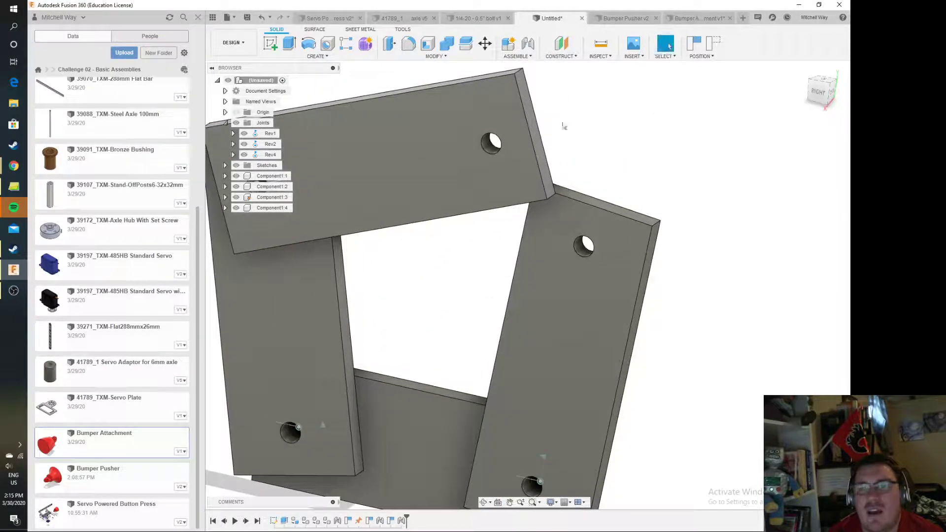
pyautogui.click(528, 44)
pyautogui.click(490, 269)
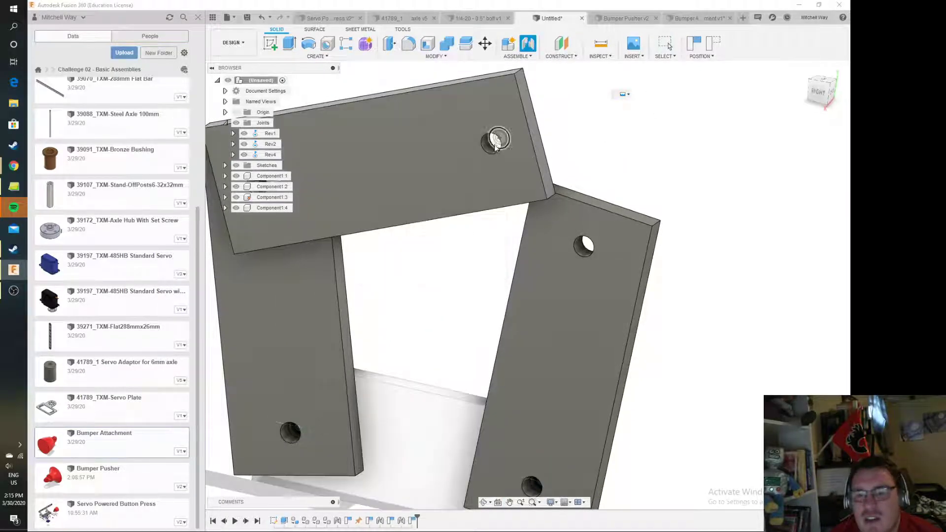
pyautogui.click(491, 148)
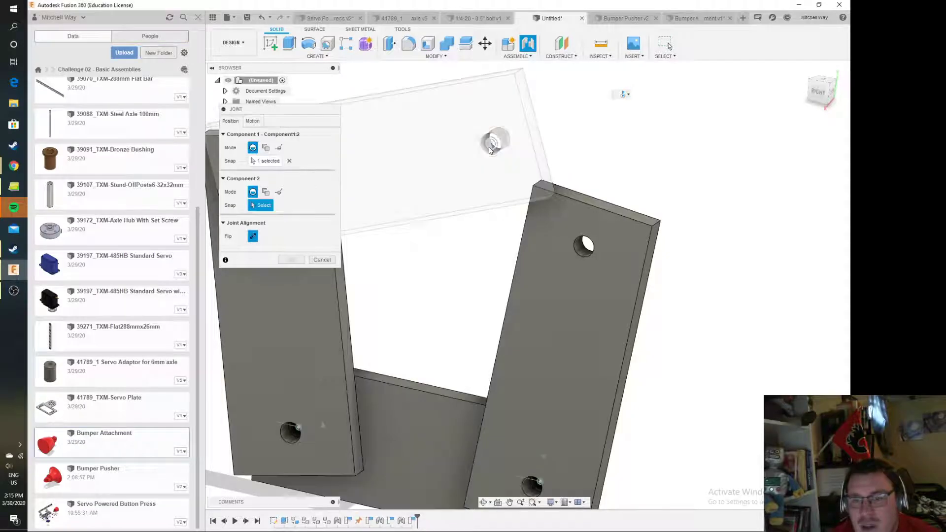
pyautogui.click(586, 249)
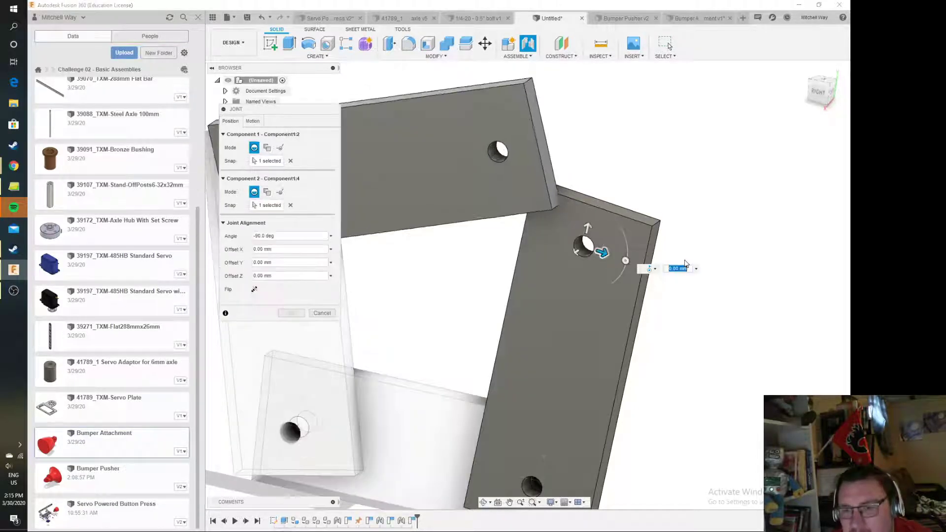
pyautogui.scroll(-3, 683, 261)
pyautogui.click(828, 94)
pyautogui.moveTo(828, 94); pyautogui.dragTo(773, 125)
pyautogui.moveTo(478, 324); pyautogui.dragTo(469, 332)
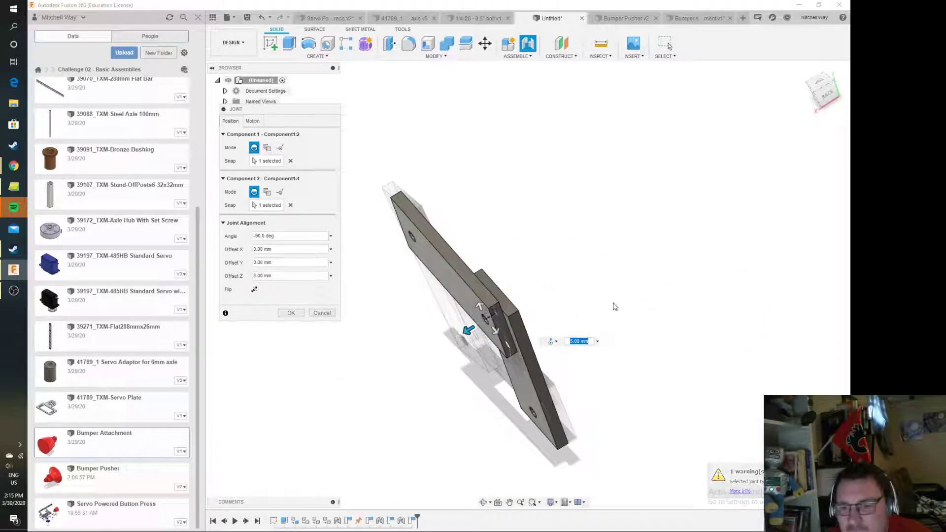
pyautogui.moveTo(612, 306); pyautogui.dragTo(752, 265, button='middle')
pyautogui.press('Return')
# Swing the closed four-plate linkage by its top plate to test how the plates move about the grounded one
pyautogui.moveTo(824, 88); pyautogui.dragTo(887, 56)
pyautogui.scroll(3, 772, 328)
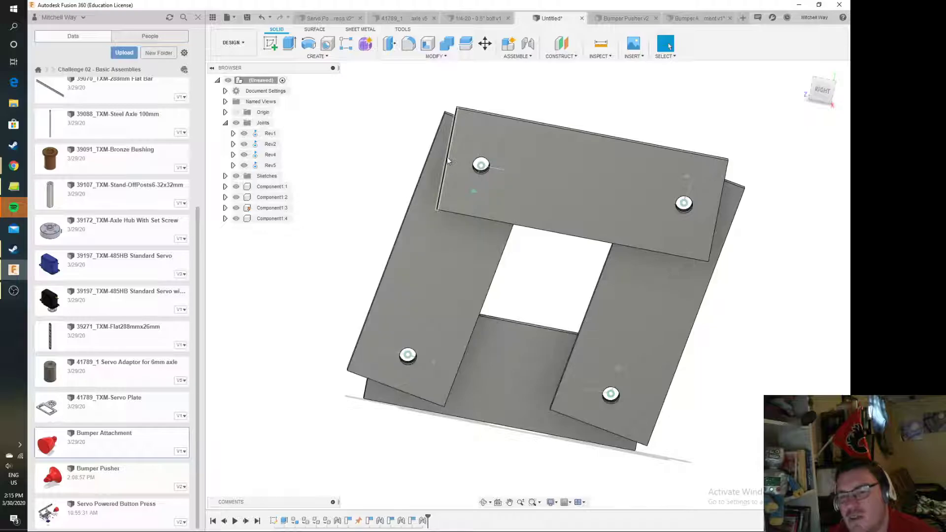
pyautogui.click(527, 375)
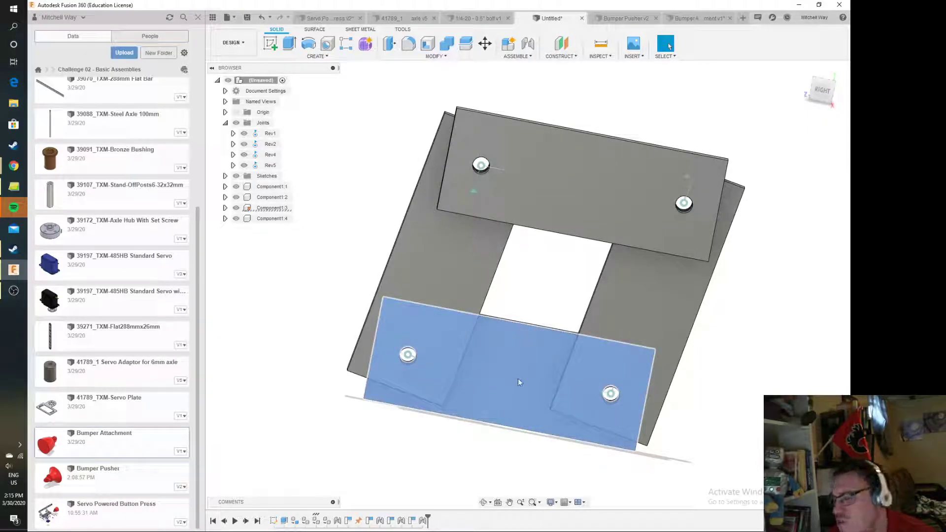
pyautogui.moveTo(610, 200); pyautogui.dragTo(570, 214)
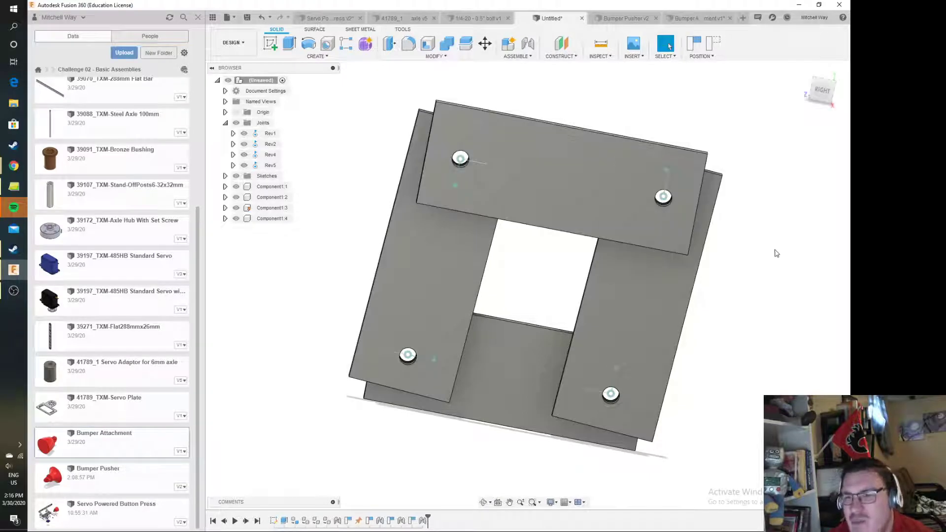
# Fold the four-plate linkage sideways until the uprights lean low over the grounded plate, exposing the left upright's lower hole
pyautogui.moveTo(590, 195); pyautogui.dragTo(402, 303)
pyautogui.moveTo(528, 286)
pyautogui.keyDown('shift'); pyautogui.mouseDown(button='middle')
pyautogui.moveTo(542, 221)
pyautogui.moveTo(517, 276)
pyautogui.moveTo(530, 232)
pyautogui.moveTo(498, 193)
pyautogui.moveTo(516, 258)
pyautogui.mouseUp(button='middle'); pyautogui.keyUp('shift')
pyautogui.scroll(5, 516, 318)
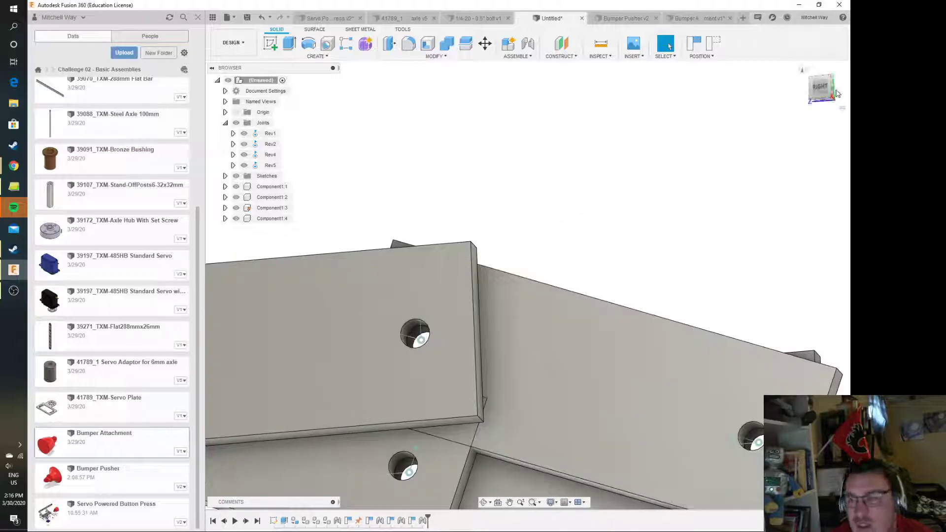
pyautogui.moveTo(584, 208); pyautogui.dragTo(650, 119, button='middle')
pyautogui.scroll(-3, 544, 424)
pyautogui.scroll(3, 542, 424)
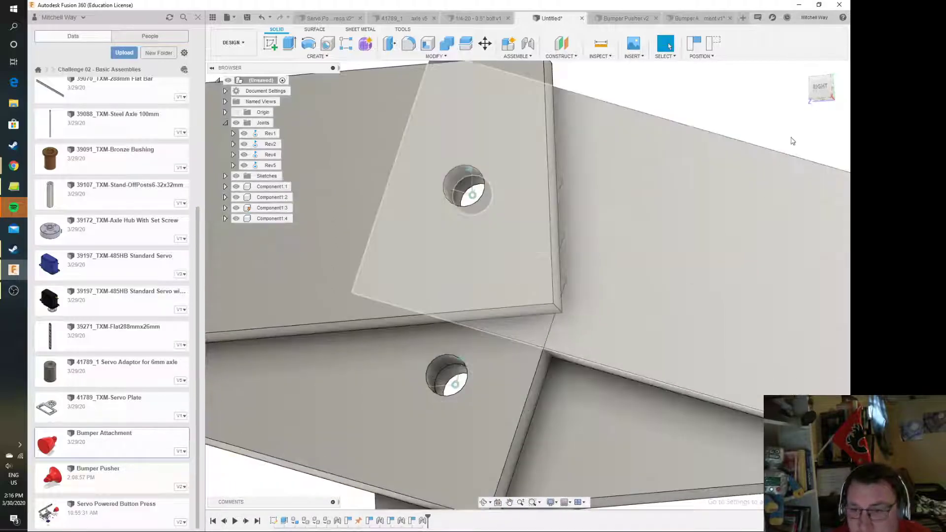
pyautogui.keyDown('shift'); pyautogui.moveTo(687, 232); pyautogui.dragTo(730, 203, button='middle'); pyautogui.keyUp('shift')
pyautogui.moveTo(730, 204); pyautogui.dragTo(732, 204)
pyautogui.scroll(-5, 607, 197)
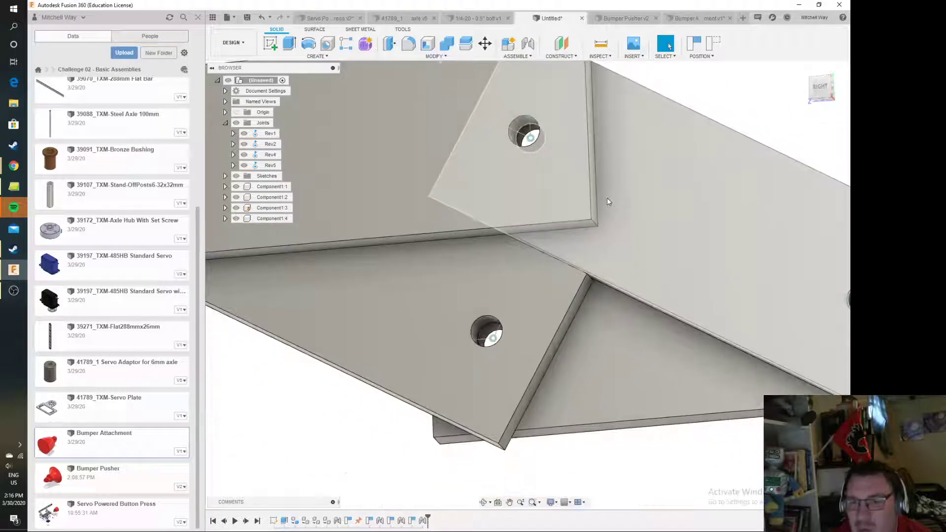
pyautogui.scroll(6, 534, 298)
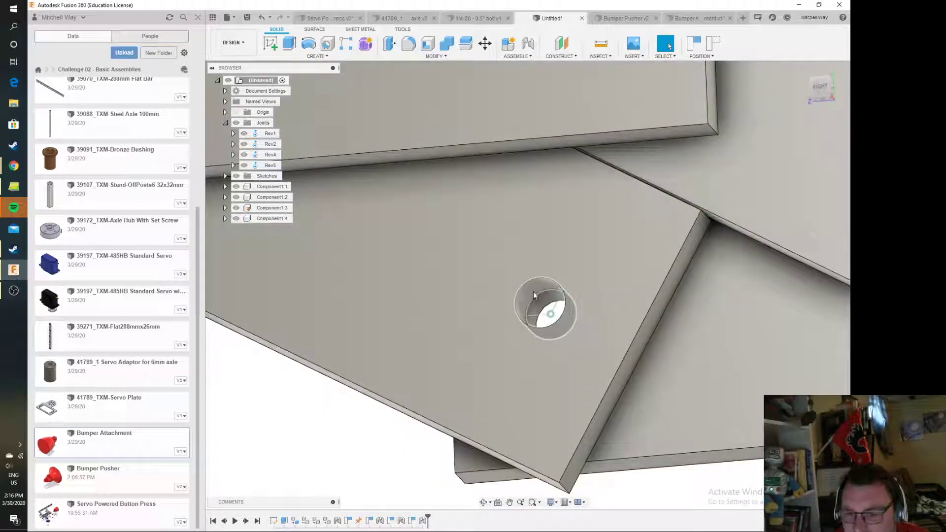
# Try rotation limits on the left upright's lower joint with a -120 deg minimum, enabling maximum and rest, and swing the upright
pyautogui.click(551, 314)
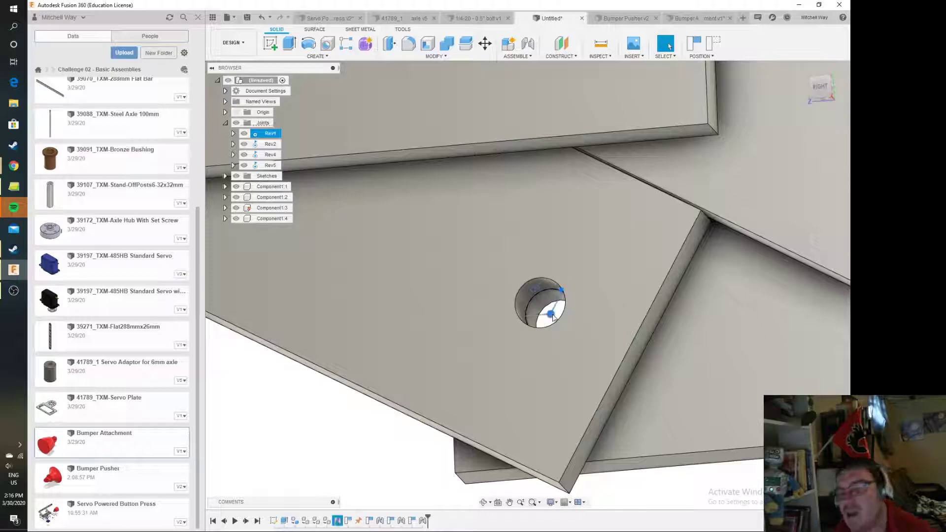
pyautogui.rightClick(553, 318)
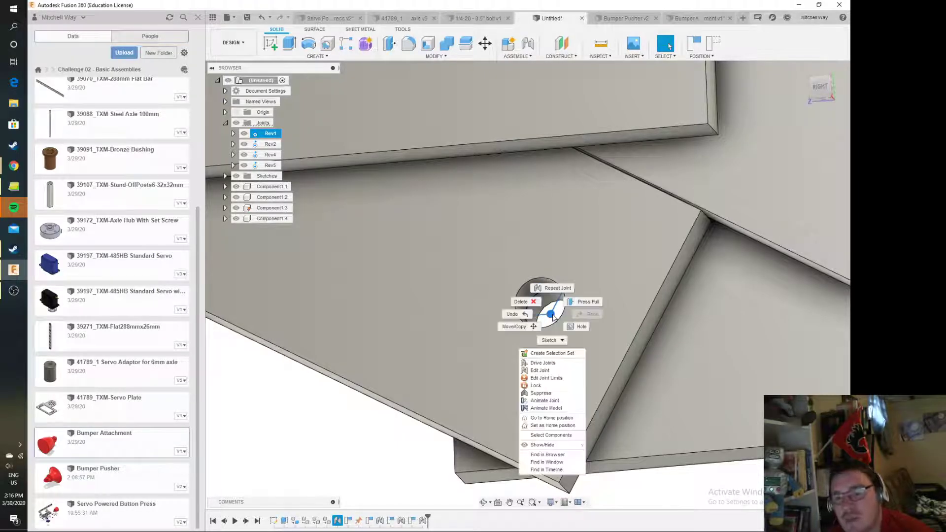
pyautogui.click(534, 378)
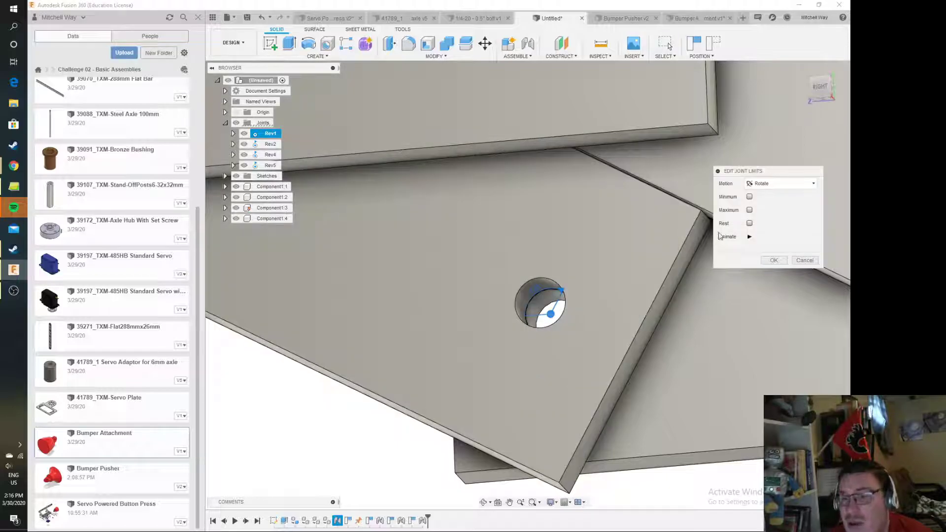
pyautogui.click(750, 197)
pyautogui.click(750, 223)
pyautogui.click(749, 250)
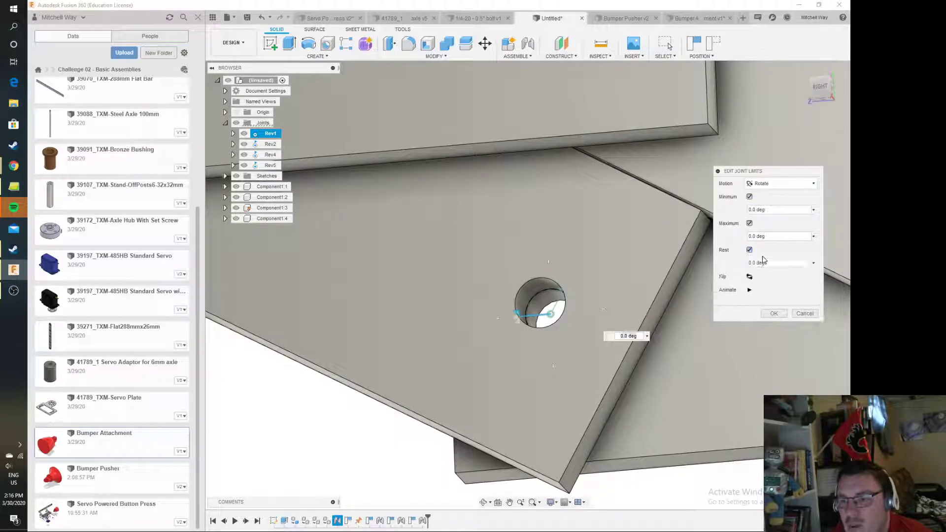
pyautogui.click(781, 209)
pyautogui.write('12')
pyautogui.press('BackSpace')
pyautogui.press('BackSpace')
pyautogui.write('-120')
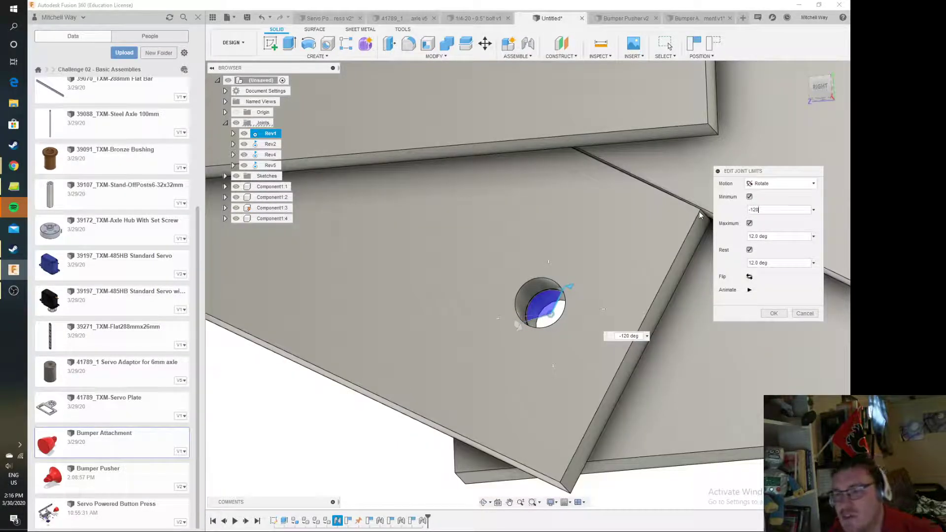
pyautogui.click(789, 237)
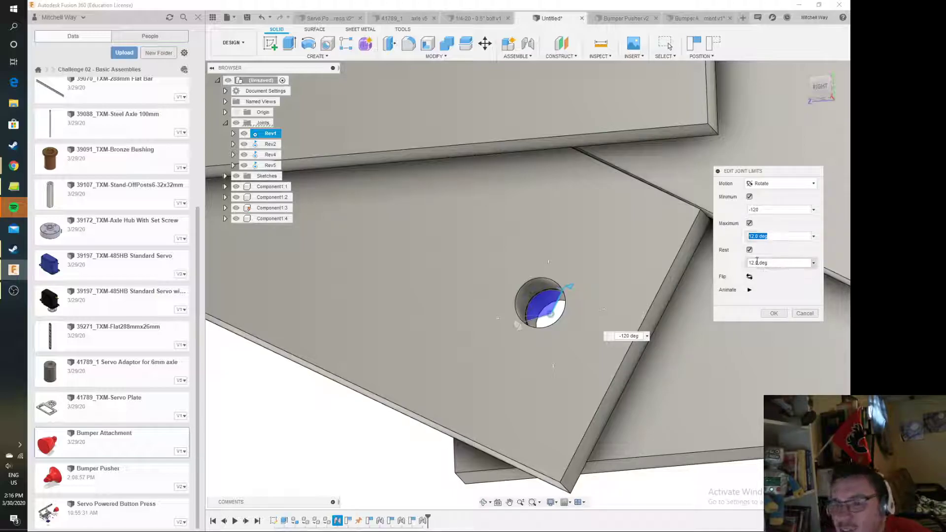
pyautogui.click(774, 313)
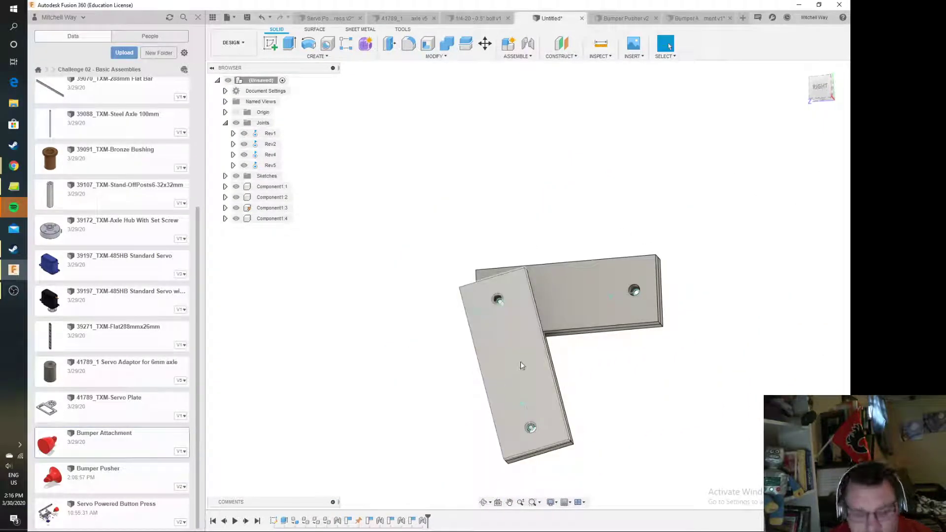
pyautogui.moveTo(519, 362); pyautogui.dragTo(518, 314)
# Try limiting the left upright's lower joint with a -120 deg minimum and a -180 deg maximum, without a rest value
pyautogui.click(500, 304)
pyautogui.rightClick(500, 303)
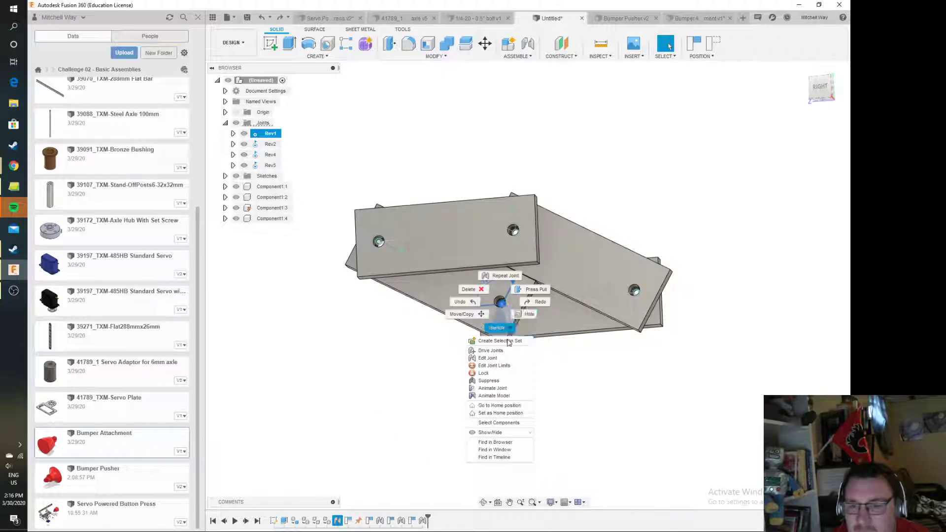
pyautogui.click(504, 367)
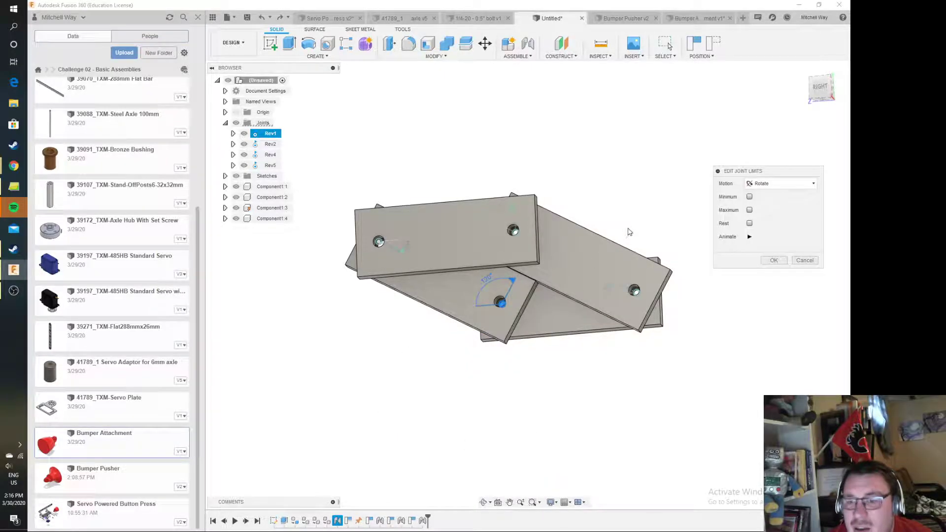
pyautogui.click(750, 197)
pyautogui.write('-120')
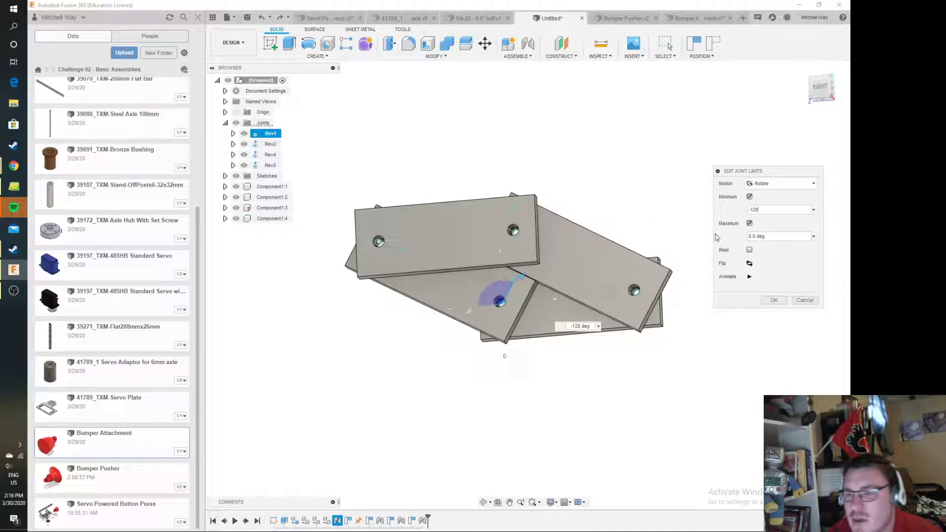
pyautogui.click(751, 224)
pyautogui.click(749, 197)
pyautogui.click(759, 236)
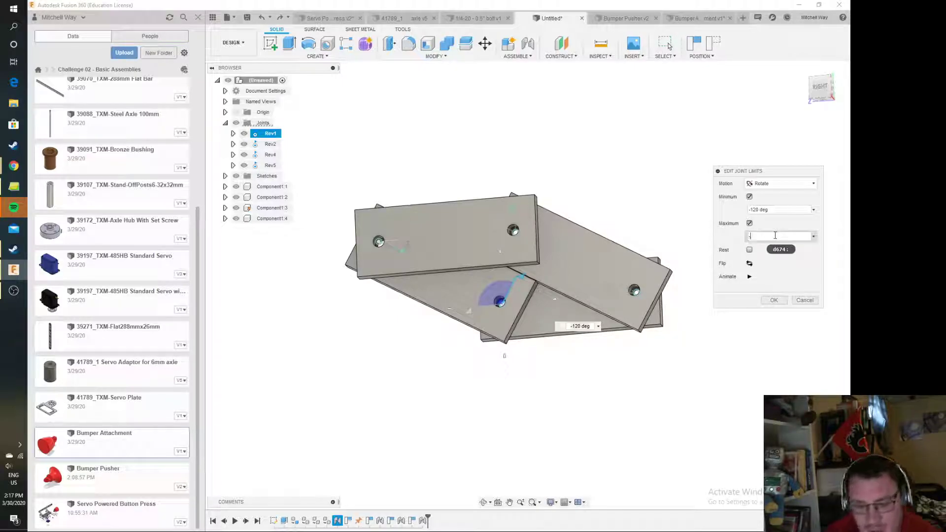
pyautogui.write('0')
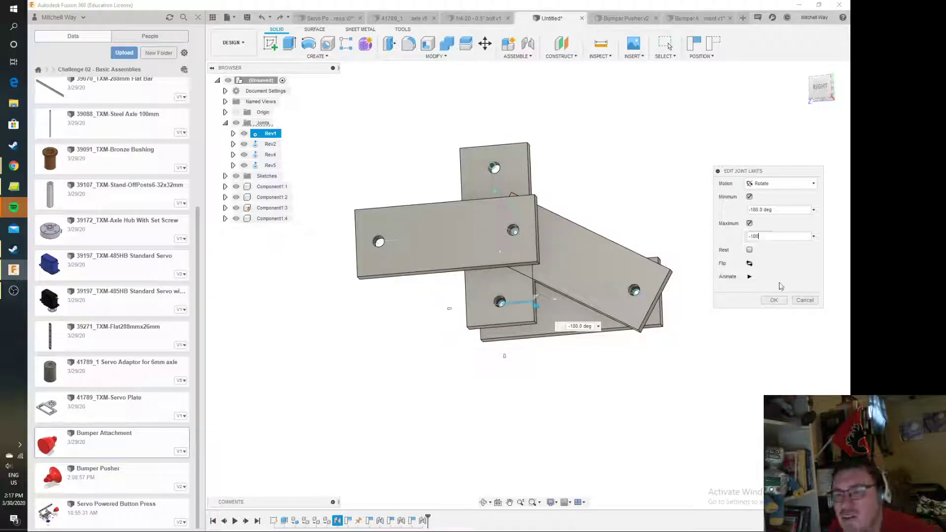
pyautogui.click(774, 300)
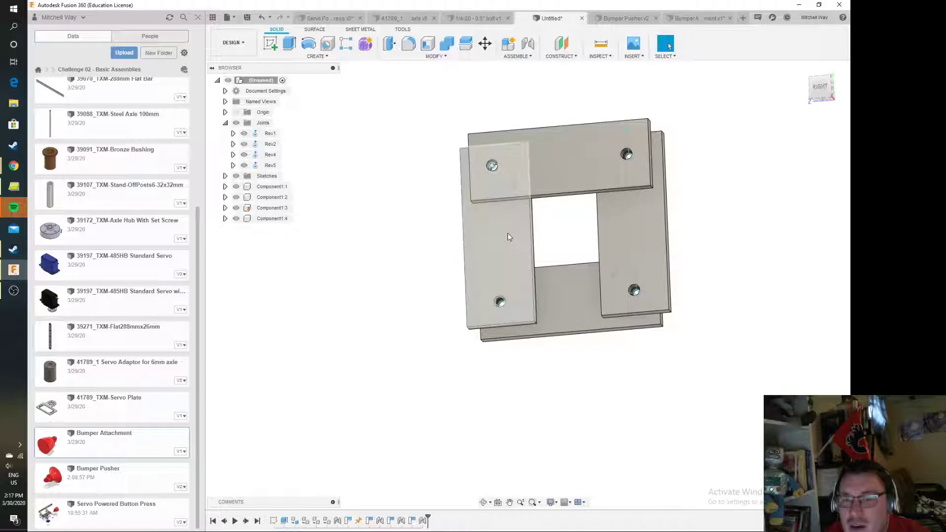
# Swing the left upright to test its limited rotation
pyautogui.scroll(5, 714, 241)
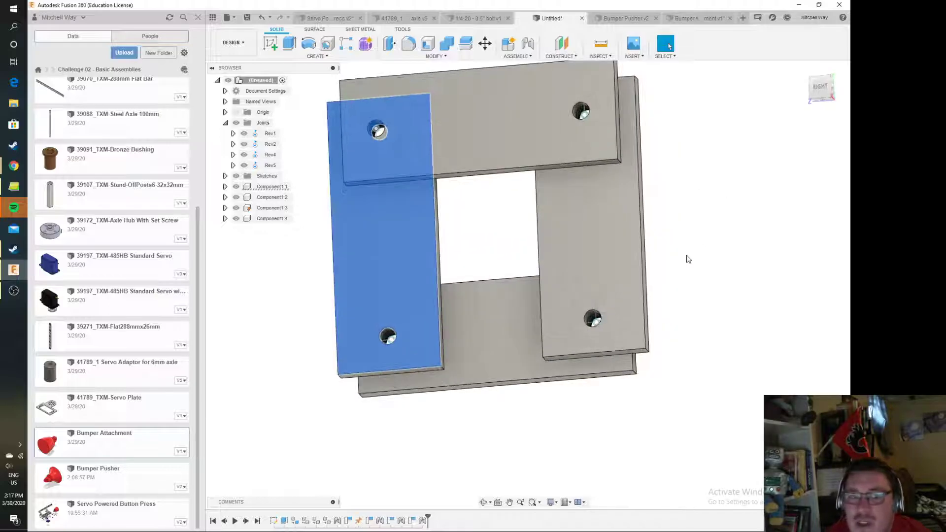
pyautogui.moveTo(693, 227); pyautogui.dragTo(718, 253, button='middle')
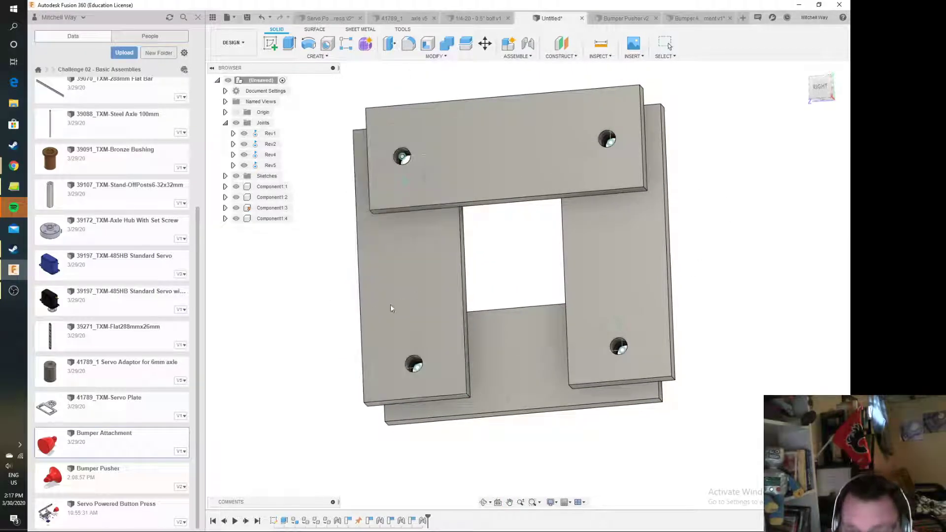
pyautogui.moveTo(421, 339); pyautogui.dragTo(465, 339)
# Limit the rotation of the left upright's lower joint to a -120 deg minimum and a 170 deg maximum
pyautogui.click(420, 344)
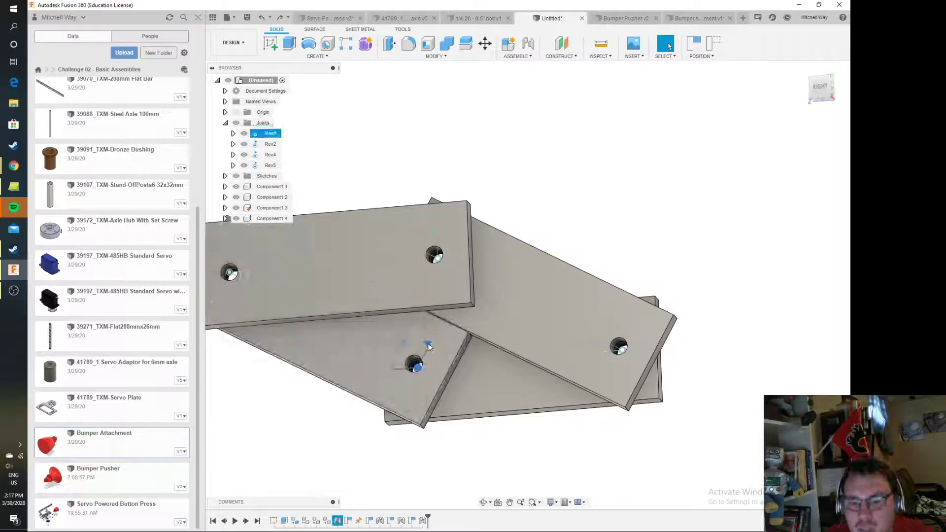
pyautogui.rightClick(424, 345)
pyautogui.click(422, 407)
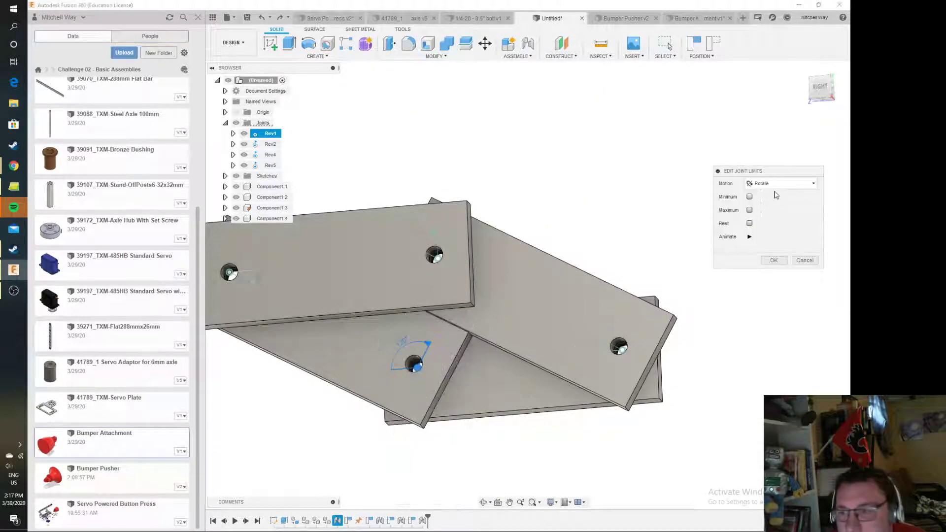
pyautogui.click(750, 196)
pyautogui.click(750, 210)
pyautogui.click(771, 209)
pyautogui.write('-120')
pyautogui.press('Tab')
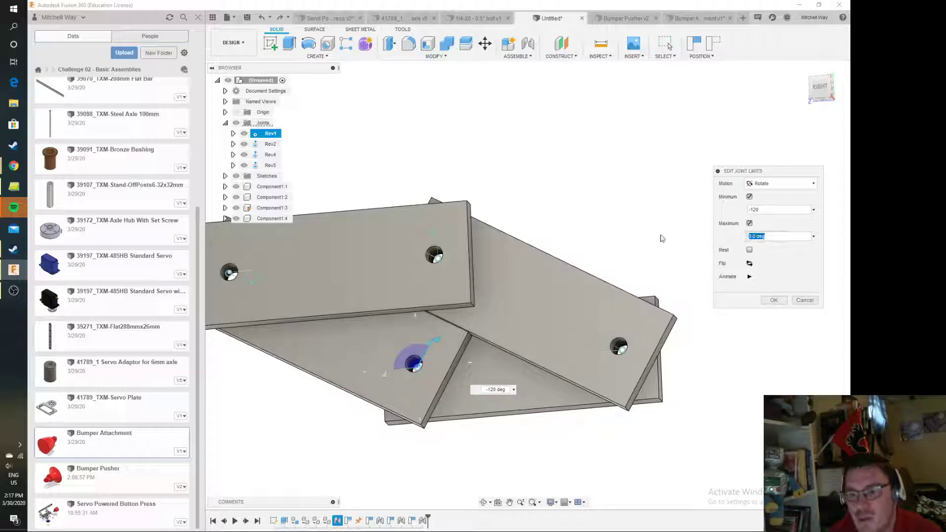
pyautogui.write('170')
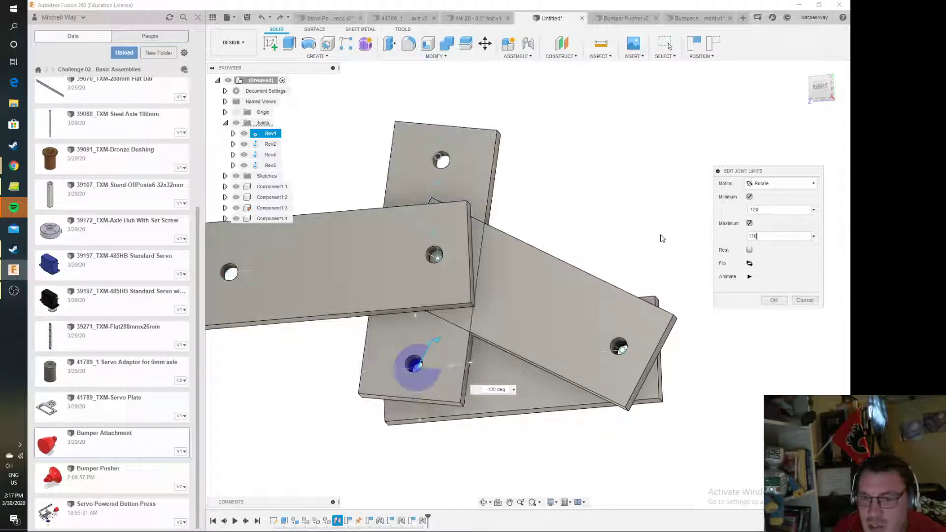
pyautogui.click(775, 300)
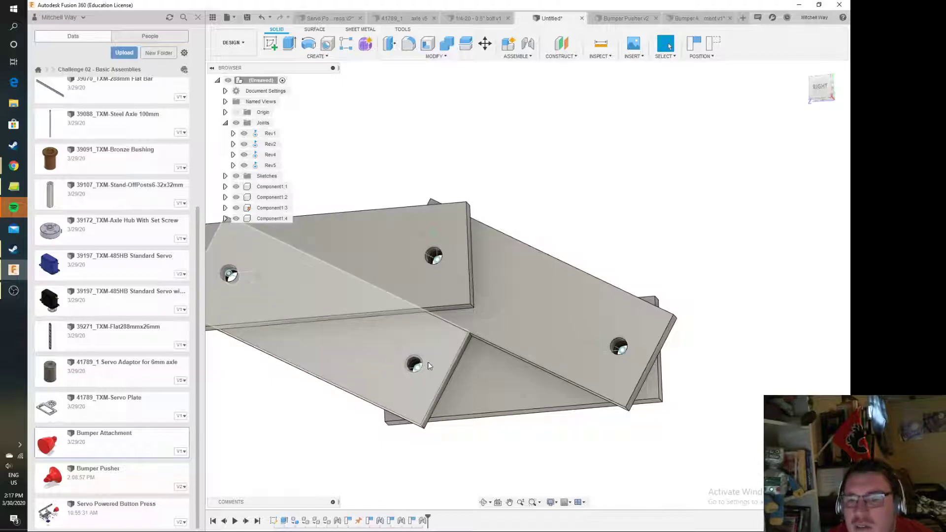
# Revise the left upright's lower joint limits, trying minimums of 170, 180 and 210 deg and bringing the maximum to 210 deg
pyautogui.click(427, 347)
pyautogui.rightClick(428, 347)
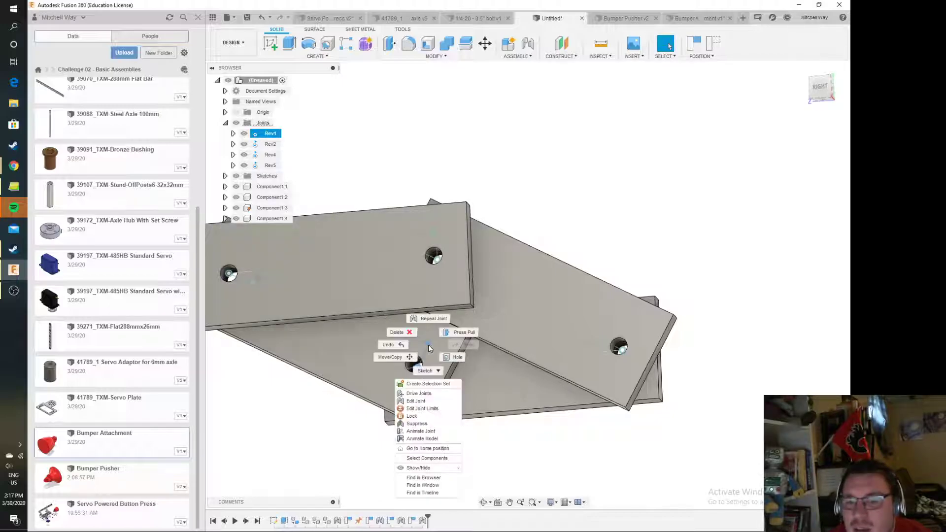
pyautogui.click(432, 409)
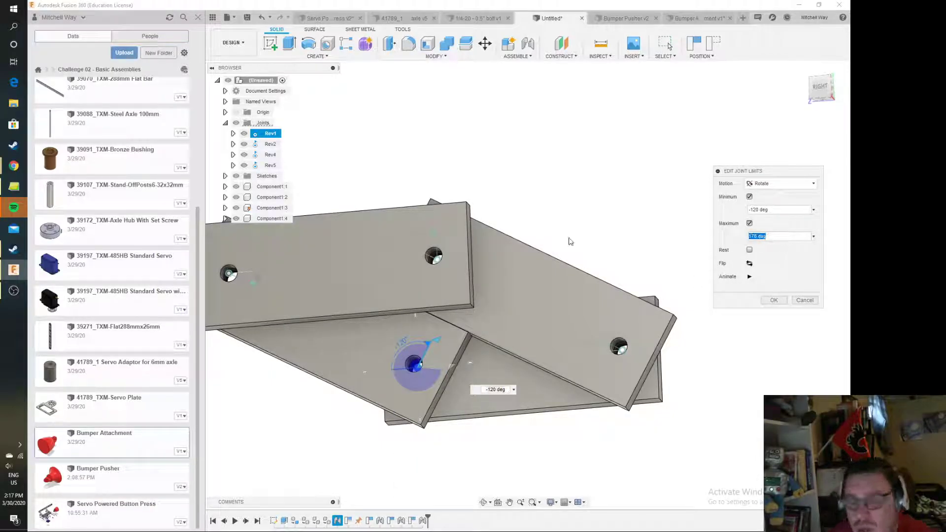
pyautogui.moveTo(781, 211); pyautogui.dragTo(671, 207)
pyautogui.write('178.')
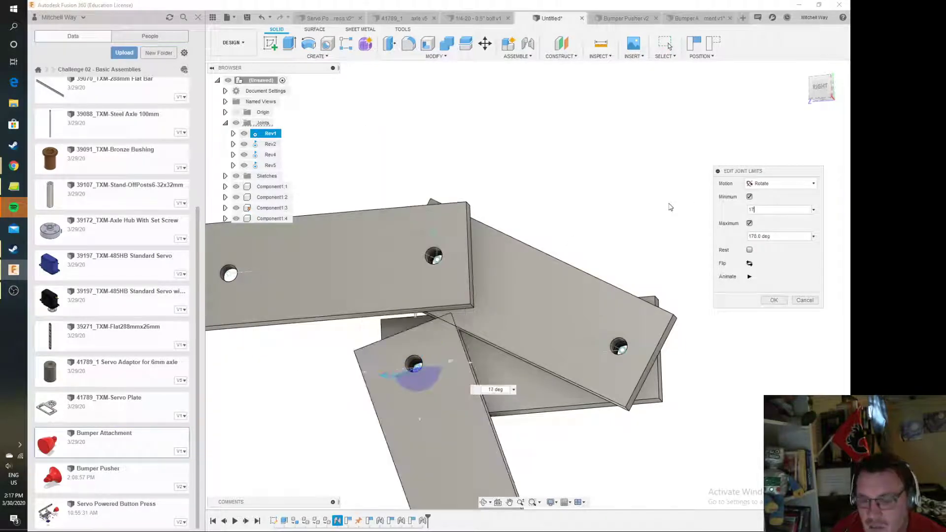
pyautogui.write('0')
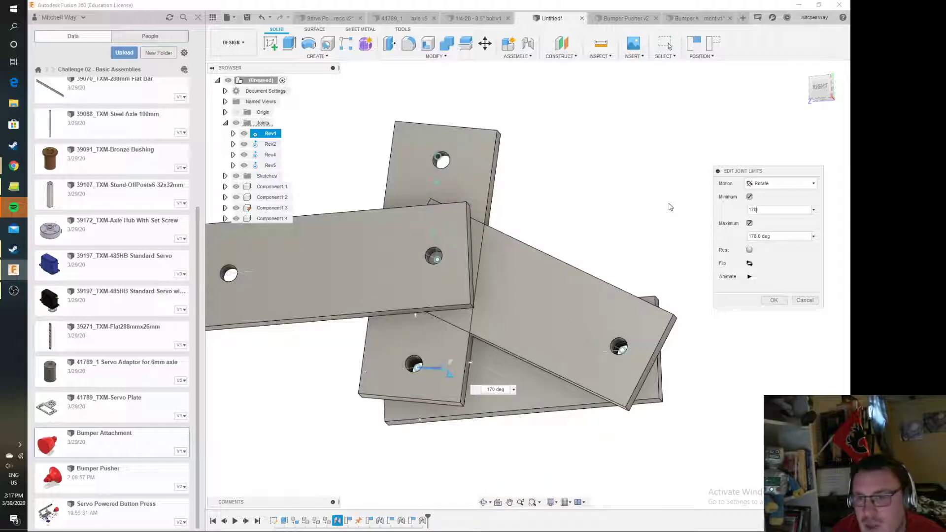
pyautogui.press('BackSpace')
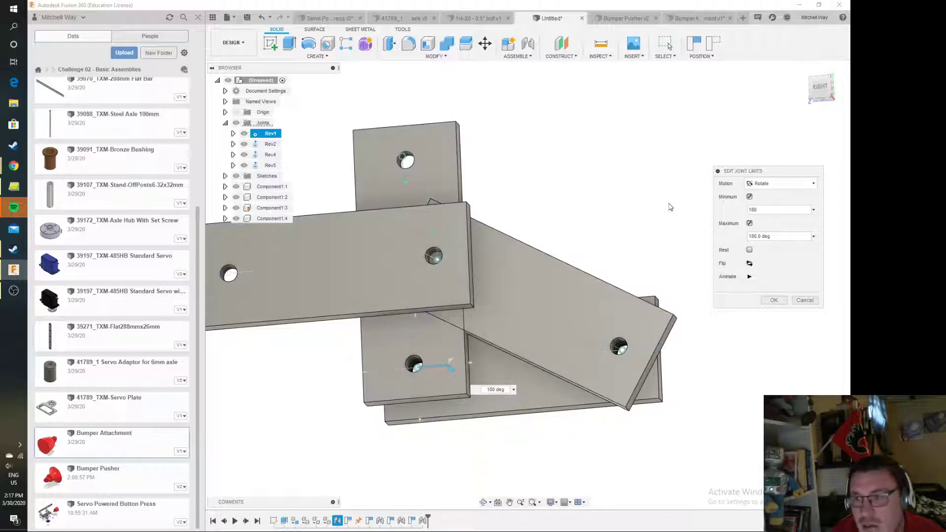
pyautogui.press('BackSpace')
pyautogui.press('BackSpace')
pyautogui.write('210')
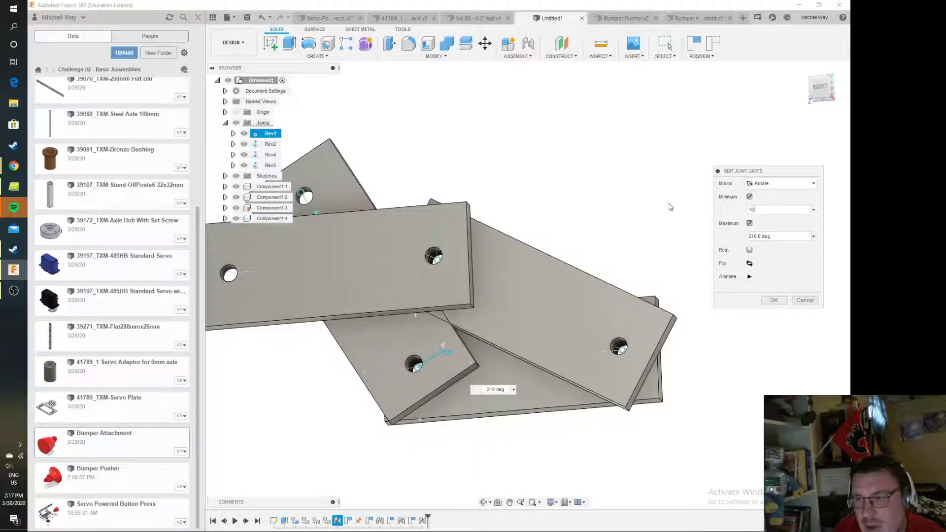
pyautogui.press('Return')
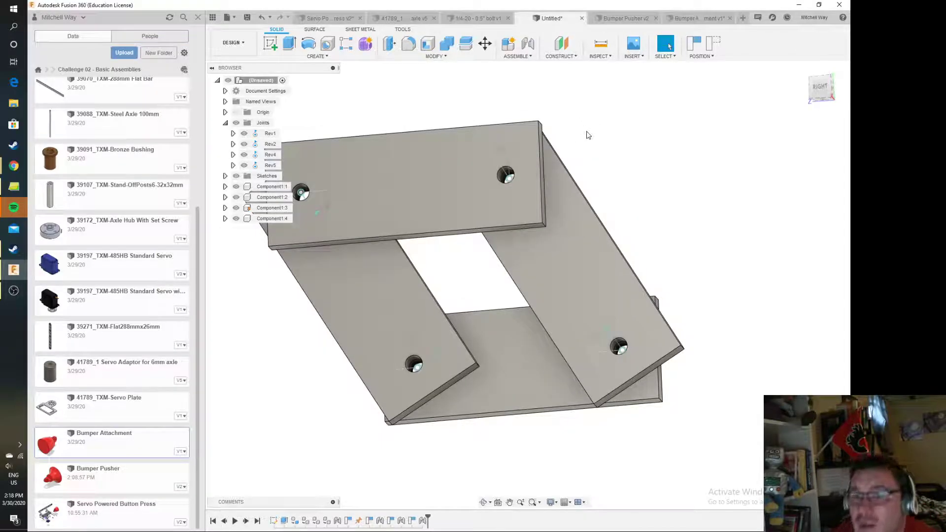
# Examine the Servo Powered Button Press assembly and bring up the Bumper Pusher design
pyautogui.click(338, 20)
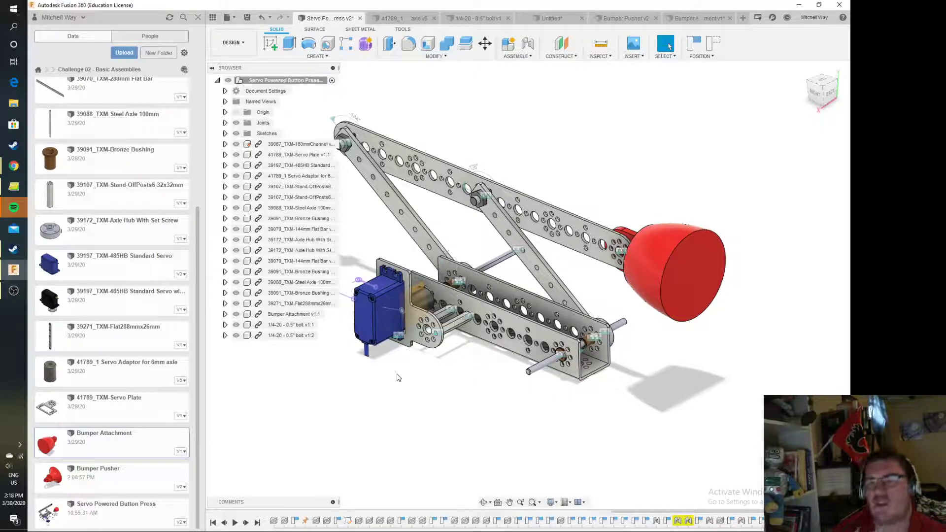
pyautogui.scroll(5, 475, 335)
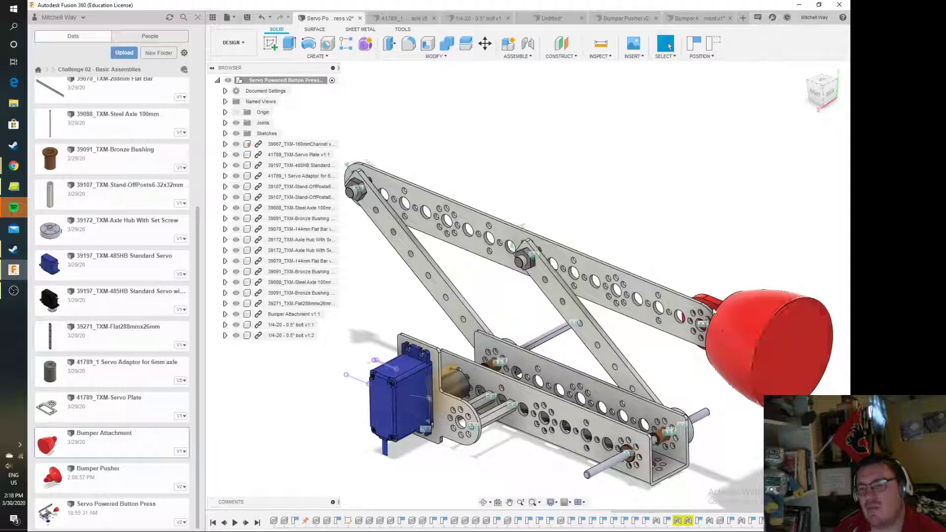
pyautogui.click(682, 18)
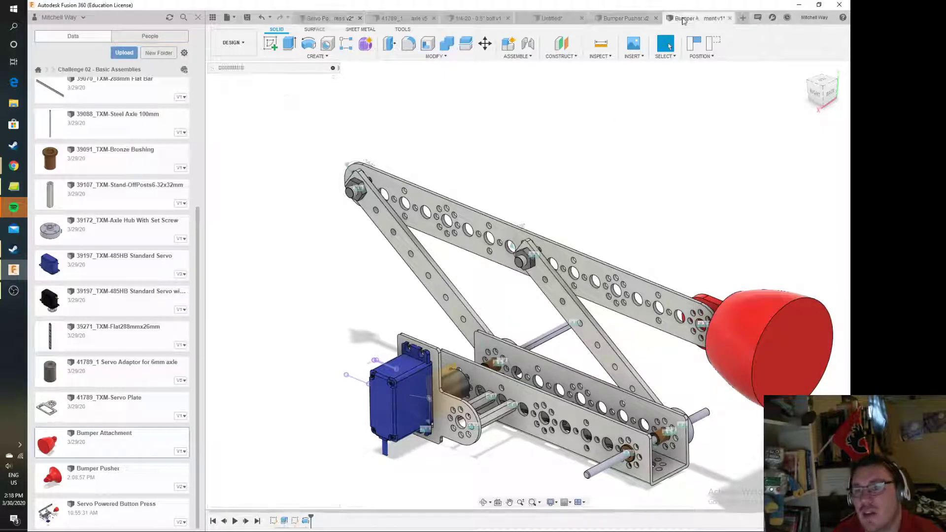
pyautogui.click(634, 15)
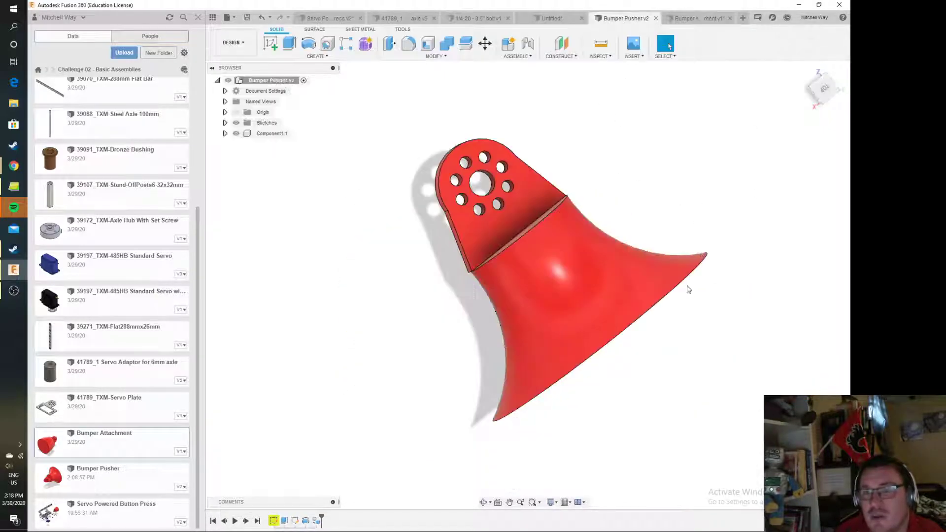
# Inspect the flat bars' bolt holes in the Servo Powered Button Press assembly, hiding both 1/4-20 - 0.5" bolts and showing them again
pyautogui.click(318, 16)
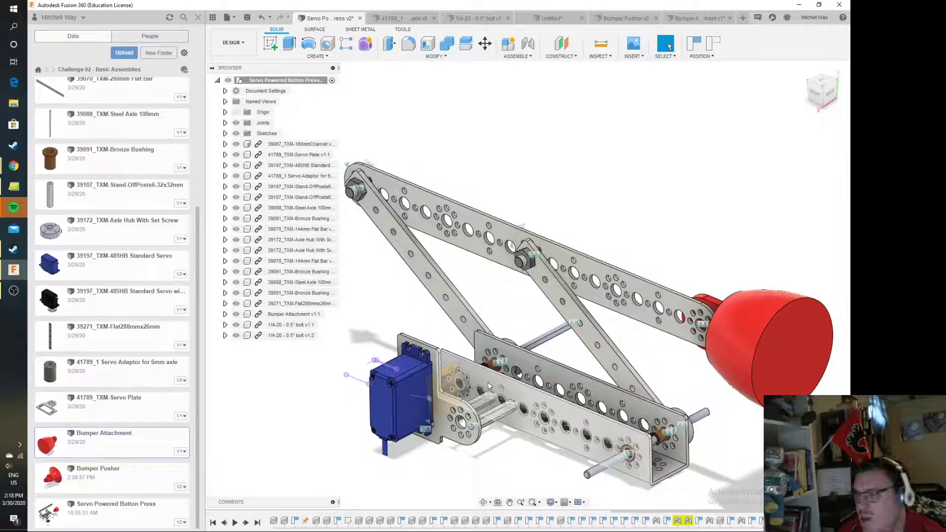
pyautogui.scroll(3, 367, 322)
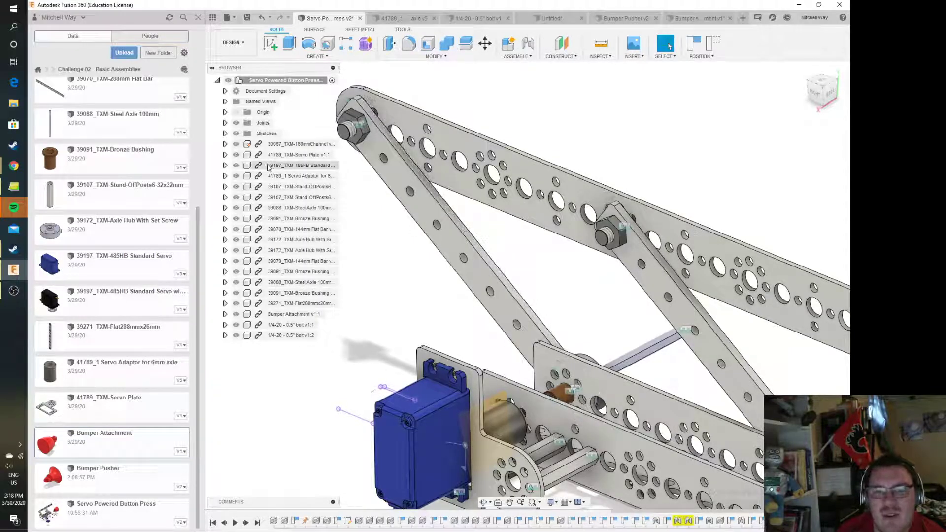
pyautogui.click(236, 335)
pyautogui.click(236, 324)
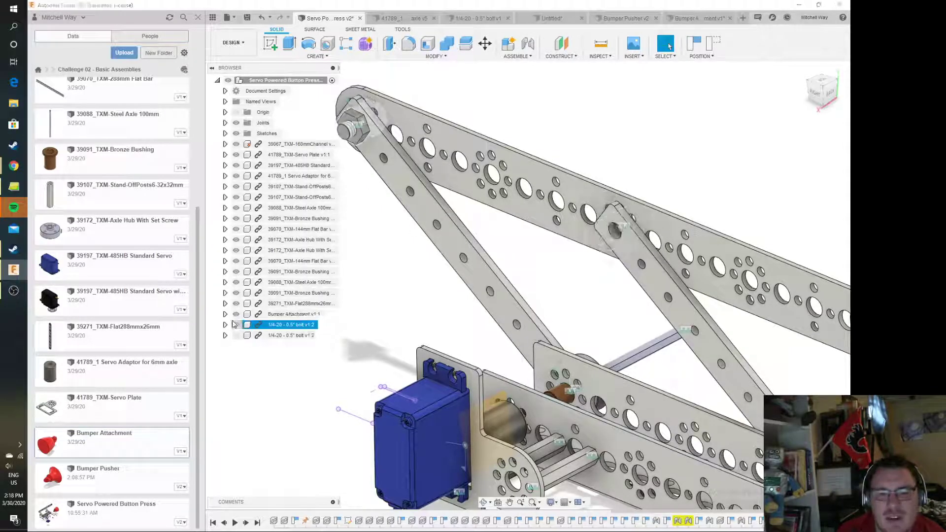
pyautogui.scroll(6, 359, 129)
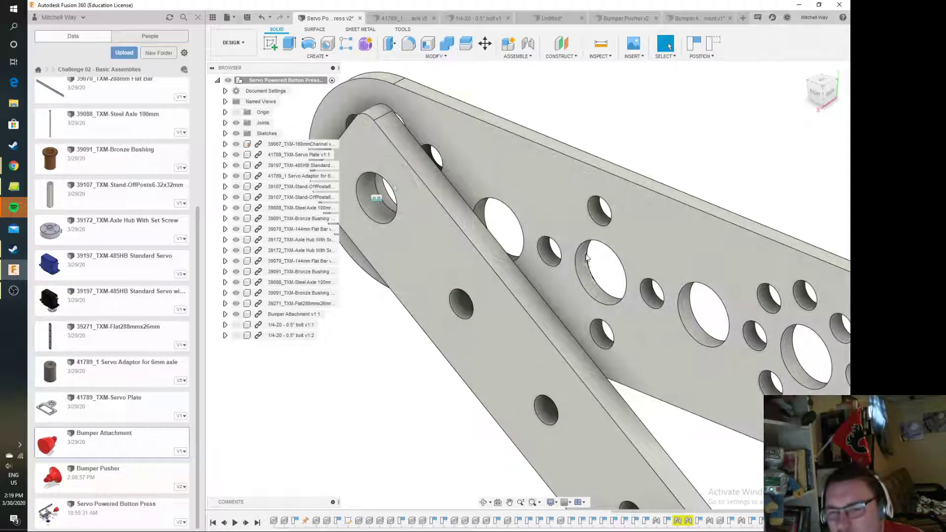
pyautogui.scroll(-5, 603, 269)
pyautogui.scroll(1, 604, 268)
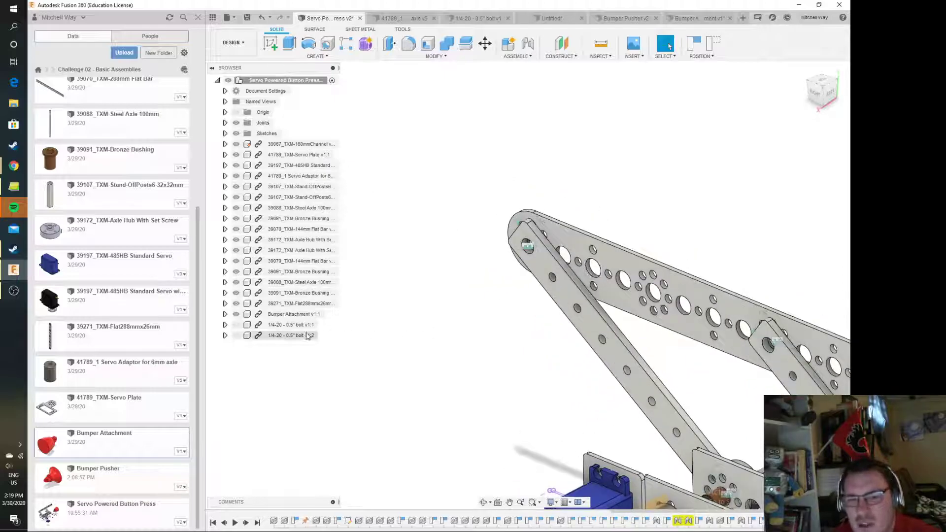
pyautogui.click(236, 325)
pyautogui.click(236, 335)
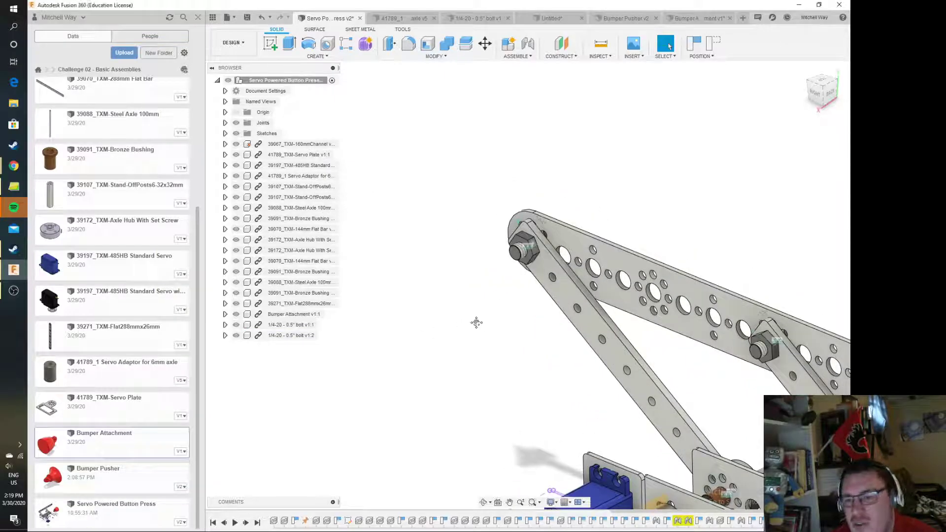
pyautogui.moveTo(477, 325); pyautogui.dragTo(371, 276, button='middle')
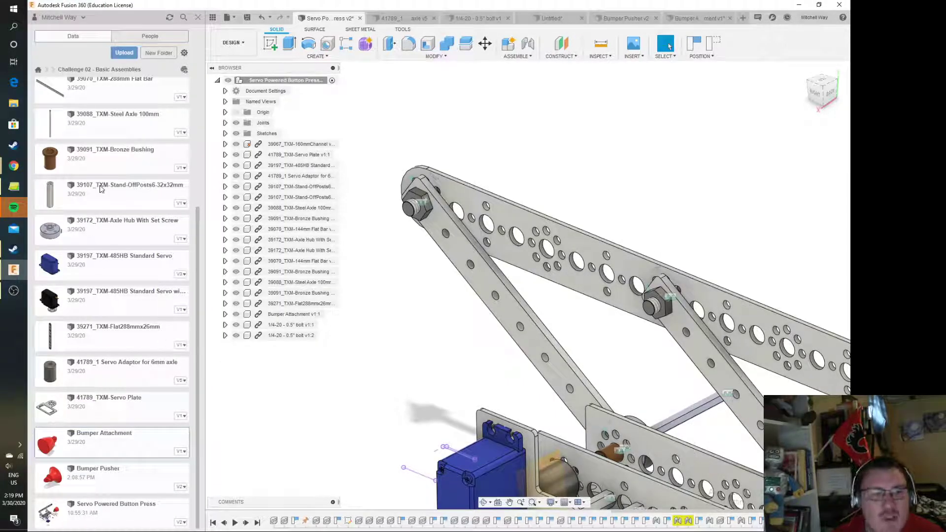
# Open the 39070_TXM-288mm Flat Bar design and save a copy as 39070_TXM-144mm Flat Bar Custom
pyautogui.scroll(3, 125, 243)
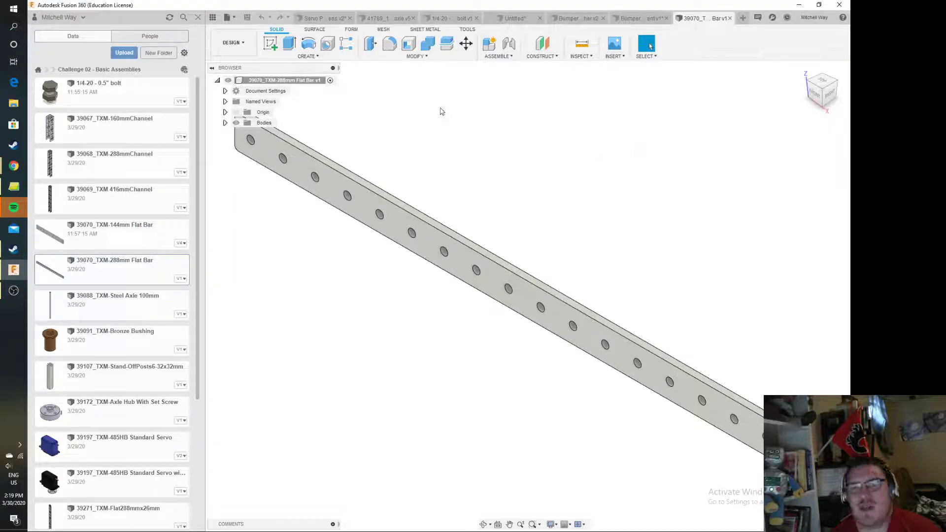
pyautogui.click(228, 18)
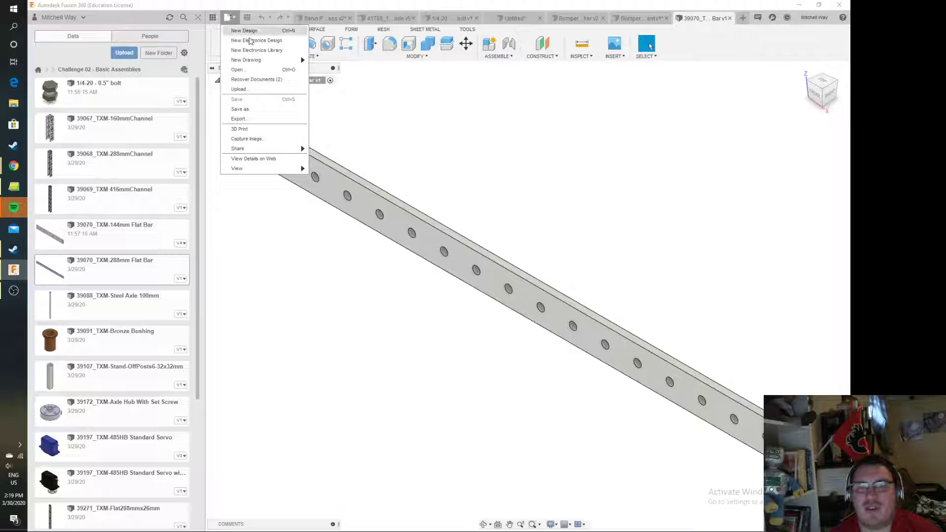
pyautogui.click(258, 109)
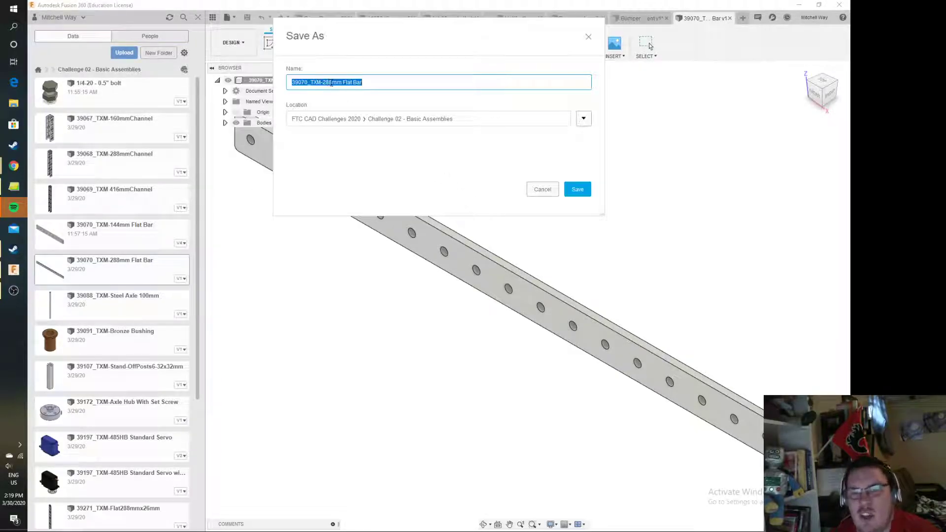
pyautogui.click(333, 83)
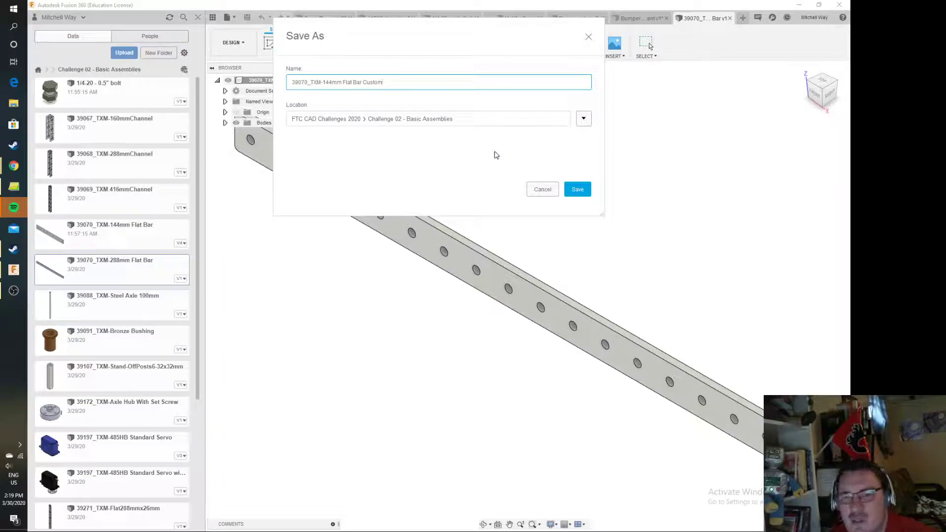
pyautogui.click(581, 195)
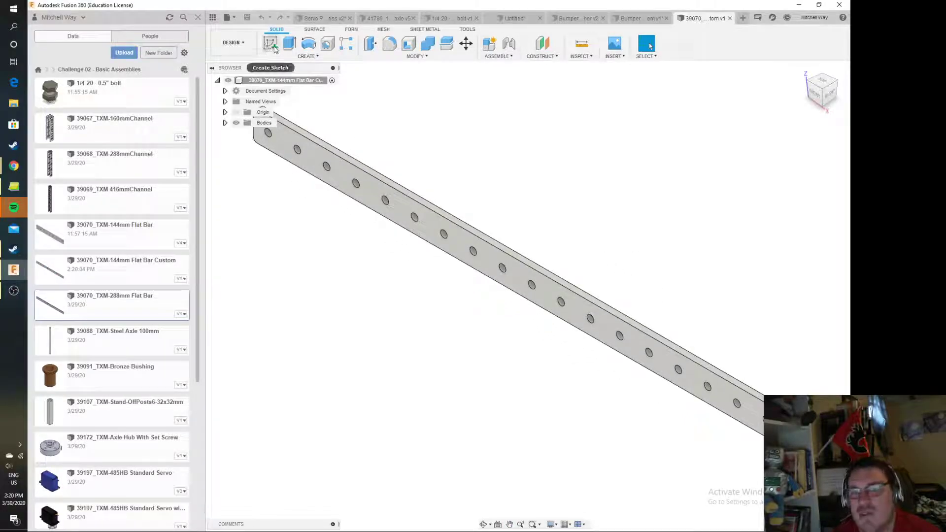
# Create a sketch on the plane across the bar's end and project the flat end face and both rounded corner faces into it
pyautogui.click(274, 48)
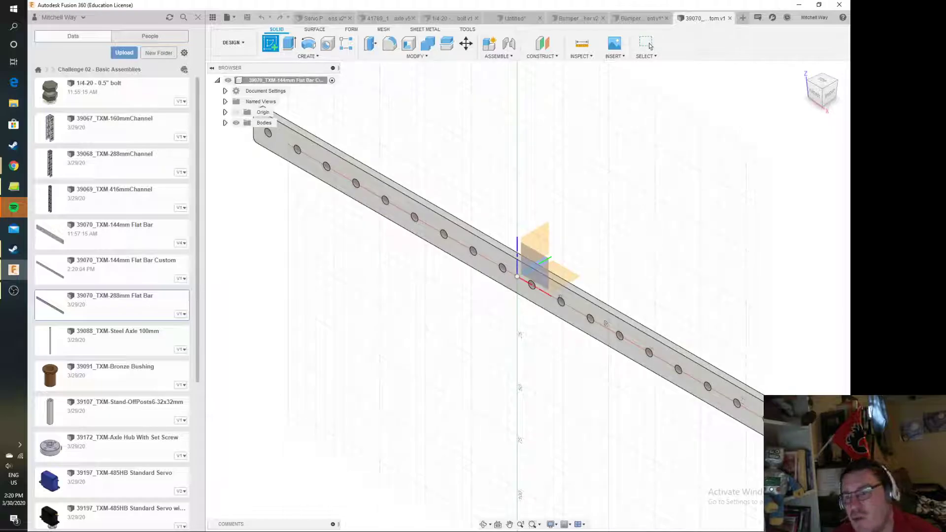
pyautogui.click(547, 256)
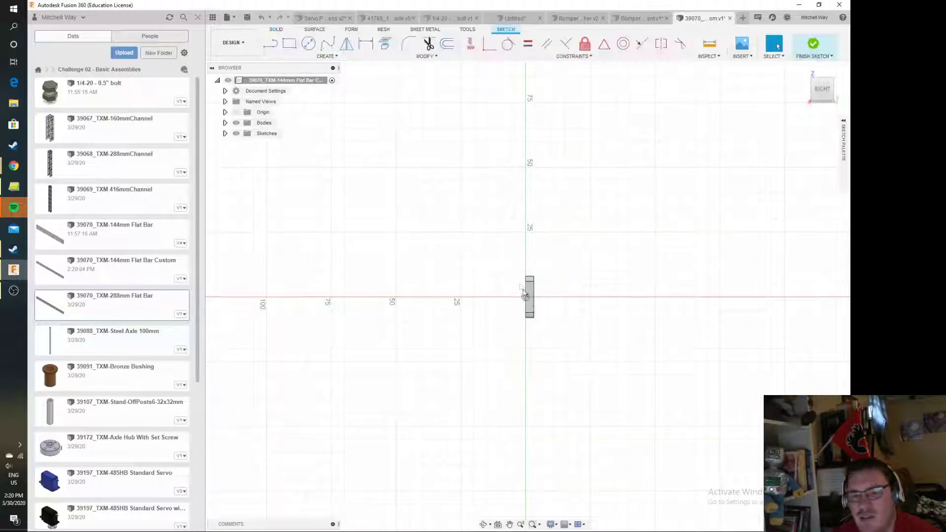
pyautogui.scroll(6, 530, 295)
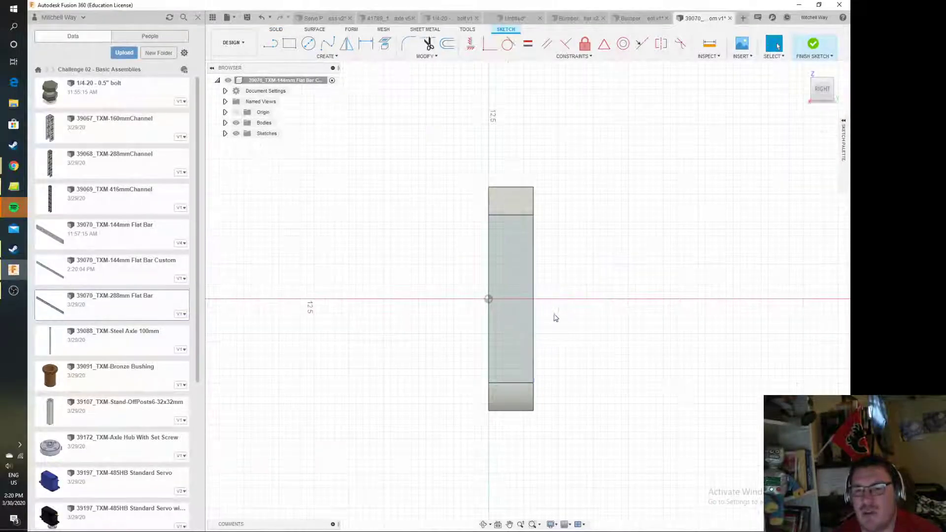
pyautogui.click(326, 56)
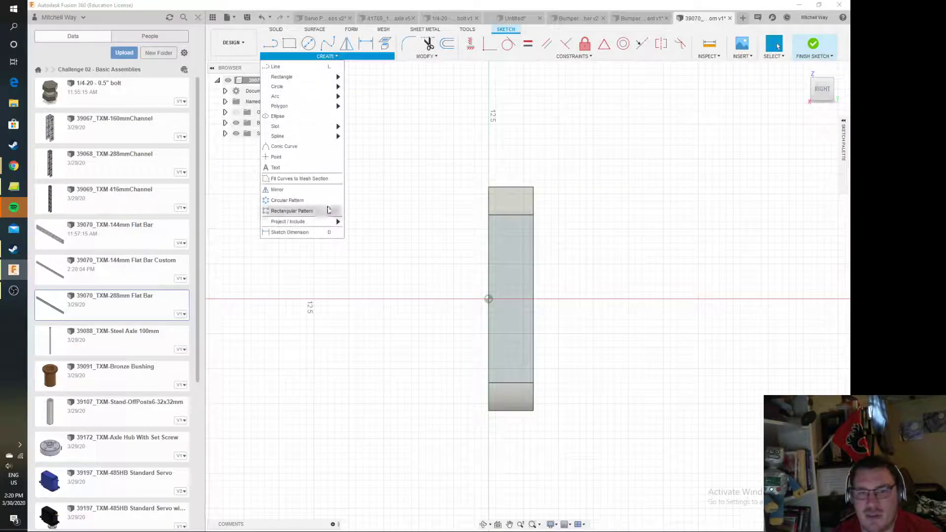
pyautogui.moveTo(321, 227)
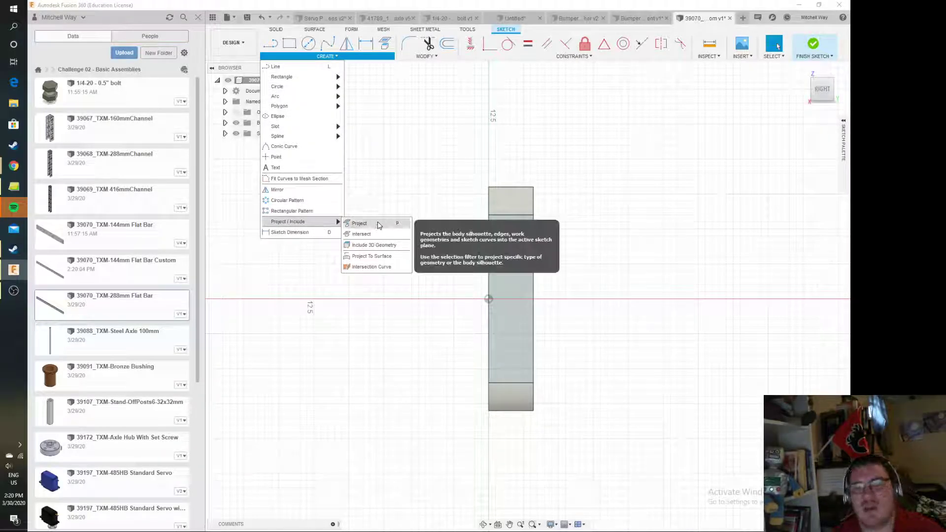
pyautogui.click(359, 223)
pyautogui.click(515, 203)
pyautogui.click(498, 387)
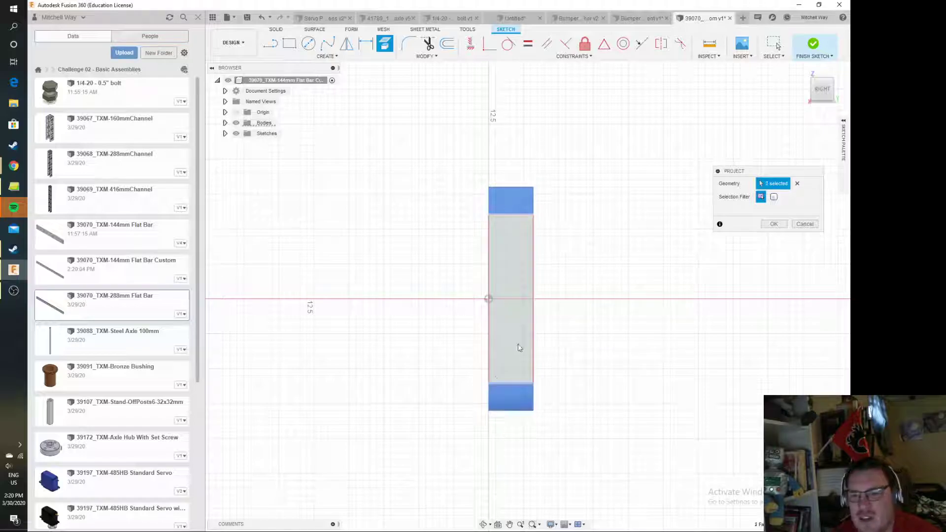
pyautogui.click(516, 349)
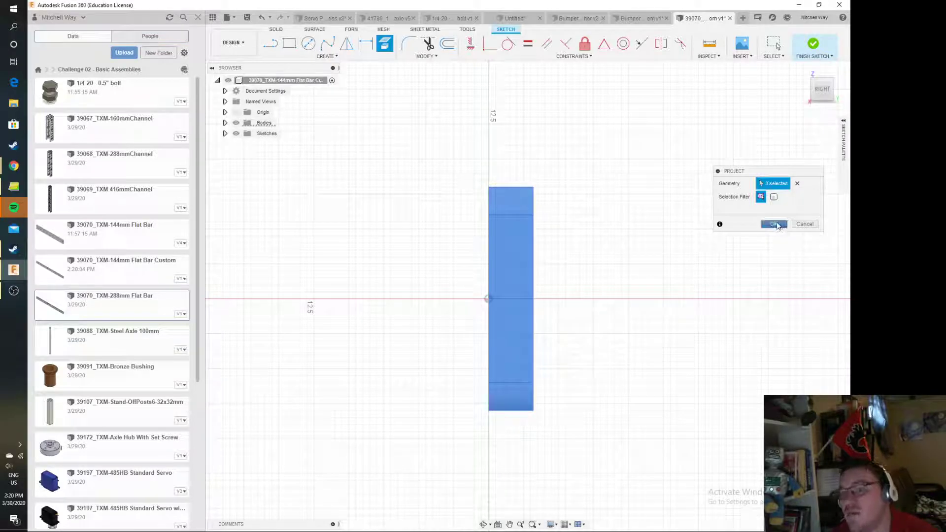
pyautogui.click(778, 225)
pyautogui.moveTo(823, 92)
pyautogui.mouseDown()
pyautogui.moveTo(876, 96)
pyautogui.moveTo(819, 115)
pyautogui.moveTo(819, 133)
pyautogui.mouseUp()
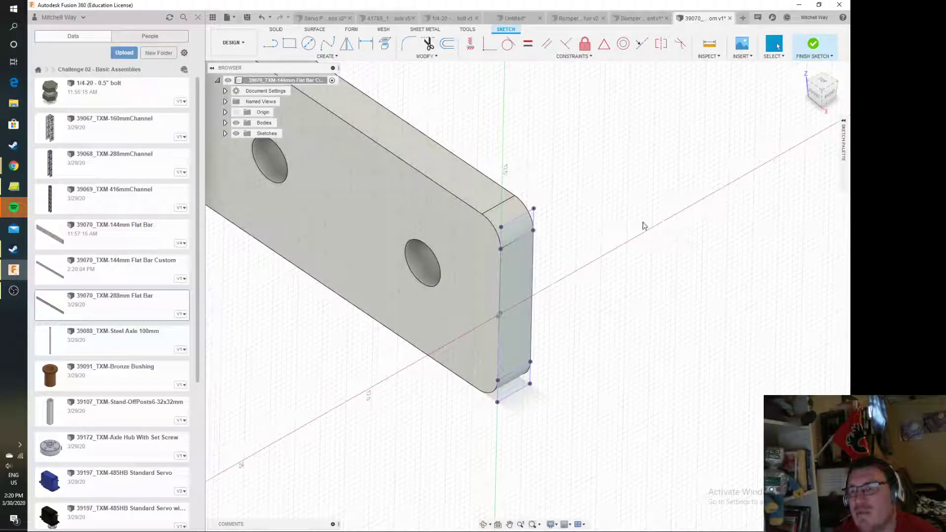
pyautogui.click(818, 47)
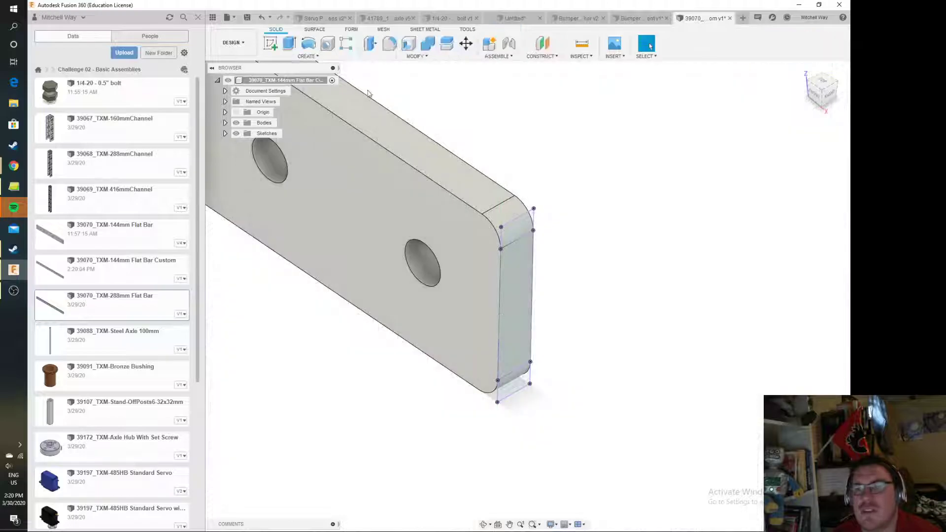
# Extrude the three projected end profiles about 7.5 mm into the bar with the Cut operation
pyautogui.press('e')
pyautogui.click(517, 229)
pyautogui.click(515, 305)
pyautogui.click(513, 393)
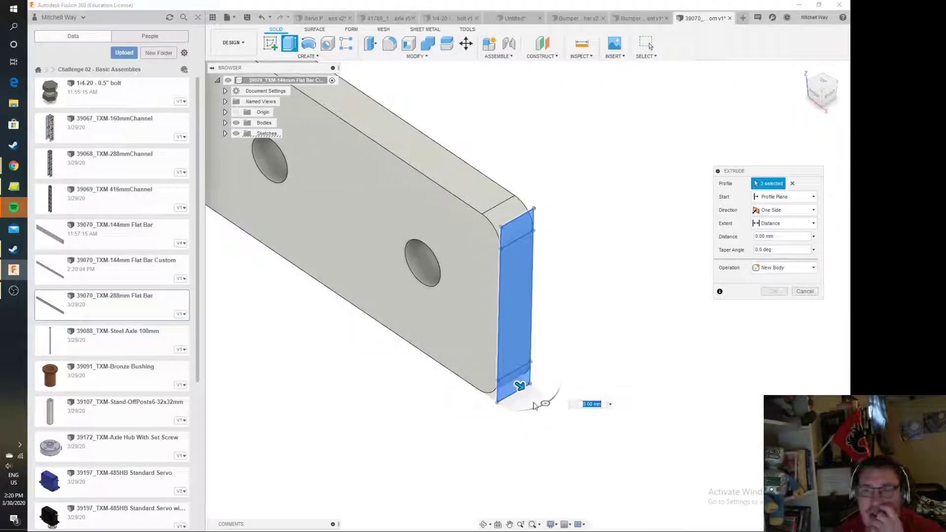
pyautogui.moveTo(517, 389); pyautogui.dragTo(443, 335)
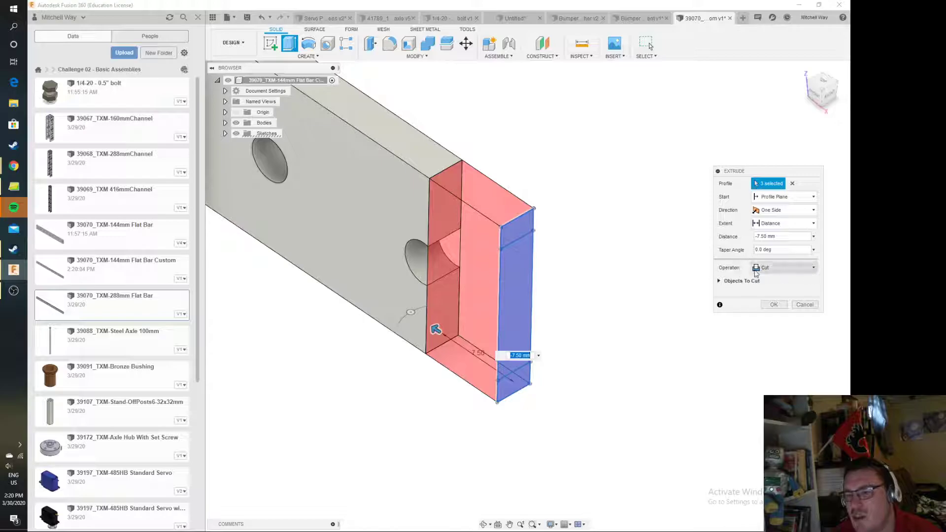
pyautogui.click(787, 269)
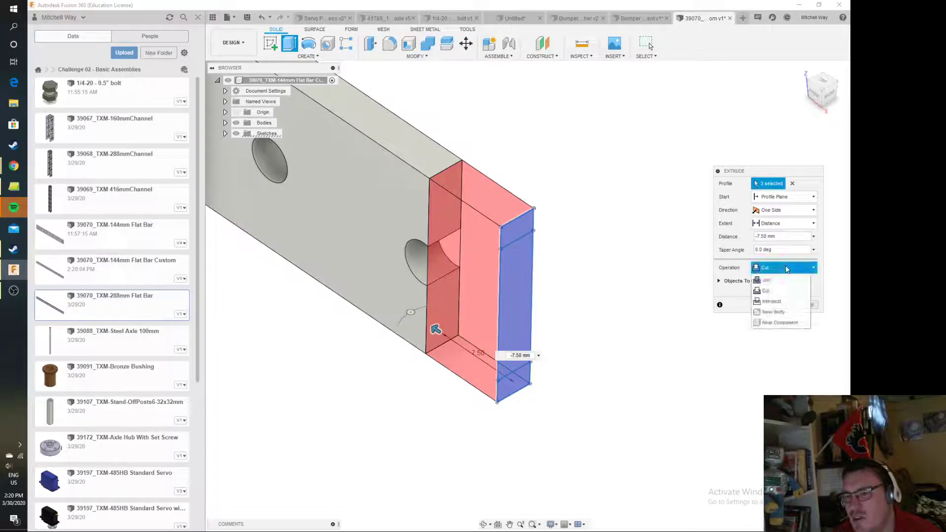
pyautogui.click(782, 294)
# Set the cut's distance to -144 mm and complete the extrusion to shorten the bar
pyautogui.scroll(-5, 480, 285)
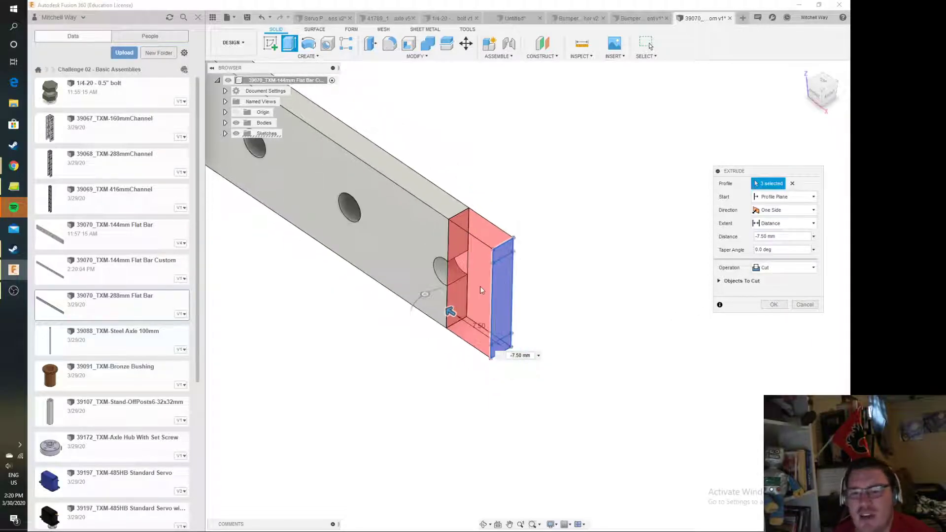
pyautogui.press('BackSpace')
pyautogui.press('BackSpace')
pyautogui.press('BackSpace')
pyautogui.press('BackSpace')
pyautogui.write('144')
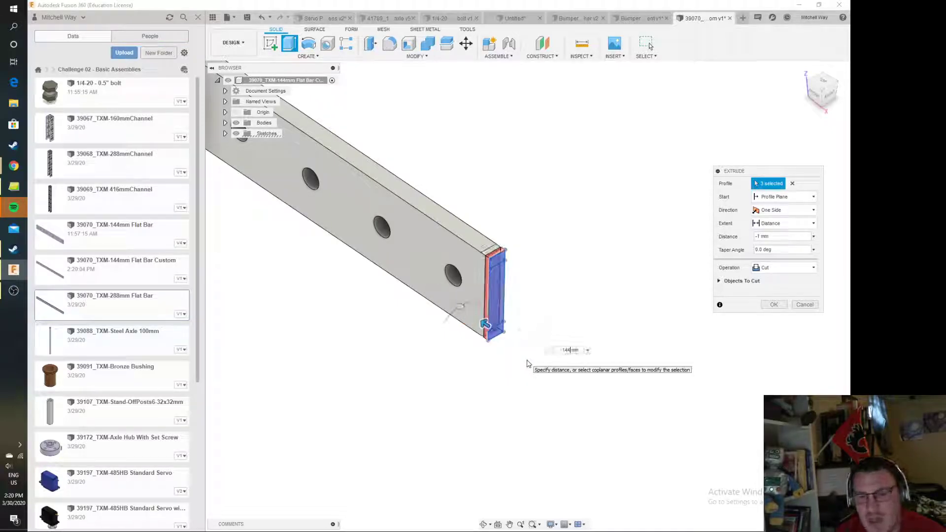
pyautogui.scroll(-3, 322, 294)
pyautogui.moveTo(258, 189); pyautogui.dragTo(533, 384, button='middle')
pyautogui.moveTo(333, 256); pyautogui.dragTo(563, 413, button='middle')
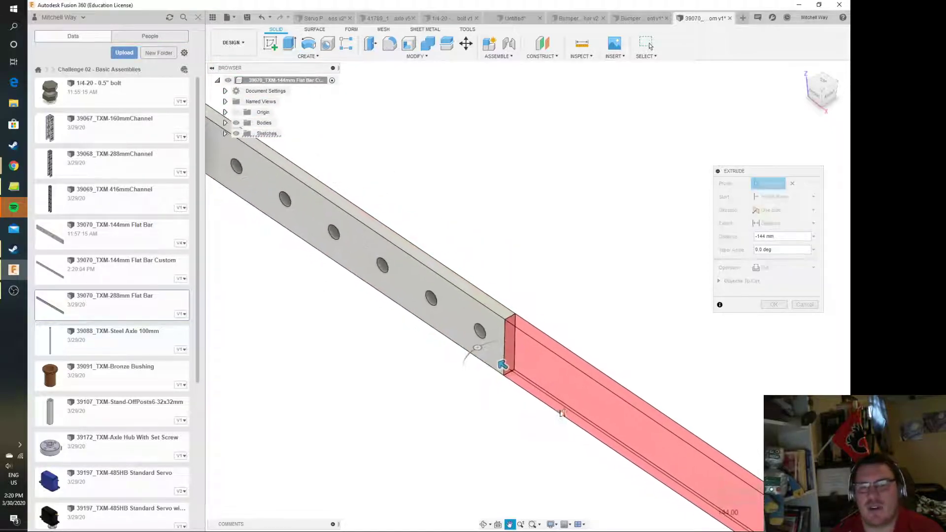
pyautogui.press('Return')
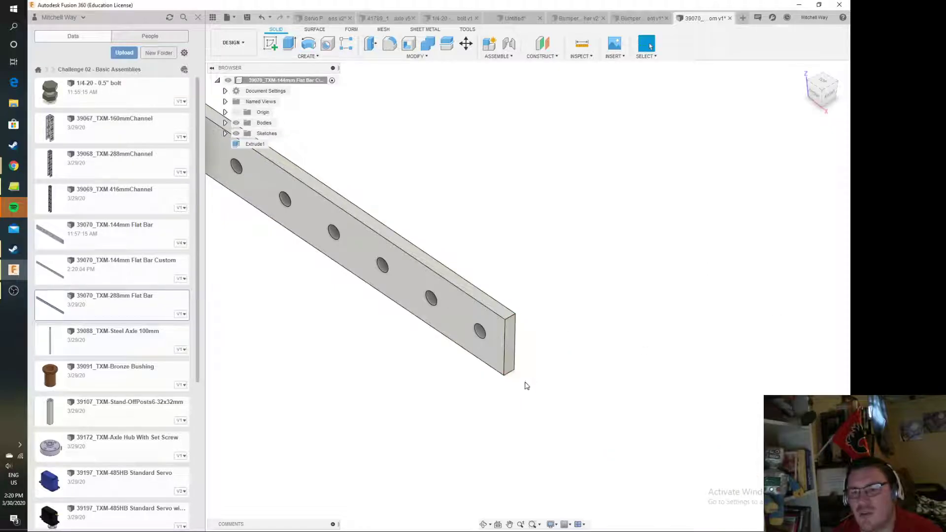
# Fillet the upper edge of the bar's square cut end with a 1 mm radius
pyautogui.scroll(-3, 389, 292)
pyautogui.moveTo(340, 266); pyautogui.dragTo(458, 374, button='middle')
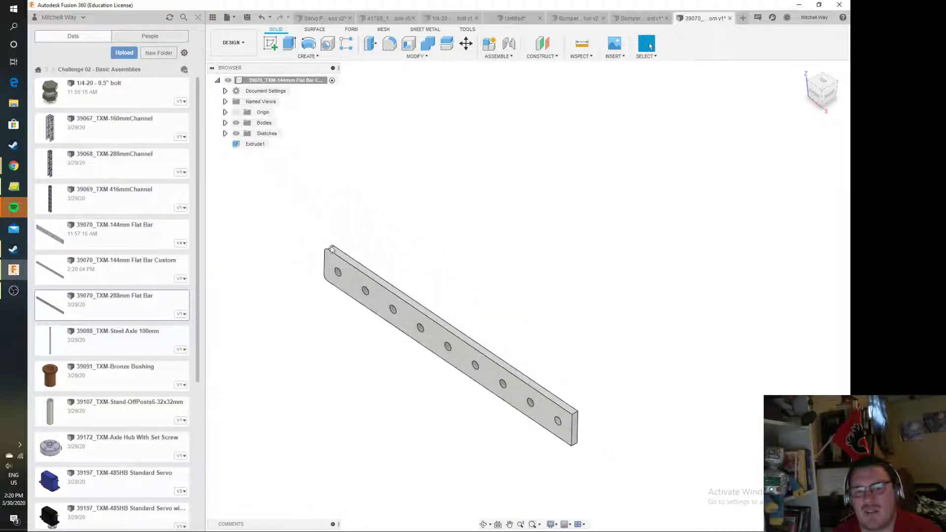
pyautogui.scroll(5, 325, 249)
pyautogui.scroll(-4, 444, 350)
pyautogui.moveTo(693, 433); pyautogui.dragTo(458, 168, button='middle')
pyautogui.scroll(-3, 587, 289)
pyautogui.moveTo(752, 367); pyautogui.dragTo(452, 194, button='middle')
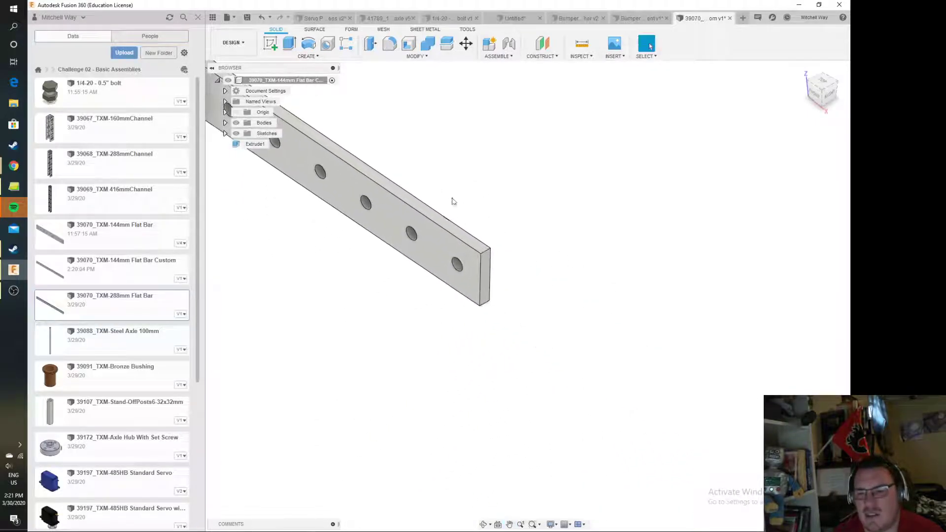
pyautogui.scroll(3, 452, 194)
pyautogui.click(389, 43)
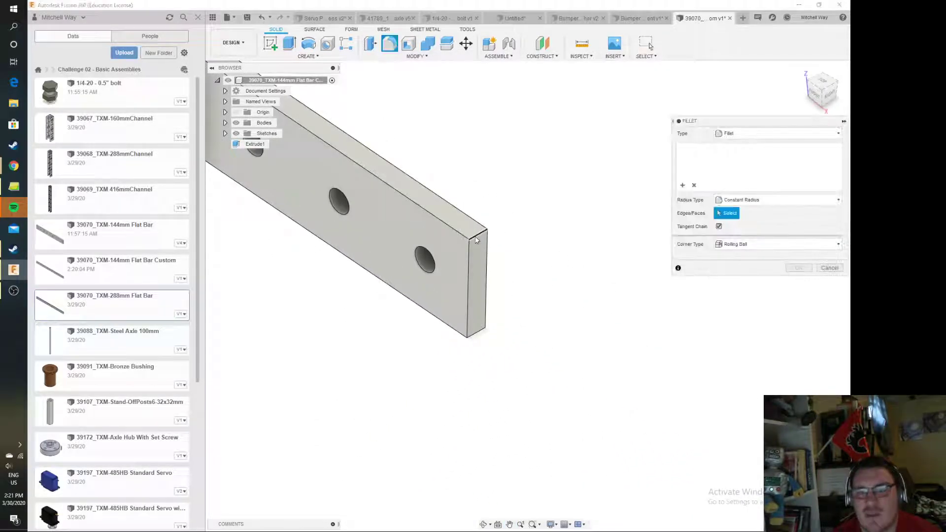
pyautogui.click(476, 239)
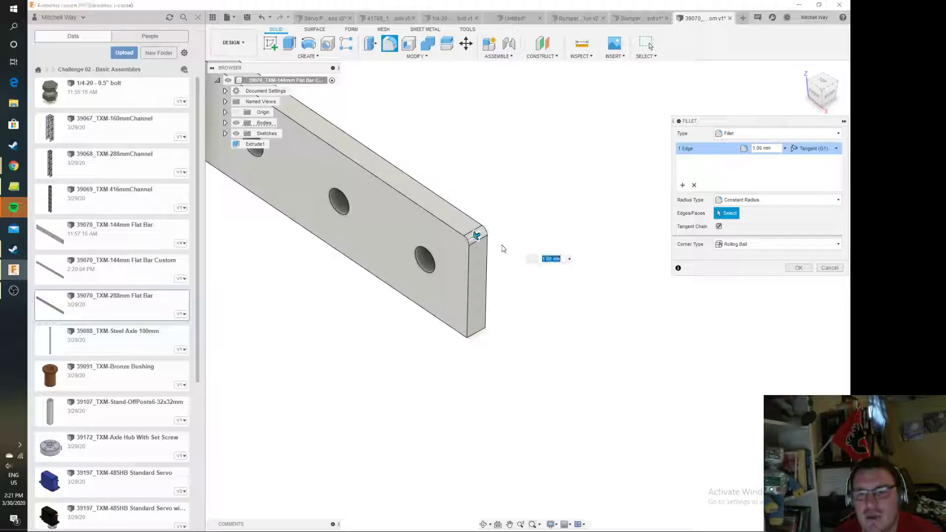
pyautogui.click(791, 267)
# Fillet the lower edge of the bar's cut end with a 1 mm radius
pyautogui.press('f')
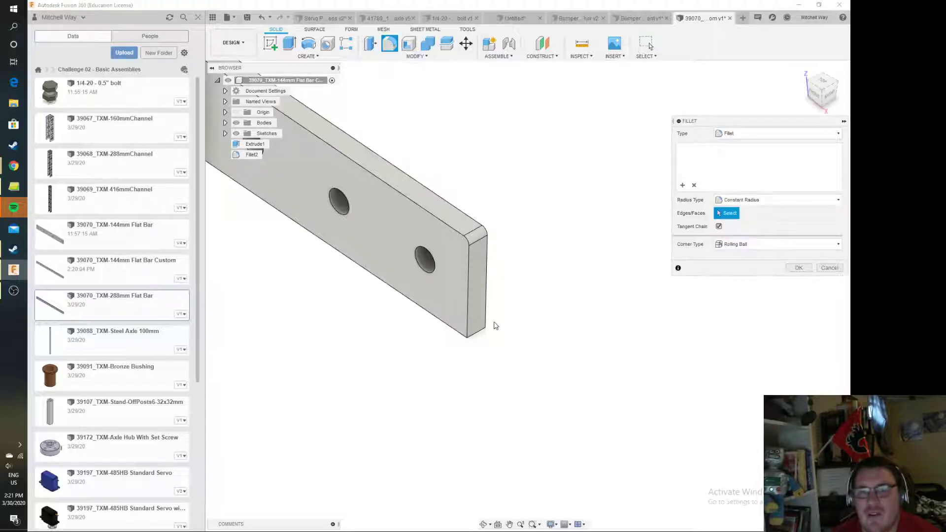
pyautogui.click(476, 335)
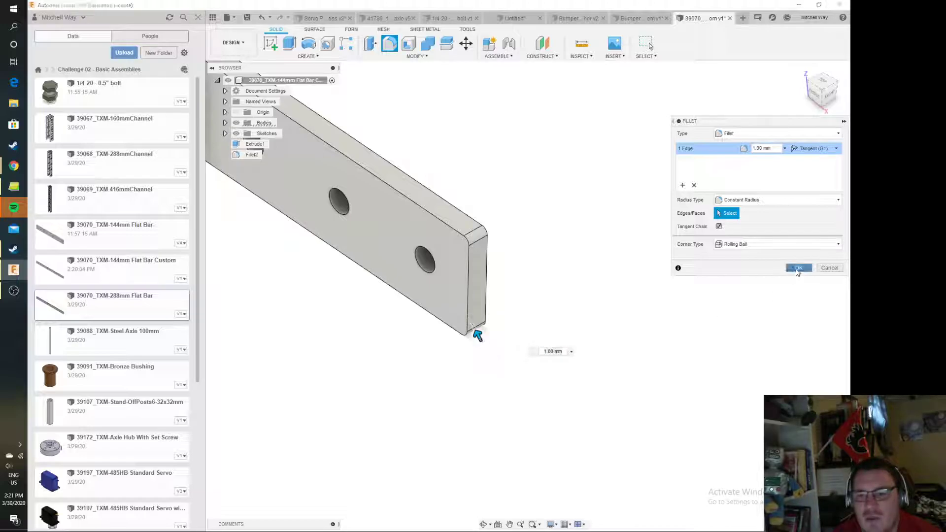
pyautogui.click(798, 268)
pyautogui.scroll(-5, 428, 291)
pyautogui.moveTo(361, 243); pyautogui.dragTo(525, 369, button='middle')
pyautogui.scroll(-1, 525, 368)
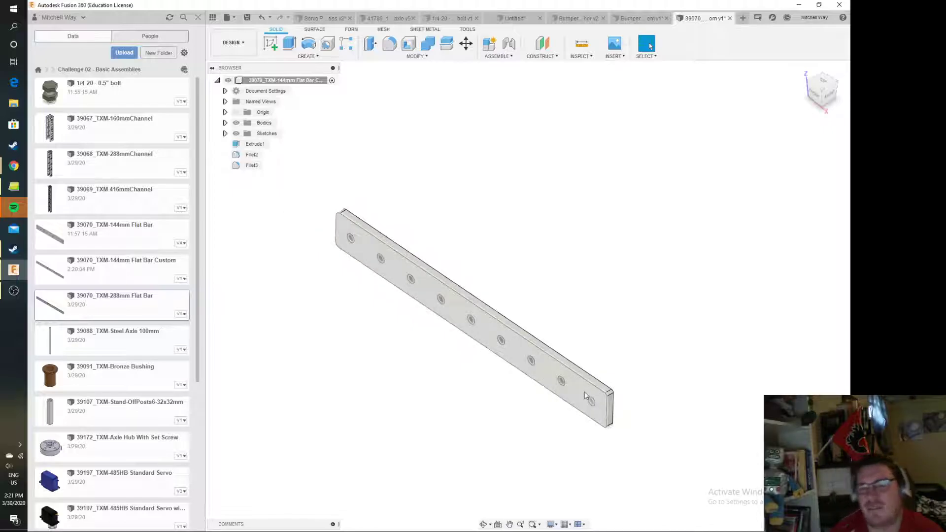
# Start a sketch on the wide, hole-bearing front face of the custom flat bar
pyautogui.click(323, 18)
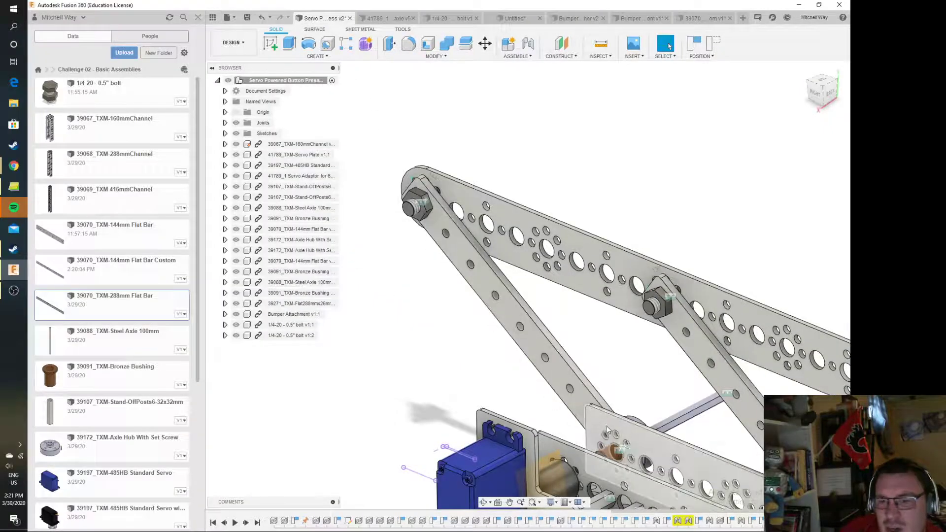
pyautogui.click(703, 19)
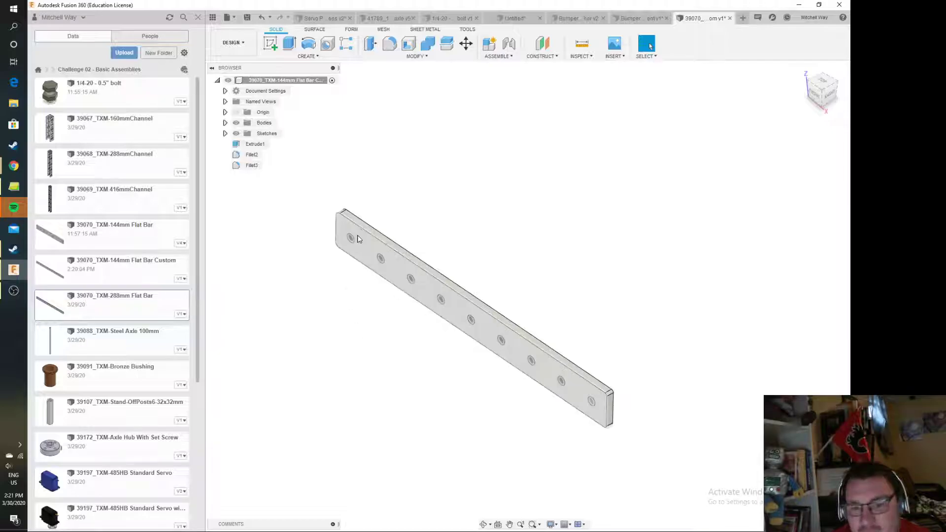
pyautogui.click(270, 43)
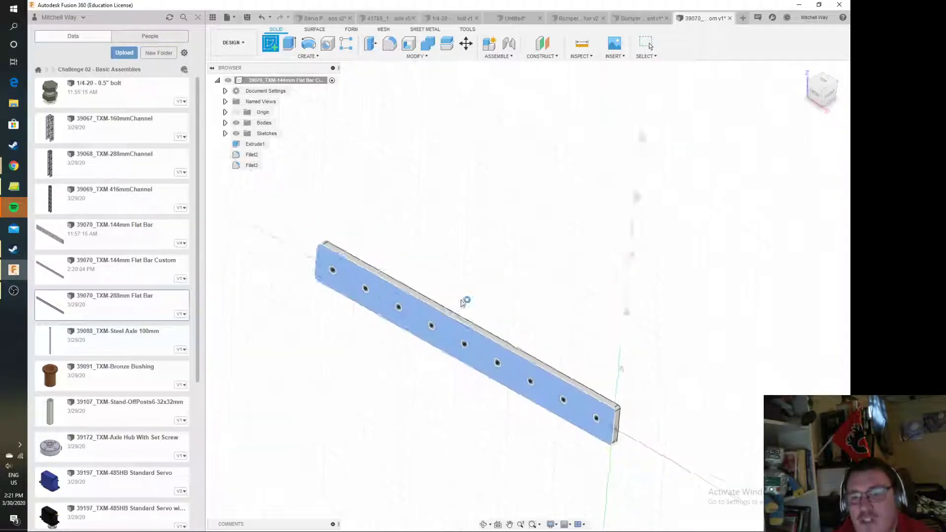
pyautogui.click(445, 289)
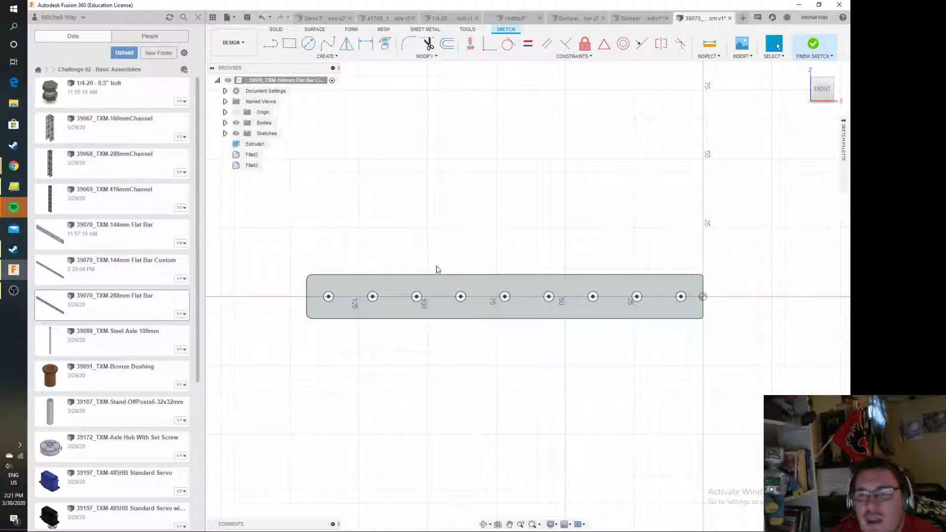
pyautogui.click(308, 44)
pyautogui.click(328, 297)
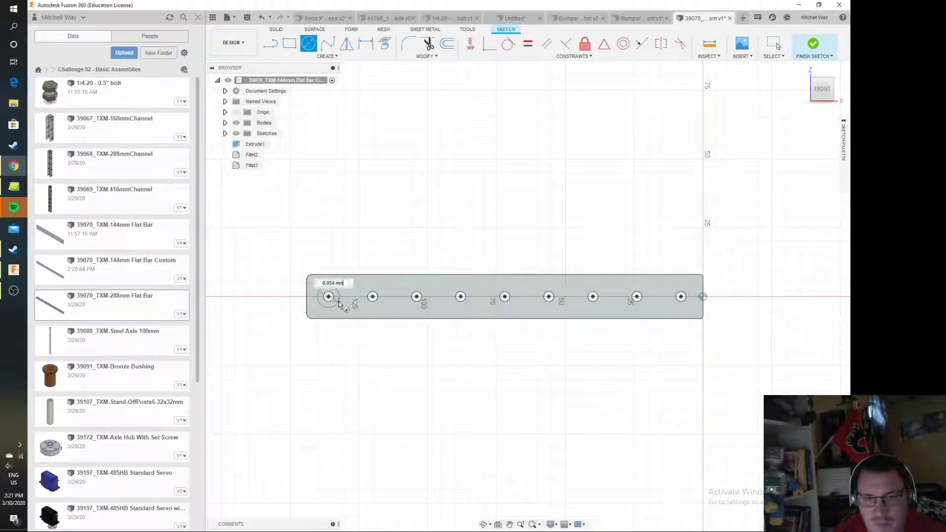
pyautogui.click(340, 302)
pyautogui.press('Escape')
pyautogui.scroll(3, 326, 297)
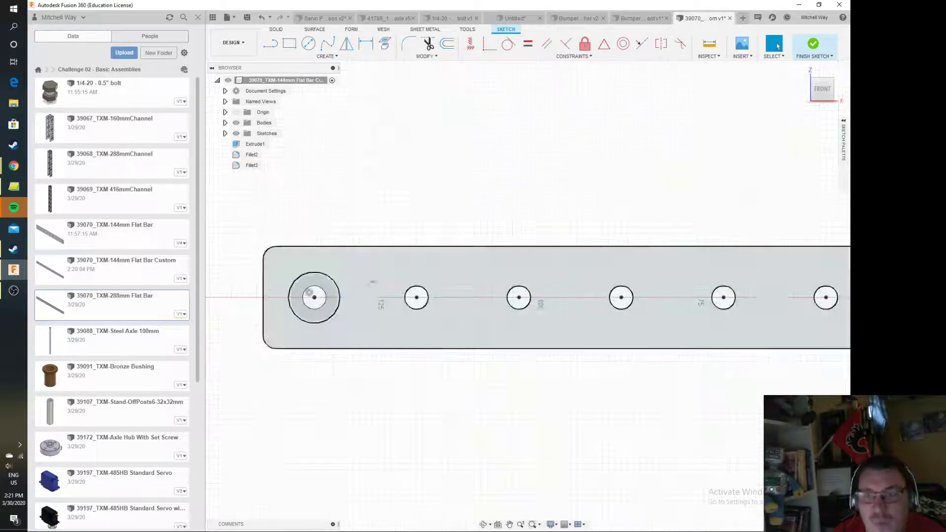
pyautogui.click(340, 292)
pyautogui.press('Delete')
# Sketch a 6.35 mm diameter circle centred on the end hole farthest from the origin
pyautogui.press('c')
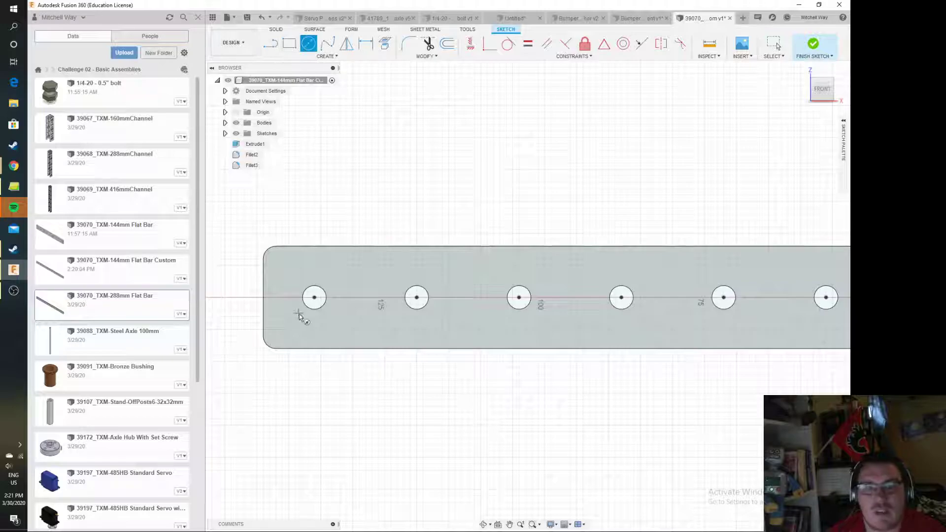
pyautogui.click(315, 297)
pyautogui.write('6.35')
pyautogui.press('Return')
pyautogui.press('Escape')
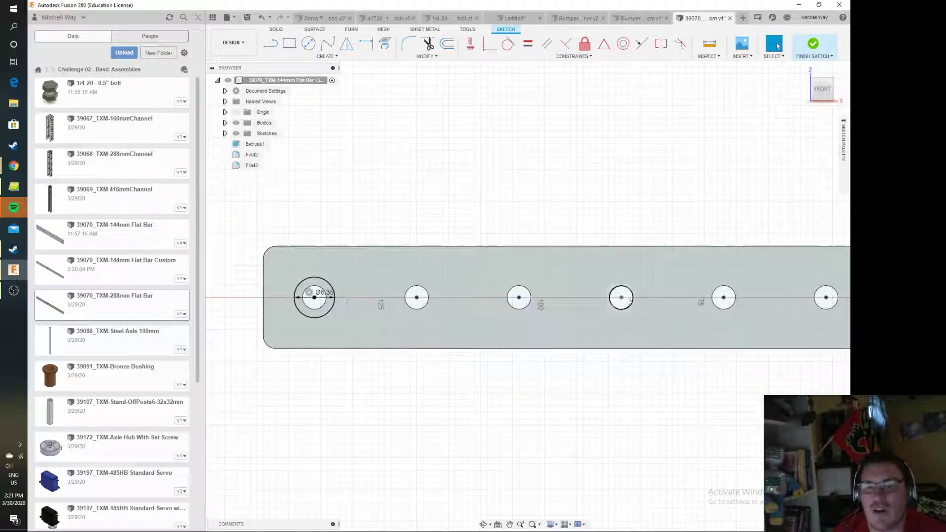
# Sketch a 6 mm diameter circle centred on the end hole nearest the origin and finish the sketch
pyautogui.moveTo(662, 300); pyautogui.dragTo(274, 270, button='middle')
pyautogui.scroll(1, 690, 291)
pyautogui.moveTo(690, 291); pyautogui.dragTo(376, 279, button='middle')
pyautogui.click(308, 44)
pyautogui.click(536, 254)
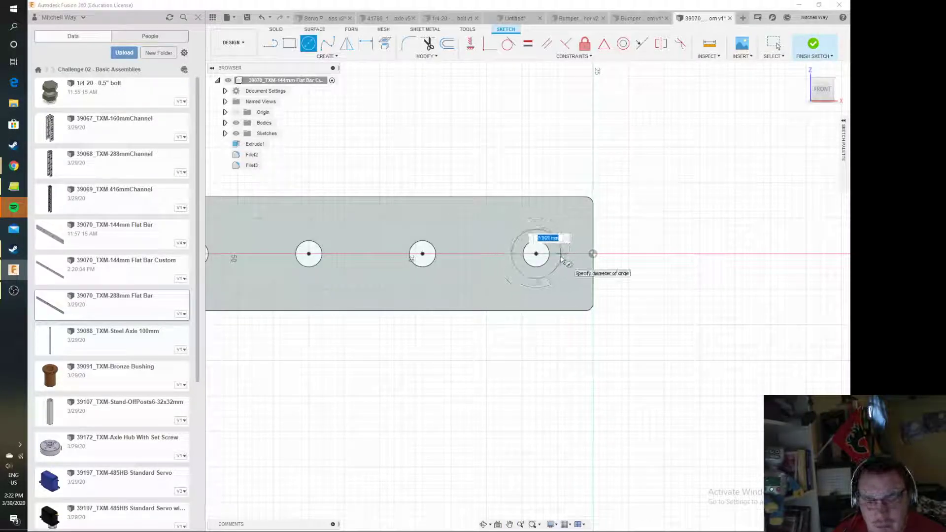
pyautogui.write('6')
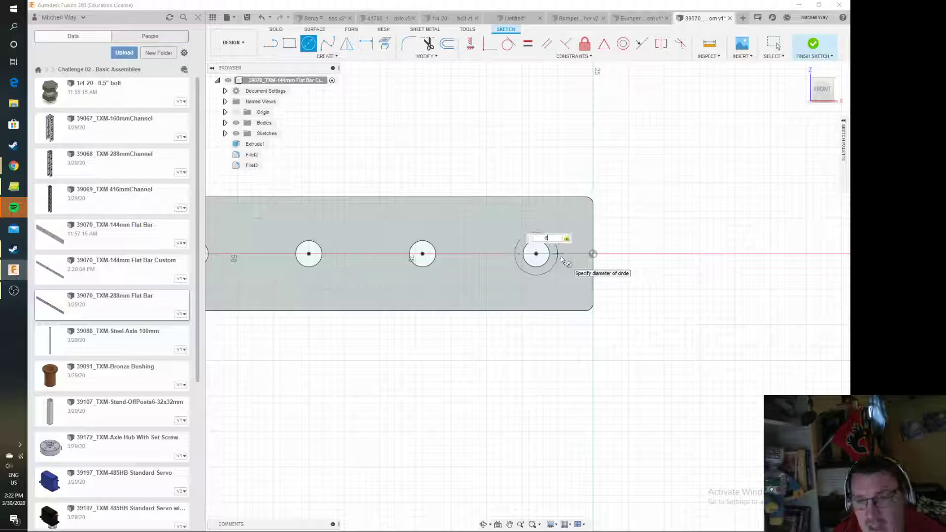
pyautogui.press('Return')
pyautogui.press('Escape')
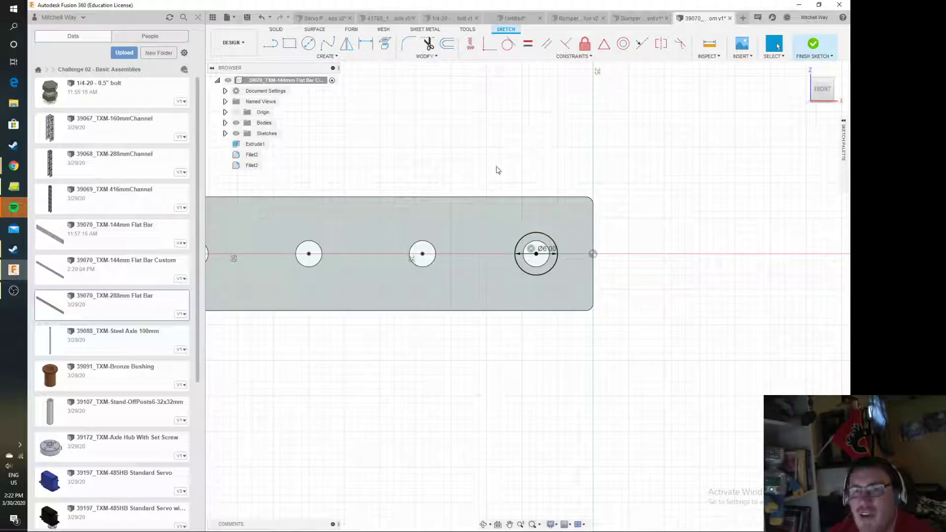
pyautogui.click(813, 44)
# Extrude the 6 mm circle's ring profile -13 mm through the bar with the Cut operation
pyautogui.keyDown('shift'); pyautogui.moveTo(528, 296); pyautogui.dragTo(434, 340, button='middle'); pyautogui.keyUp('shift')
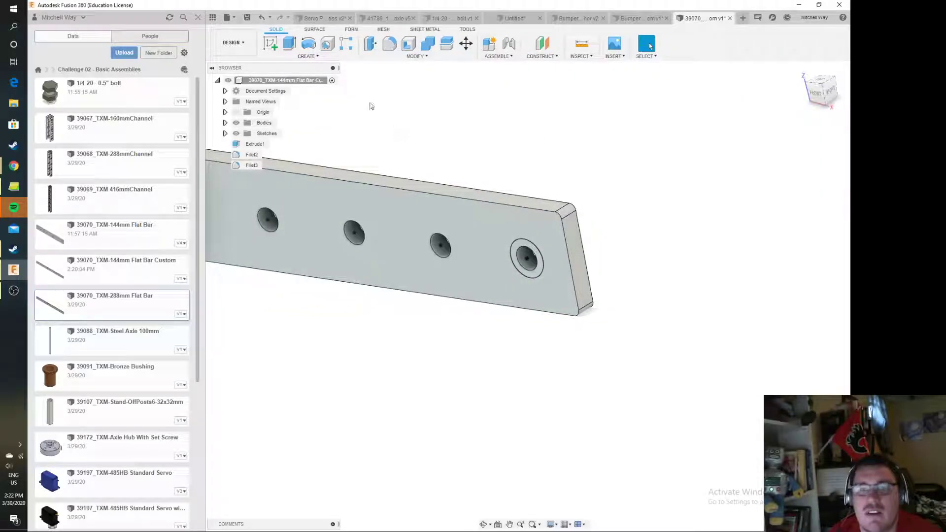
pyautogui.click(290, 44)
pyautogui.click(528, 262)
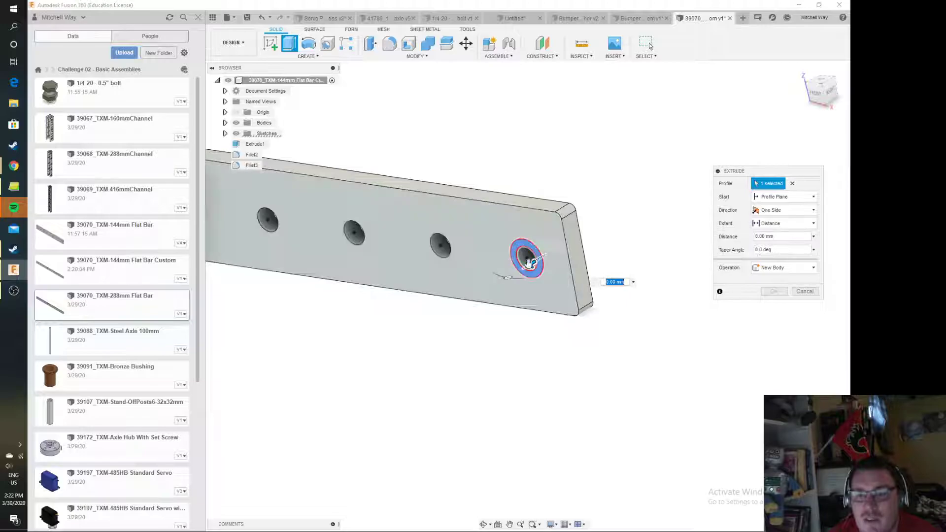
pyautogui.moveTo(542, 255); pyautogui.dragTo(597, 234)
pyautogui.moveTo(827, 88)
pyautogui.mouseDown()
pyautogui.moveTo(802, 109)
pyautogui.moveTo(829, 93)
pyautogui.mouseUp()
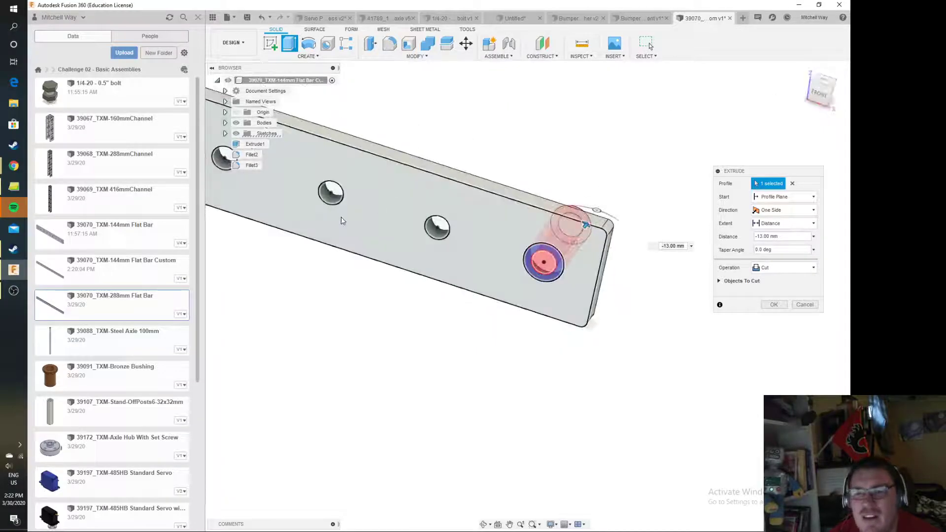
# Add the 6.35 mm circle's profile at the bar's other end, set the cut distance to -4 mm and complete the extrusion
pyautogui.moveTo(343, 221); pyautogui.dragTo(647, 372, button='middle')
pyautogui.moveTo(256, 289); pyautogui.dragTo(712, 437, button='middle')
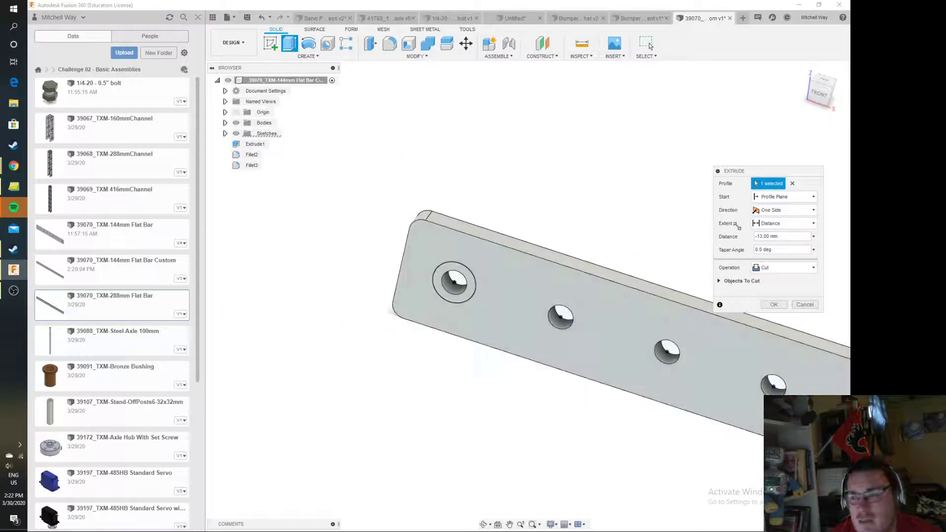
pyautogui.click(454, 284)
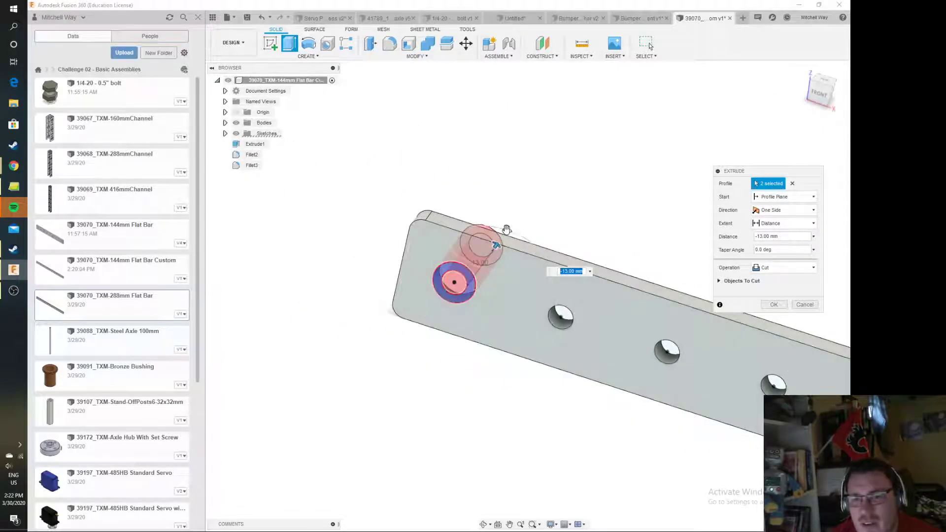
pyautogui.moveTo(821, 100)
pyautogui.mouseDown()
pyautogui.moveTo(810, 108)
pyautogui.moveTo(815, 102)
pyautogui.mouseUp()
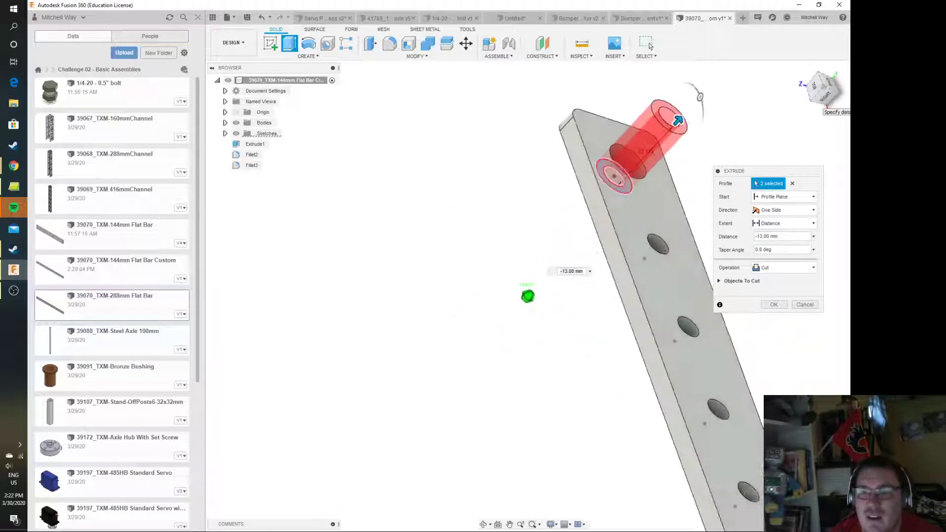
pyautogui.moveTo(679, 121); pyautogui.dragTo(640, 162)
pyautogui.moveTo(824, 92); pyautogui.dragTo(832, 98)
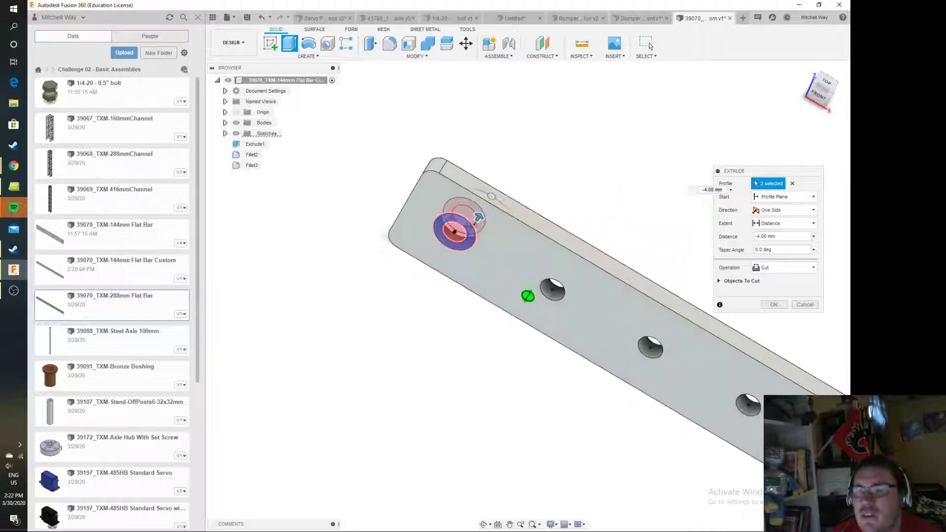
pyautogui.click(774, 305)
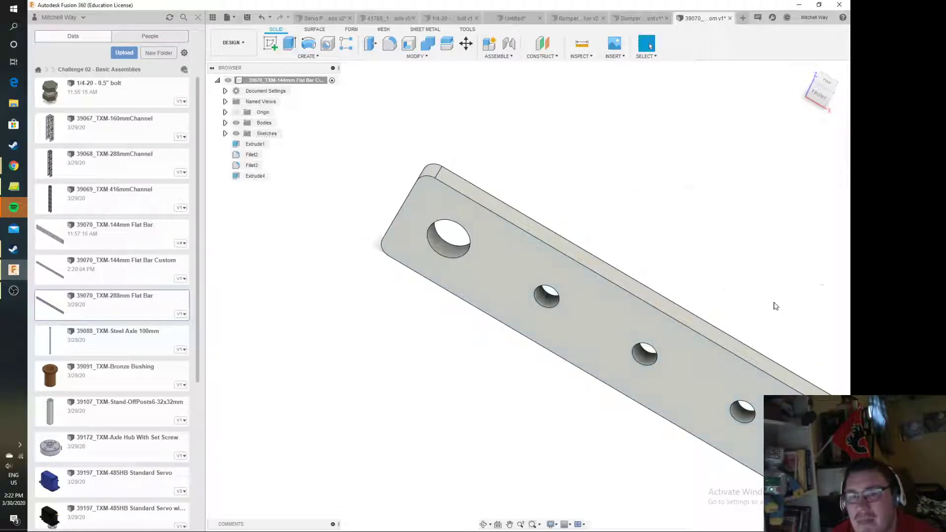
# Save the custom flat bar as a new version with the description "User Saved"
pyautogui.scroll(-4, 716, 285)
pyautogui.moveTo(772, 269); pyautogui.dragTo(506, 161, button='middle')
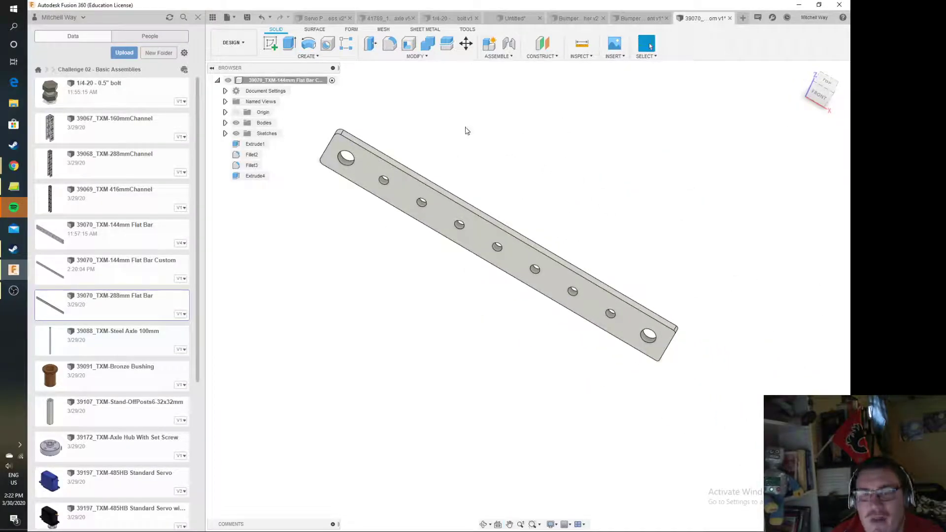
pyautogui.click(247, 17)
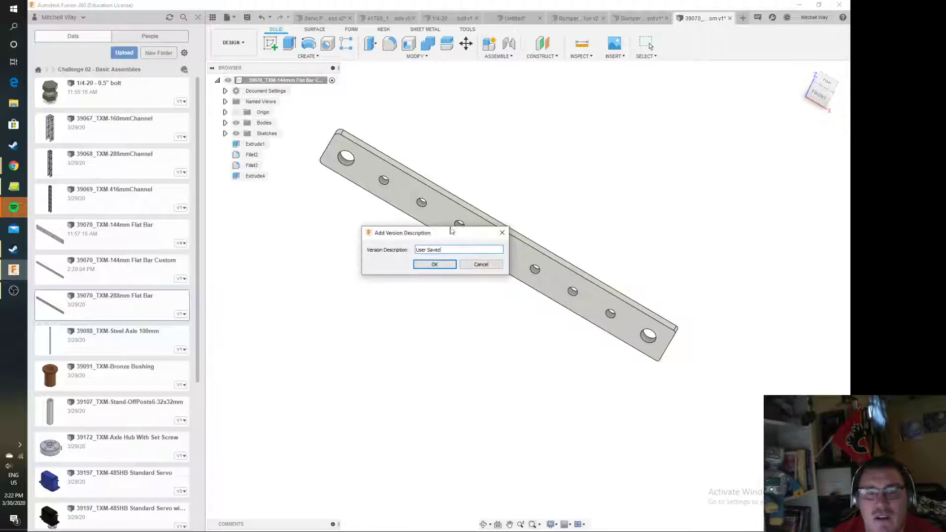
pyautogui.click(434, 265)
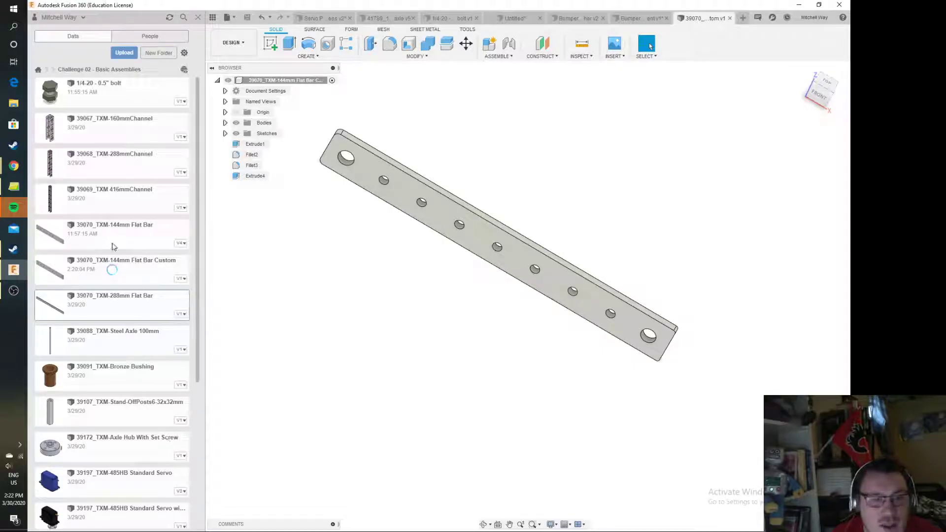
pyautogui.scroll(-5, 103, 261)
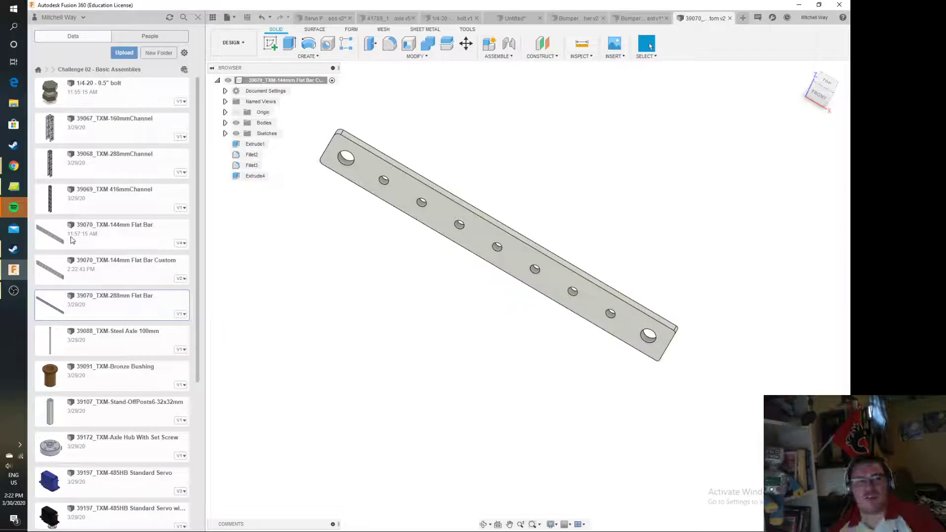
# Switch to the Servo Powered Button Press assembly document
pyautogui.click(323, 18)
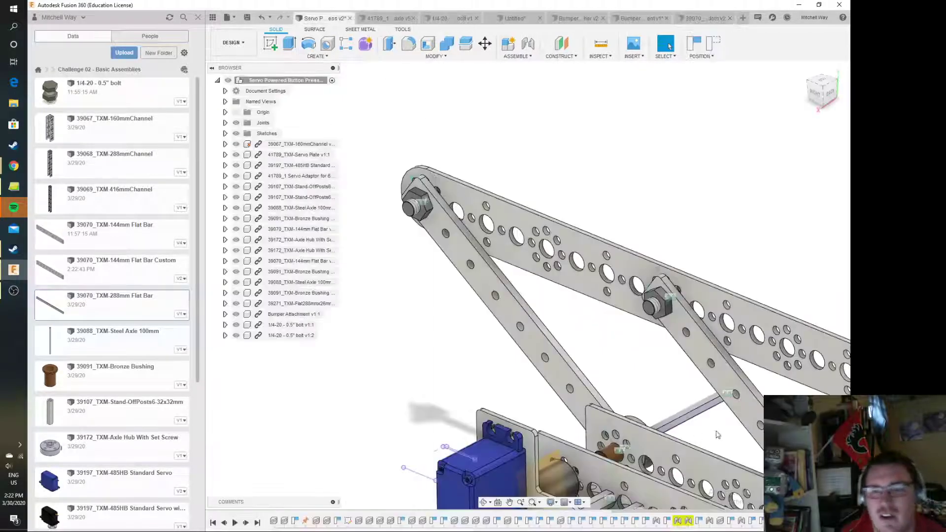
pyautogui.scroll(-5, 635, 398)
pyautogui.moveTo(647, 381); pyautogui.dragTo(538, 300, button='middle')
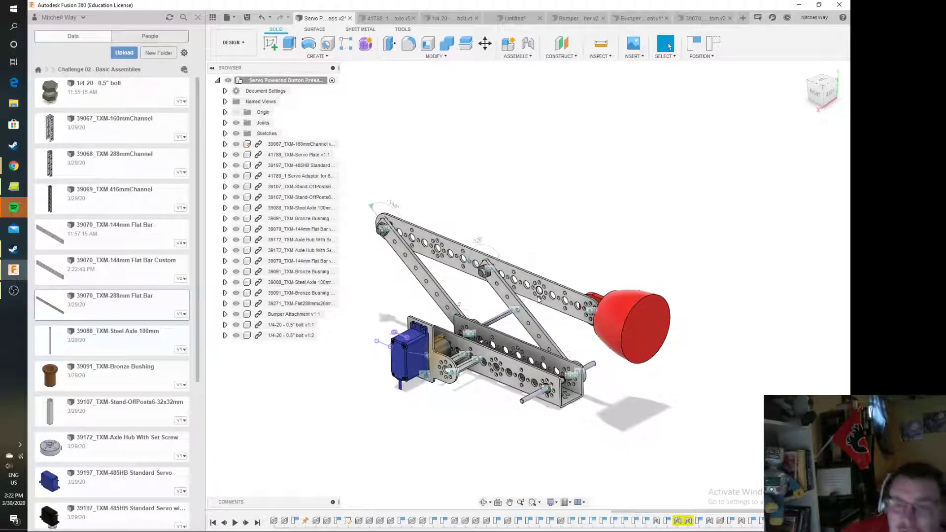
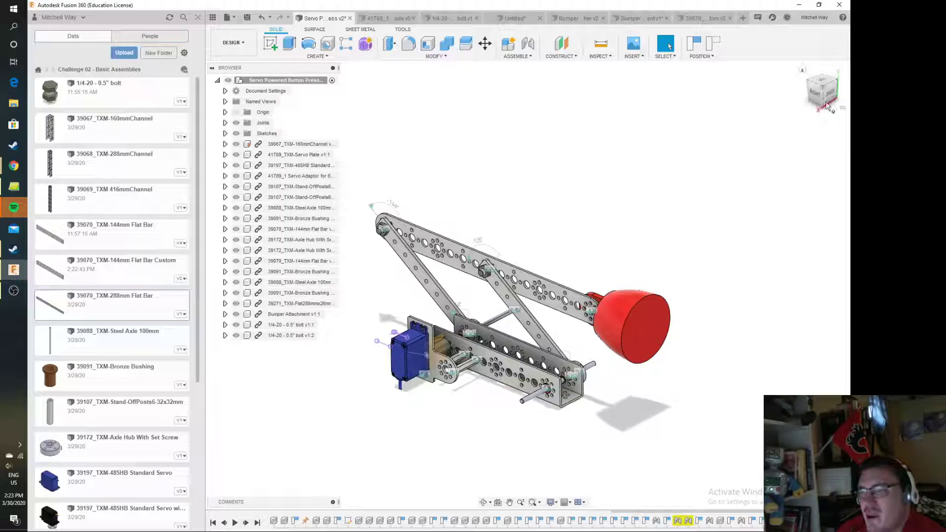
# Examine the servo adaptor between the channel and the servo from several angles, and look through the assembly timeline
pyautogui.moveTo(817, 99); pyautogui.dragTo(845, 88)
pyautogui.scroll(5, 619, 393)
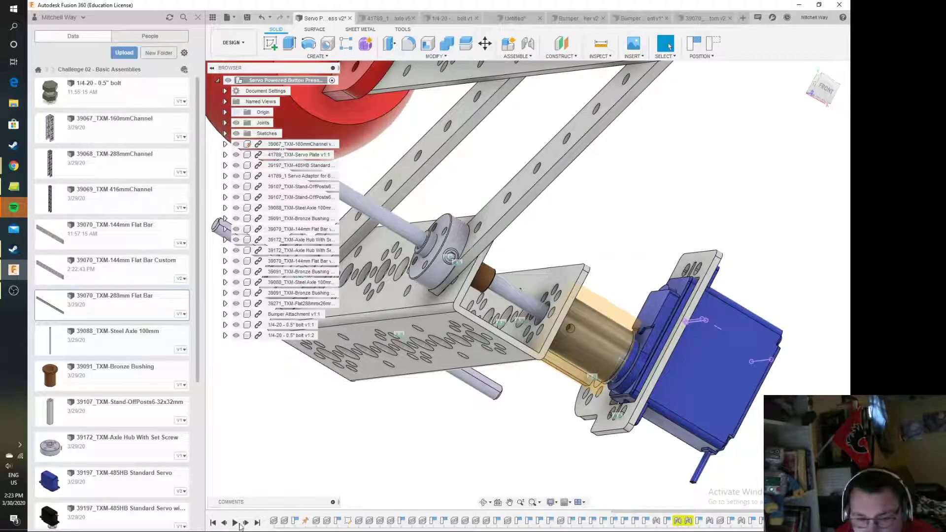
pyautogui.click(236, 524)
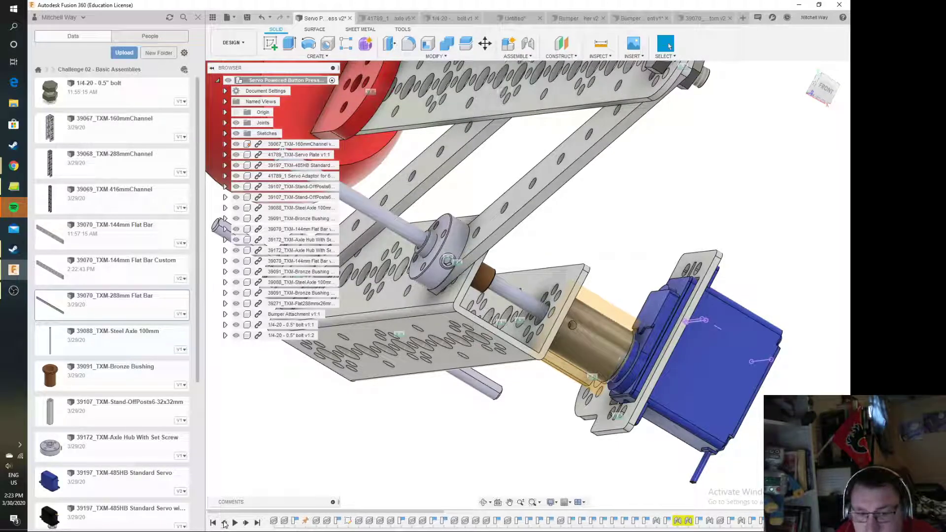
pyautogui.click(245, 523)
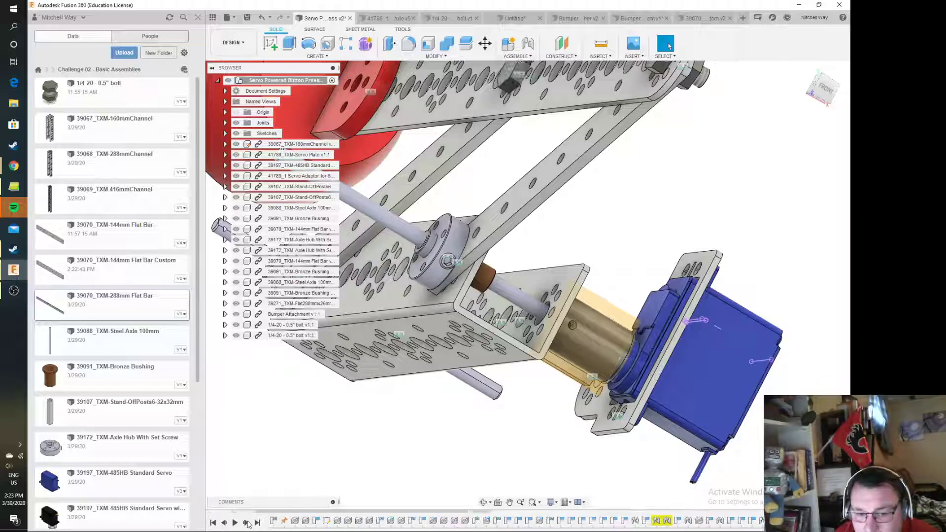
pyautogui.moveTo(274, 513); pyautogui.dragTo(567, 513)
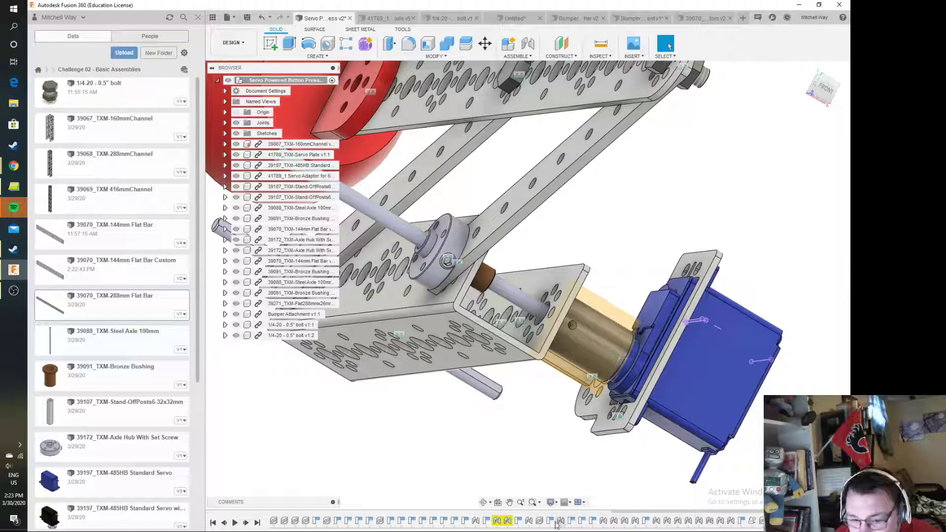
pyautogui.rightClick(613, 315)
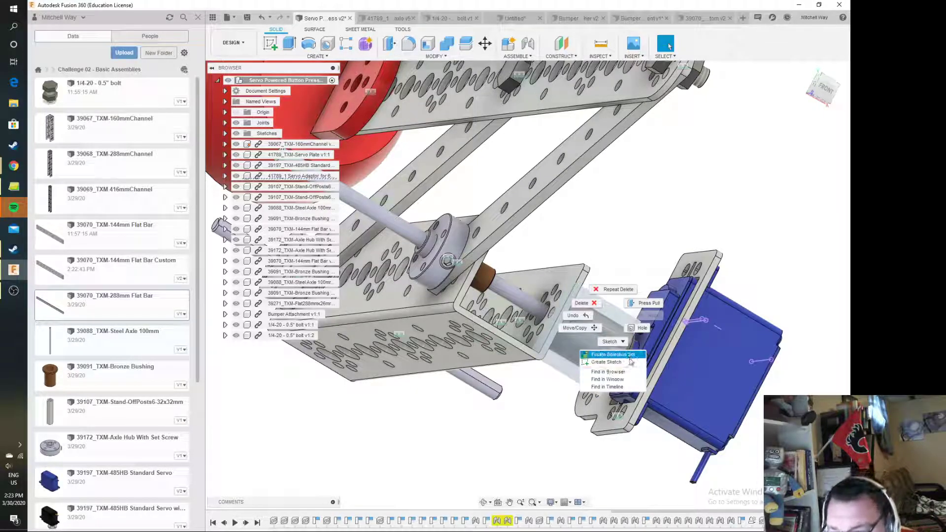
pyautogui.click(759, 278)
pyautogui.moveTo(823, 90); pyautogui.dragTo(816, 138)
pyautogui.scroll(-2, 697, 321)
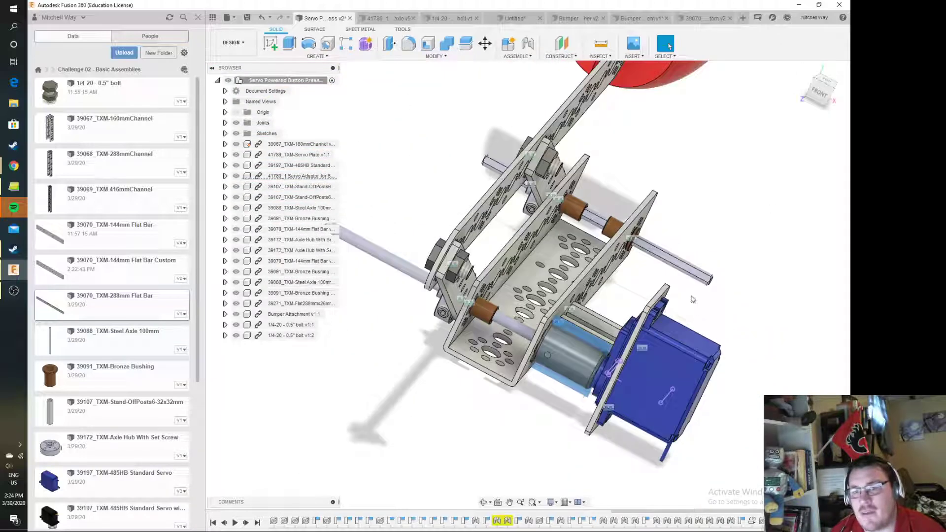
pyautogui.scroll(2, 497, 354)
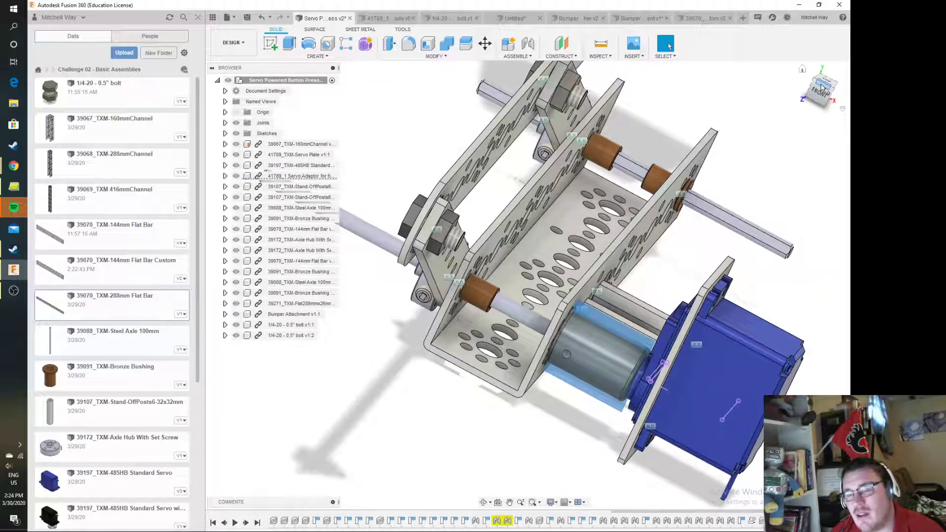
pyautogui.click(822, 89)
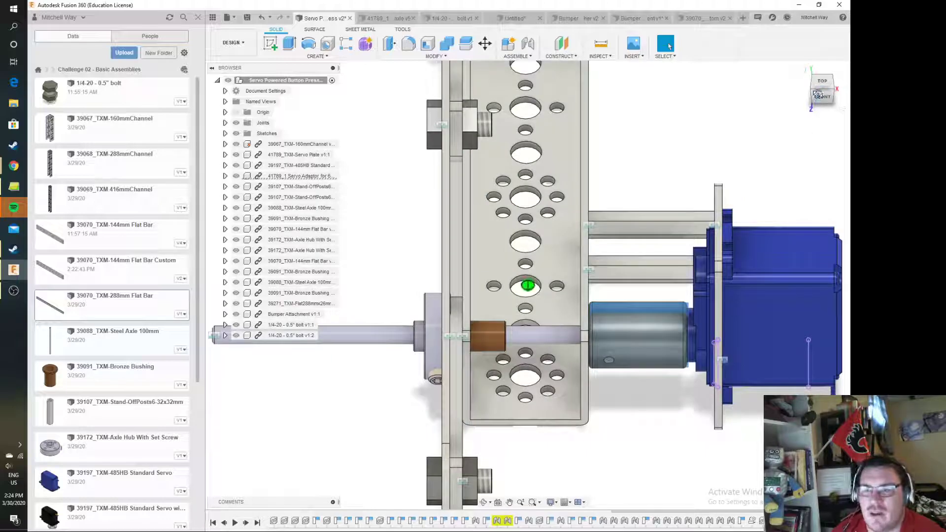
pyautogui.click(818, 94)
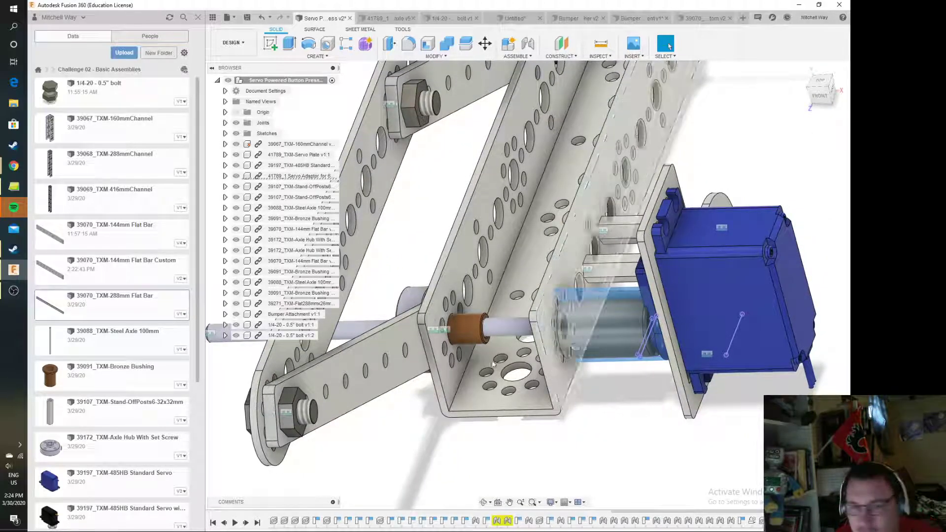
# Open the black 39197_TXM-485HB Standard Servo part from the project files and inspect its round output horn
pyautogui.scroll(-3, 167, 430)
pyautogui.moveTo(127, 337); pyautogui.dragTo(369, 326)
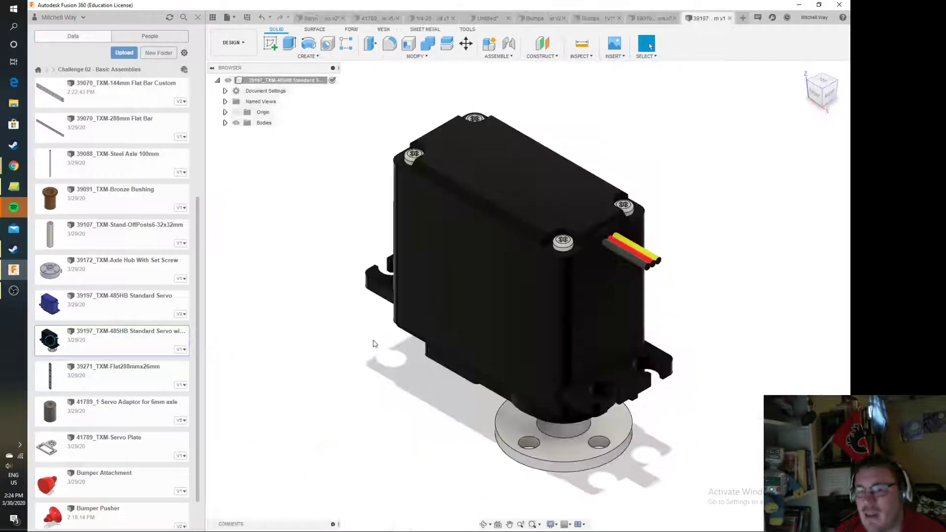
pyautogui.click(823, 109)
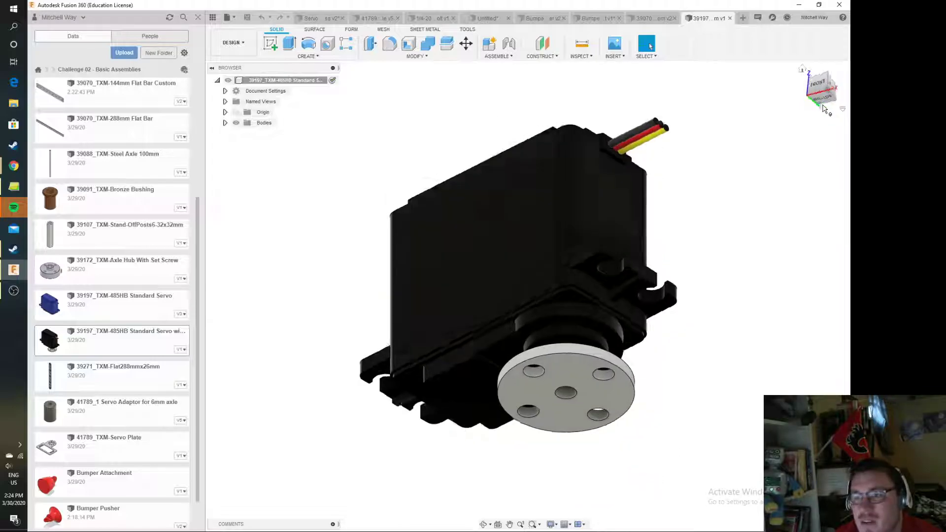
pyautogui.moveTo(831, 88)
pyautogui.mouseDown()
pyautogui.moveTo(814, 158)
pyautogui.moveTo(824, 91)
pyautogui.mouseUp()
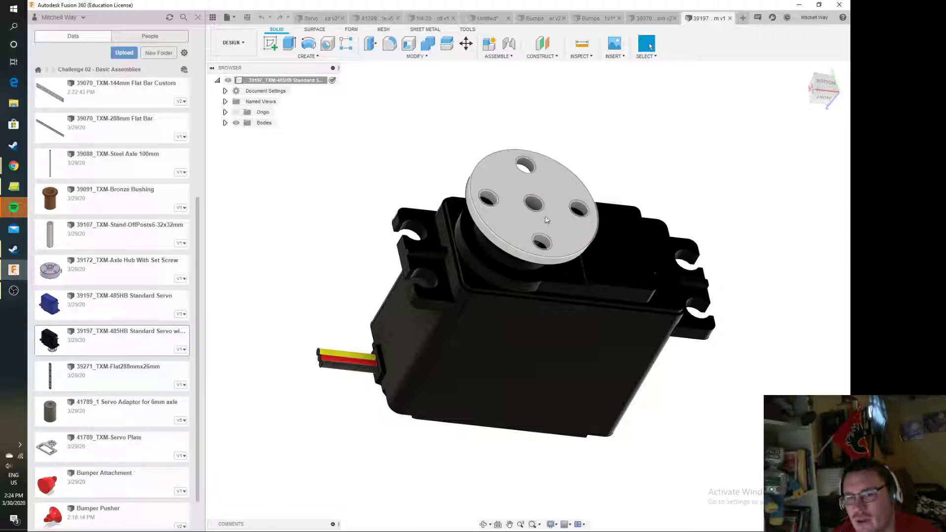
pyautogui.keyDown('shift'); pyautogui.moveTo(800, 87); pyautogui.dragTo(807, 72, button='middle'); pyautogui.keyUp('shift')
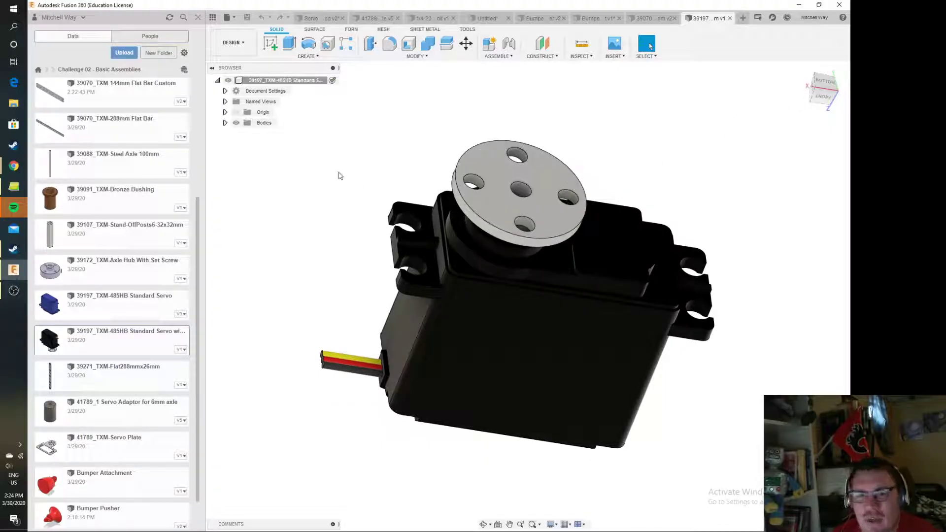
# Identify the black servo's two bodies and hide Body2, the round output horn
pyautogui.click(225, 122)
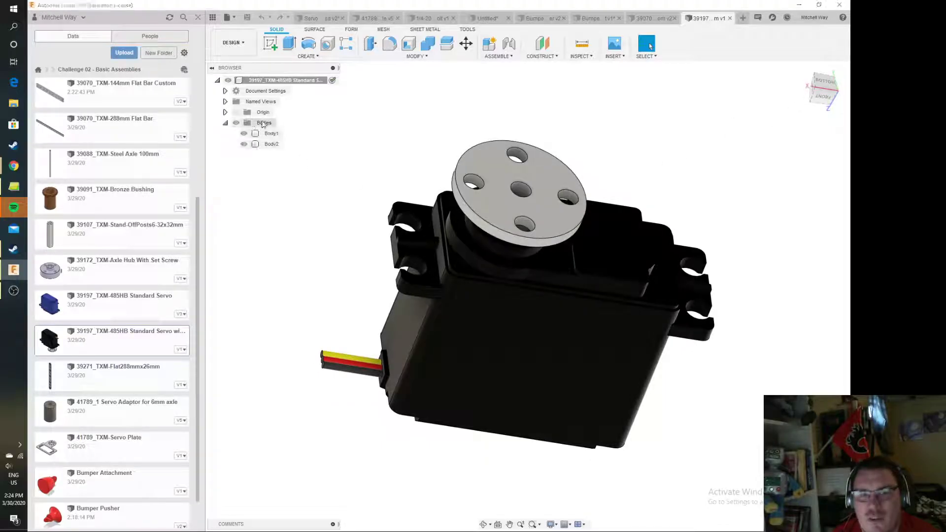
pyautogui.click(272, 144)
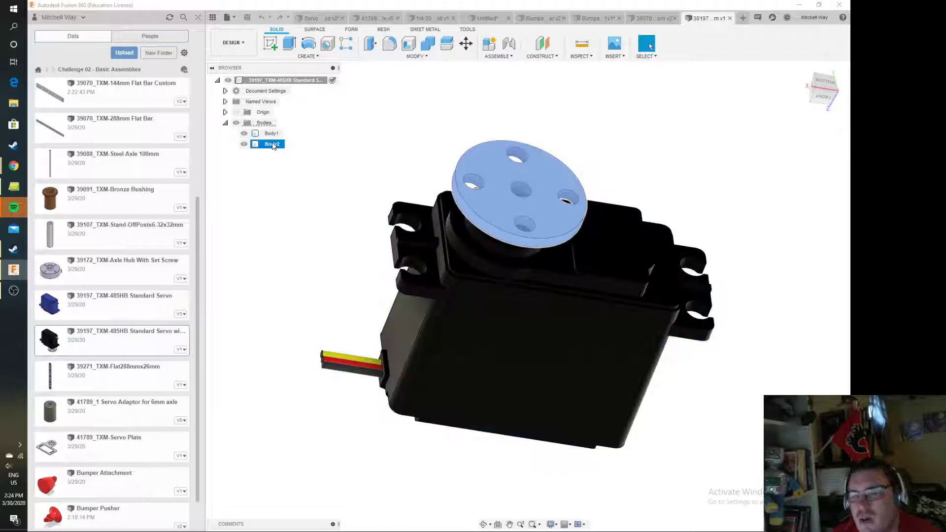
pyautogui.click(272, 134)
pyautogui.click(272, 143)
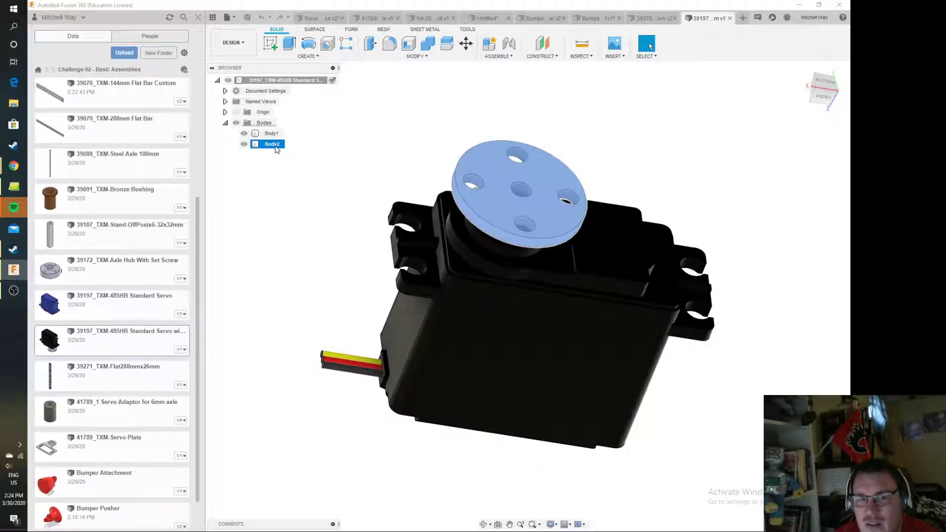
pyautogui.click(244, 144)
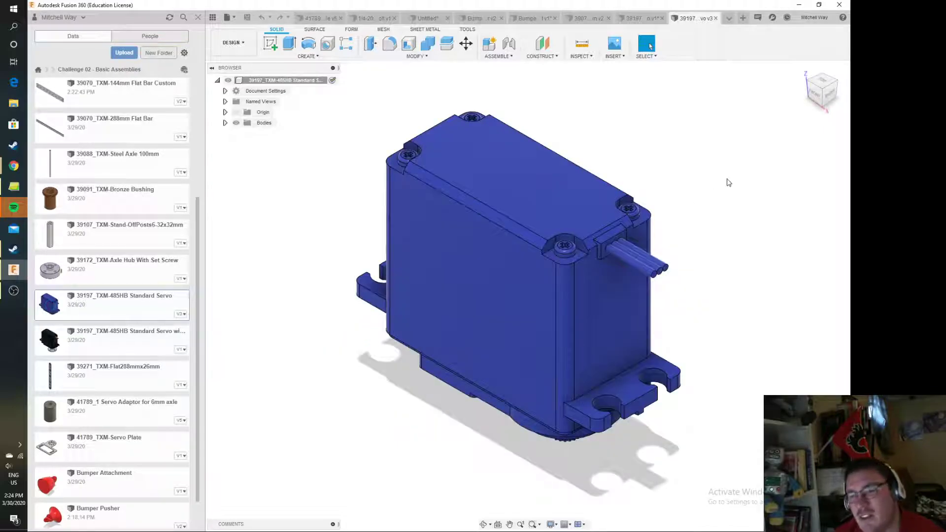
# Open the blue 39197_TXM-485HB Standard Servo part and compare its splined output shaft with the black servo's output
pyautogui.keyDown('shift'); pyautogui.moveTo(762, 69); pyautogui.dragTo(699, 20, button='middle'); pyautogui.keyUp('shift')
pyautogui.keyDown('shift'); pyautogui.moveTo(739, 148); pyautogui.dragTo(669, 179, button='middle'); pyautogui.keyUp('shift')
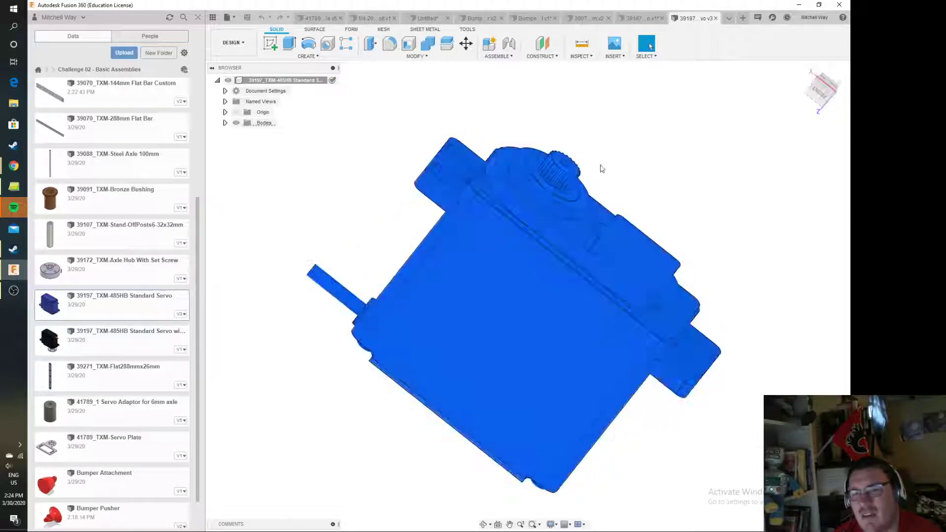
pyautogui.scroll(3, 582, 169)
pyautogui.scroll(2, 492, 195)
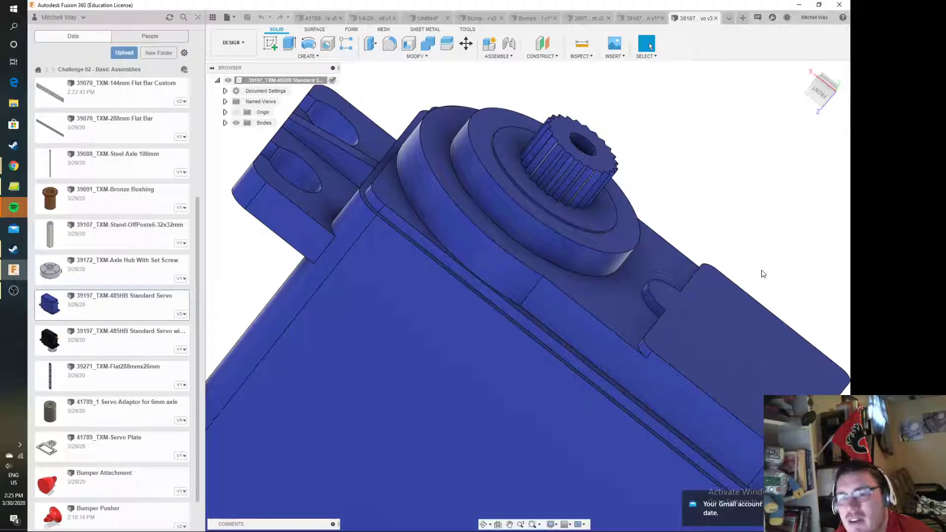
pyautogui.click(652, 20)
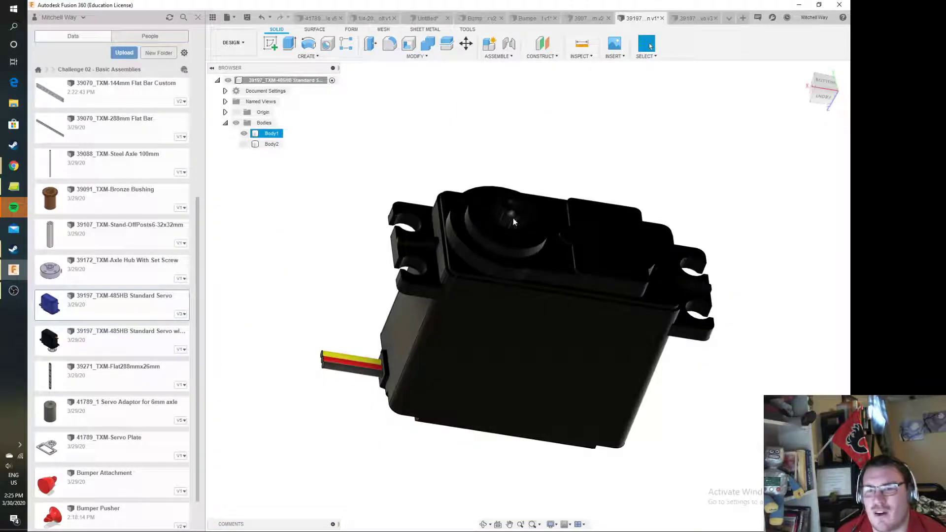
pyautogui.hotkey('ctrl', 'Tab')
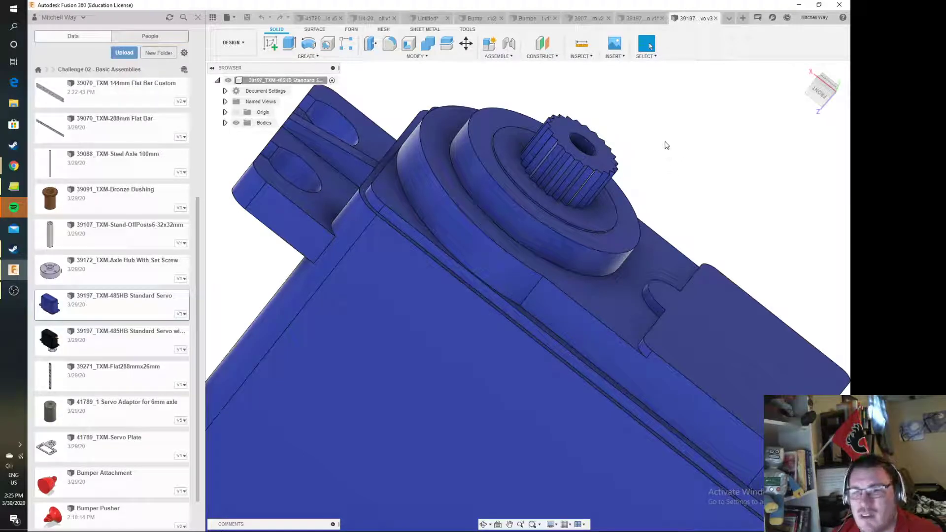
# Look through the open part documents, including the servo adaptor and the bolt, and return to the Servo Powered Button Press assembly
pyautogui.click(303, 19)
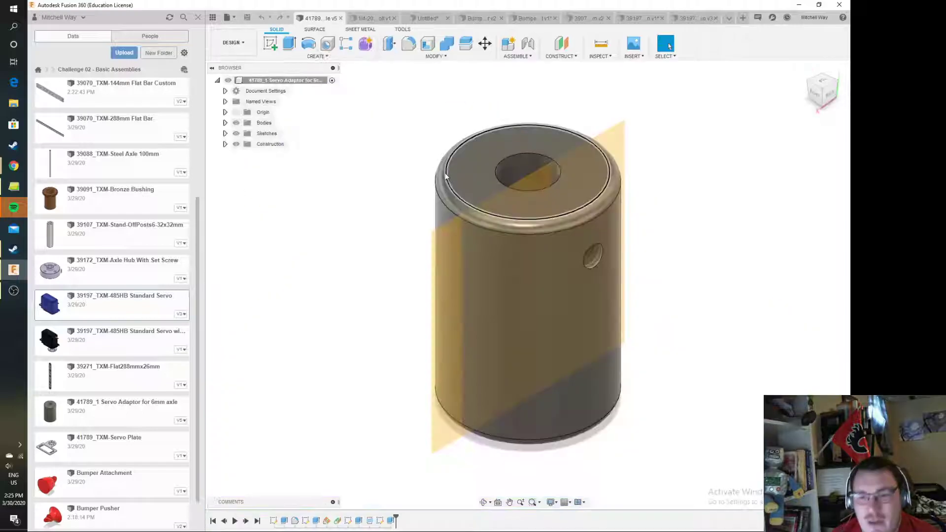
pyautogui.click(365, 19)
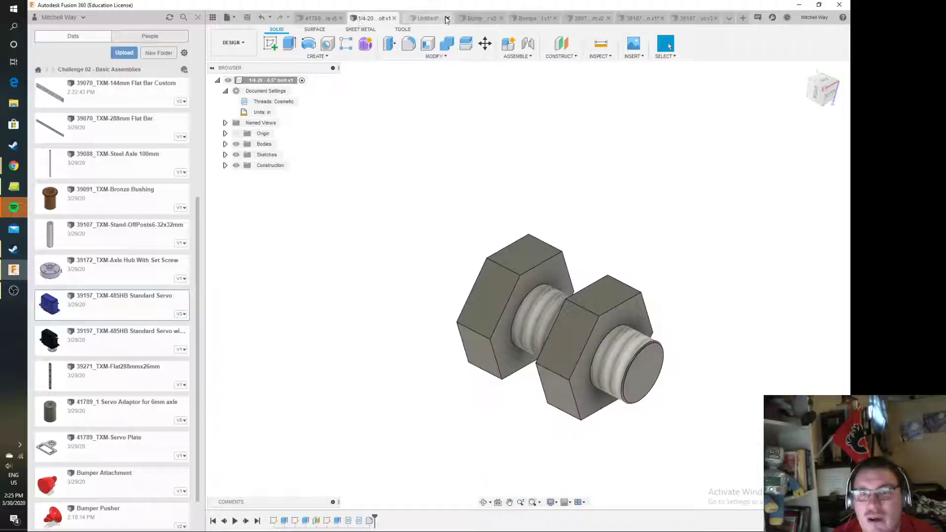
pyautogui.click(551, 20)
pyautogui.click(587, 19)
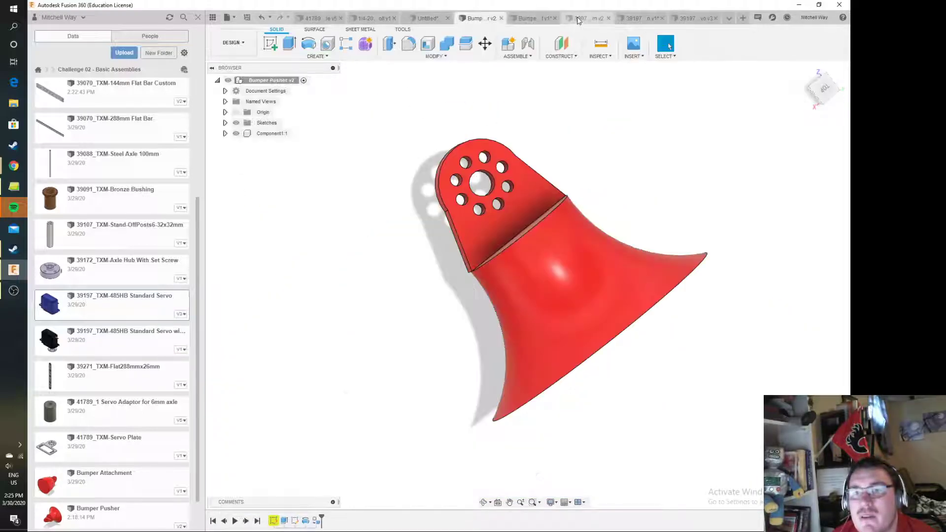
pyautogui.click(315, 18)
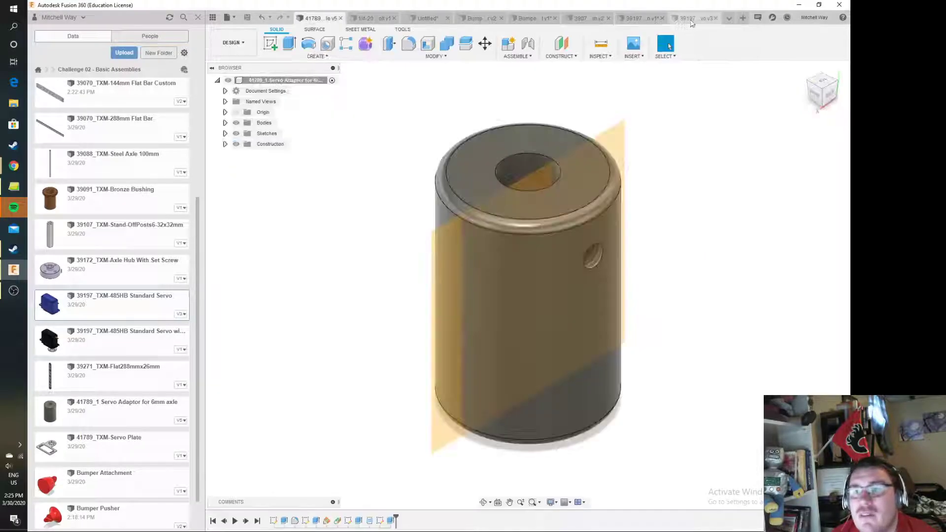
pyautogui.click(729, 19)
pyautogui.click(680, 32)
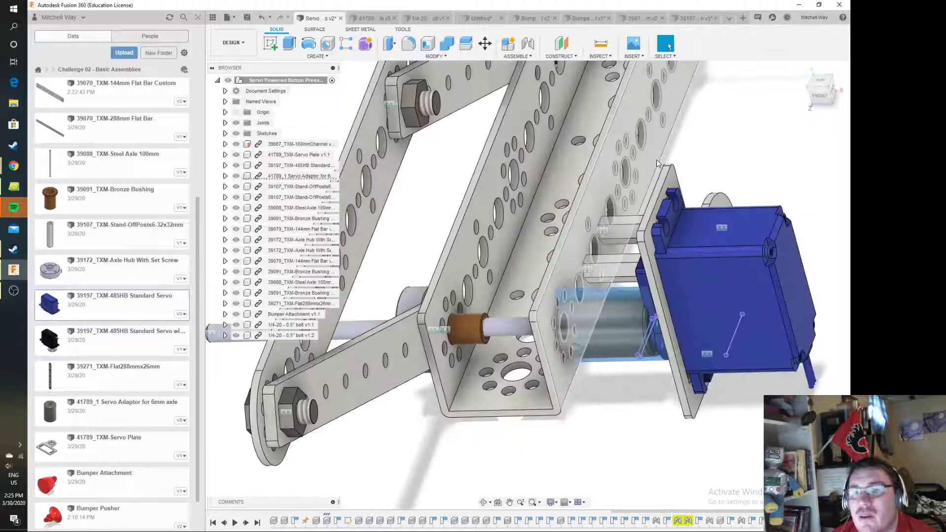
# Examine how the servo adaptor, steel axle, bronze bushing and axle hub line up through the channel
pyautogui.moveTo(827, 87); pyautogui.dragTo(823, 68)
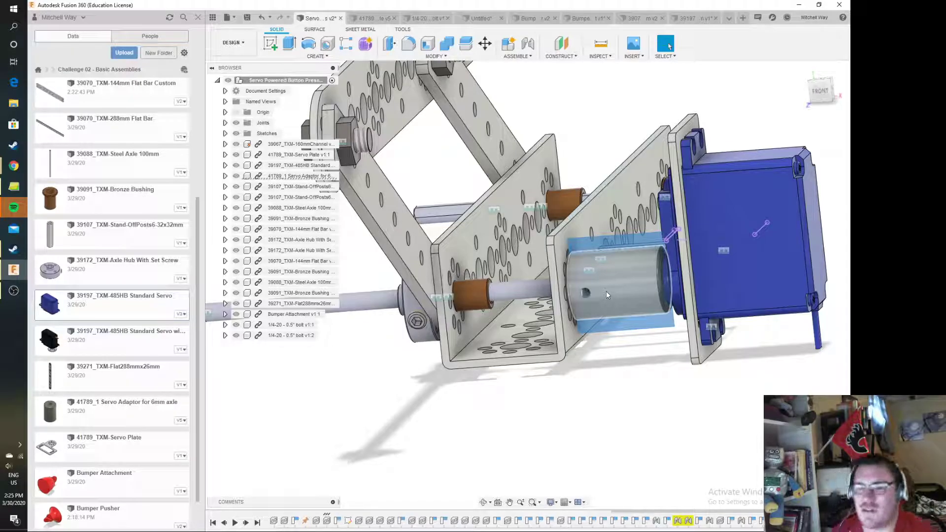
pyautogui.scroll(3, 600, 296)
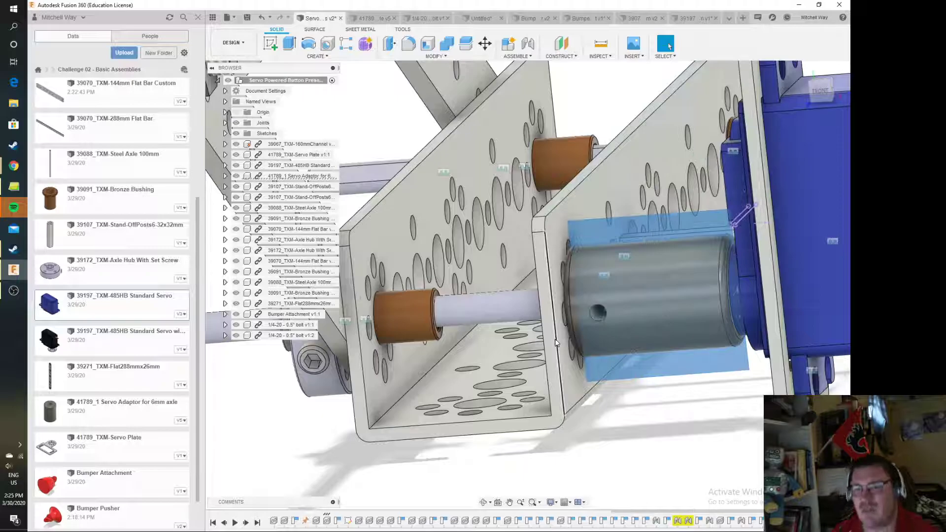
pyautogui.scroll(-3, 555, 343)
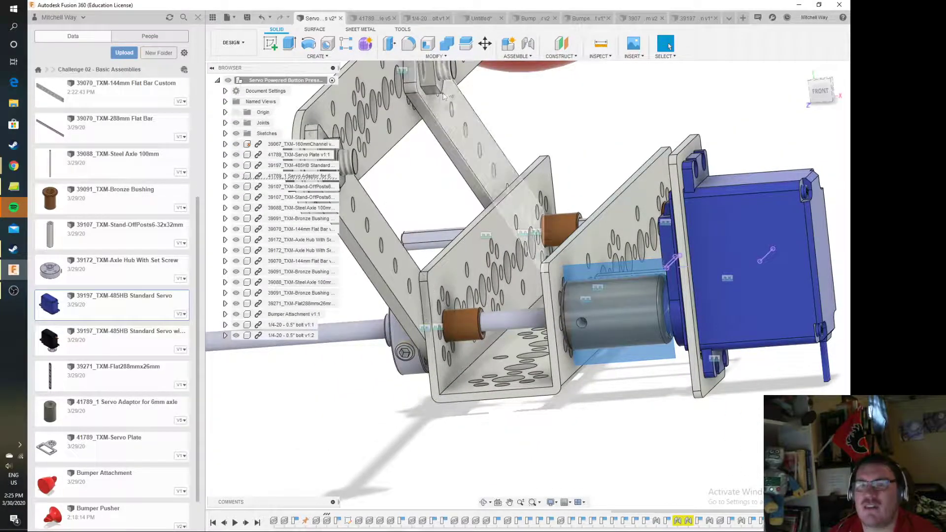
pyautogui.moveTo(419, 227); pyautogui.dragTo(444, 280, button='middle')
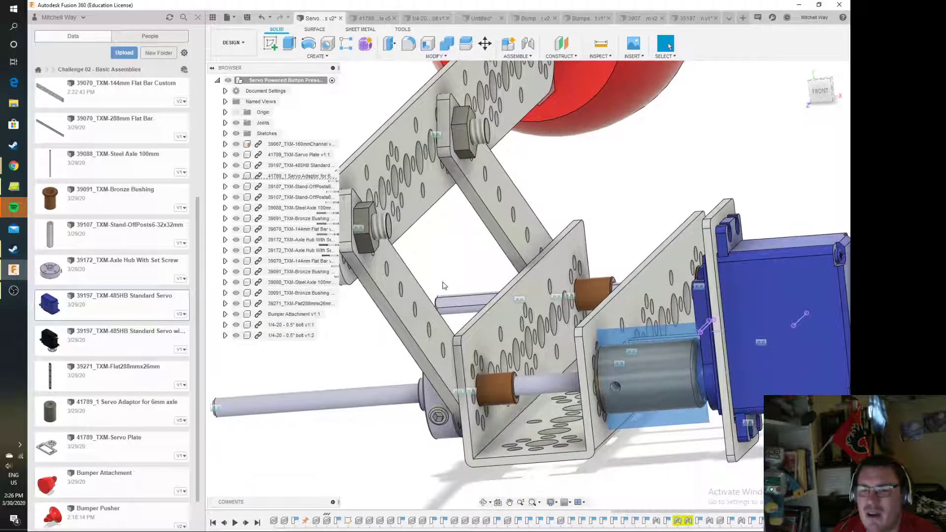
pyautogui.moveTo(484, 393); pyautogui.dragTo(528, 356, button='middle')
pyautogui.moveTo(822, 93); pyautogui.dragTo(839, 84)
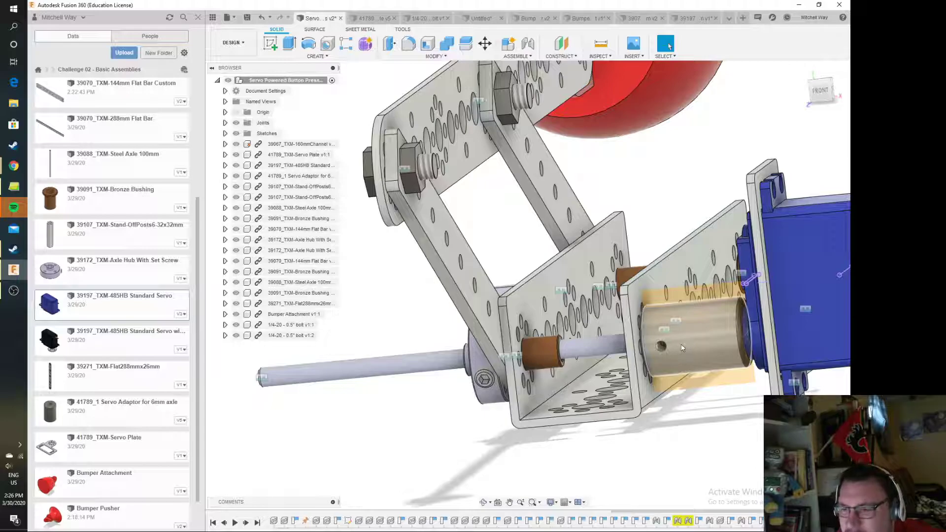
pyautogui.moveTo(818, 93)
pyautogui.mouseDown()
pyautogui.moveTo(834, 103)
pyautogui.moveTo(815, 119)
pyautogui.mouseUp()
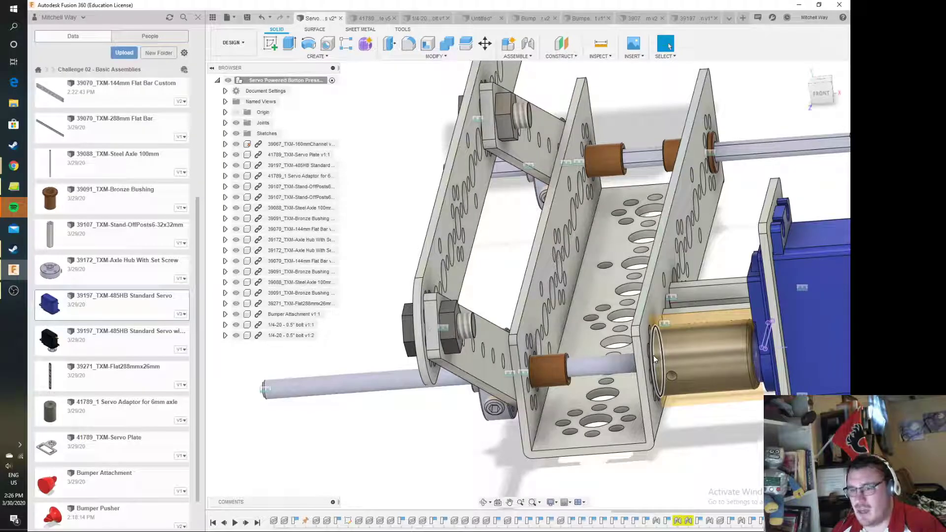
# Rotate the servo adaptor to swing the linked flat bars and bumper, and inspect the linkage from the axle hub side
pyautogui.moveTo(653, 356); pyautogui.dragTo(656, 375)
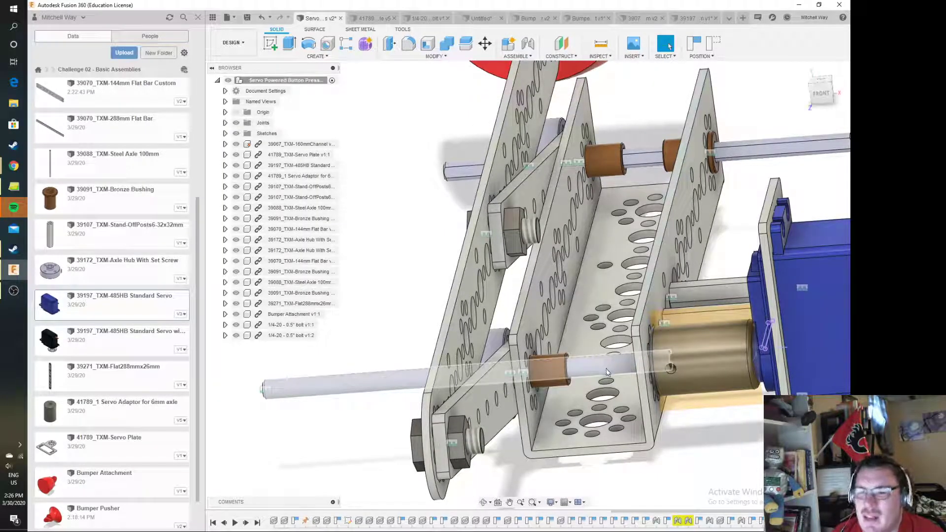
pyautogui.scroll(-3, 607, 262)
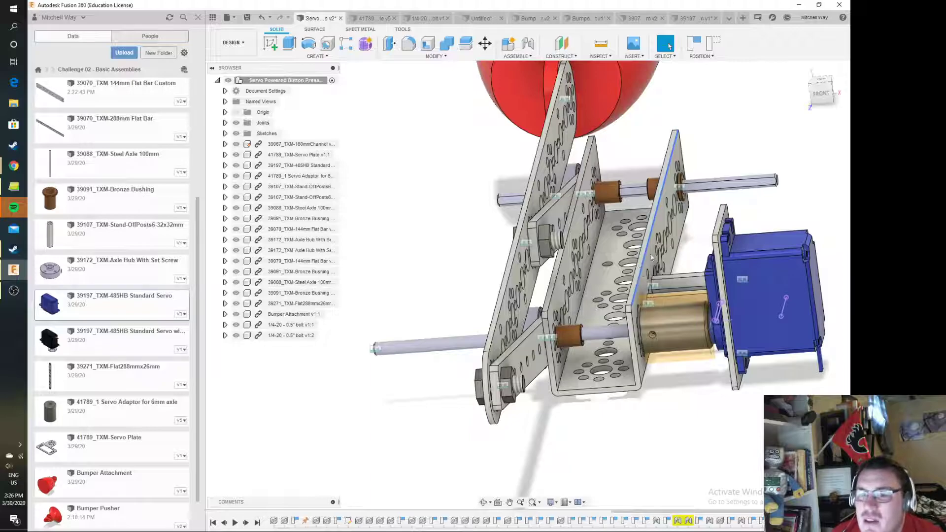
pyautogui.moveTo(831, 93)
pyautogui.mouseDown()
pyautogui.moveTo(848, 89)
pyautogui.moveTo(806, 100)
pyautogui.moveTo(822, 93)
pyautogui.mouseUp()
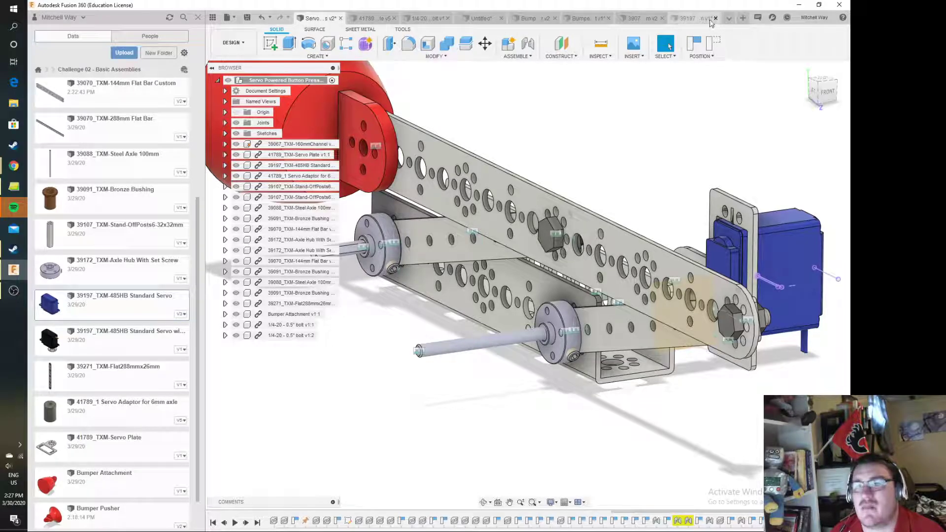
# Create a new design and save it as Button Presser assembly in the Challenge 02 - Basic Assemblies folder
pyautogui.click(228, 19)
pyautogui.click(261, 33)
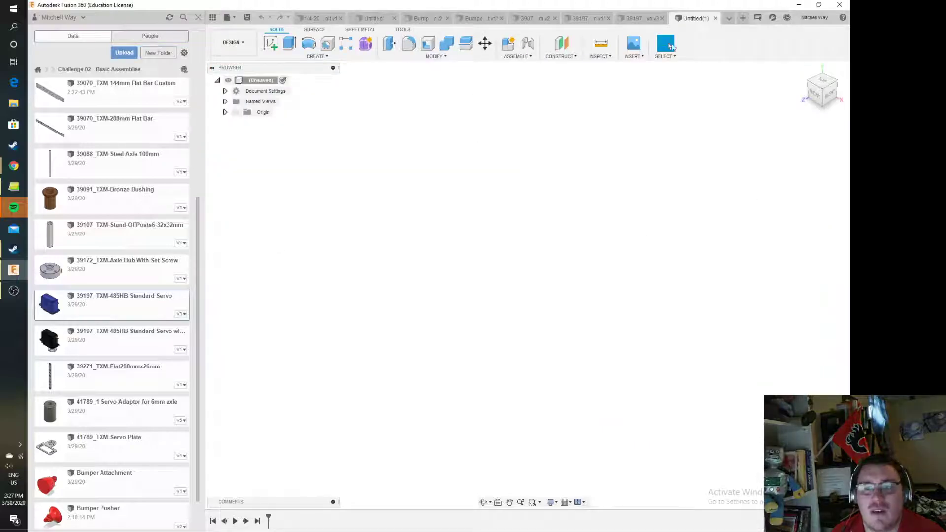
pyautogui.click(246, 18)
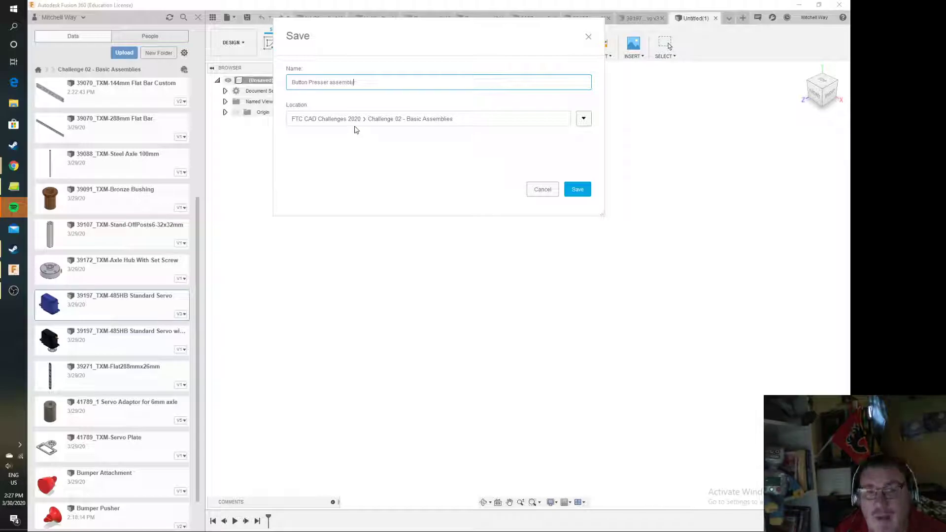
pyautogui.click(586, 192)
# Insert the 39067_TXM-160mmChannel part into the new assembly and accept its placement
pyautogui.scroll(3, 126, 250)
pyautogui.moveTo(104, 130); pyautogui.dragTo(558, 329)
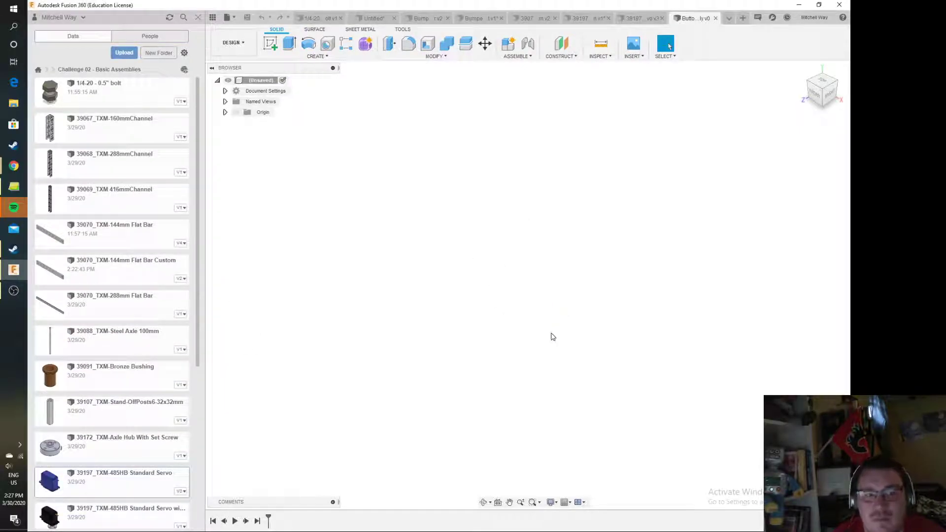
pyautogui.moveTo(539, 239); pyautogui.dragTo(528, 310)
pyautogui.click(774, 340)
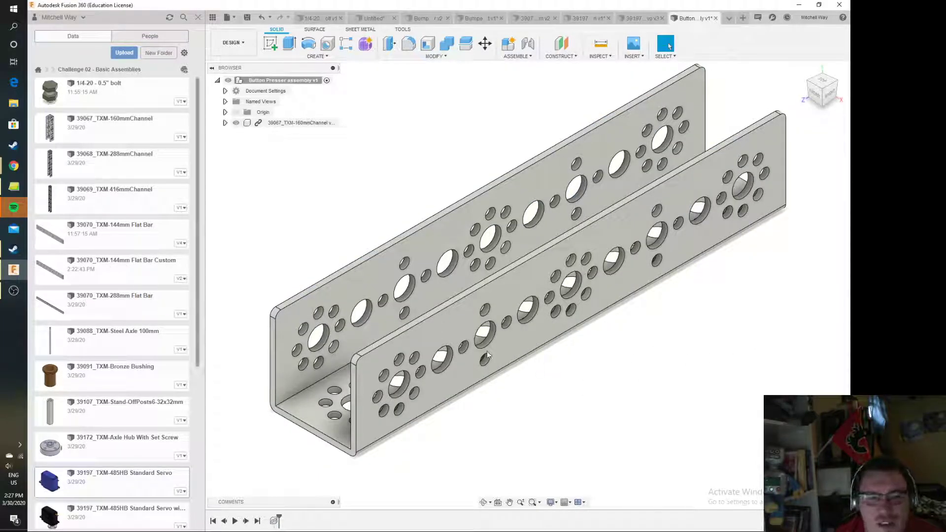
# Insert the 39070_TXM-144mm Flat Bar Custom part beside the channel, rotated 90 degrees about Z to stand upright
pyautogui.scroll(5, 480, 372)
pyautogui.scroll(-6, 480, 372)
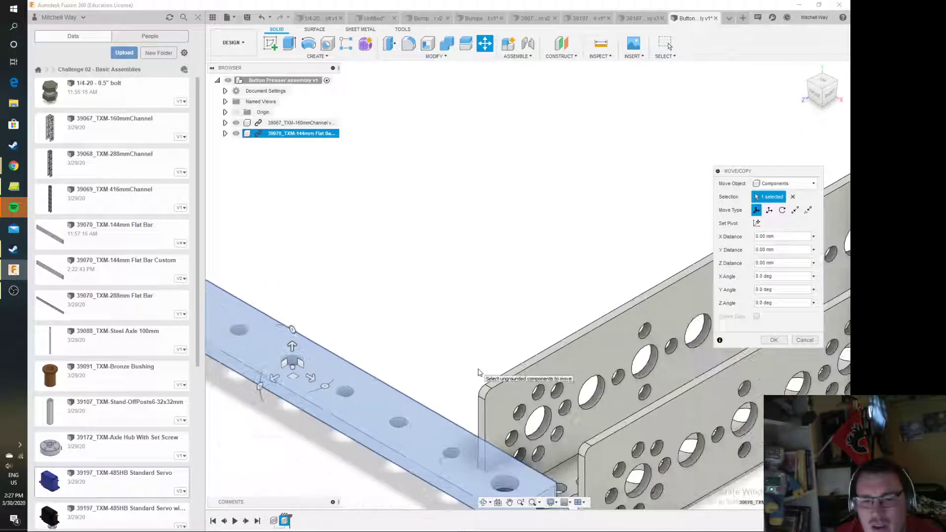
pyautogui.moveTo(373, 328); pyautogui.dragTo(354, 358)
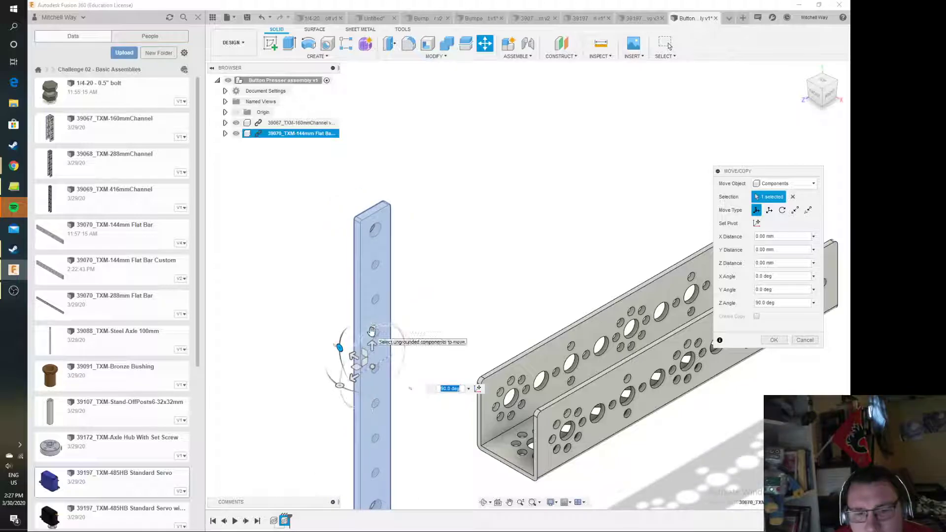
pyautogui.moveTo(451, 268); pyautogui.dragTo(436, 210, button='middle')
pyautogui.click(772, 341)
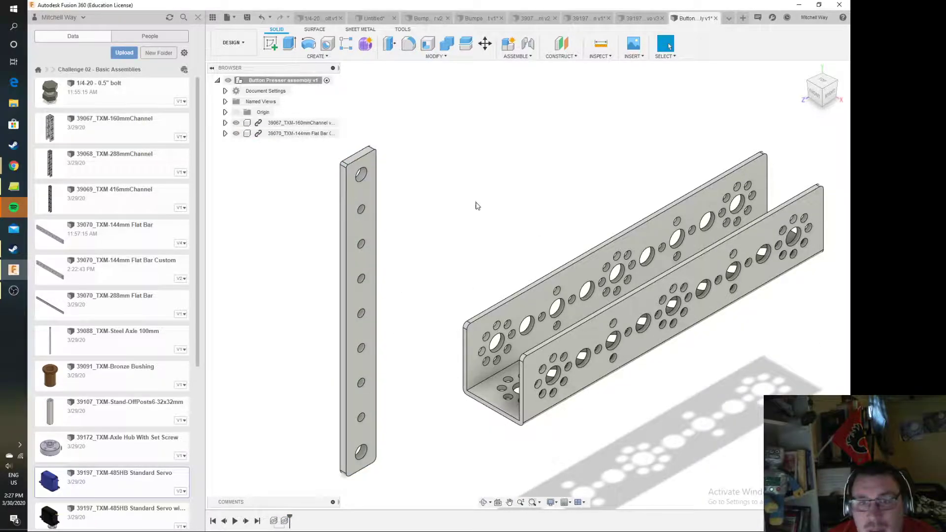
# Measure the large hole at the lower end of the upright flat bar
pyautogui.click(594, 41)
pyautogui.click(362, 459)
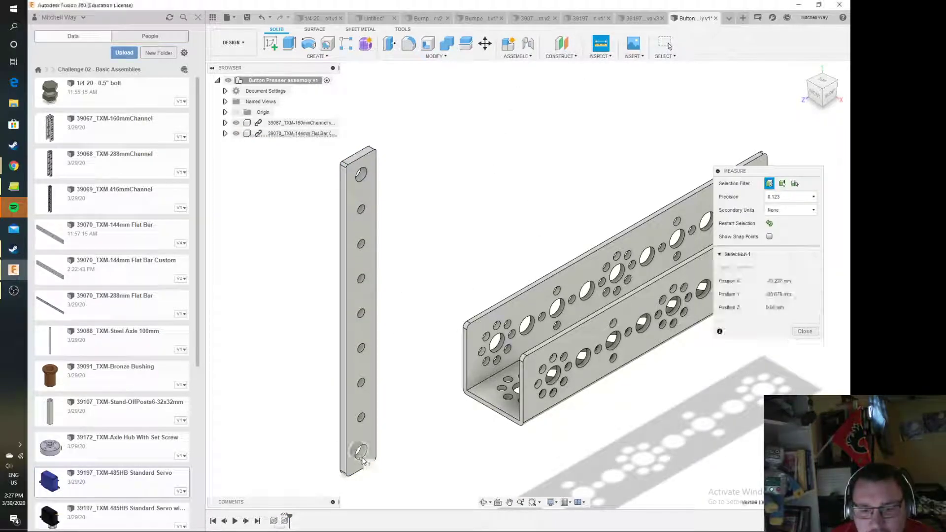
pyautogui.click(367, 457)
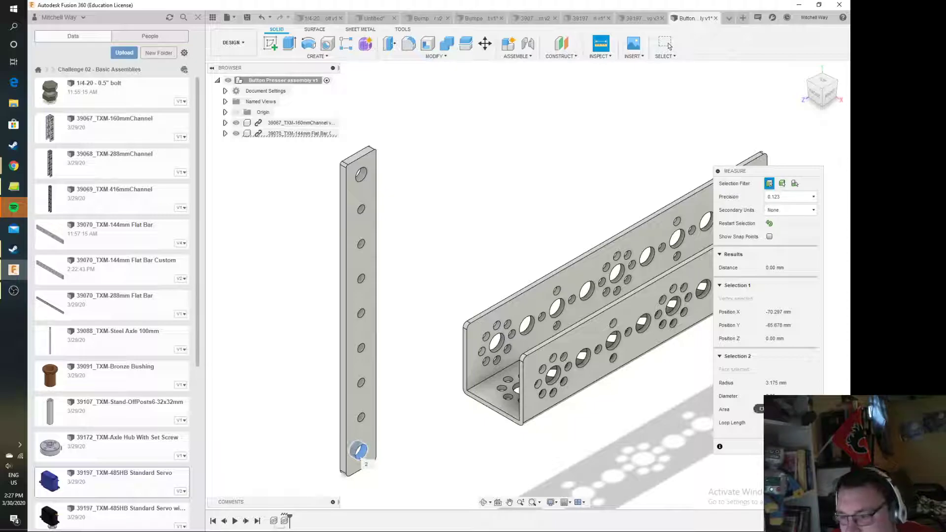
pyautogui.click(665, 43)
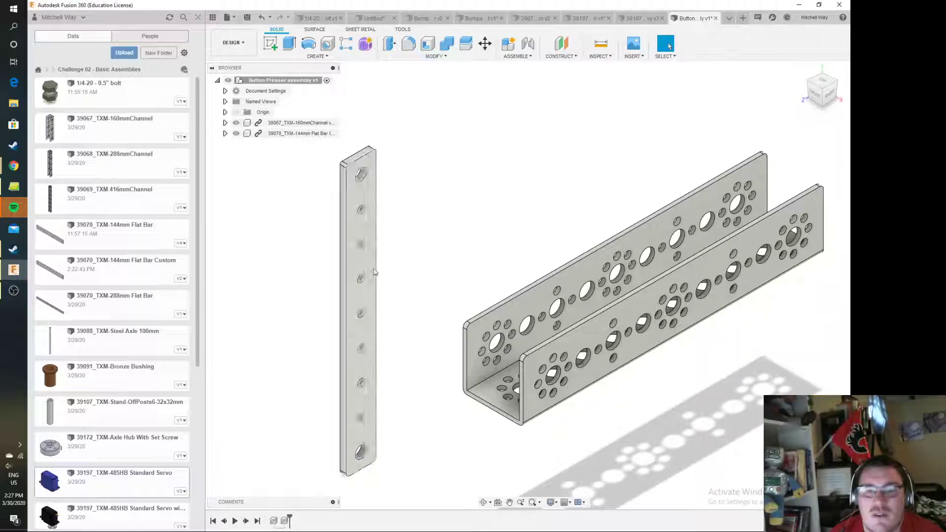
# Rotate the flat bar component about its Y axis with Move/Copy
pyautogui.click(485, 43)
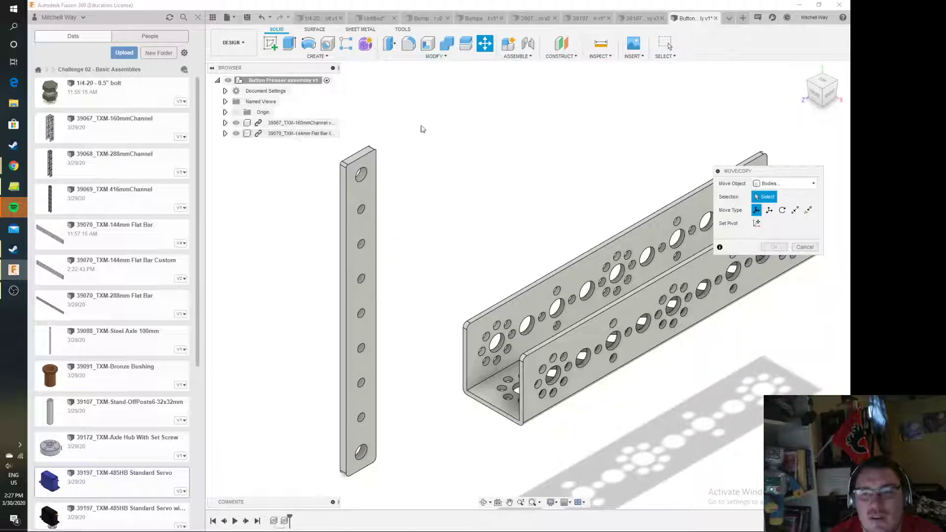
pyautogui.click(814, 245)
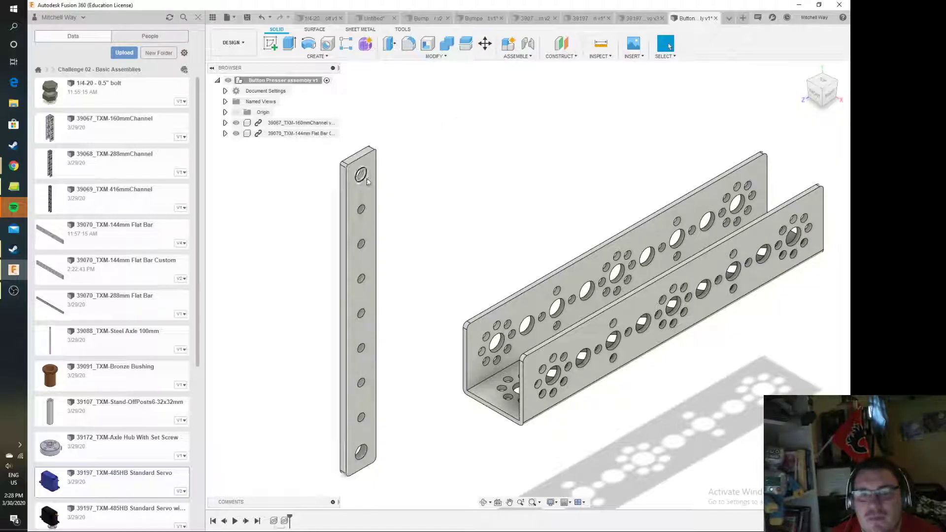
pyautogui.click(296, 133)
pyautogui.click(485, 43)
pyautogui.moveTo(359, 273); pyautogui.dragTo(358, 348)
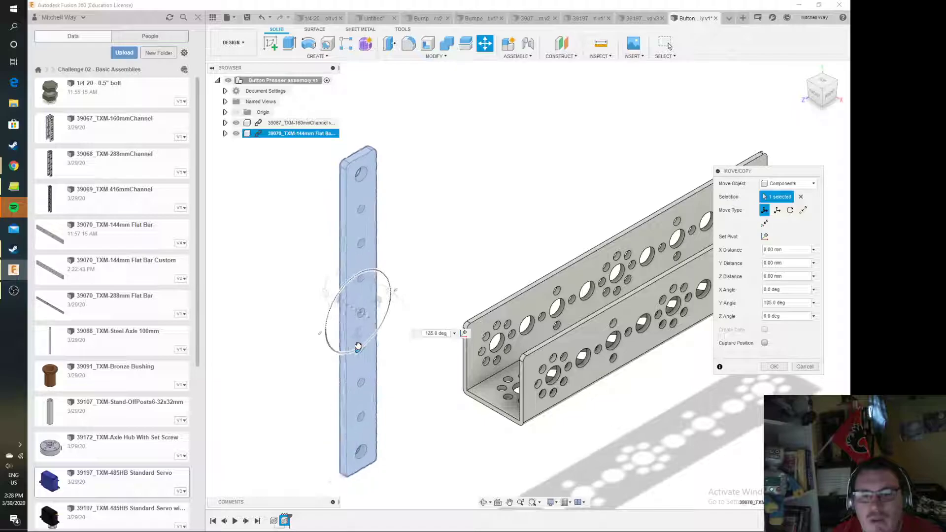
pyautogui.click(774, 367)
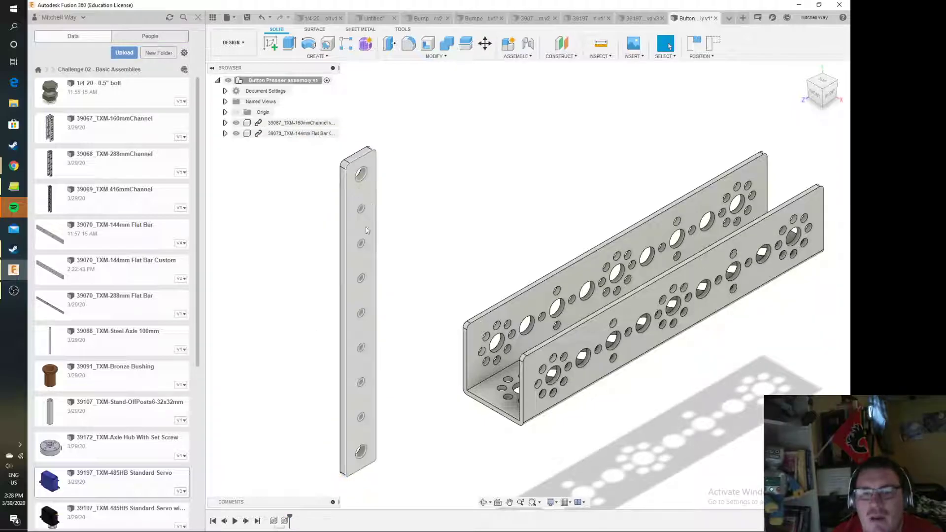
pyautogui.scroll(-3, 402, 290)
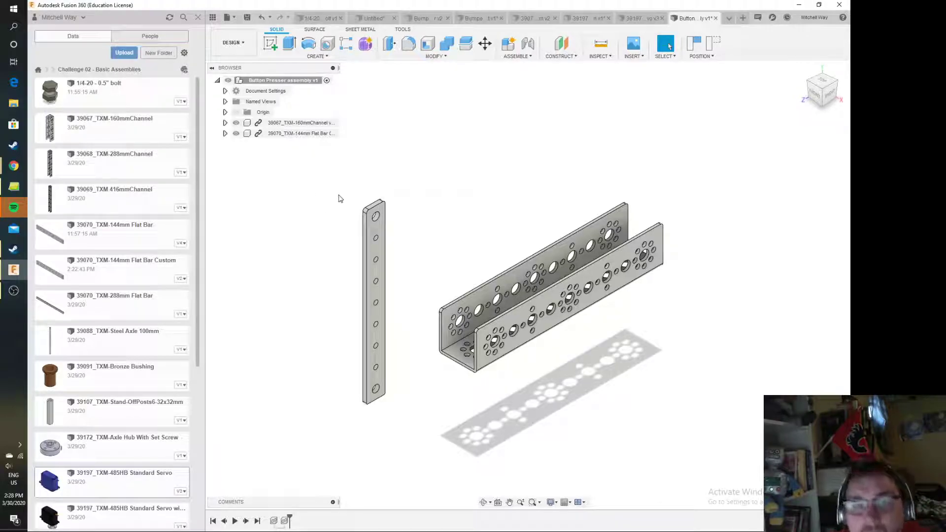
pyautogui.click(292, 134)
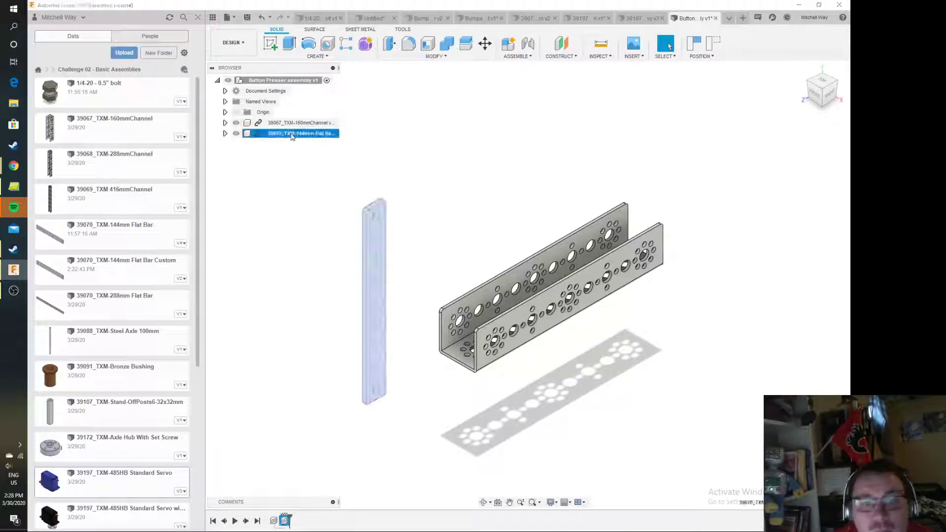
pyautogui.click(353, 188)
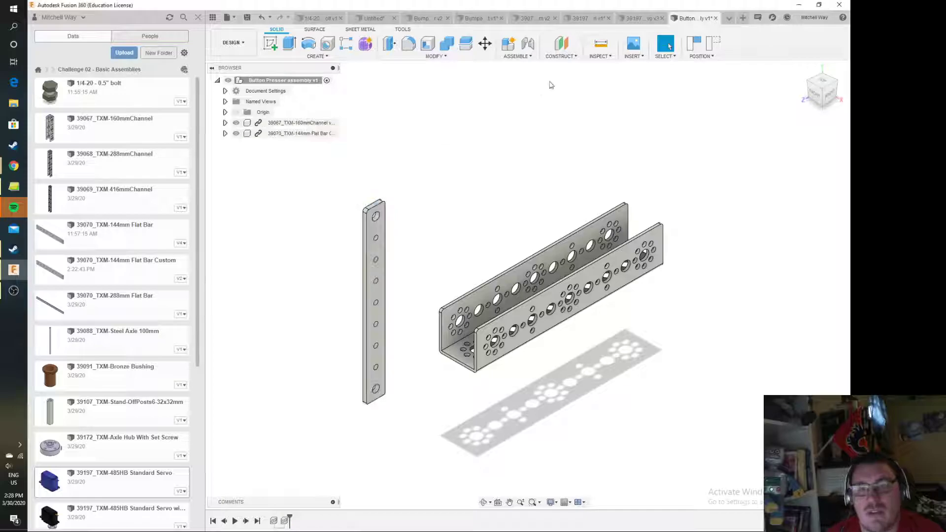
# Join the large hole at the channel's far end to the large hole at the flat bar's lower end
pyautogui.click(528, 44)
pyautogui.click(469, 270)
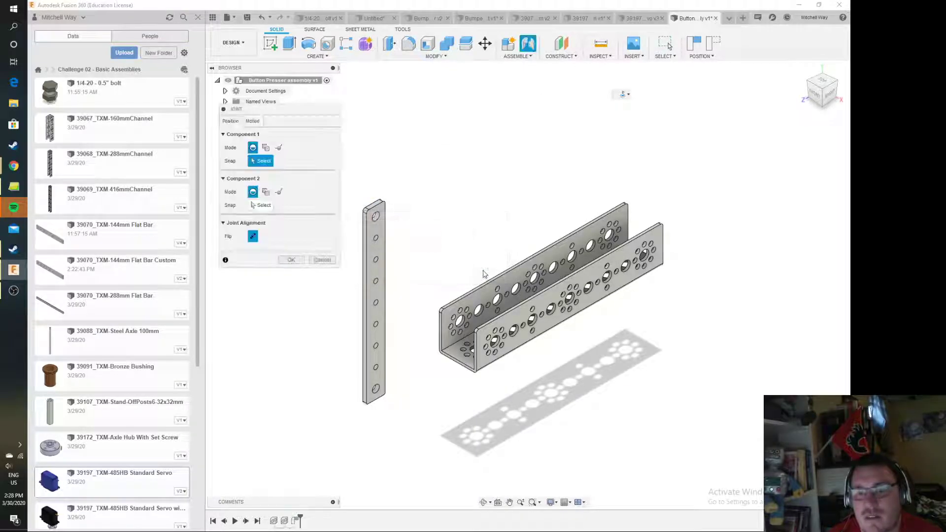
pyautogui.scroll(3, 615, 258)
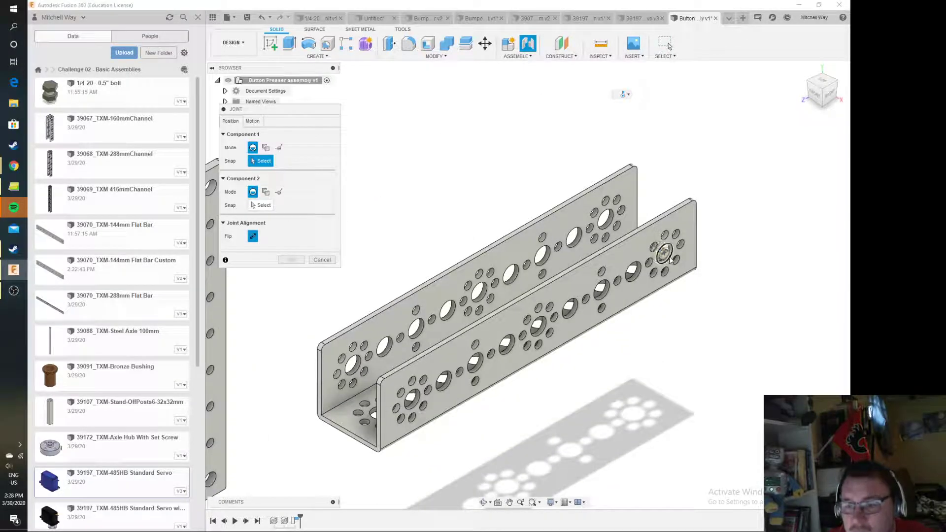
pyautogui.click(665, 258)
pyautogui.scroll(4, 377, 402)
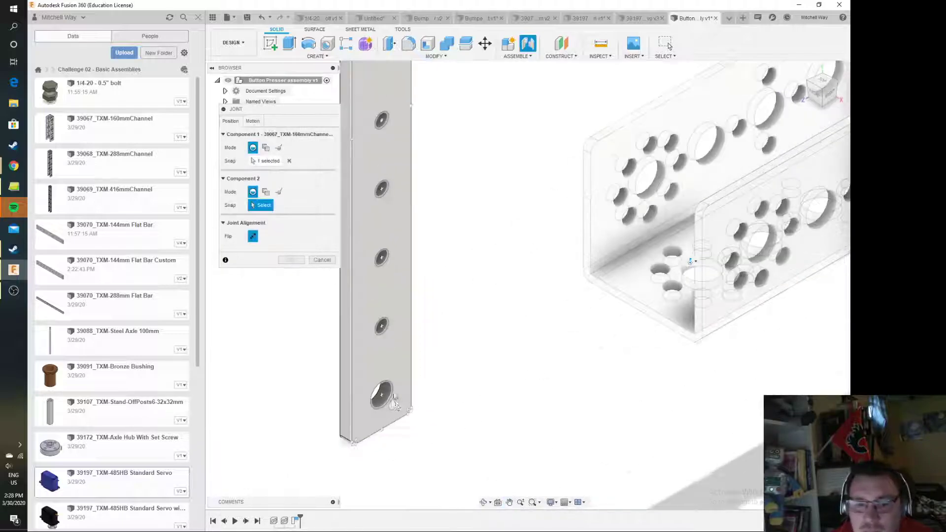
pyautogui.click(368, 393)
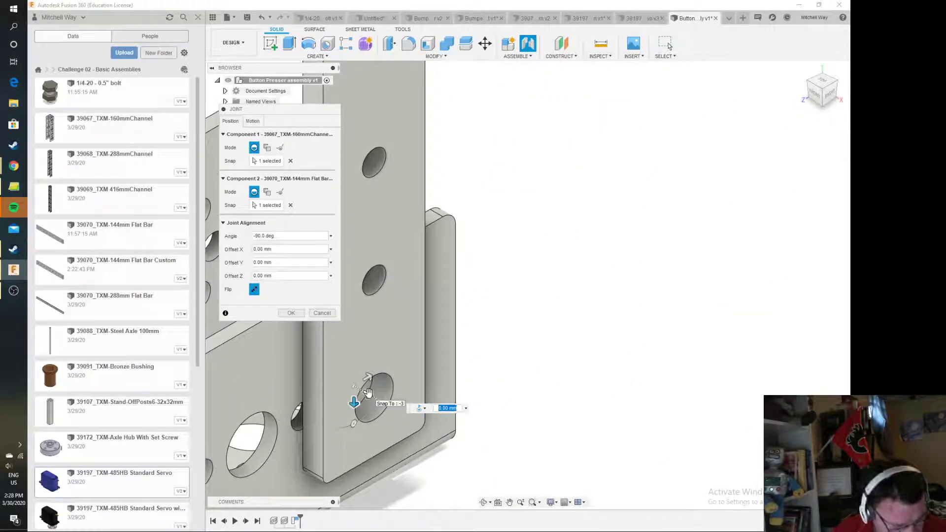
# Check the flat bar's alignment on the channel and accept the joint as revolute about the Z axis
pyautogui.scroll(3, 443, 393)
pyautogui.scroll(-6, 443, 393)
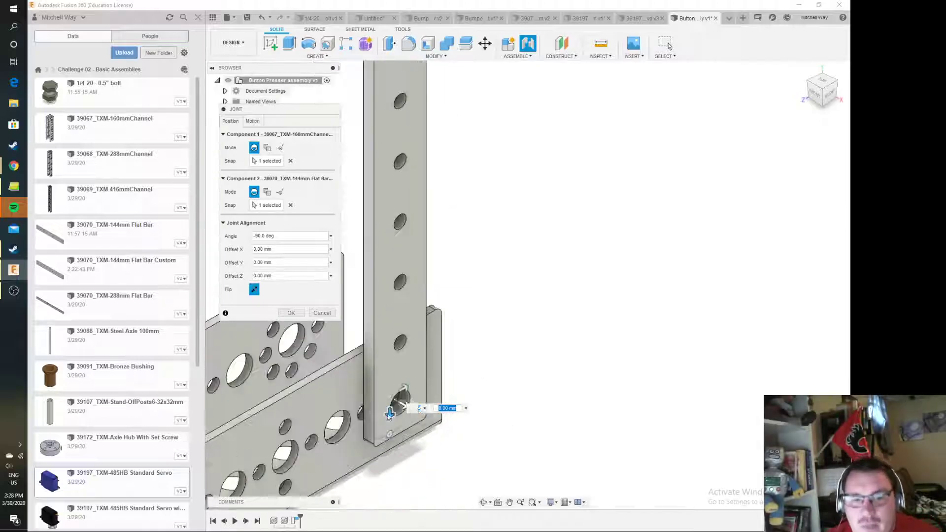
pyautogui.moveTo(443, 392); pyautogui.dragTo(580, 321, button='middle')
pyautogui.moveTo(471, 352); pyautogui.dragTo(526, 316, button='middle')
pyautogui.click(257, 124)
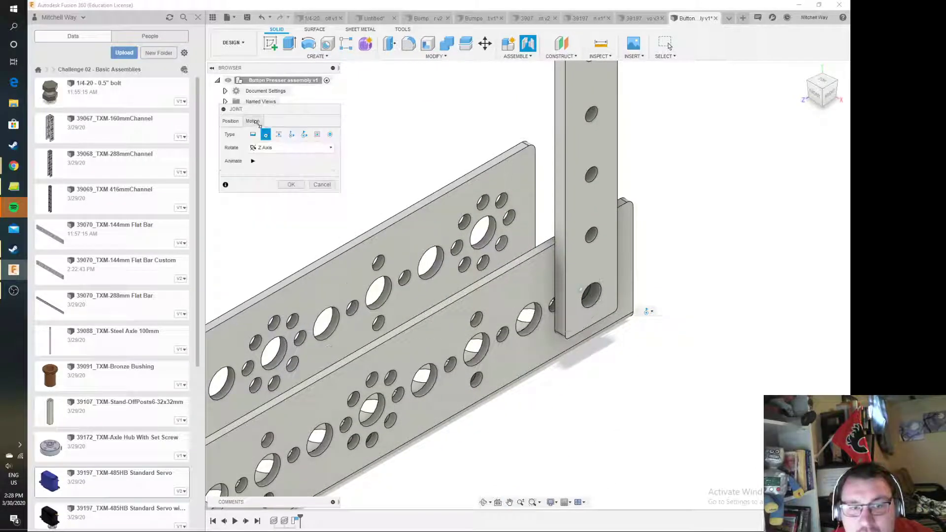
pyautogui.click(240, 121)
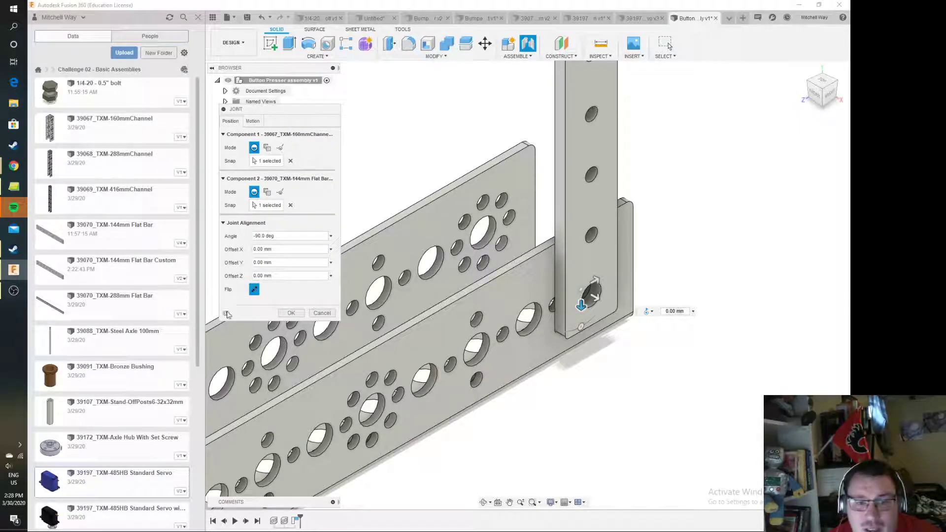
pyautogui.click(289, 313)
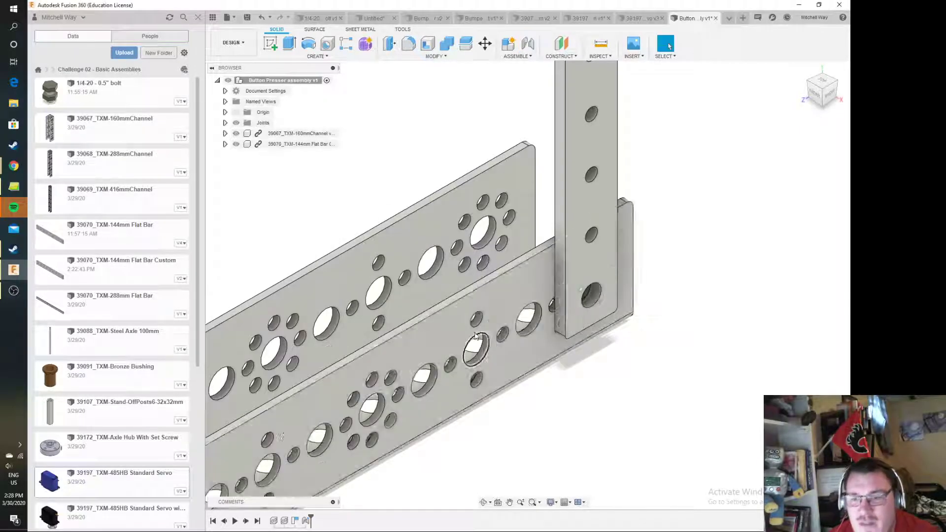
# Ground the 160 mm channel, capturing the current position, and swing the flat bar around its joint to tilt it
pyautogui.scroll(-5, 516, 146)
pyautogui.moveTo(516, 145); pyautogui.dragTo(576, 144)
pyautogui.rightClick(318, 133)
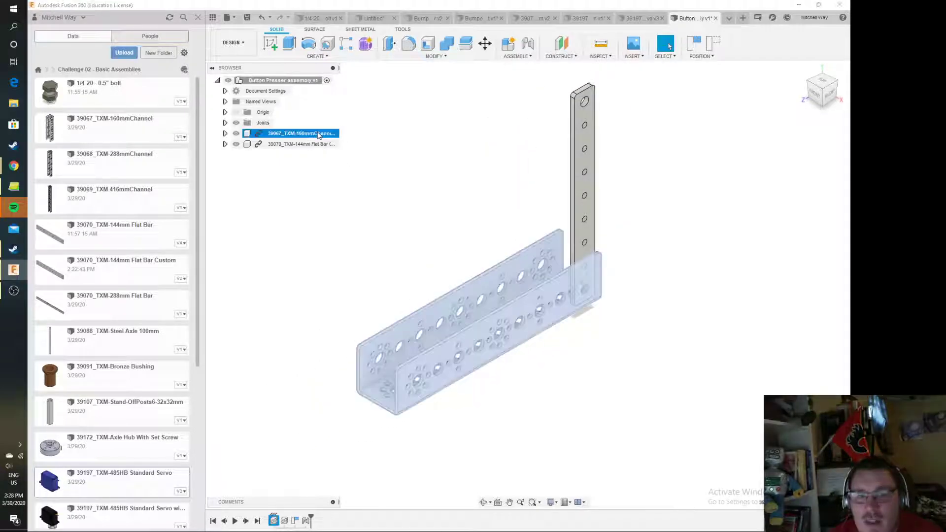
pyautogui.click(364, 140)
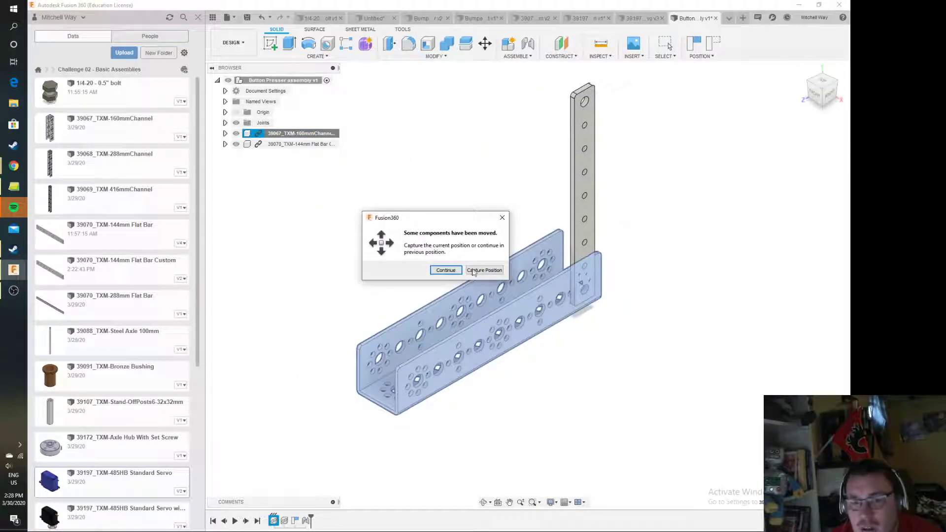
pyautogui.click(470, 270)
pyautogui.click(525, 187)
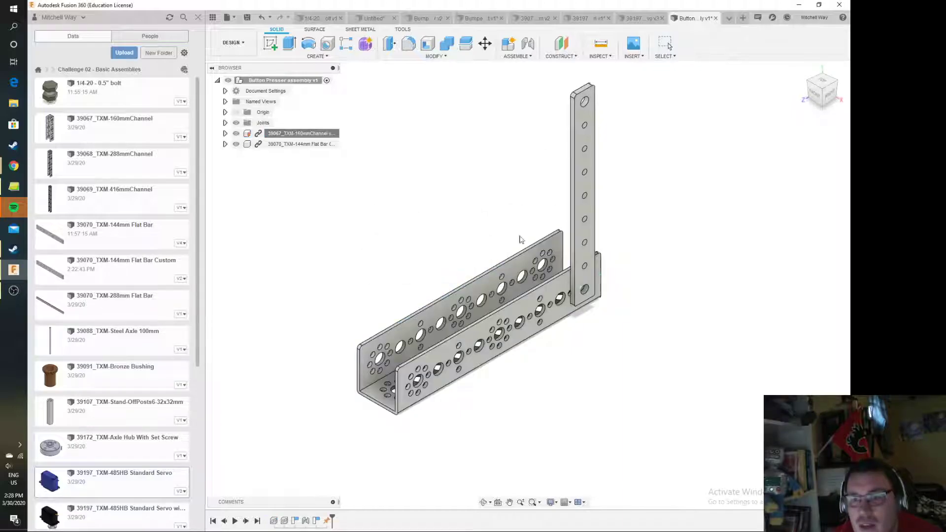
pyautogui.moveTo(585, 147); pyautogui.dragTo(655, 199)
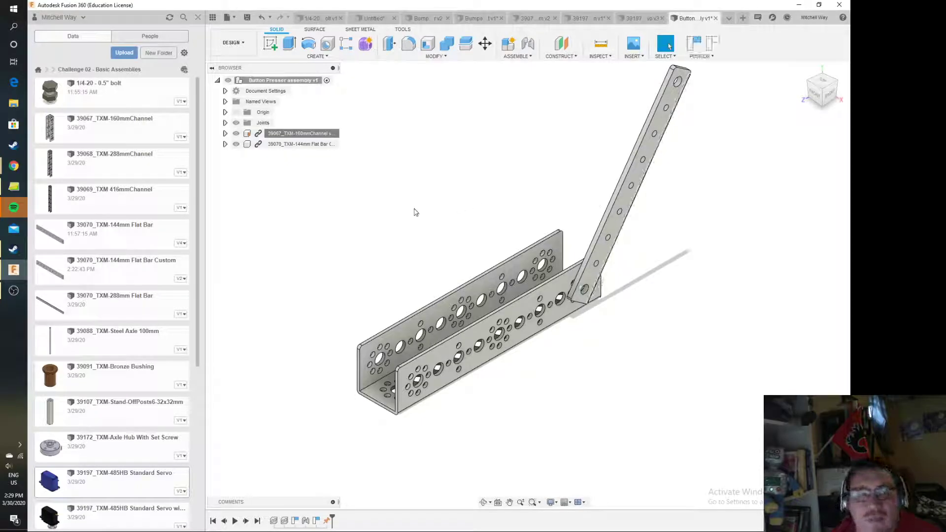
# Paste a second copy of the custom flat bar, capturing the current position, and offset it about -30 mm in X
pyautogui.click(302, 144)
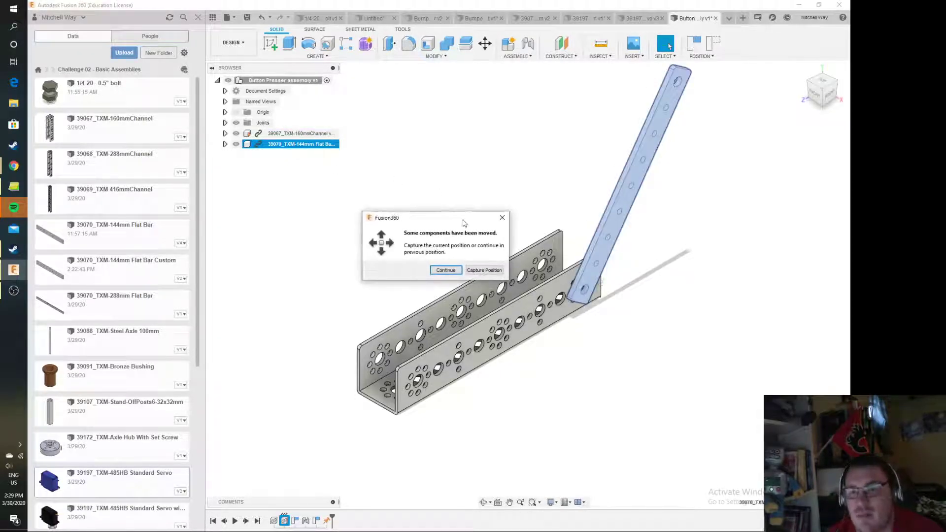
pyautogui.click(485, 270)
pyautogui.moveTo(610, 173); pyautogui.dragTo(589, 133)
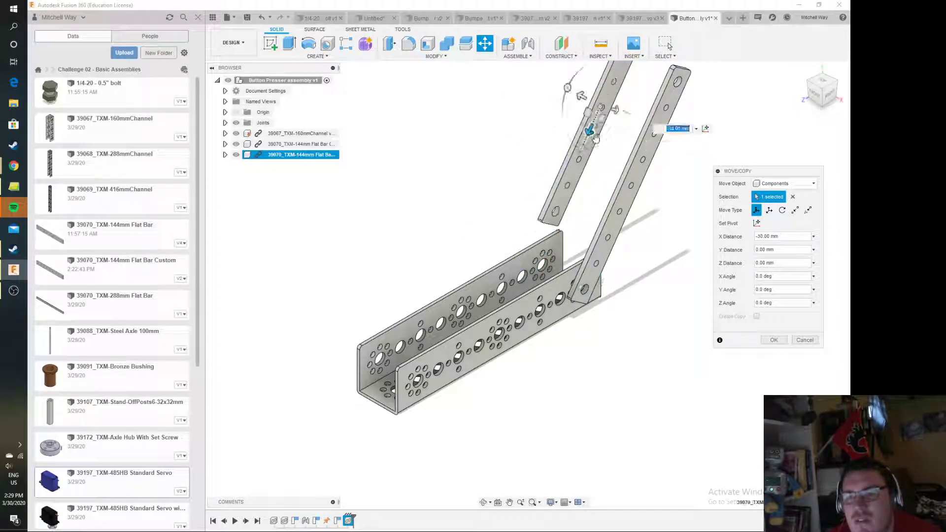
pyautogui.click(773, 340)
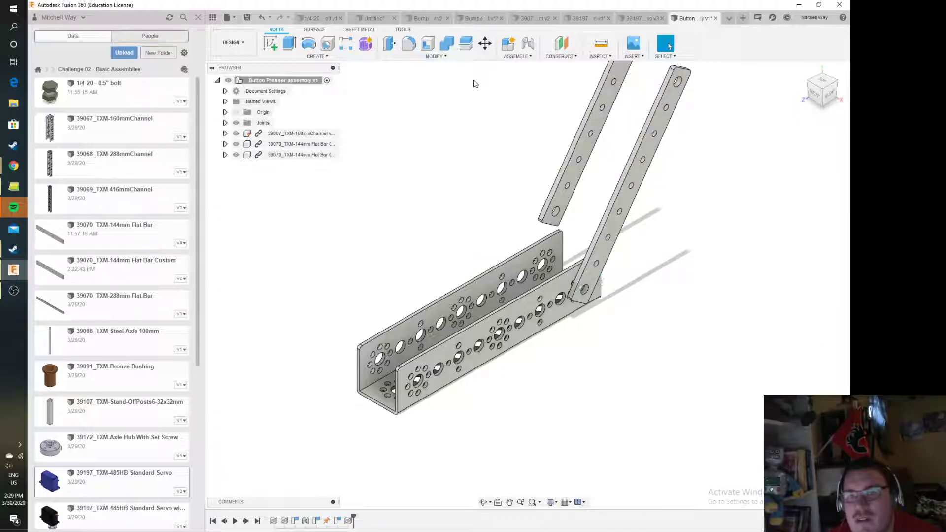
# Join the second flat bar's lower hole to the large hole at the channel's near end as revolute, and swing both bars to tilt them
pyautogui.click(528, 45)
pyautogui.scroll(5, 547, 205)
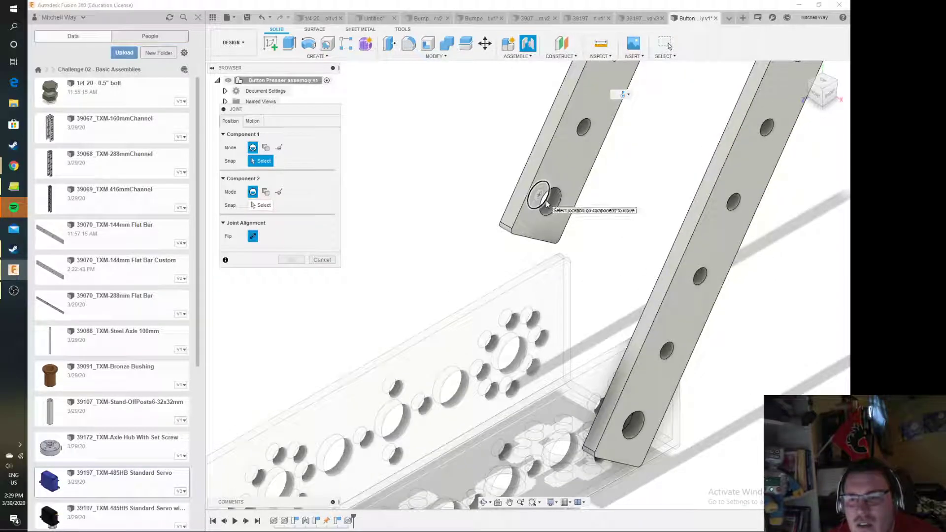
pyautogui.click(546, 204)
pyautogui.scroll(-5, 546, 204)
pyautogui.scroll(3, 389, 318)
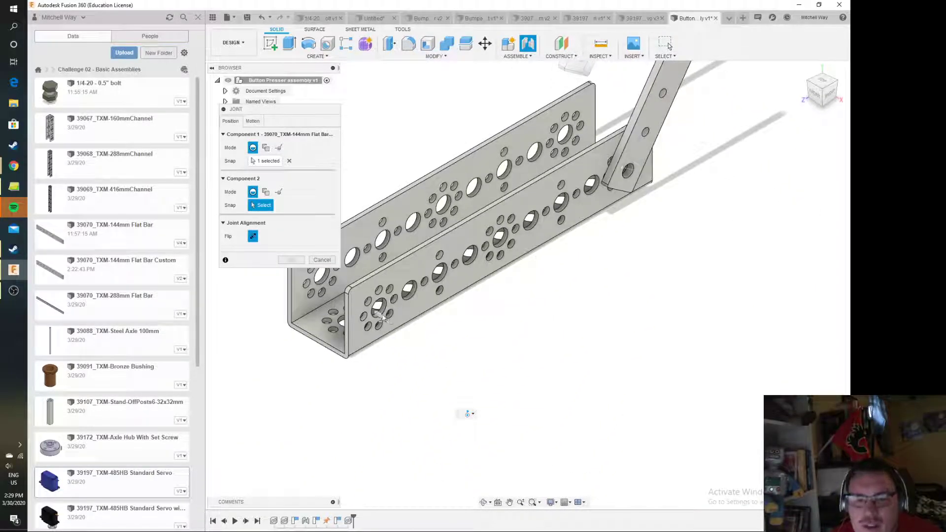
pyautogui.scroll(2, 383, 318)
pyautogui.click(382, 314)
pyautogui.scroll(-5, 473, 224)
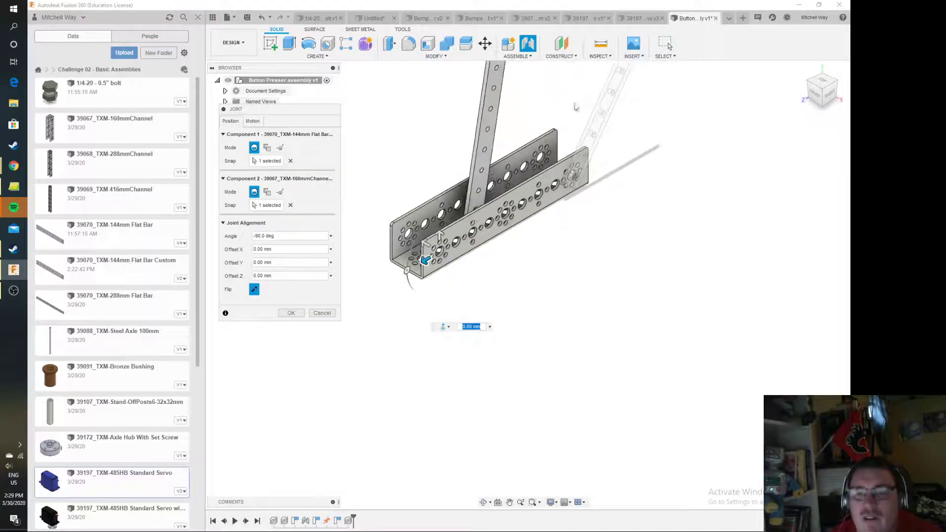
pyautogui.moveTo(558, 97); pyautogui.dragTo(555, 230, button='middle')
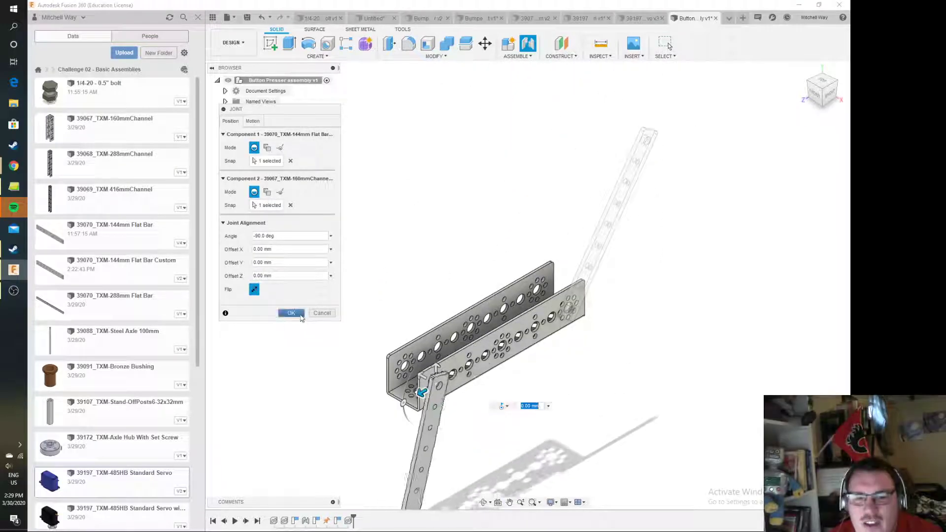
pyautogui.click(291, 314)
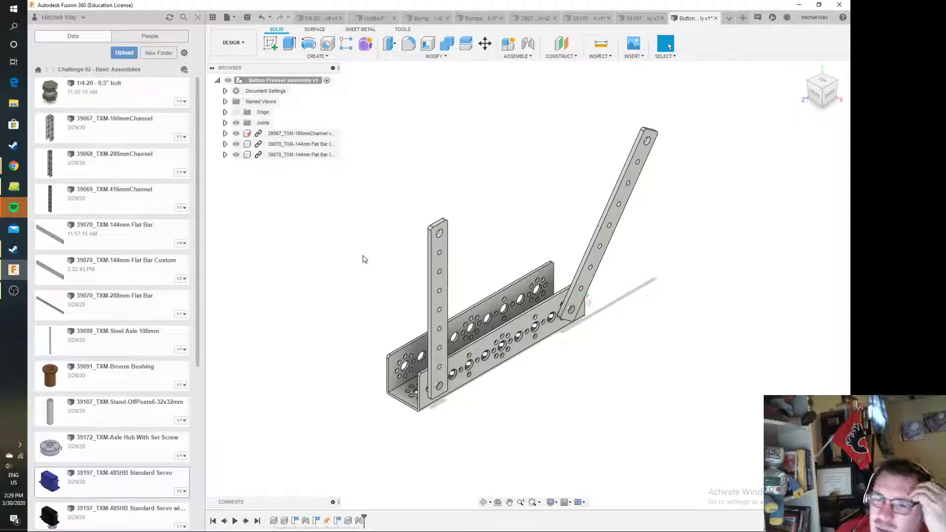
pyautogui.moveTo(436, 242); pyautogui.dragTo(466, 217)
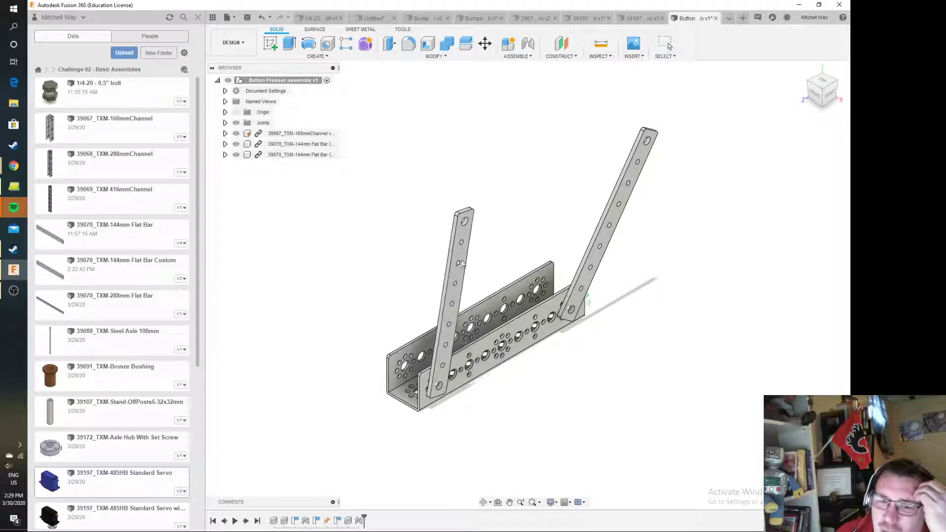
pyautogui.moveTo(619, 200); pyautogui.dragTo(595, 191)
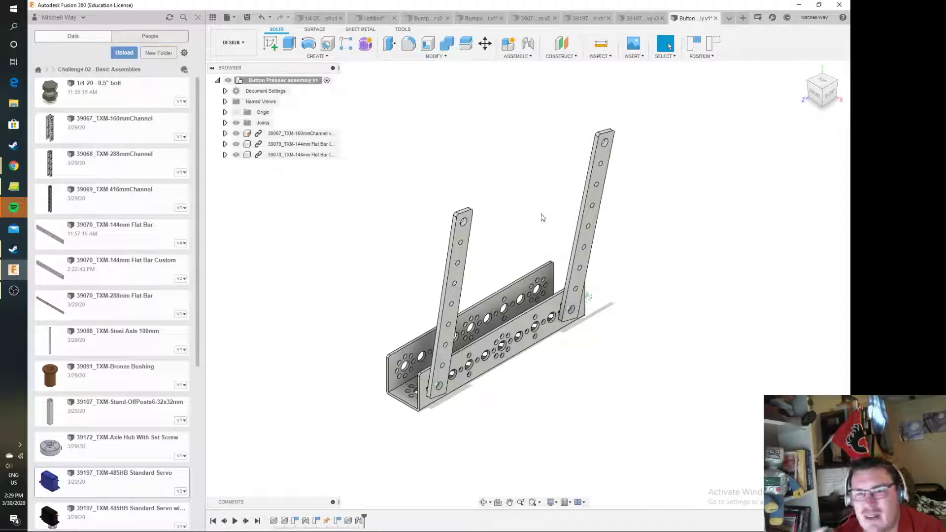
# Insert the 39271_TXM-Flat288mmx26mm bar into the assembly, placing it in front of the channel
pyautogui.scroll(-5, 159, 246)
pyautogui.moveTo(119, 334); pyautogui.dragTo(568, 296)
pyautogui.moveTo(602, 348); pyautogui.dragTo(613, 352)
pyautogui.click(772, 341)
# Insert the Bumper Pusher near the 288 mm bar's far end and rotate it -90 degrees about Z
pyautogui.scroll(-2, 226, 391)
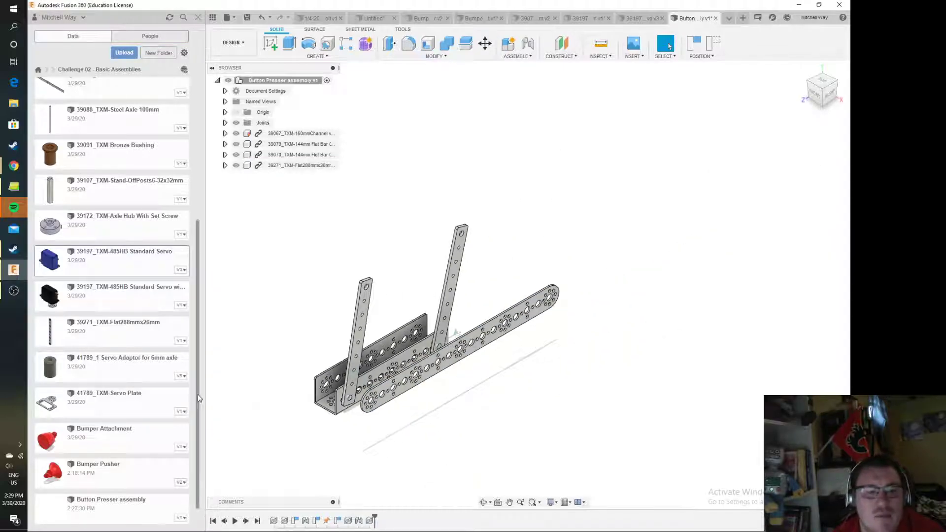
pyautogui.moveTo(125, 469); pyautogui.dragTo(620, 273)
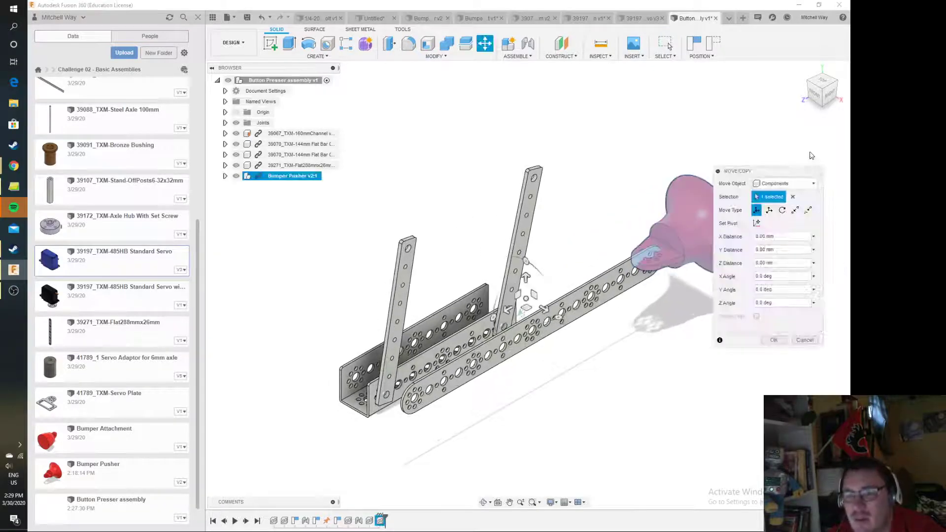
pyautogui.moveTo(526, 261); pyautogui.dragTo(571, 335)
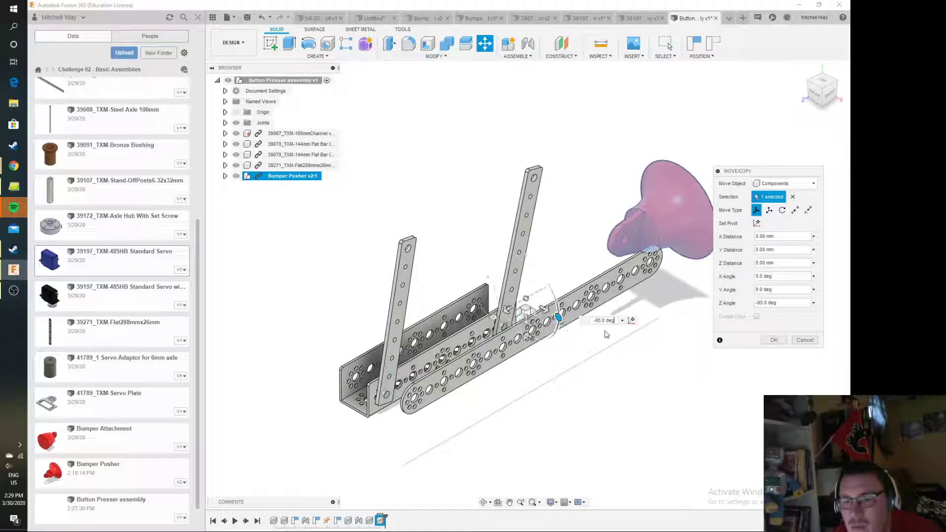
pyautogui.click(773, 340)
# Join the Bumper Pusher's center hole rigidly to the large hole at the 288 mm bar's far end, capturing the current position
pyautogui.scroll(5, 718, 296)
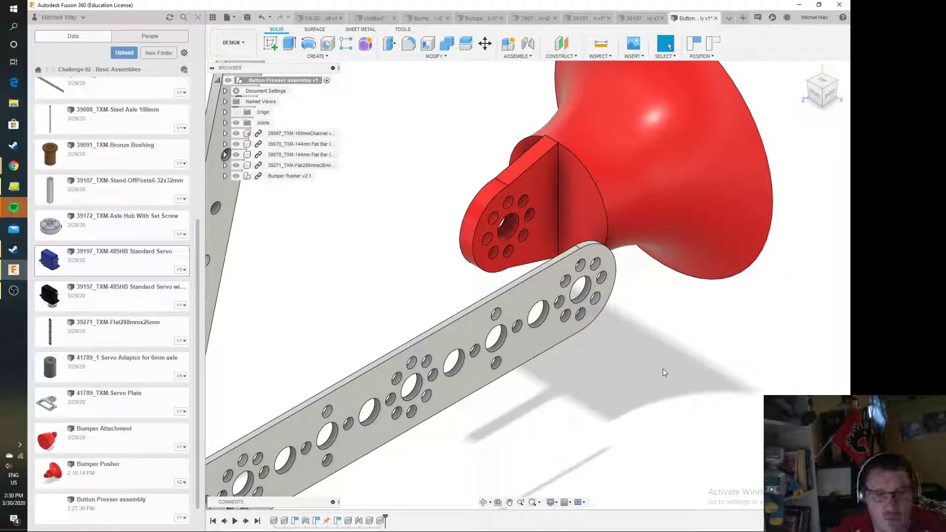
pyautogui.click(529, 46)
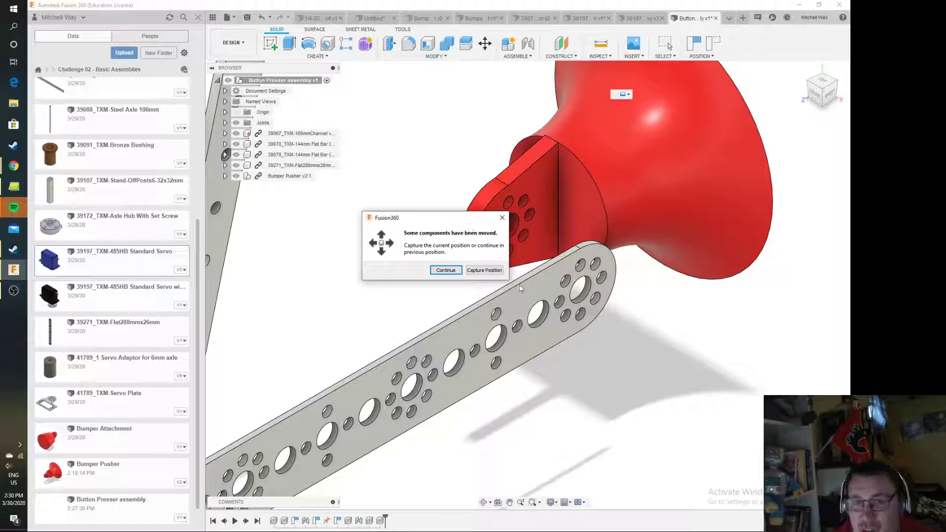
pyautogui.click(491, 273)
pyautogui.click(518, 227)
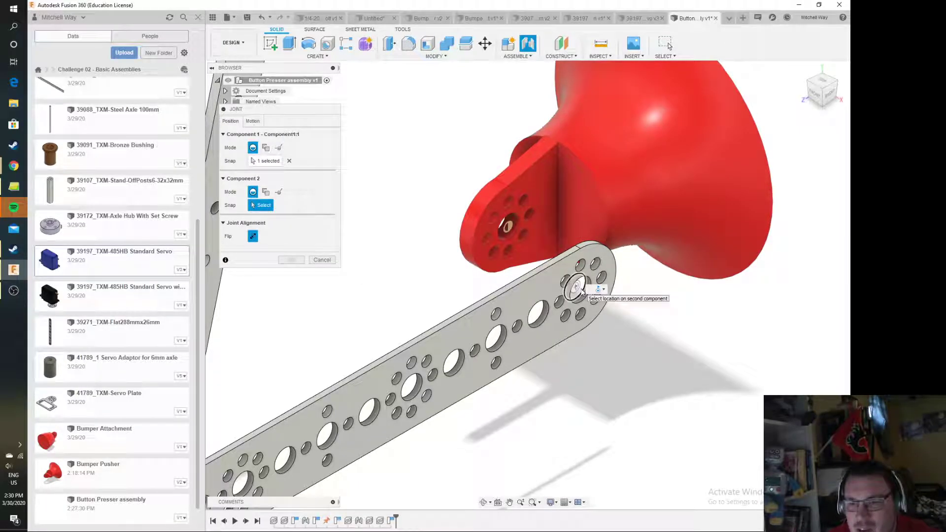
pyautogui.click(582, 291)
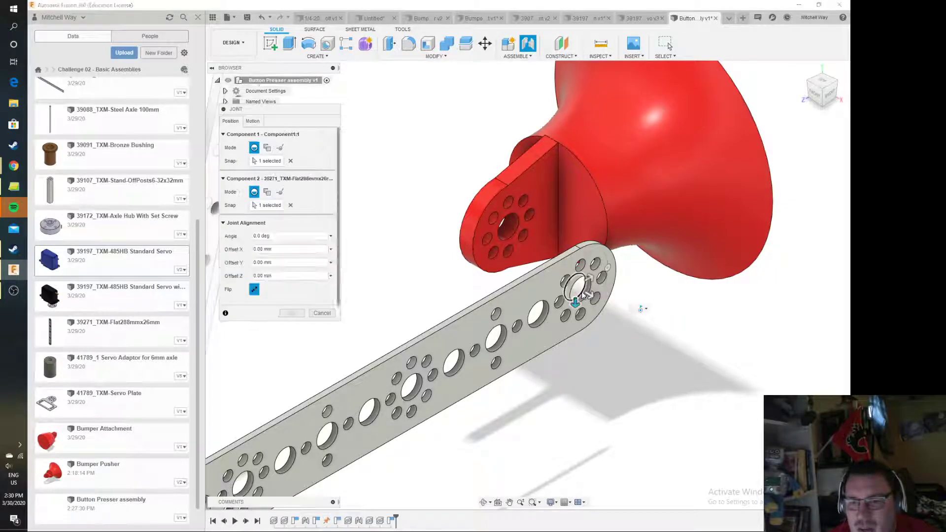
pyautogui.click(262, 121)
pyautogui.click(253, 134)
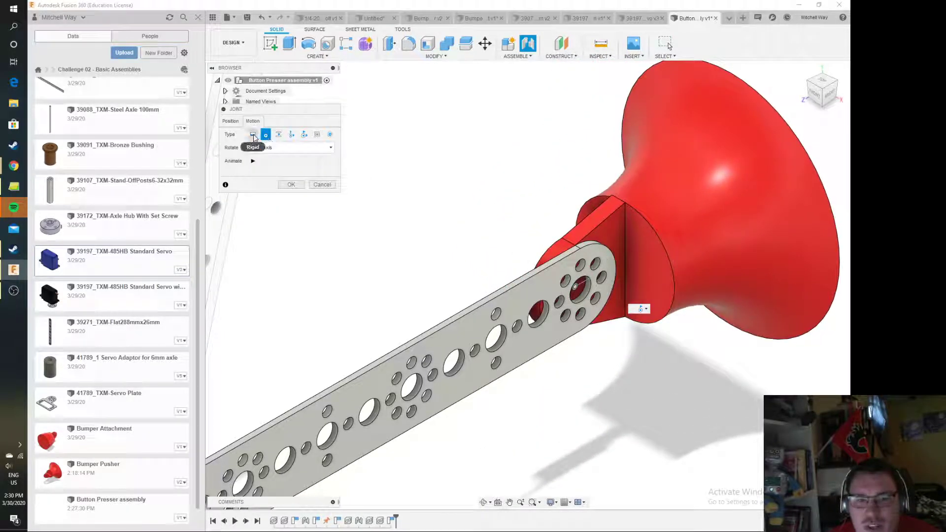
pyautogui.click(290, 171)
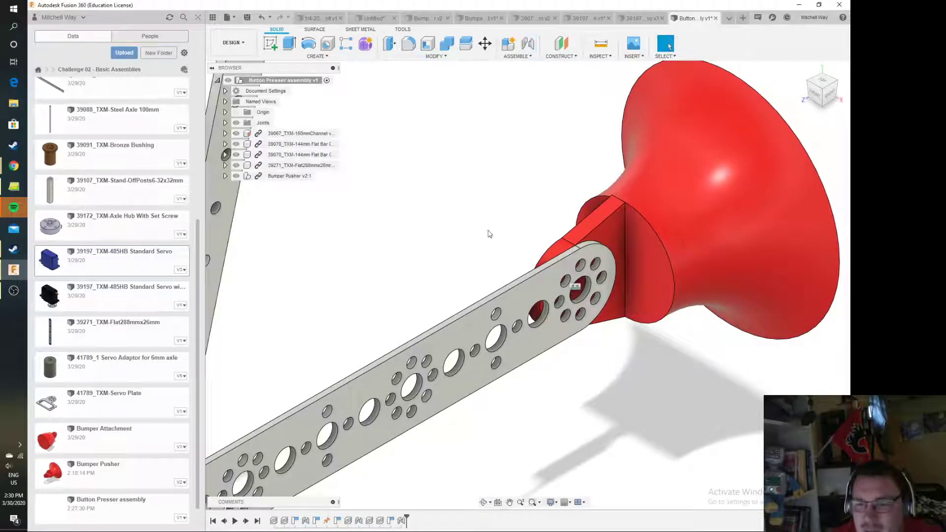
# Shift the joined 288 mm bar and Bumper Pusher outward, farther away from the channel
pyautogui.scroll(-5, 504, 267)
pyautogui.moveTo(554, 266); pyautogui.dragTo(630, 222)
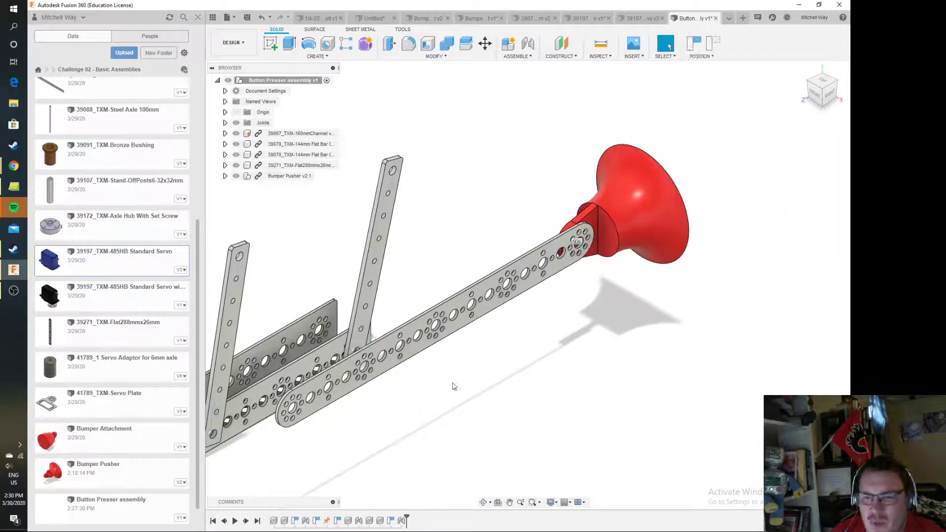
pyautogui.moveTo(452, 387); pyautogui.dragTo(529, 365, button='middle')
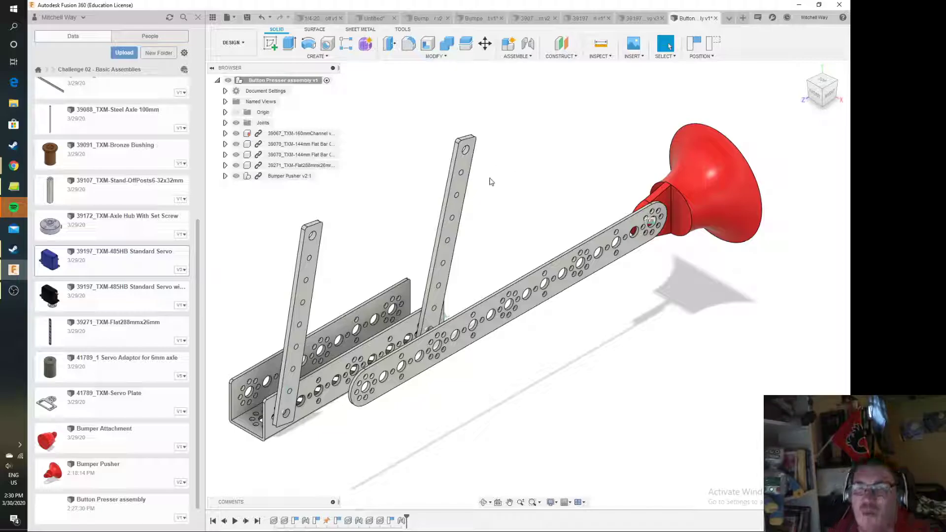
# Join the near flat bar's upper hole to the 288 mm bar's near end hole as a revolute joint, capturing the current position
pyautogui.click(530, 45)
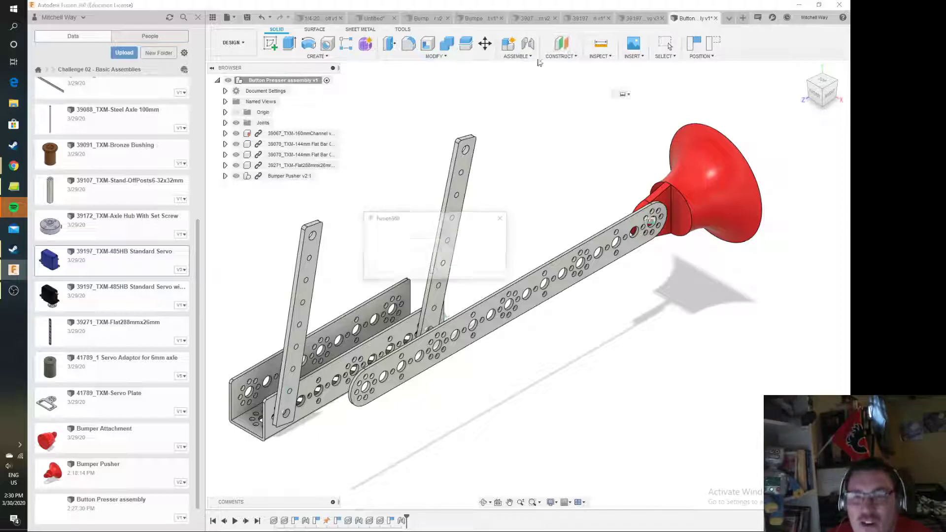
pyautogui.click(477, 271)
pyautogui.moveTo(306, 109); pyautogui.dragTo(200, 296)
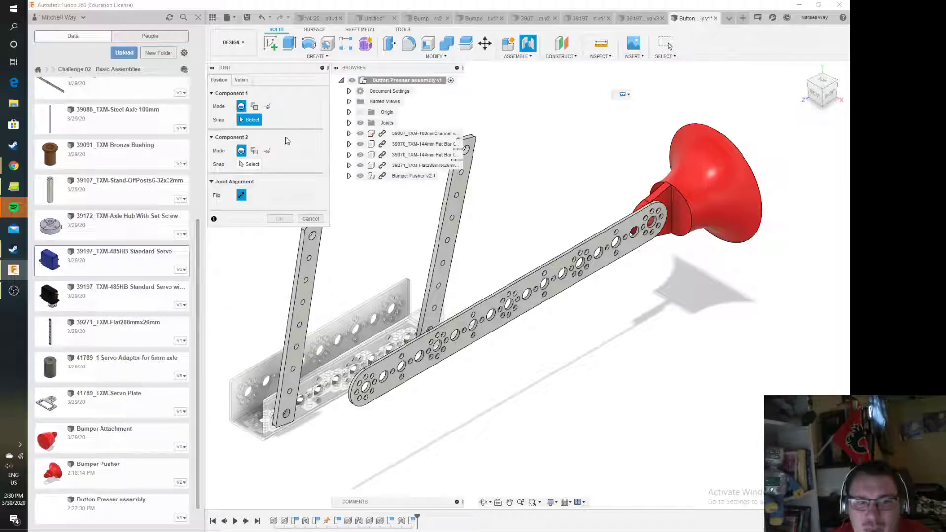
pyautogui.click(316, 240)
pyautogui.scroll(5, 369, 389)
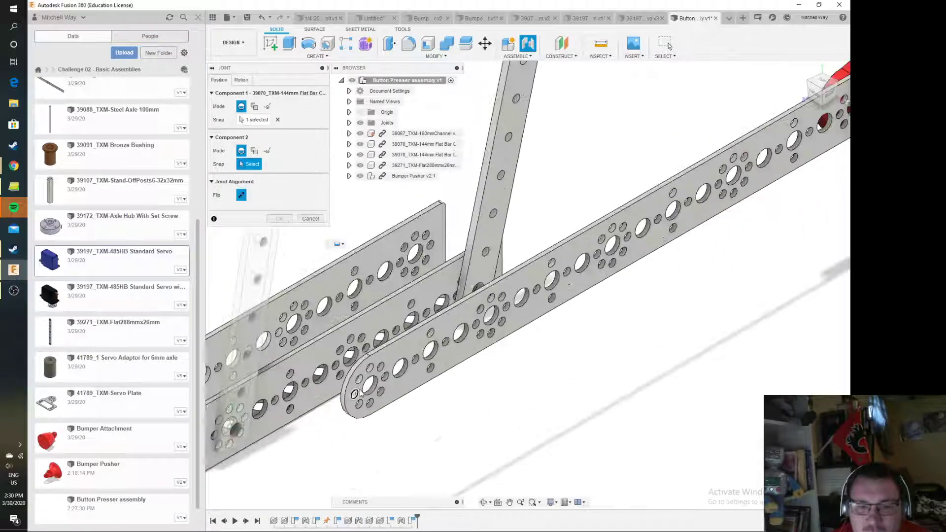
pyautogui.click(367, 383)
pyautogui.scroll(-5, 347, 270)
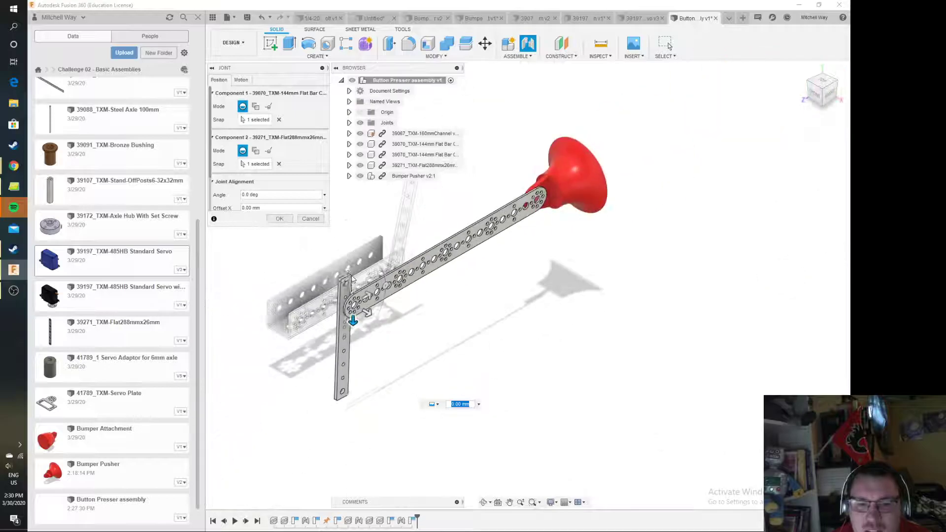
pyautogui.click(241, 80)
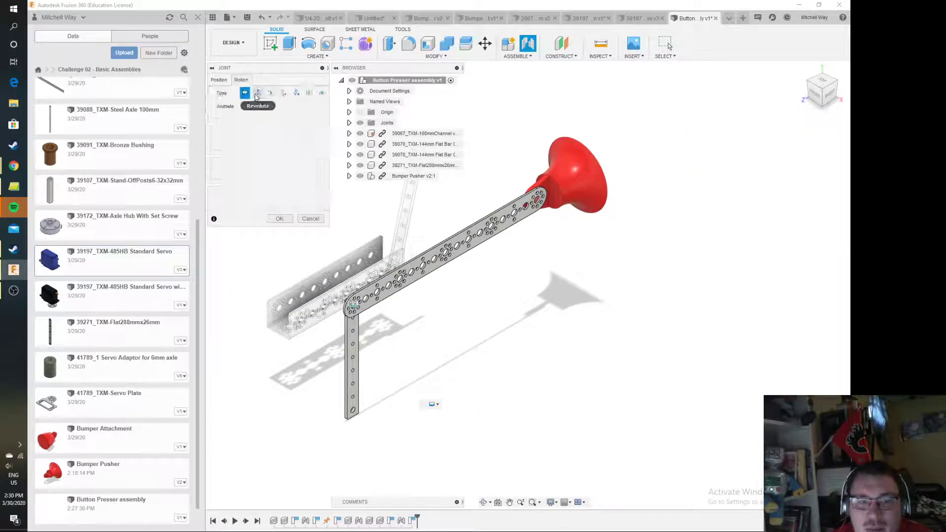
pyautogui.click(254, 93)
pyautogui.click(226, 81)
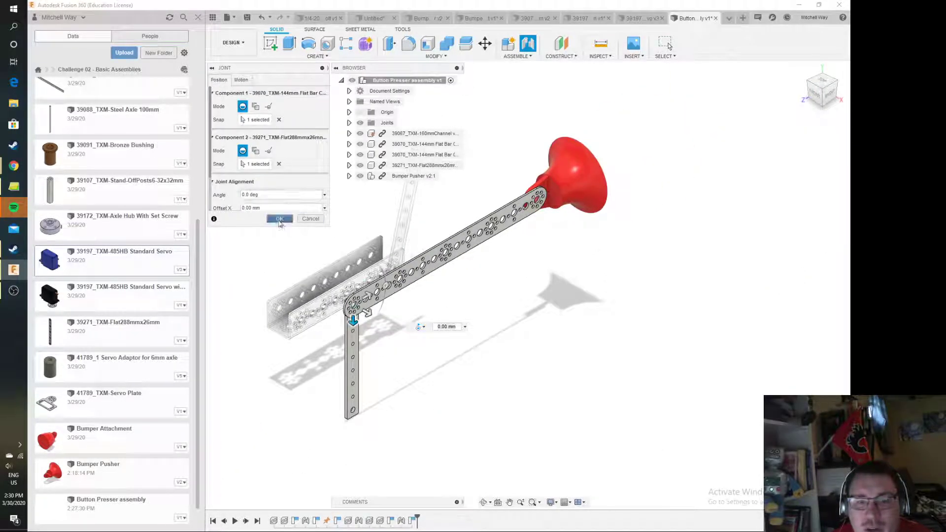
pyautogui.click(279, 219)
# Raise the 288 mm bar on its joints above the channel and tilt the far flat bar back behind it
pyautogui.moveTo(524, 143); pyautogui.dragTo(490, 28)
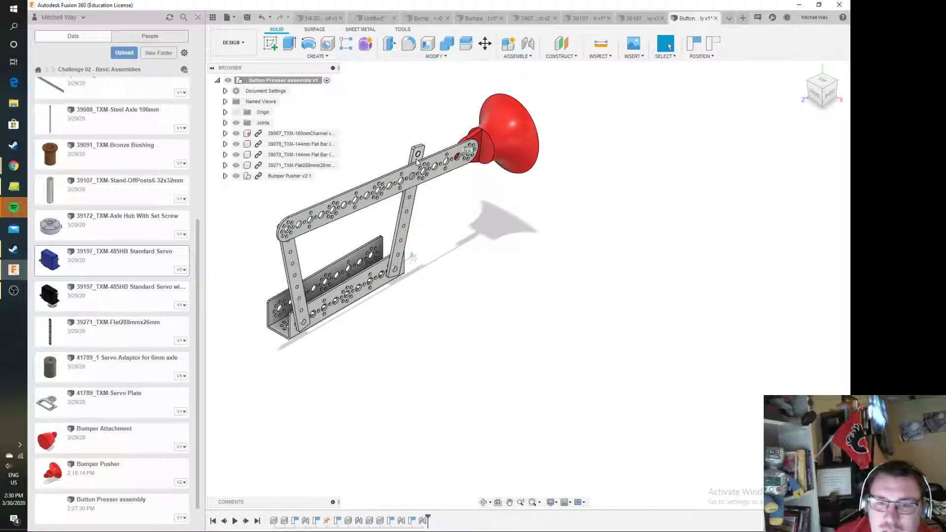
pyautogui.moveTo(422, 152); pyautogui.dragTo(372, 164)
pyautogui.scroll(5, 354, 178)
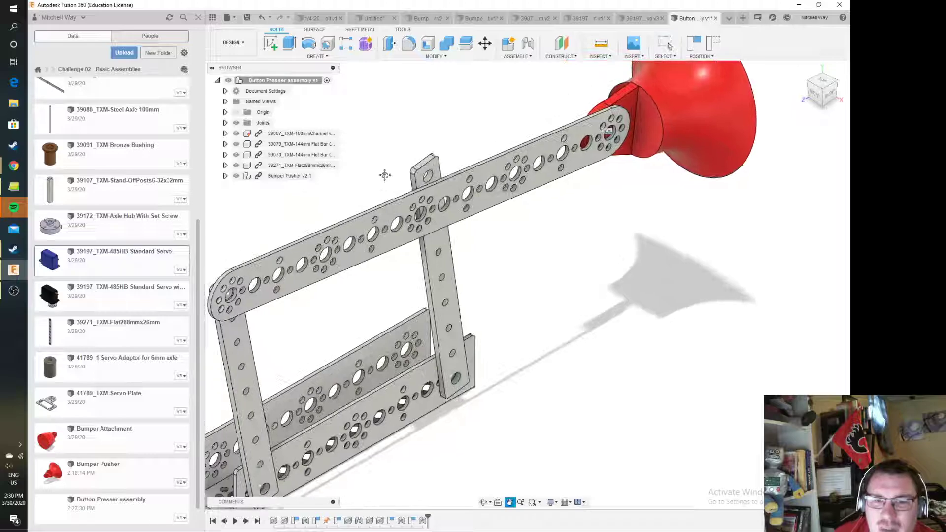
# Capture the position and join the large hole beside the 288 mm bar's middle hole cluster to the far flat bar's upper hole
pyautogui.click(527, 49)
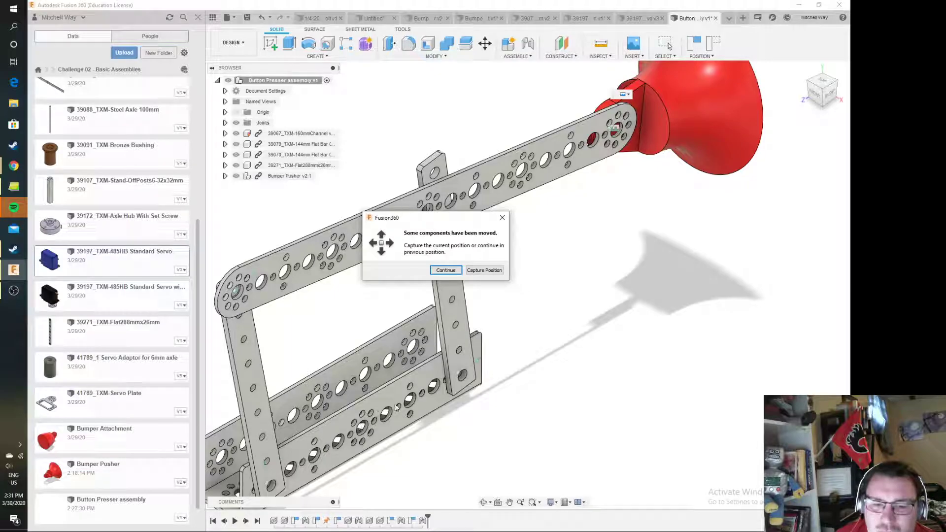
pyautogui.click(484, 270)
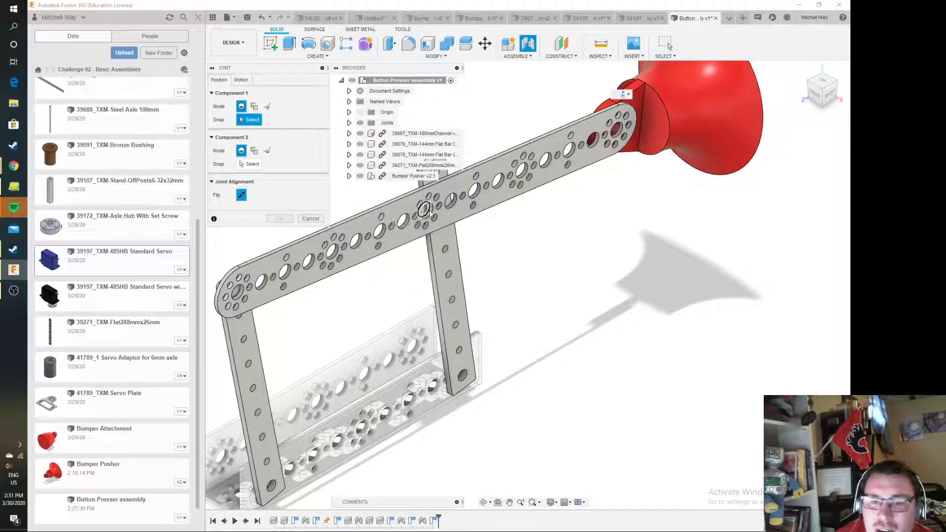
pyautogui.click(401, 223)
pyautogui.moveTo(428, 221); pyautogui.dragTo(472, 285, button='middle')
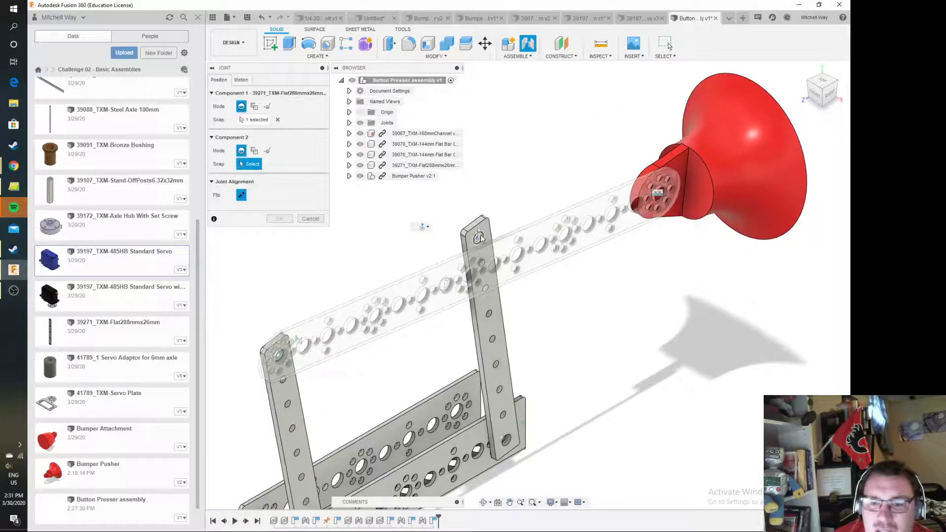
pyautogui.click(481, 238)
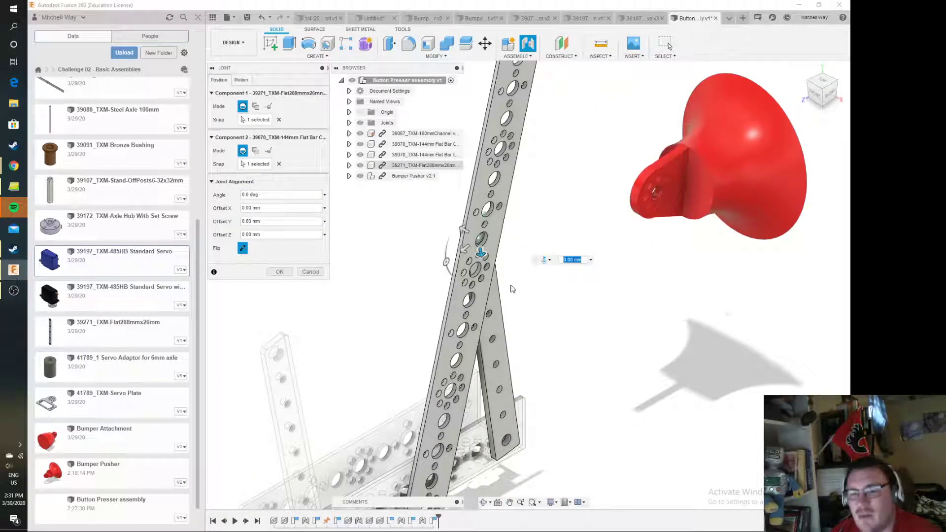
pyautogui.click(280, 271)
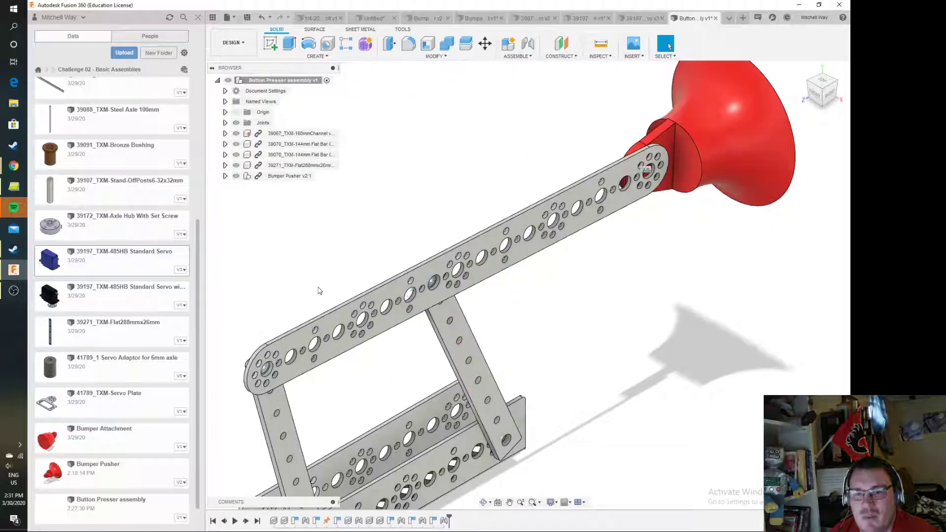
# Test the linkage's motion by swinging the Bumper Pusher up and down, and examine how the bars follow
pyautogui.moveTo(708, 164); pyautogui.dragTo(730, 419)
pyautogui.scroll(-2, 540, 487)
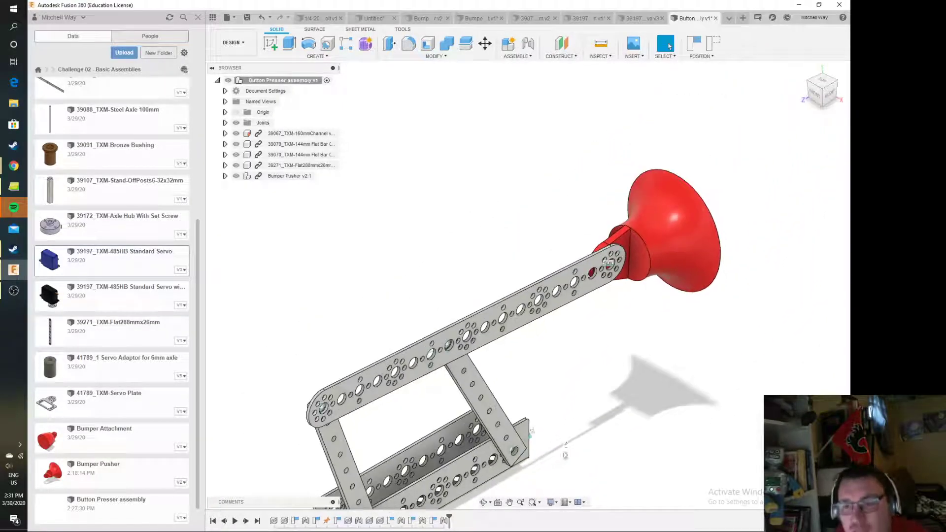
pyautogui.moveTo(679, 231); pyautogui.dragTo(837, 83)
pyautogui.moveTo(735, 340); pyautogui.dragTo(675, 320, button='middle')
pyautogui.scroll(-3, 675, 319)
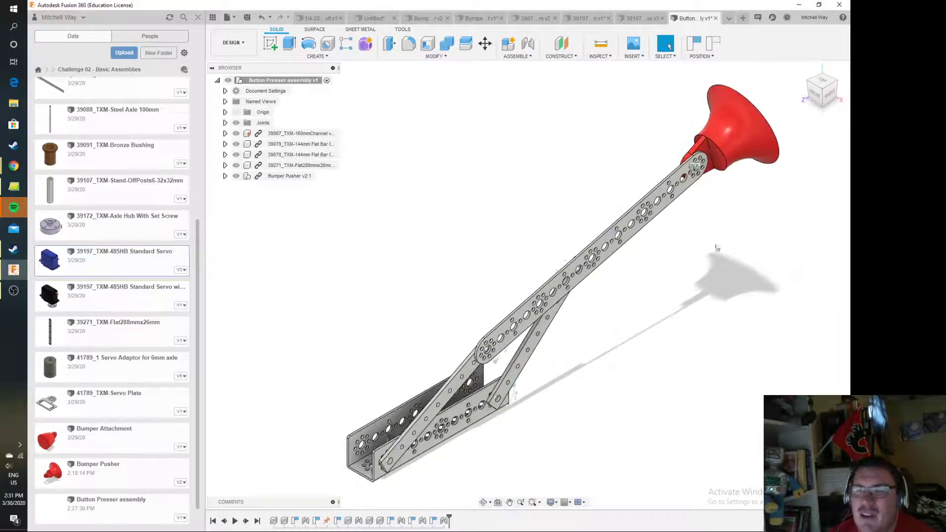
pyautogui.moveTo(742, 145); pyautogui.dragTo(741, 243)
pyautogui.scroll(4, 492, 369)
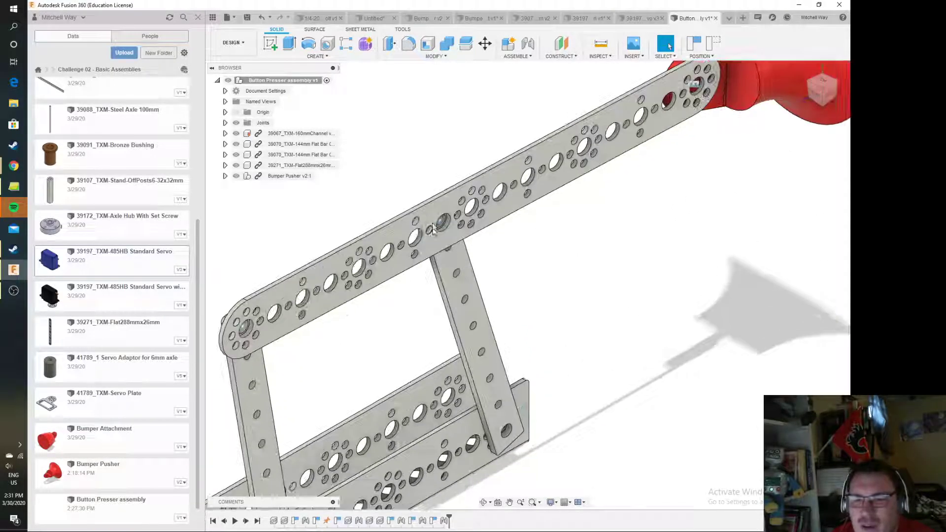
# Delete the joint between the 288 mm bar and the far flat bar
pyautogui.click(227, 123)
pyautogui.click(268, 176)
pyautogui.press('Delete')
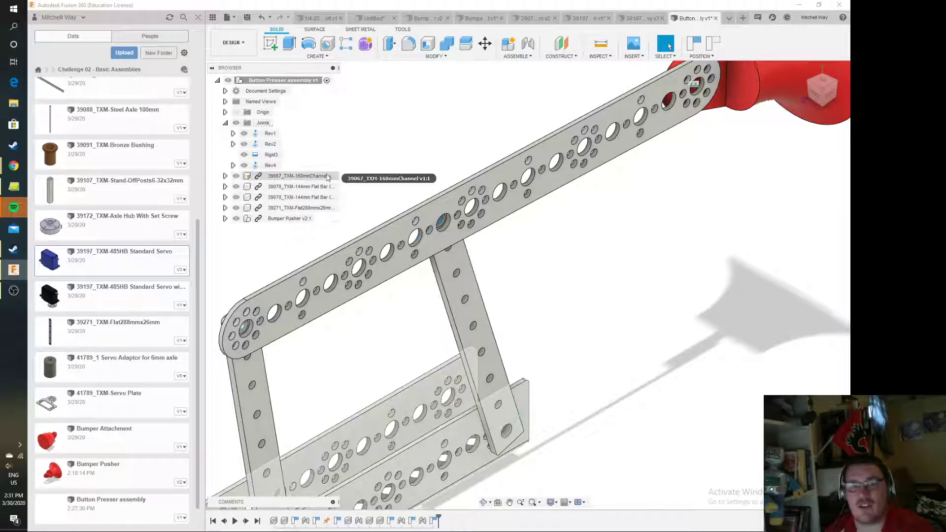
# Swing the far flat bar upright and raise the 288 mm bar clear of its upper end
pyautogui.moveTo(456, 261); pyautogui.dragTo(511, 259)
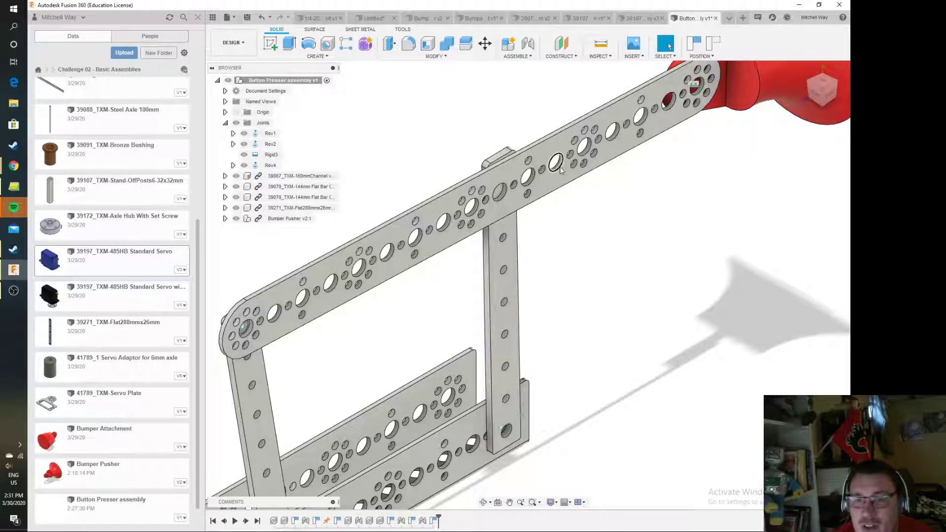
pyautogui.moveTo(546, 179); pyautogui.dragTo(530, 126)
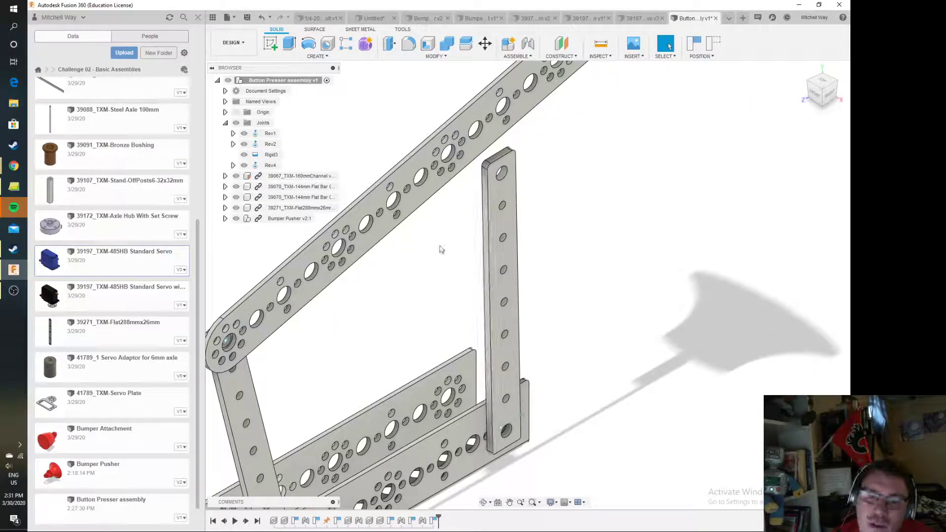
pyautogui.click(485, 44)
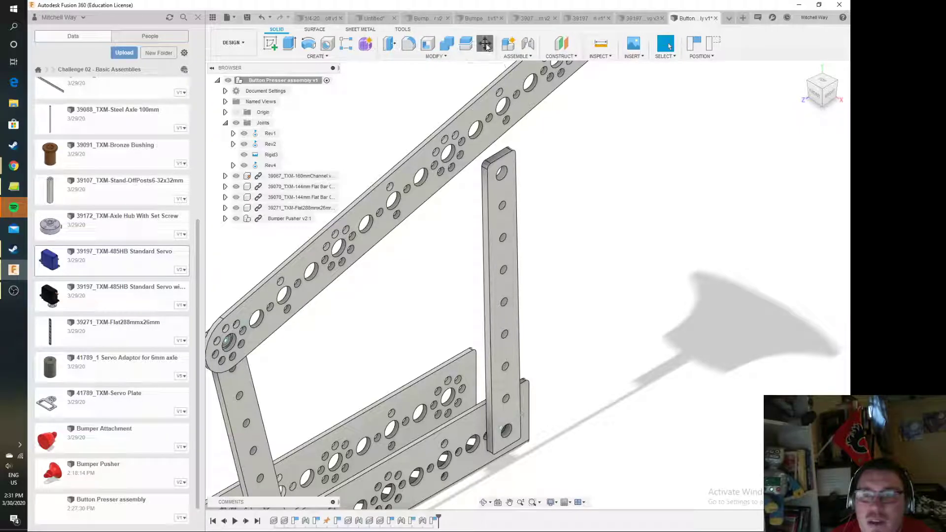
pyautogui.click(805, 247)
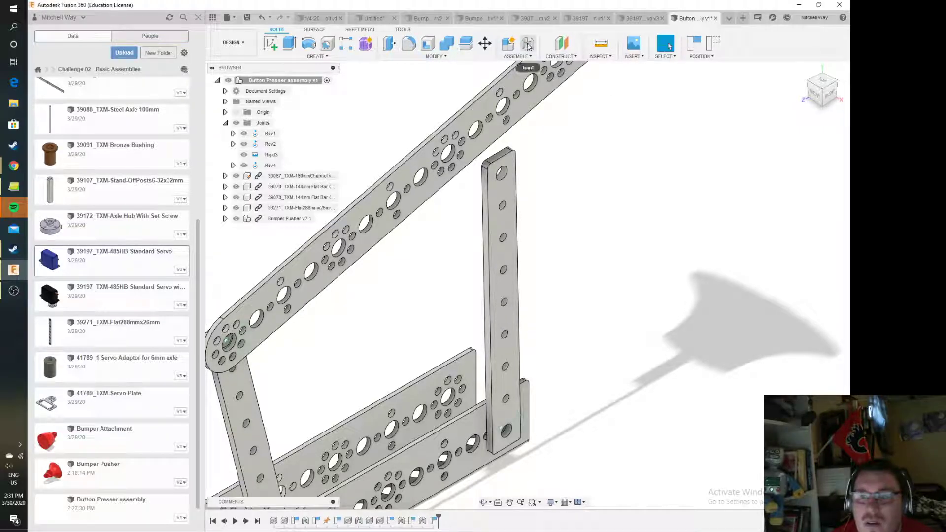
# Join the large centre hole of the 288 mm bar's middle hole cluster to the far flat bar's upper hole
pyautogui.click(483, 270)
pyautogui.press('j')
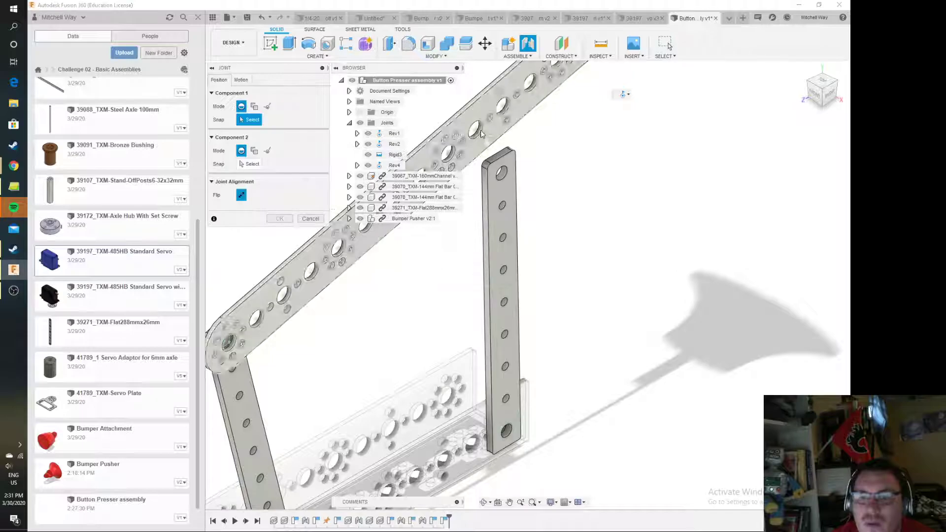
pyautogui.click(448, 156)
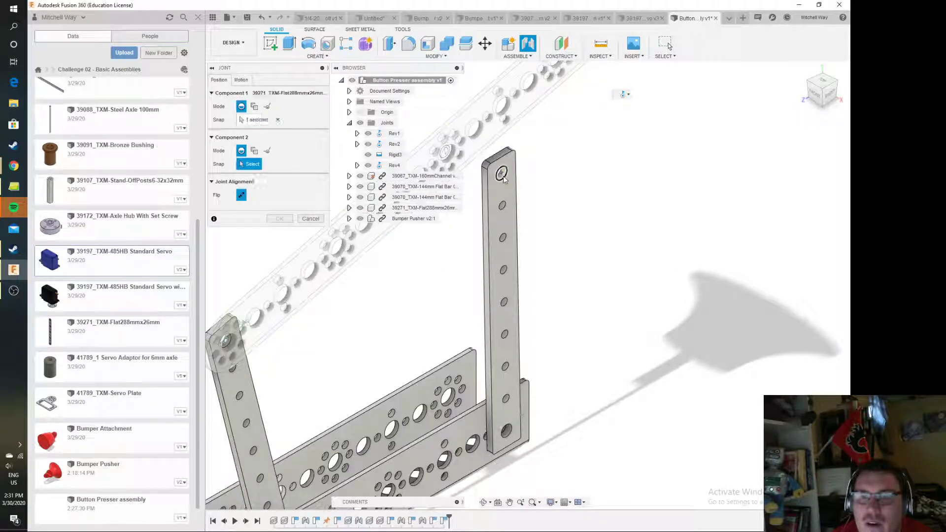
pyautogui.click(501, 178)
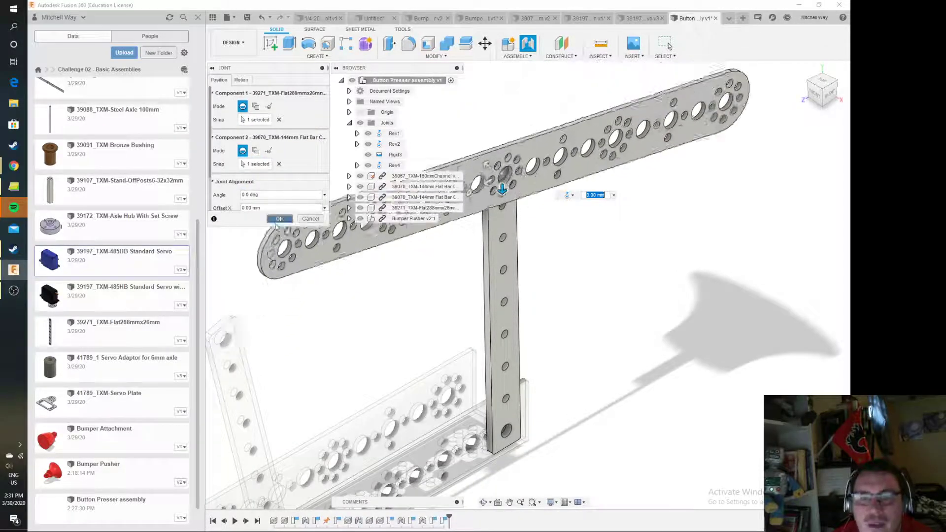
pyautogui.click(280, 219)
# Test the rejoined linkage by folding the Bumper Pusher down towards the channel, and examine how close the bars get to the channel
pyautogui.moveTo(688, 119); pyautogui.dragTo(496, 399)
pyautogui.scroll(5, 416, 409)
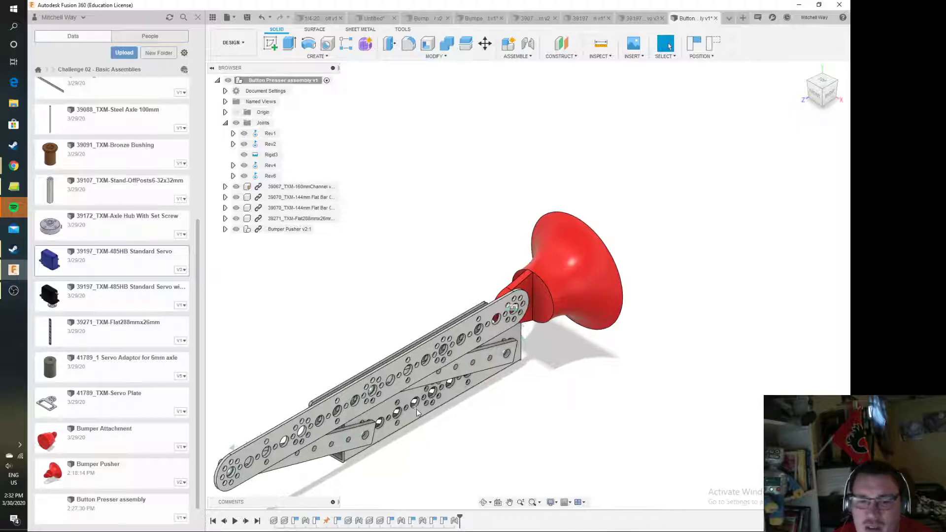
pyautogui.keyDown('shift'); pyautogui.moveTo(764, 171); pyautogui.dragTo(657, 326, button='middle'); pyautogui.keyUp('shift')
pyautogui.scroll(-1, 656, 326)
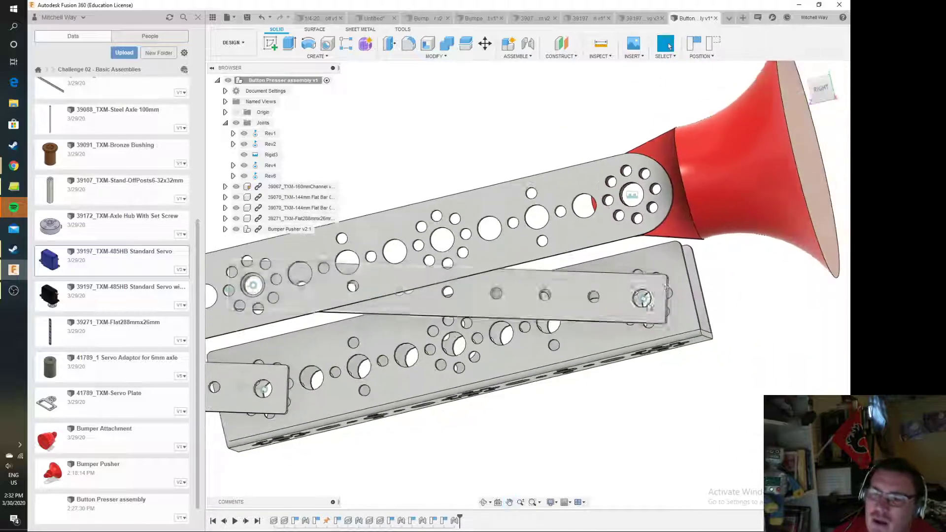
pyautogui.moveTo(746, 187); pyautogui.dragTo(743, 191)
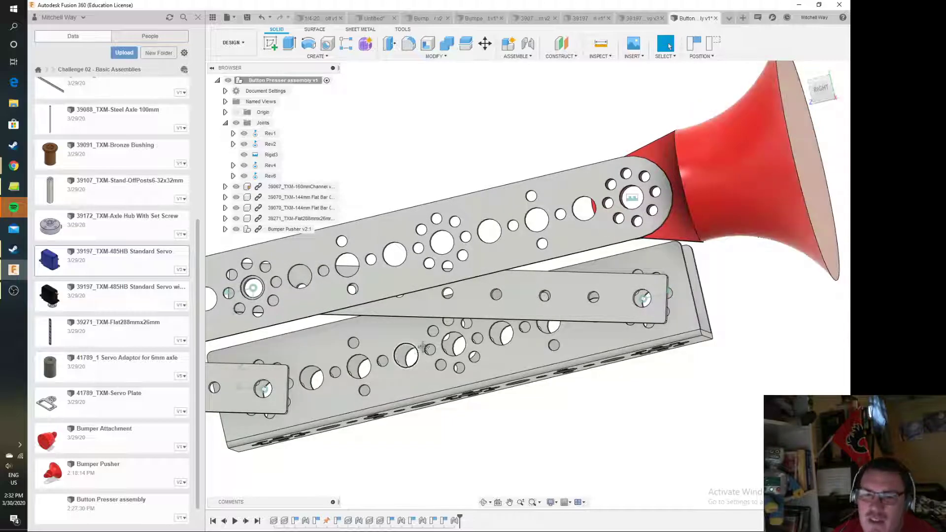
# Check the rotation angle of the joint between the rear flat bar and the channel at the folded position
pyautogui.scroll(5, 513, 348)
pyautogui.scroll(4, 512, 348)
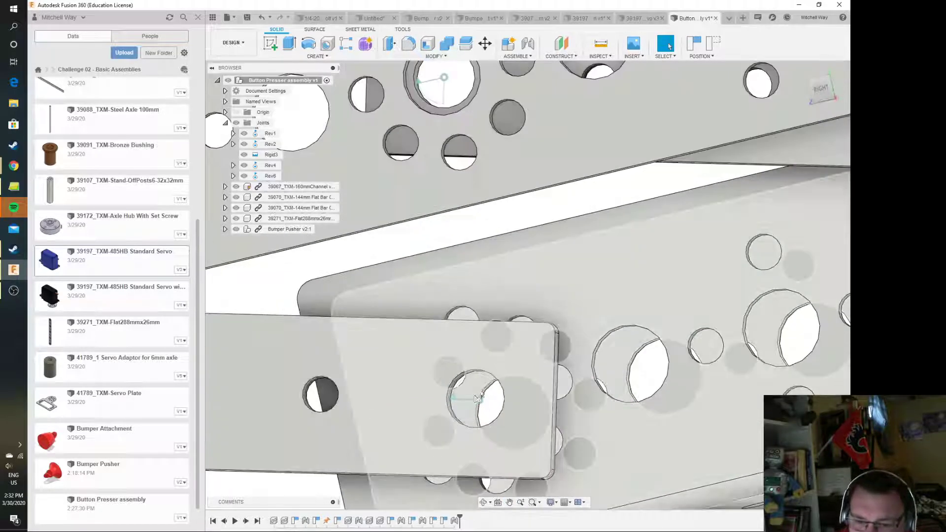
pyautogui.click(456, 388)
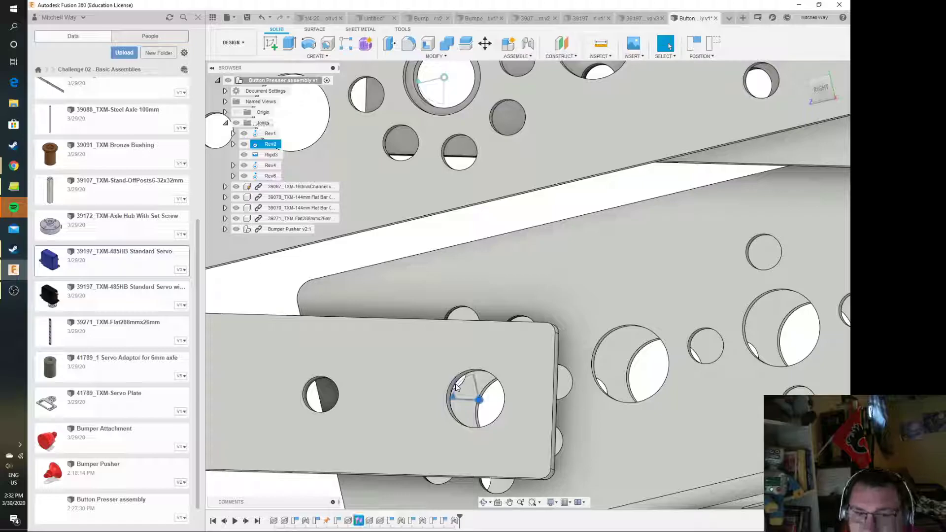
pyautogui.doubleClick(456, 384)
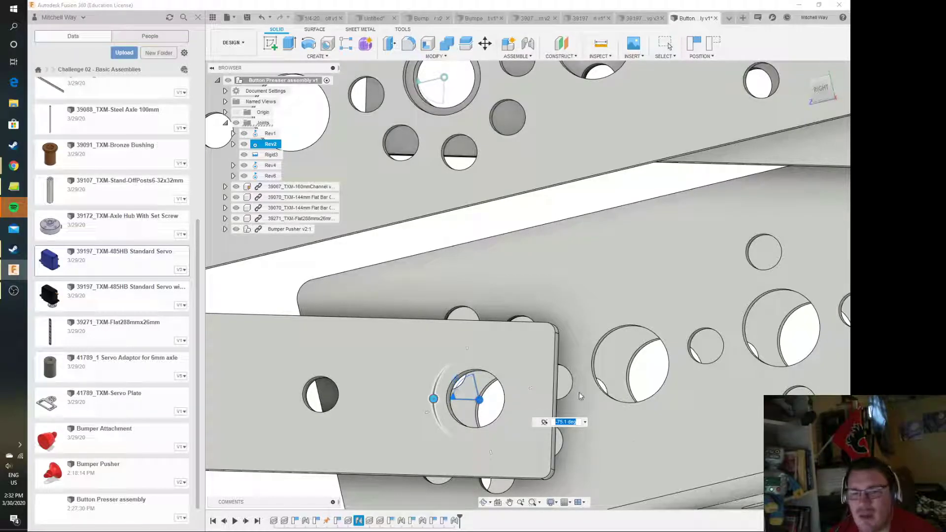
pyautogui.press('Escape')
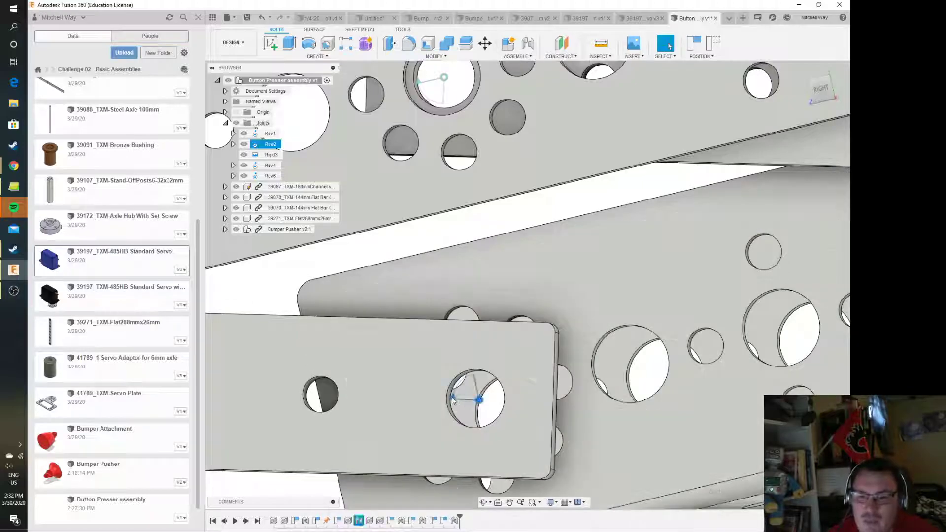
# Set rotation limits on the rear flat bar's channel joint with a minimum of -75 deg and a maximum of 100 deg
pyautogui.rightClick(452, 400)
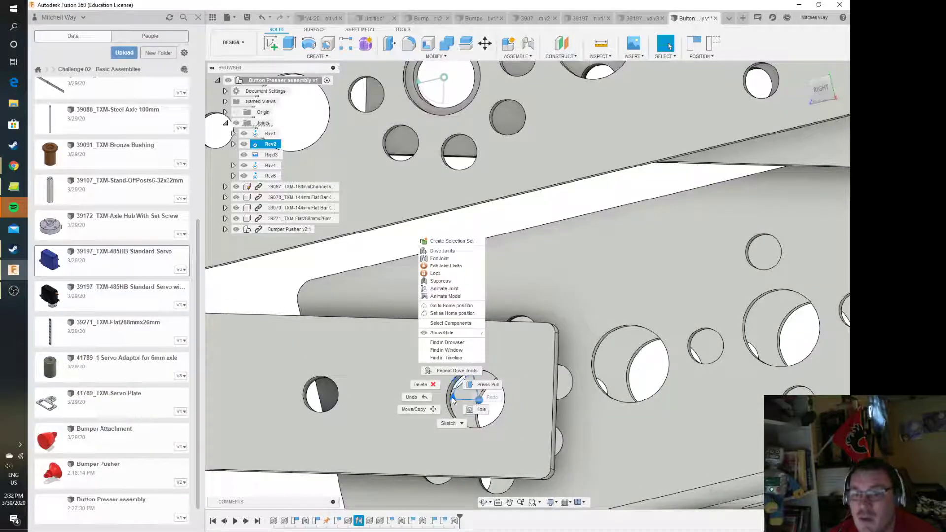
pyautogui.click(463, 268)
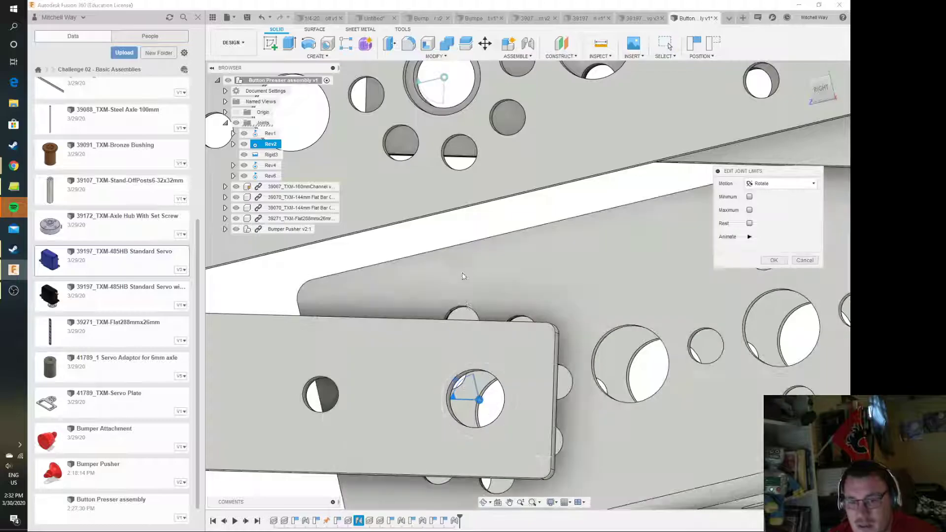
pyautogui.click(750, 197)
pyautogui.click(749, 210)
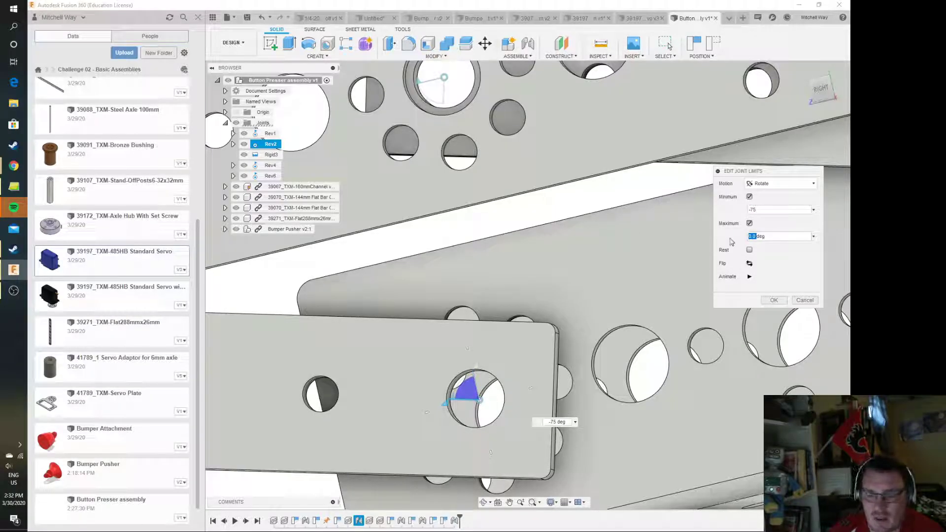
pyautogui.write('0')
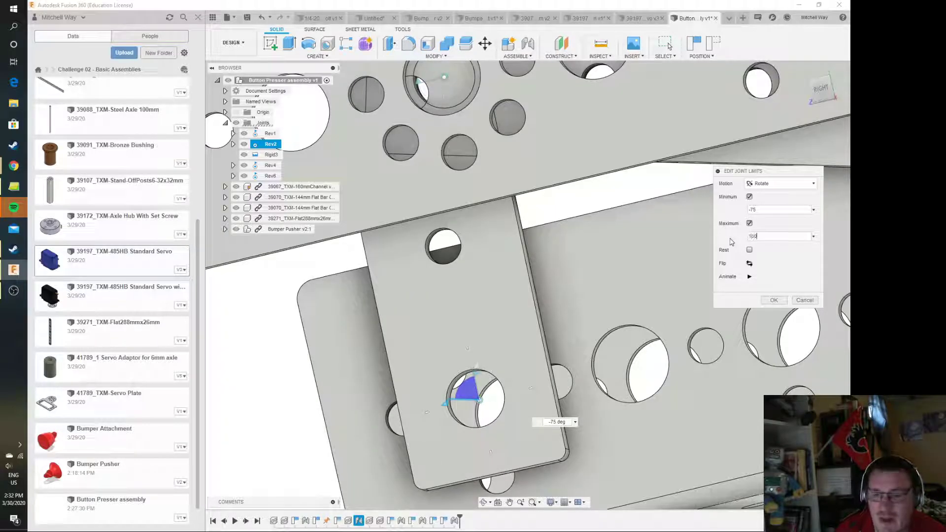
pyautogui.click(784, 301)
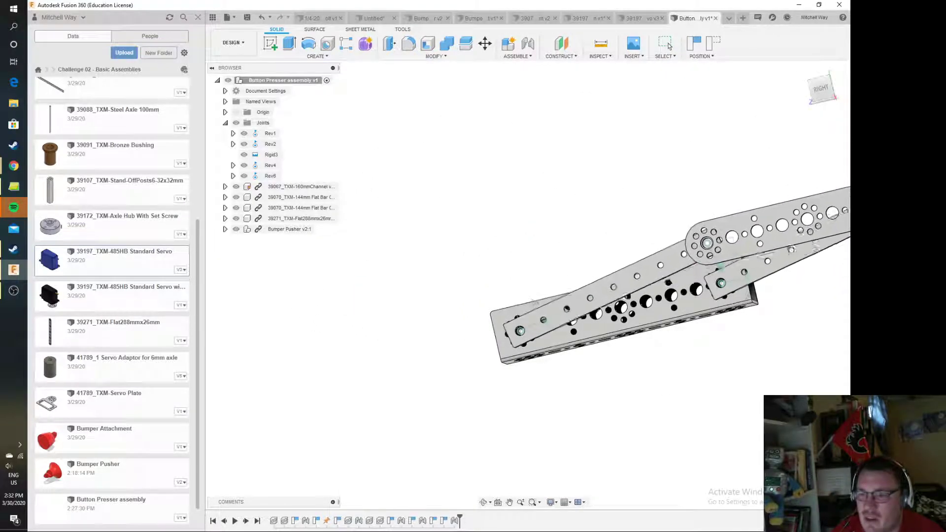
# Temporarily hide the 160 mm channel and examine the clearance between the two flat bars with the linkage extended
pyautogui.press('Escape')
pyautogui.moveTo(768, 147); pyautogui.dragTo(498, 236, button='middle')
pyautogui.moveTo(825, 94); pyautogui.dragTo(875, 119)
pyautogui.scroll(3, 583, 388)
pyautogui.scroll(3, 583, 388)
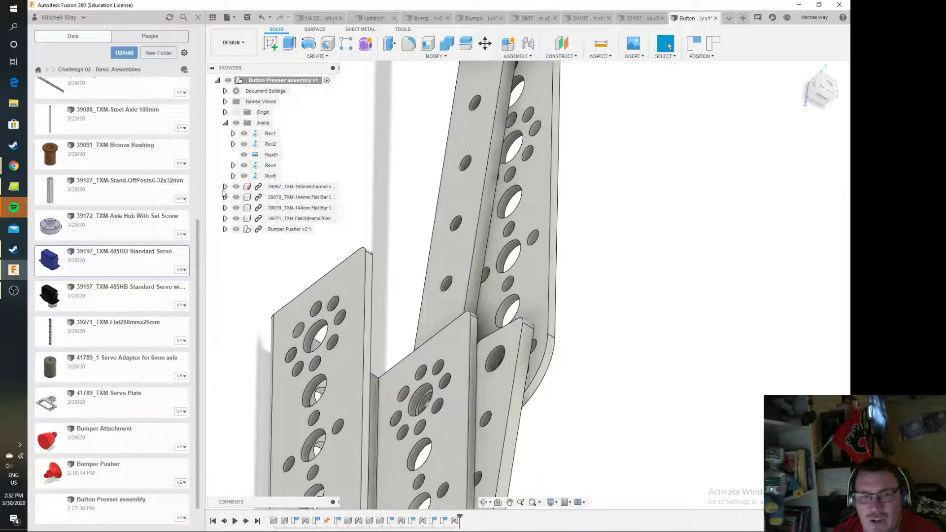
pyautogui.click(236, 186)
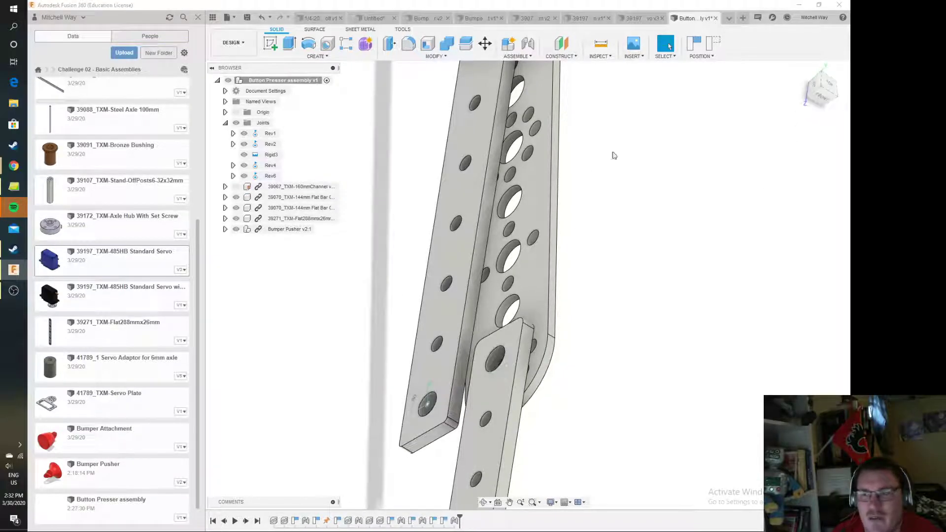
pyautogui.moveTo(533, 191); pyautogui.dragTo(532, 242)
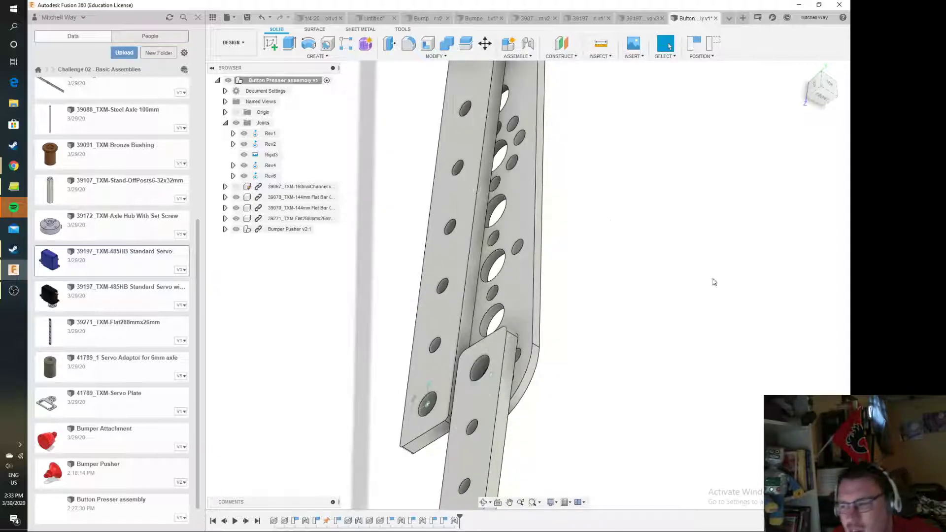
pyautogui.click(236, 186)
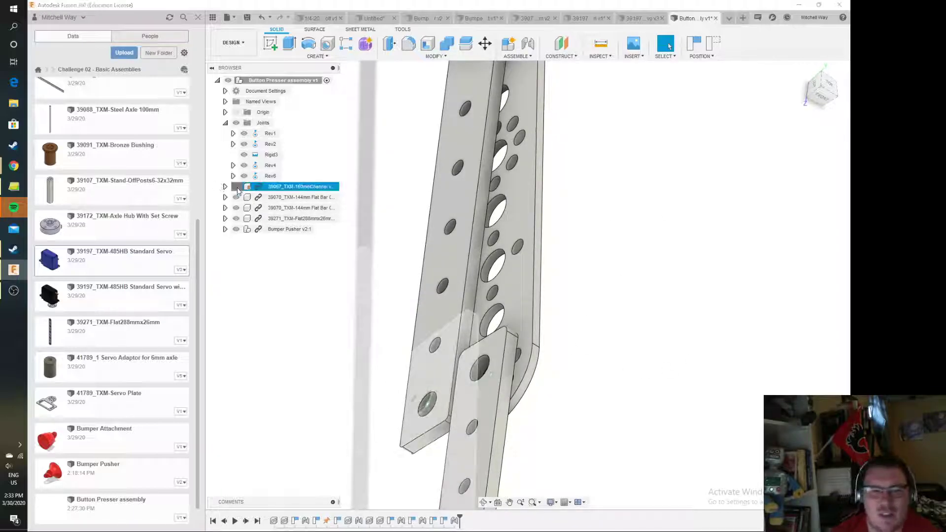
# Set the maximum rotation limit of the rear flat bar's channel joint to 82 deg
pyautogui.scroll(-5, 560, 359)
pyautogui.moveTo(830, 90); pyautogui.dragTo(665, 61)
pyautogui.scroll(5, 335, 365)
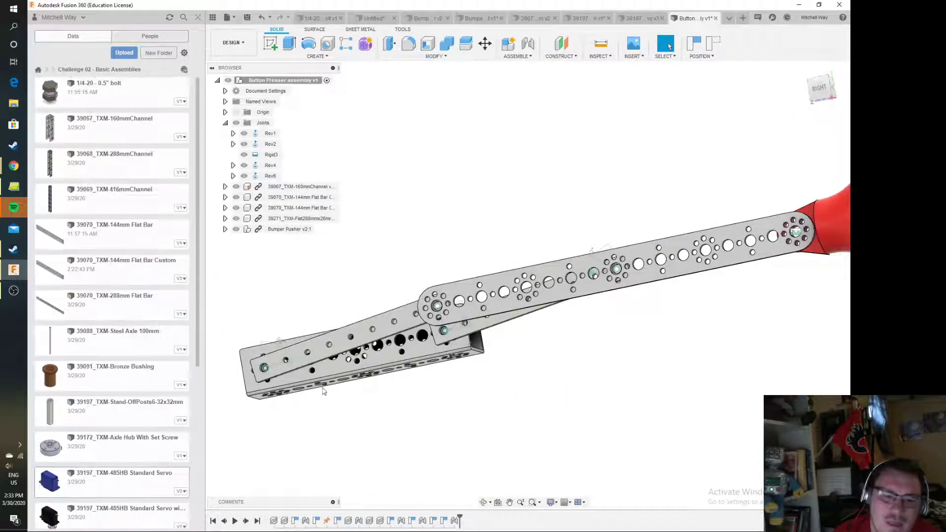
pyautogui.scroll(8, 274, 400)
pyautogui.moveTo(263, 387); pyautogui.dragTo(347, 446, button='middle')
pyautogui.scroll(4, 354, 363)
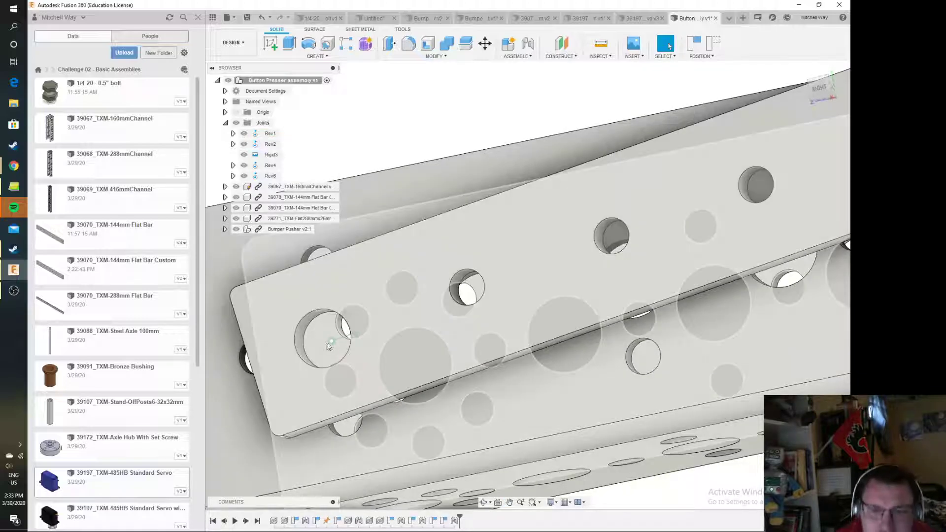
pyautogui.click(332, 341)
pyautogui.rightClick(331, 341)
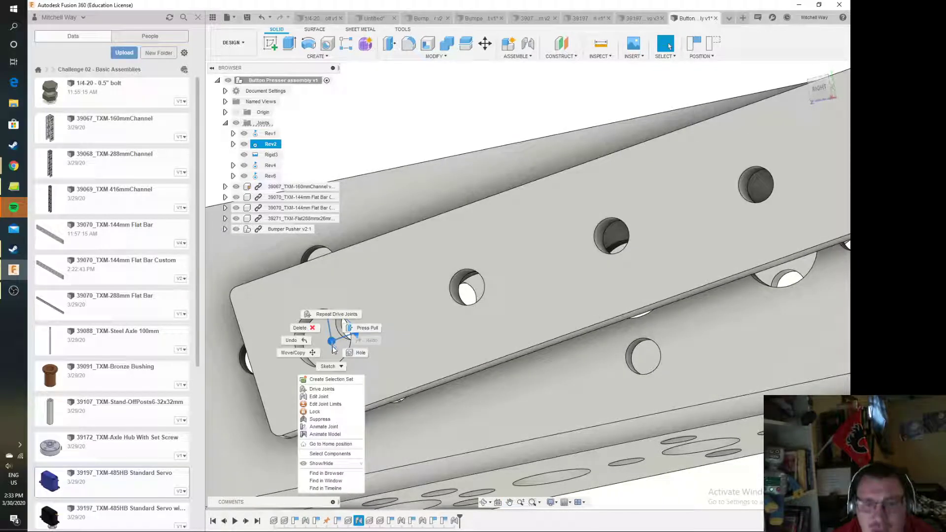
pyautogui.click(325, 404)
pyautogui.write('82')
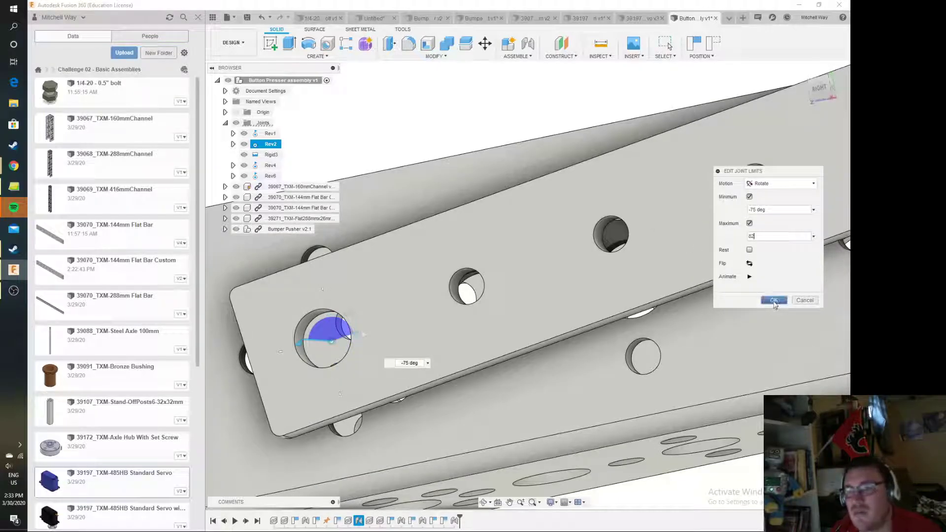
pyautogui.click(774, 300)
# Test the limited linkage by swinging the bars through their range of motion
pyautogui.scroll(-5, 749, 291)
pyautogui.scroll(-5, 748, 291)
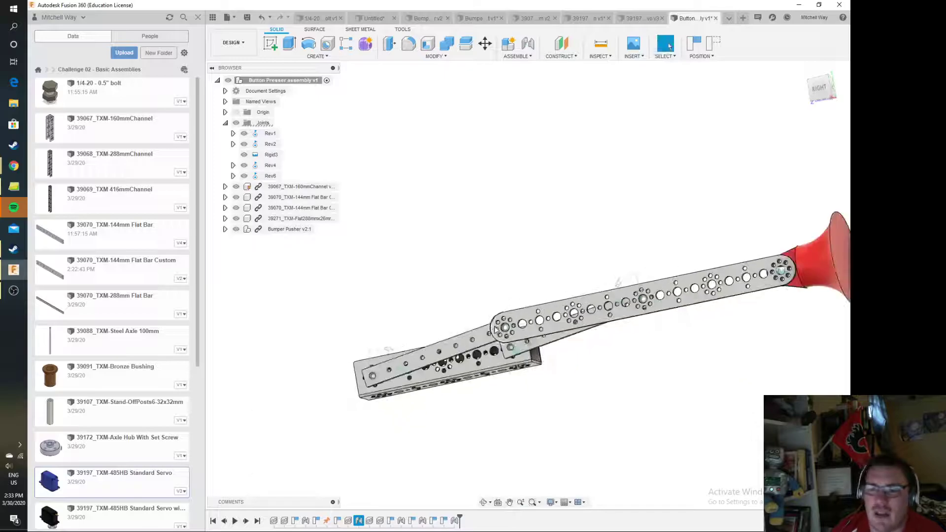
pyautogui.moveTo(527, 320); pyautogui.dragTo(621, 503)
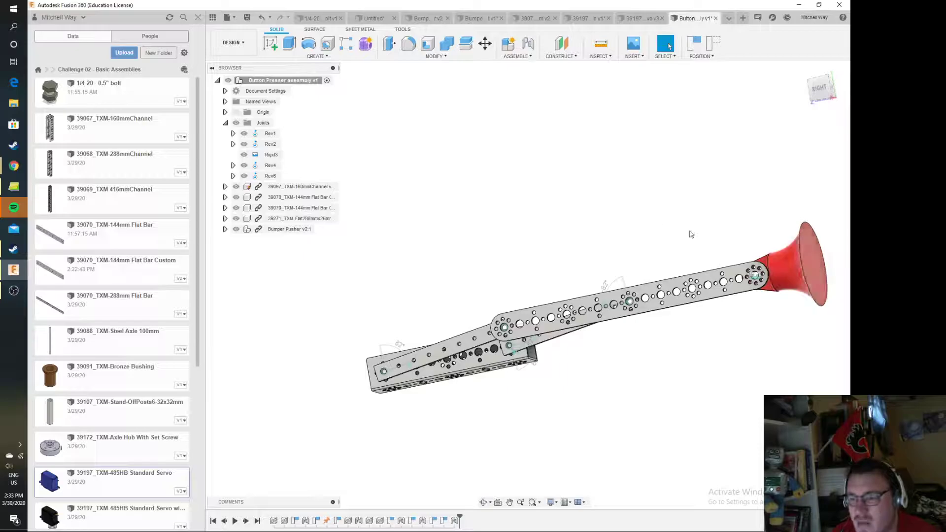
# Switch to the finished Servo Powered Button Presser design and extend its linkage to compare it with the new assembly
pyautogui.click(729, 19)
pyautogui.click(649, 113)
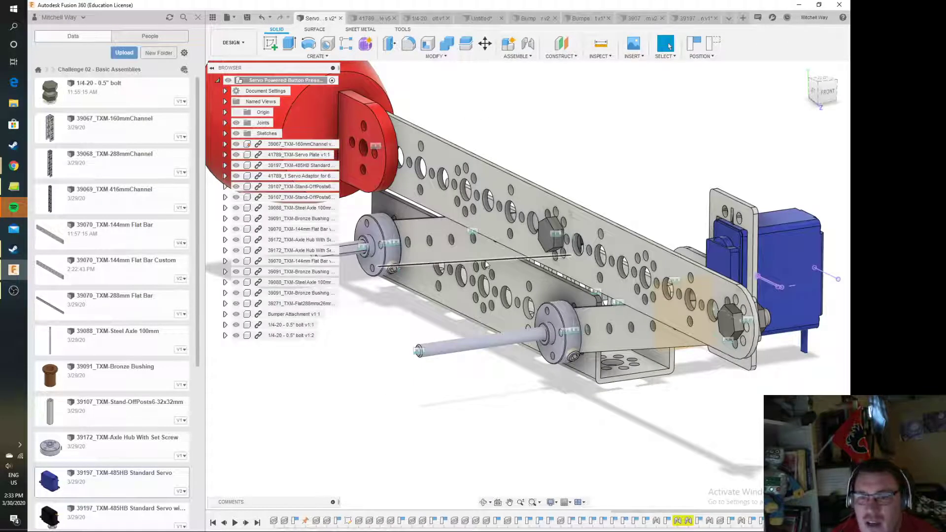
pyautogui.scroll(-4, 458, 244)
pyautogui.moveTo(434, 256); pyautogui.dragTo(551, 370, button='middle')
pyautogui.moveTo(507, 312); pyautogui.dragTo(376, 363)
pyautogui.moveTo(822, 90); pyautogui.dragTo(839, 107)
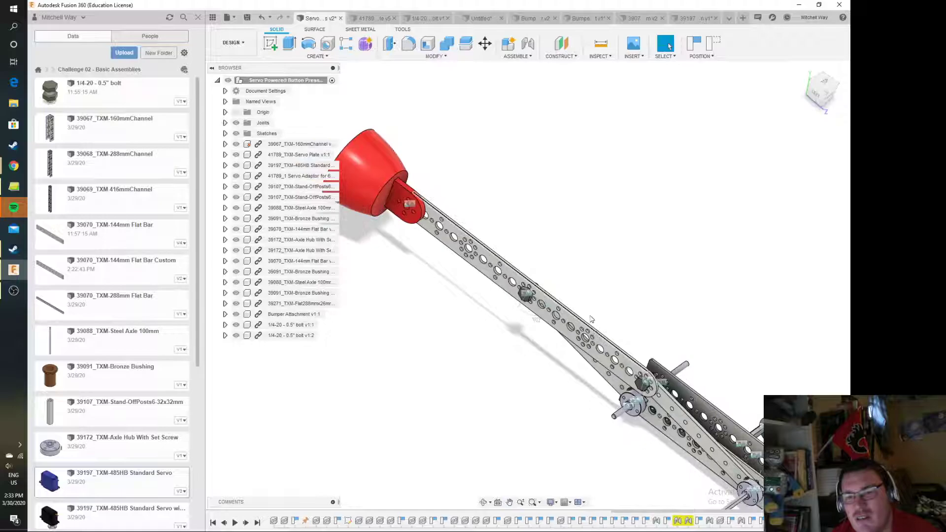
pyautogui.click(838, 87)
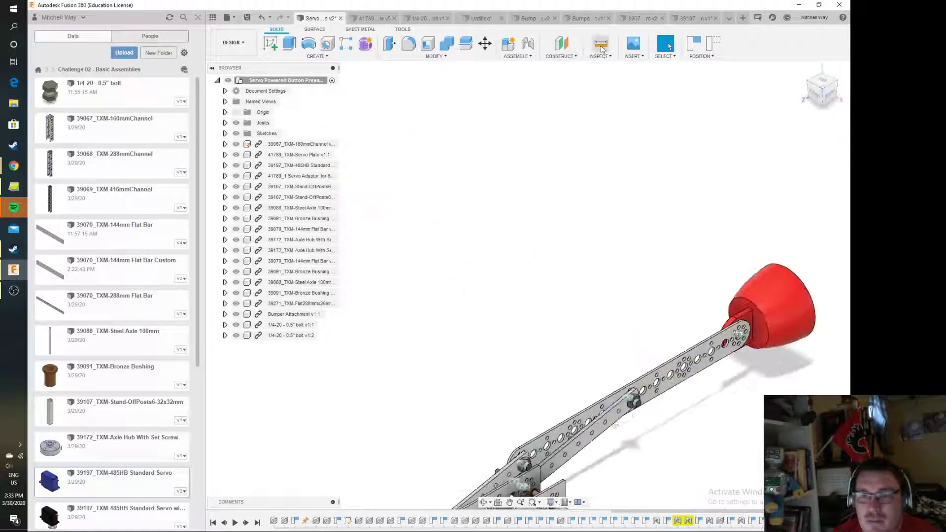
# Measure the distance from the red bumper's front rim to the upper front corner of the 160 mm channel with the linkage extended
pyautogui.click(601, 44)
pyautogui.moveTo(655, 275); pyautogui.dragTo(453, 186, button='middle')
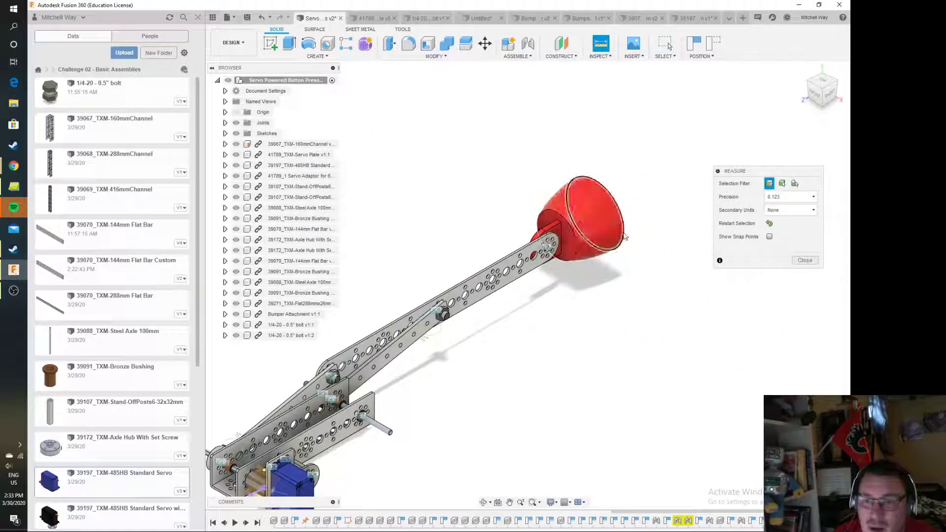
pyautogui.click(622, 236)
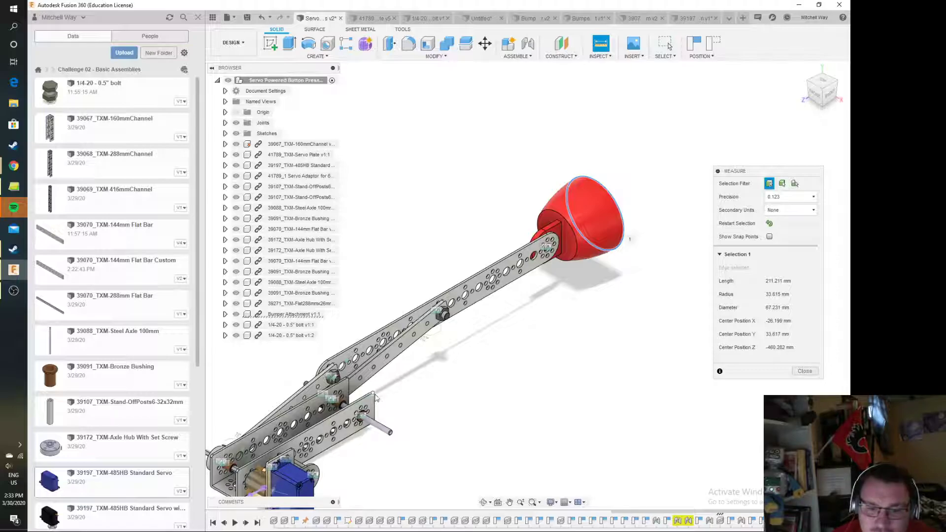
pyautogui.scroll(5, 375, 404)
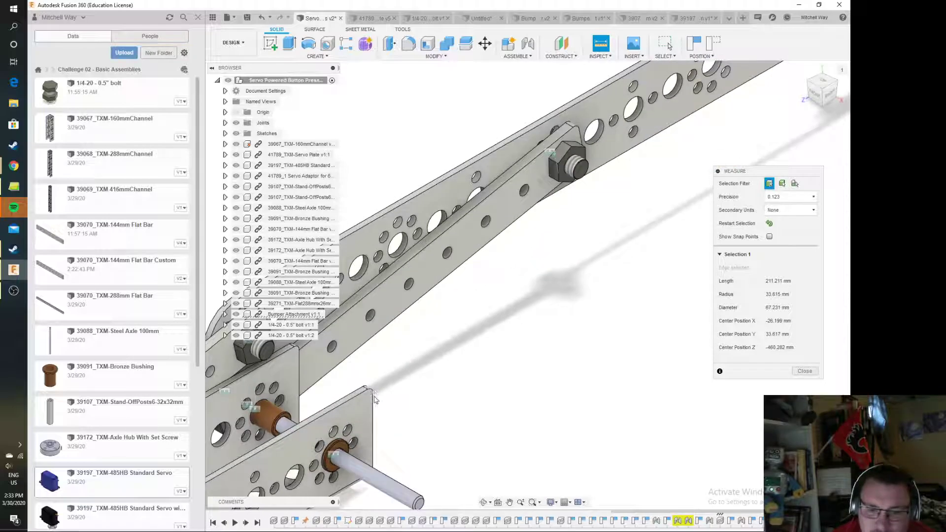
pyautogui.click(374, 394)
pyautogui.scroll(-4, 678, 250)
pyautogui.moveTo(671, 230); pyautogui.dragTo(529, 321, button='middle')
pyautogui.scroll(-3, 470, 285)
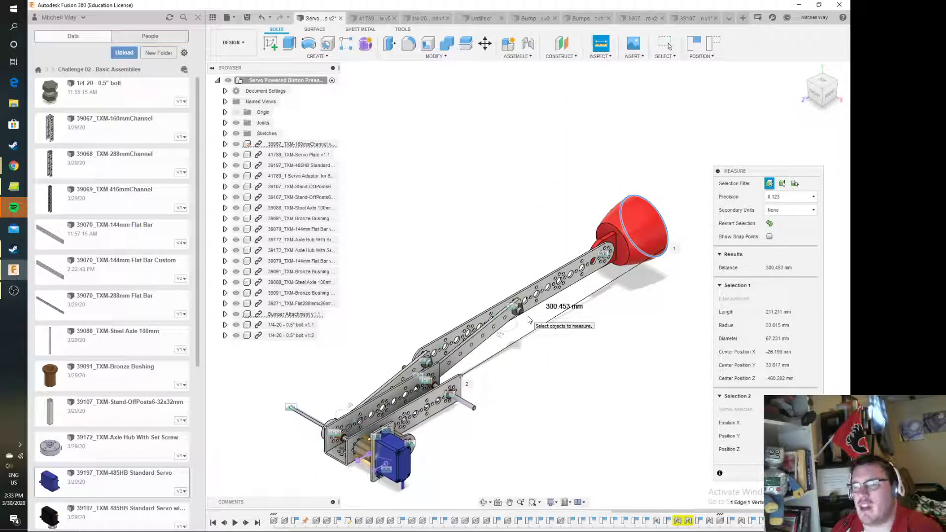
pyautogui.click(649, 230)
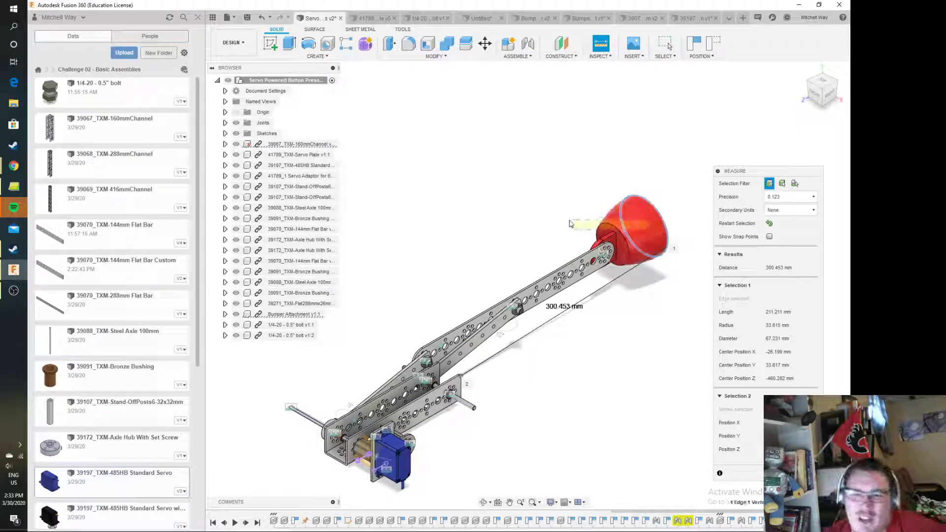
pyautogui.press('Escape')
# Retract the linkage by swinging the red bumper back toward the channel, and examine the folded assembly
pyautogui.moveTo(654, 235); pyautogui.dragTo(473, 340)
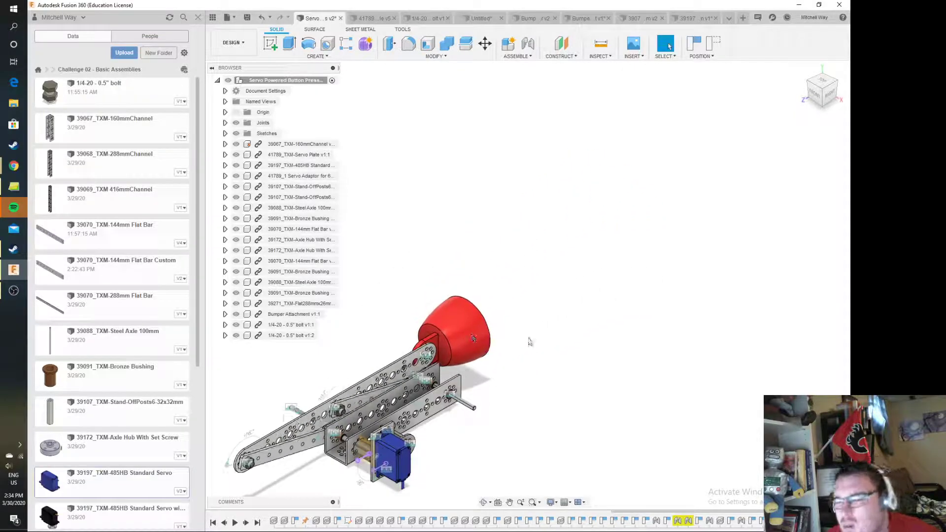
pyautogui.scroll(2, 370, 404)
pyautogui.moveTo(370, 404); pyautogui.dragTo(469, 352, button='middle')
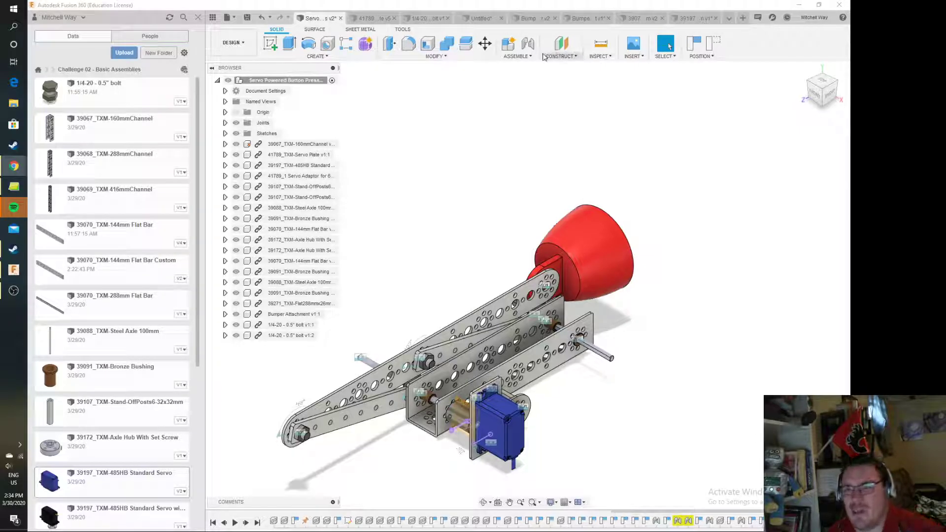
# Start a new joint and display its motion type options
pyautogui.click(528, 45)
pyautogui.press('Return')
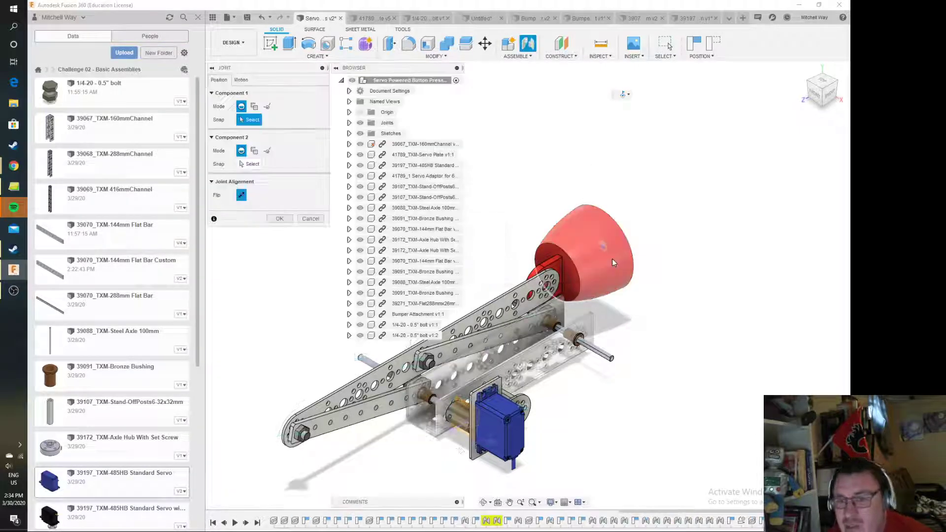
pyautogui.click(615, 261)
pyautogui.click(241, 79)
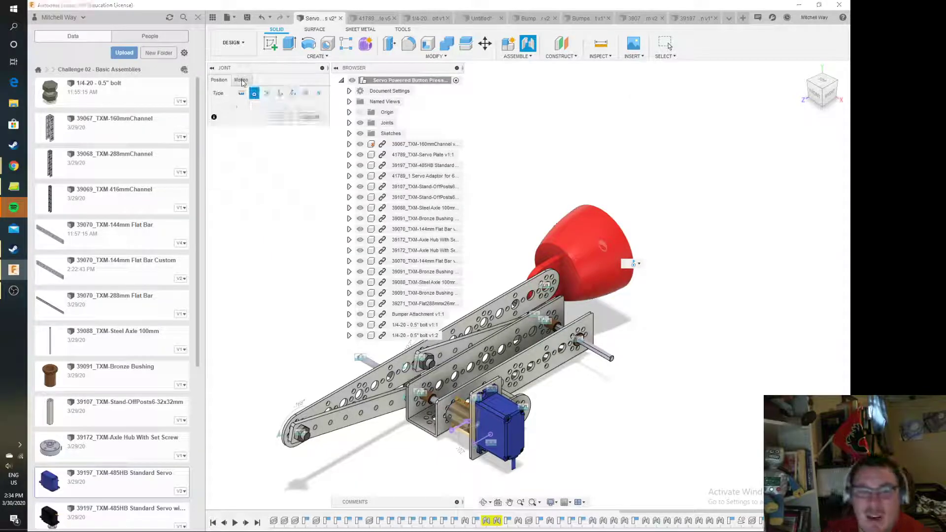